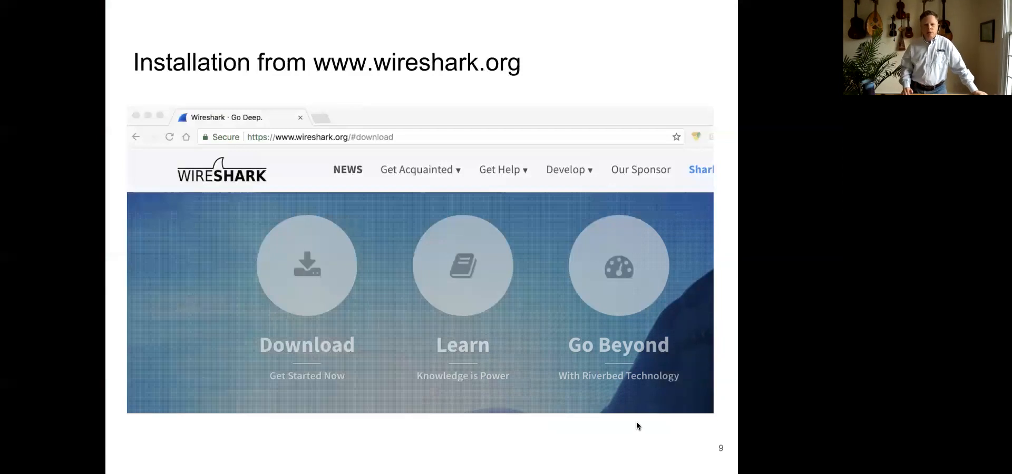
- Advance to the installation exercise slide, switch to the iTerm2 terminal and launch Wireshark with open /Applications/Wireshark.app/
key(Right)
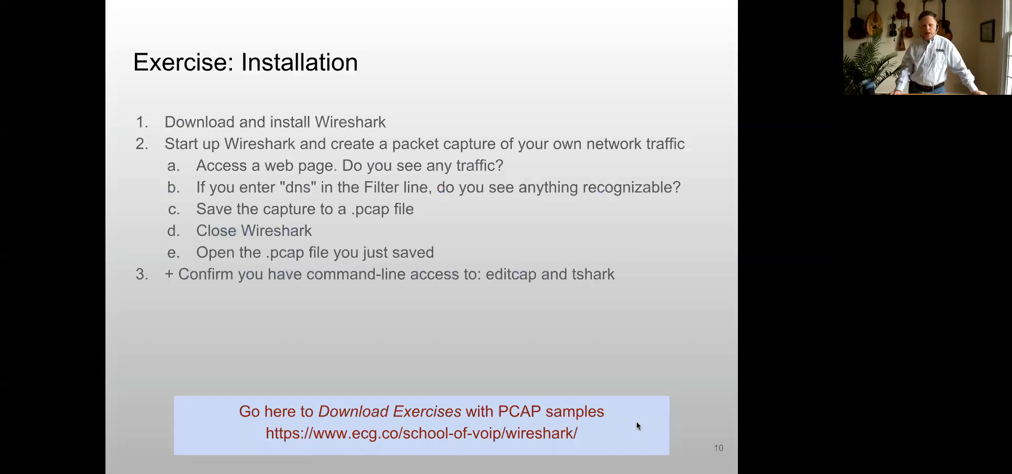
key(ctrl+Up)
click(322, 209)
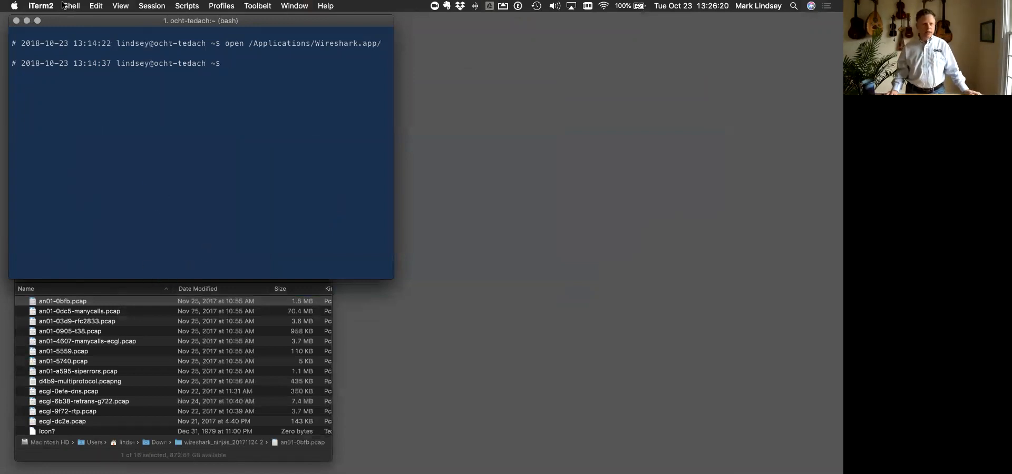
key(Up)
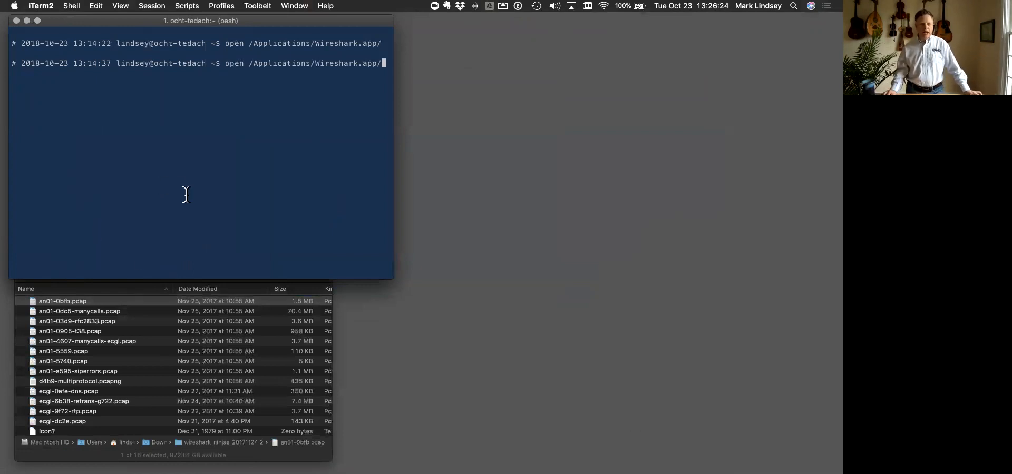
key(Return)
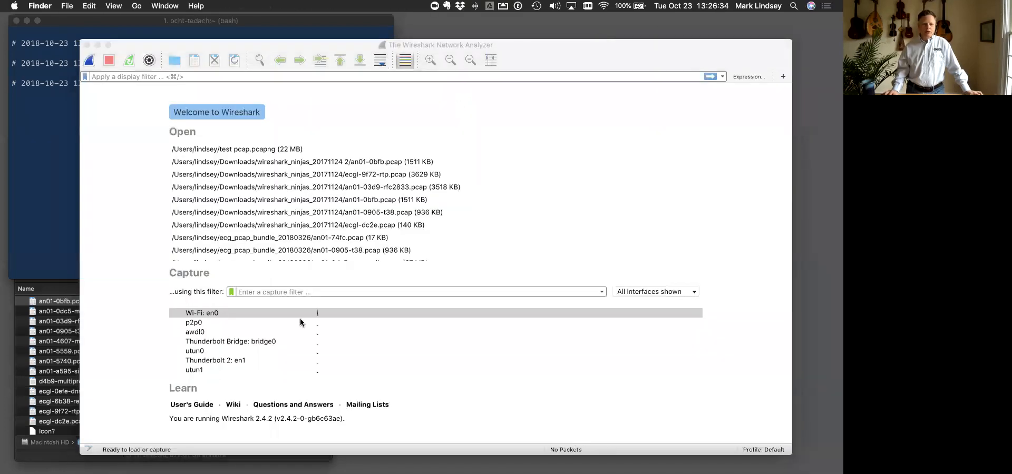
- Start a live capture on the Wi-Fi: en0 interface and filter the displayed packets by tcp
double_click(212, 313)
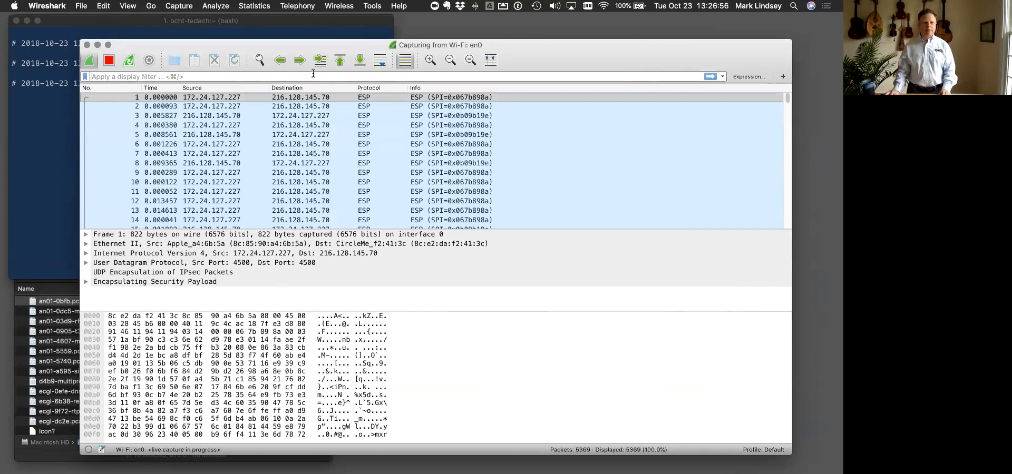
click(295, 97)
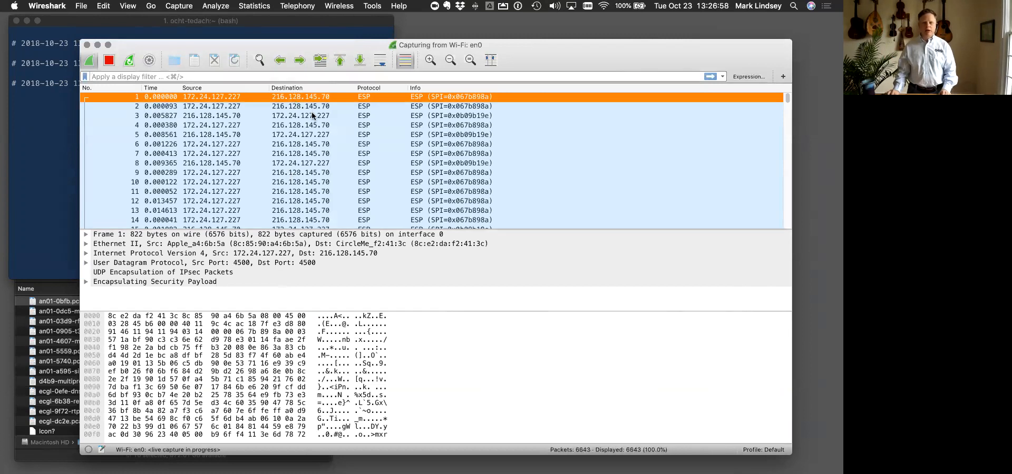
click(309, 76)
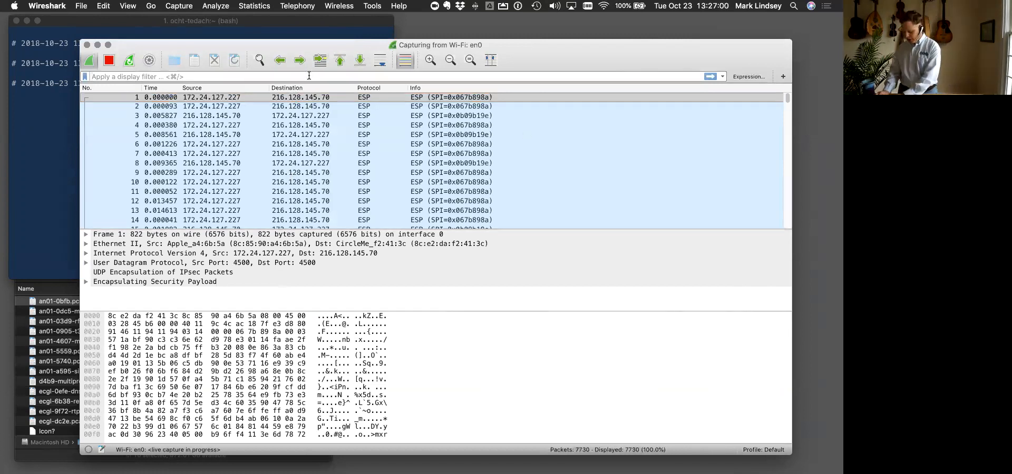
text(tcp)
key(Return)
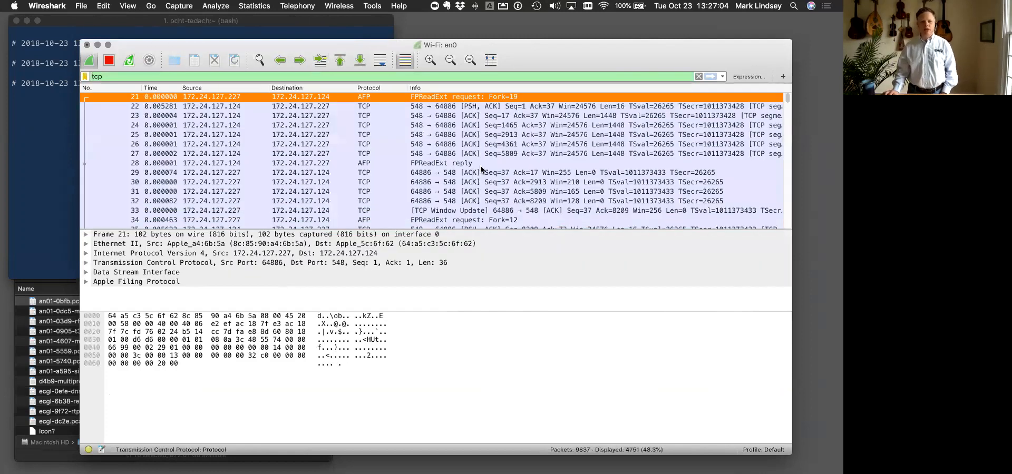
- Try tcph as the display filter text, and empty the filter field
drag(104, 77, 86, 78)
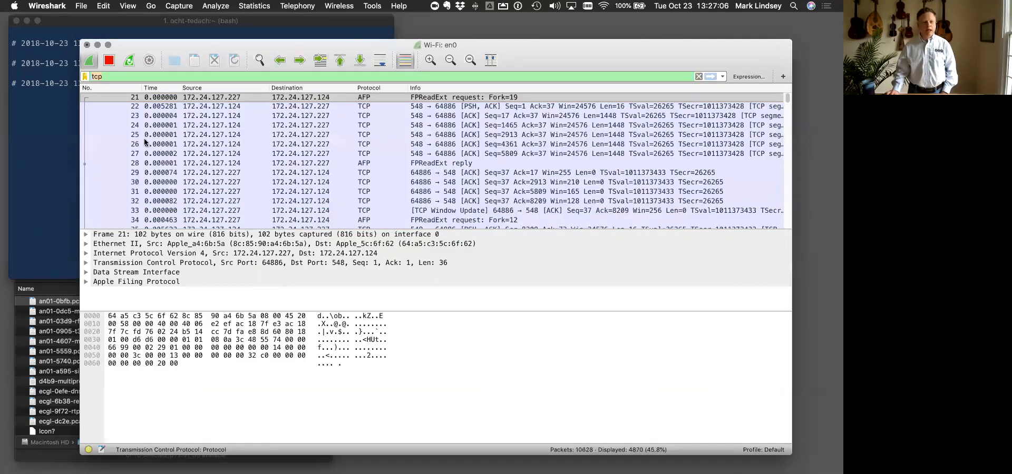
text(h)
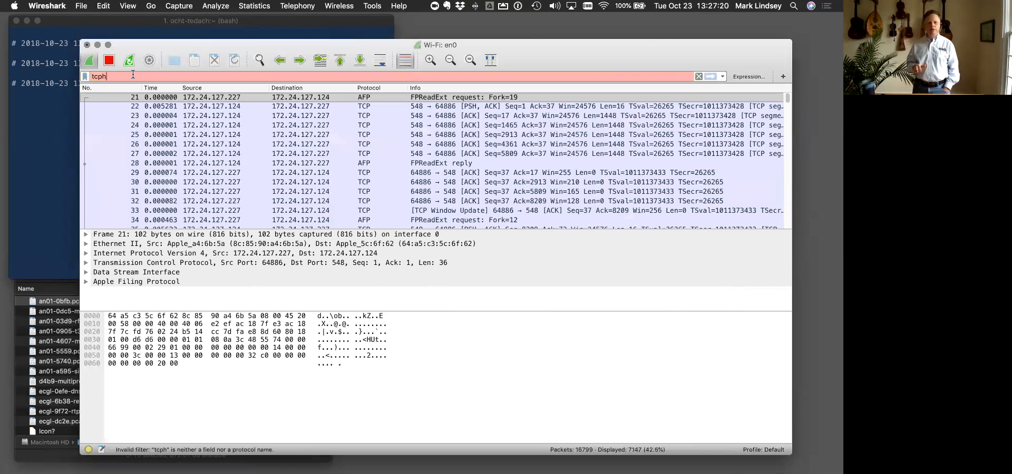
key(BackSpace)
key(BackSpace)
key(BackSpace)
key(BackSpace)
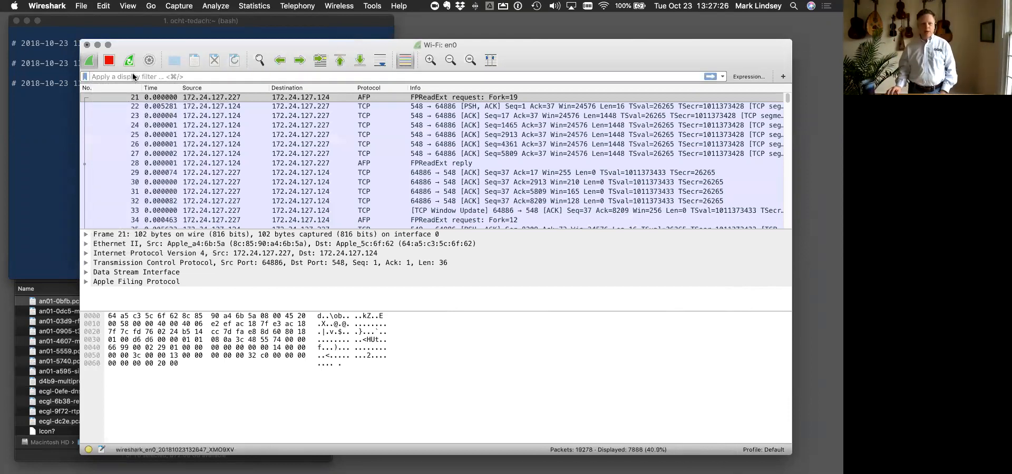
click(133, 77)
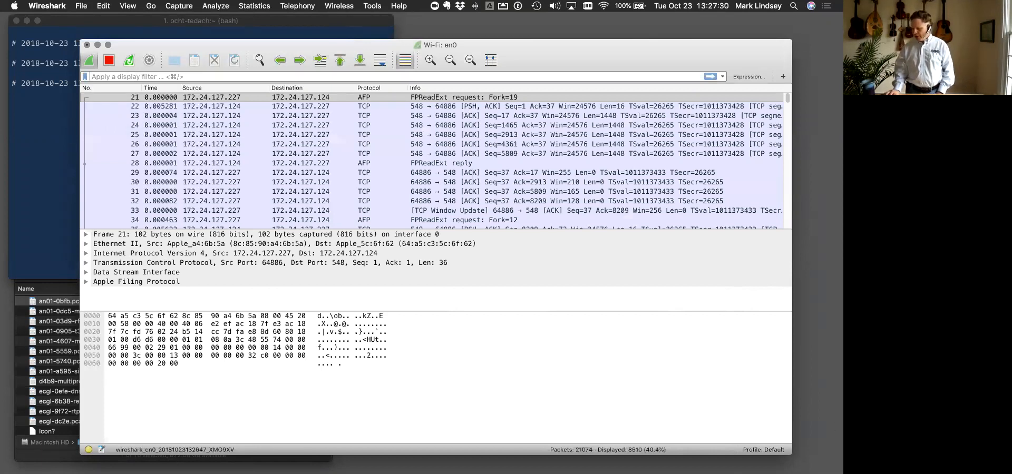
key(super+Tab)
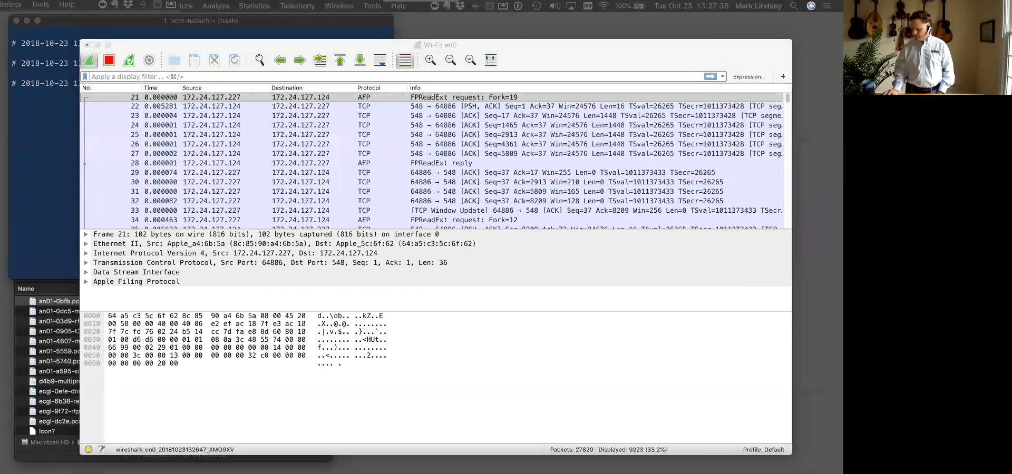
drag(426, 115, 535, 41)
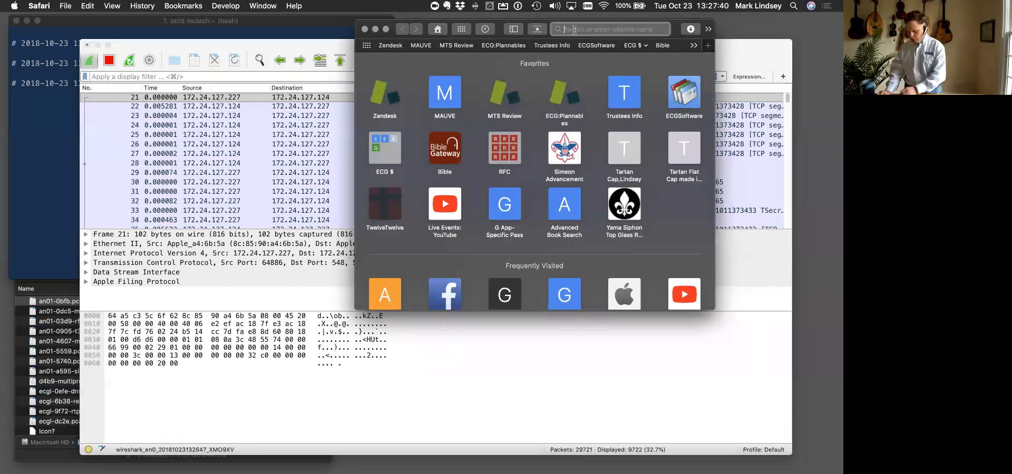
text(www.bing.com)
key(Return)
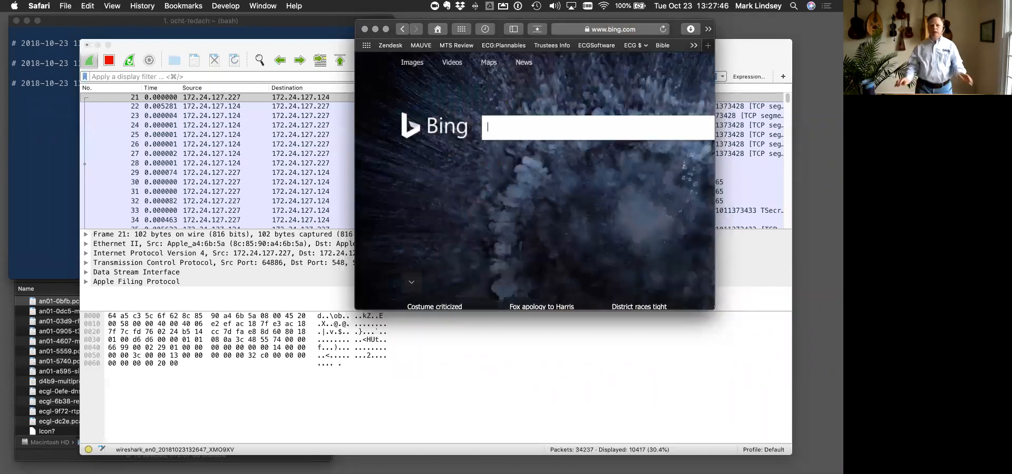
- Return to Wireshark and examine the most recently captured packets near the end of the packet list
click(787, 99)
drag(787, 98, 788, 235)
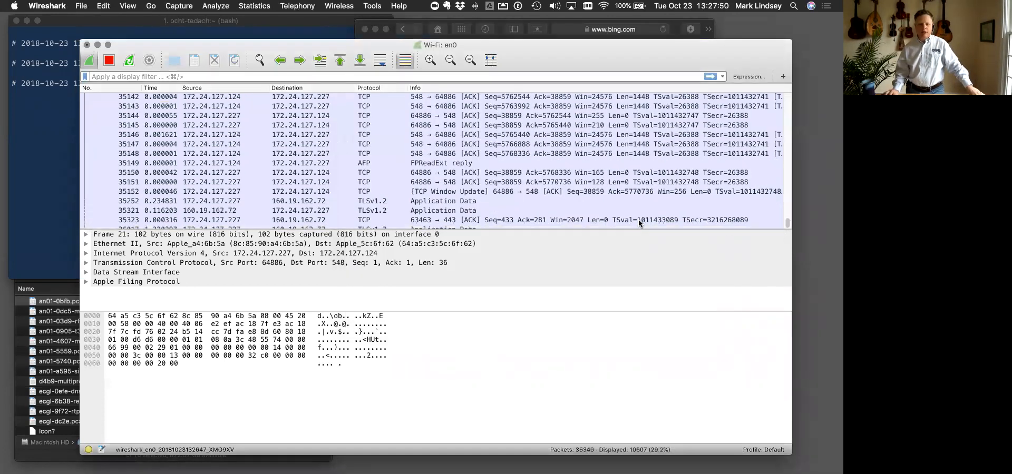
drag(641, 57, 632, 57)
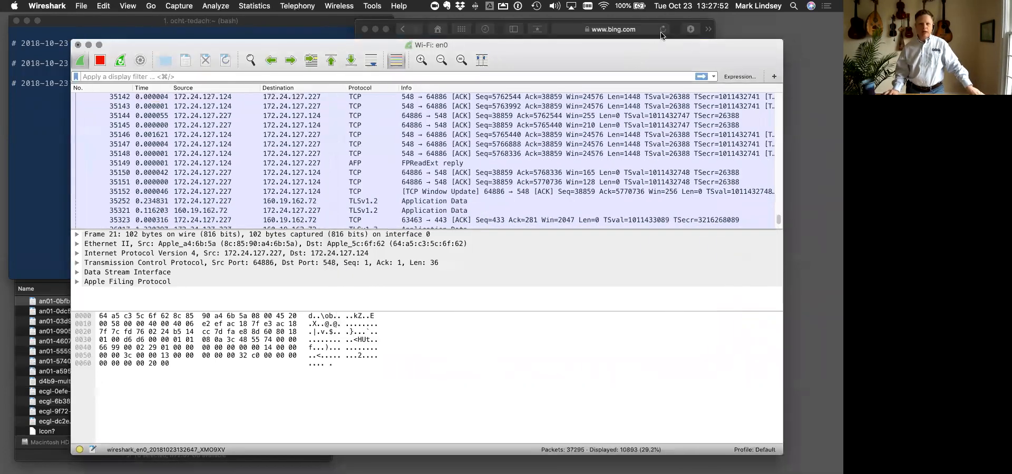
click(661, 34)
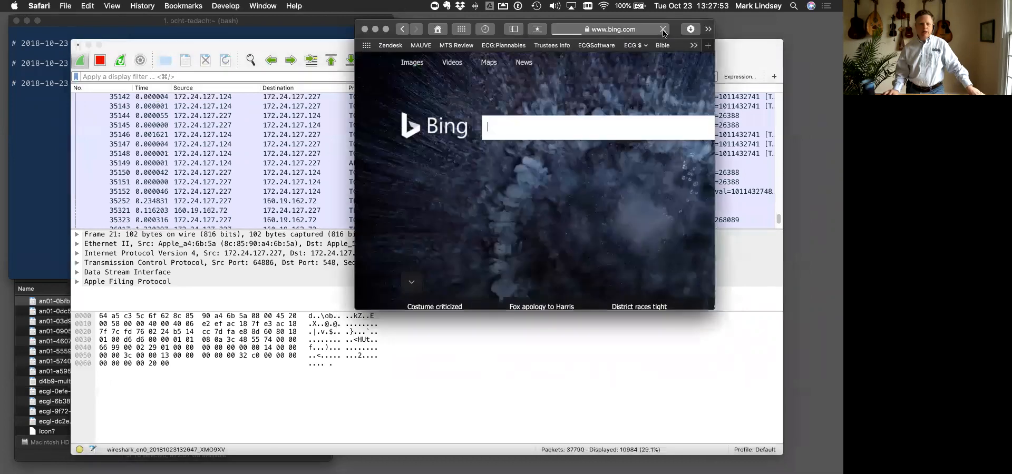
click(748, 201)
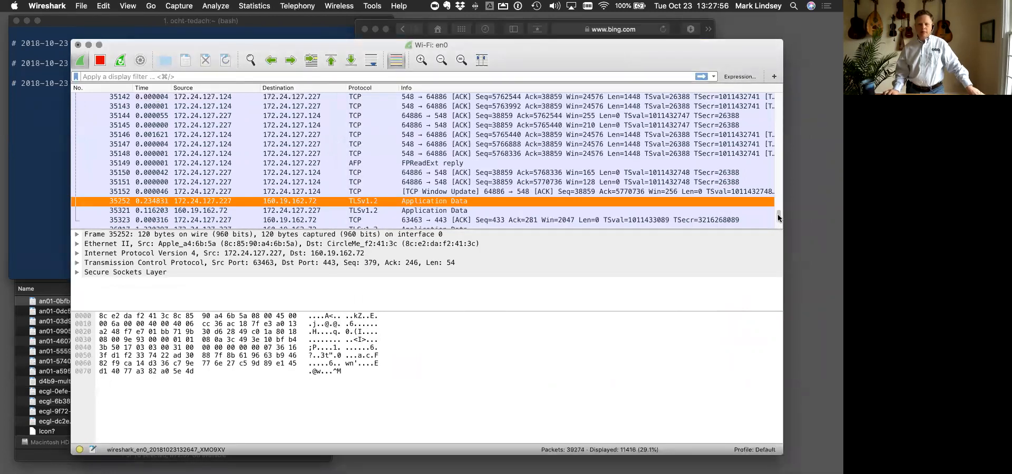
drag(778, 216, 778, 223)
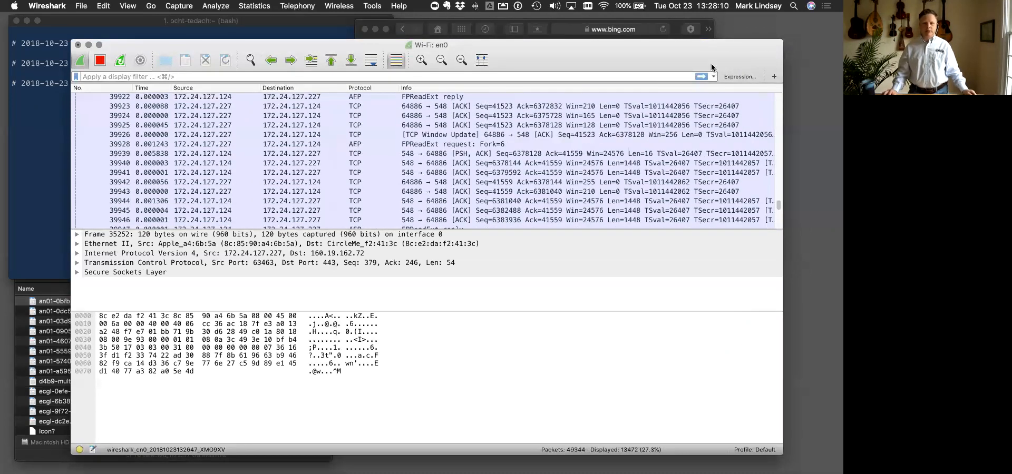
- Apply the empty display filter to show all packets, and go to the newest ones in the list
key(Return)
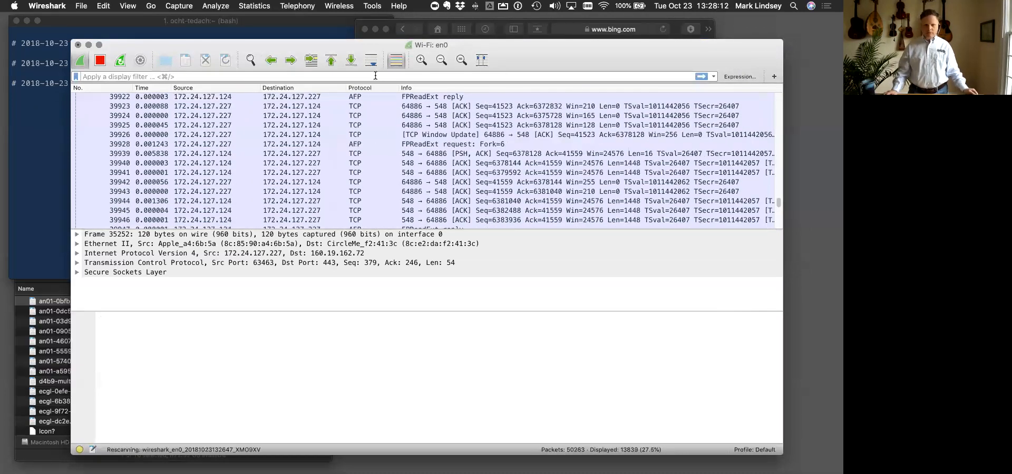
click(580, 220)
scroll(574, 190, down, 10)
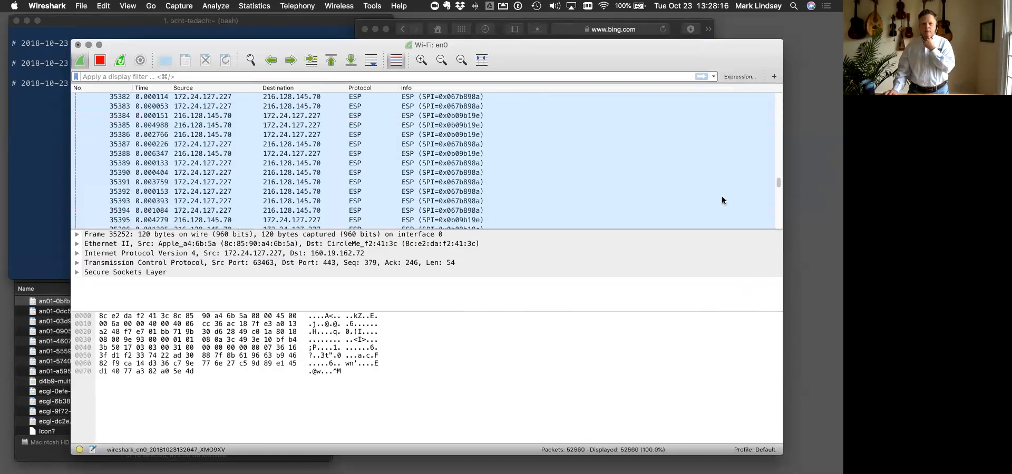
drag(780, 188, 779, 223)
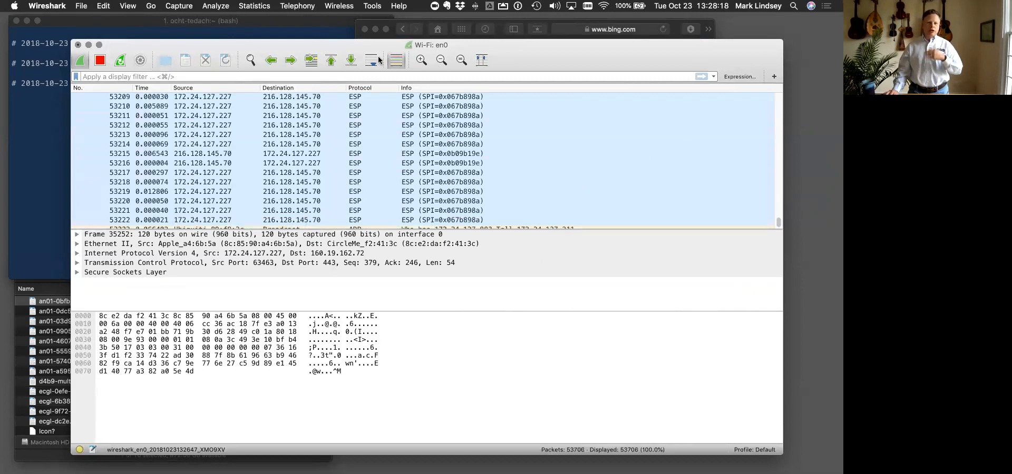
- Filter the captured packets by dns
click(357, 77)
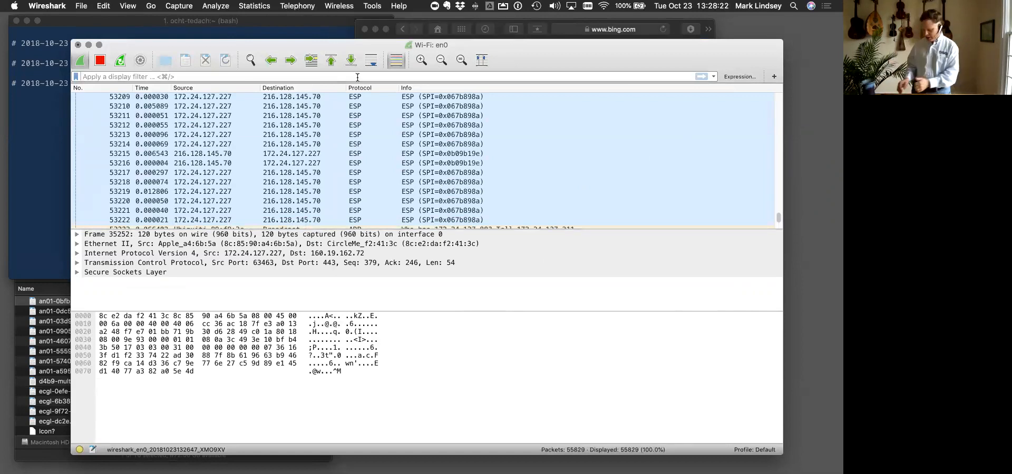
text(dns)
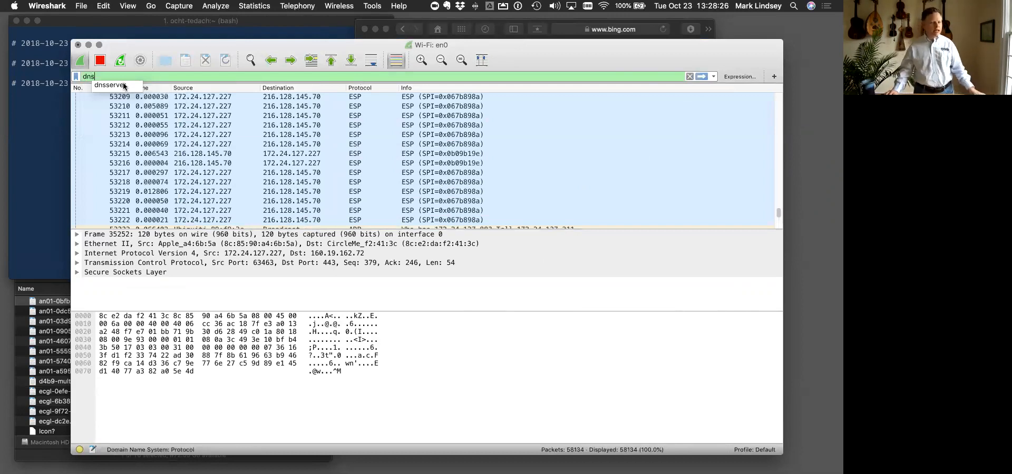
click(161, 79)
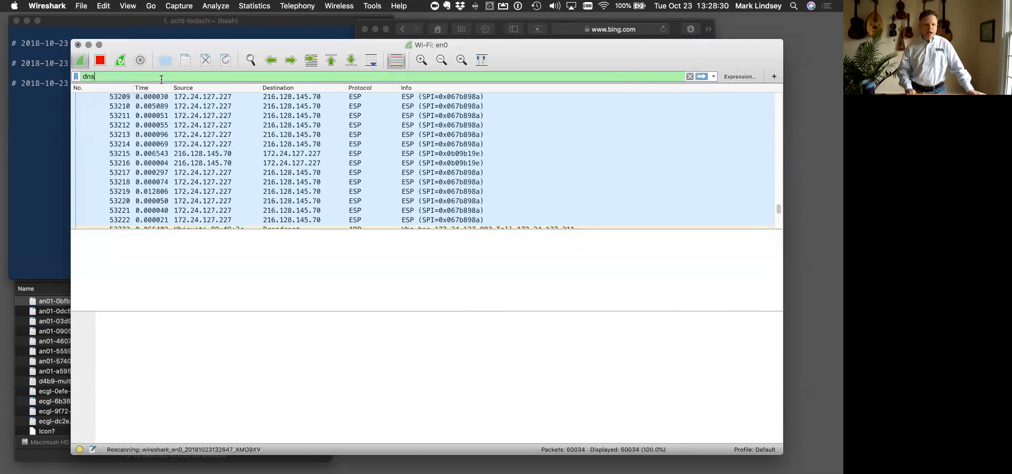
key(Return)
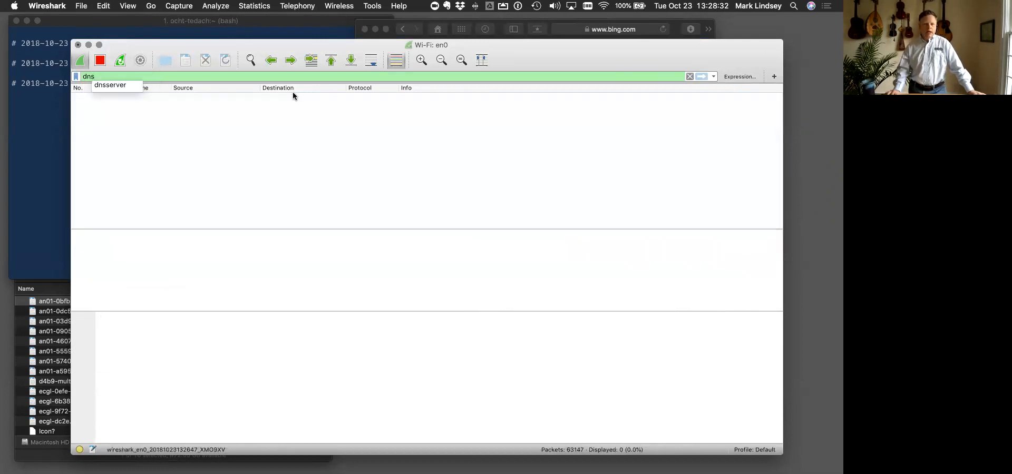
click(114, 76)
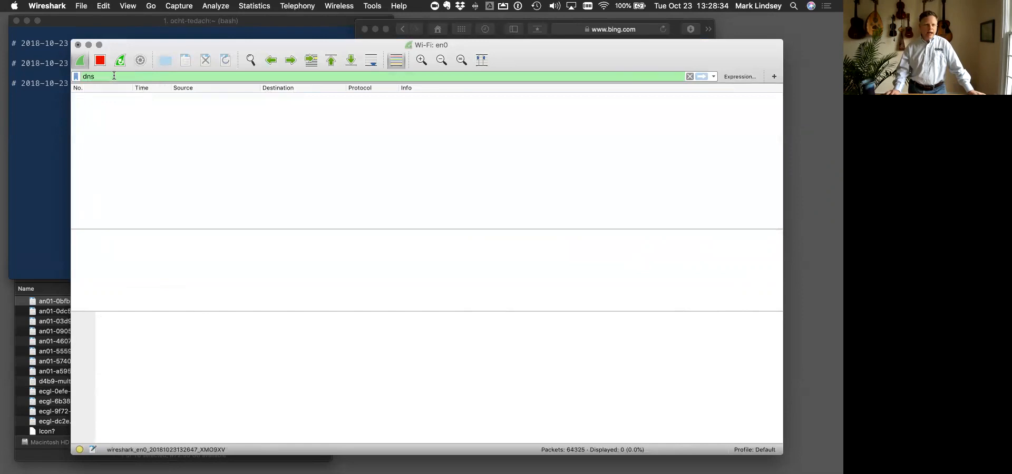
drag(83, 76, 96, 74)
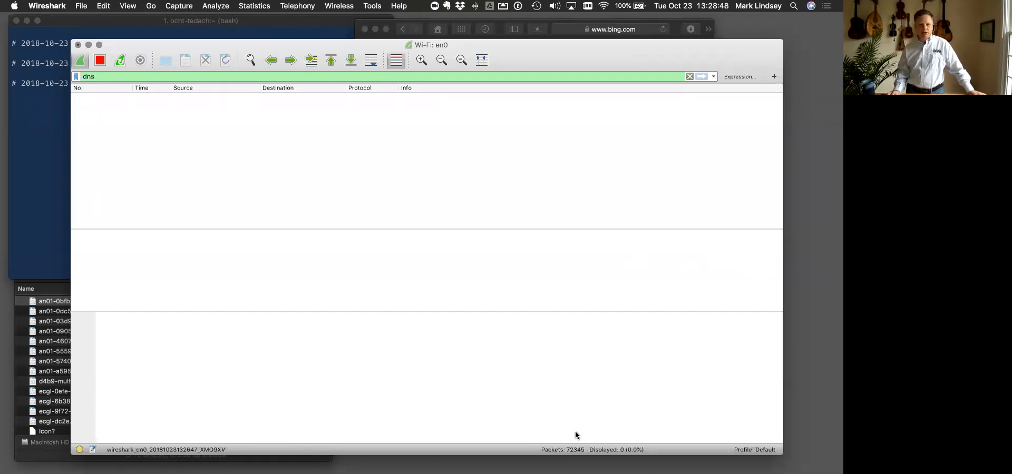
- Clear the dns display filter and apply an icmp filter to the capture
click(688, 76)
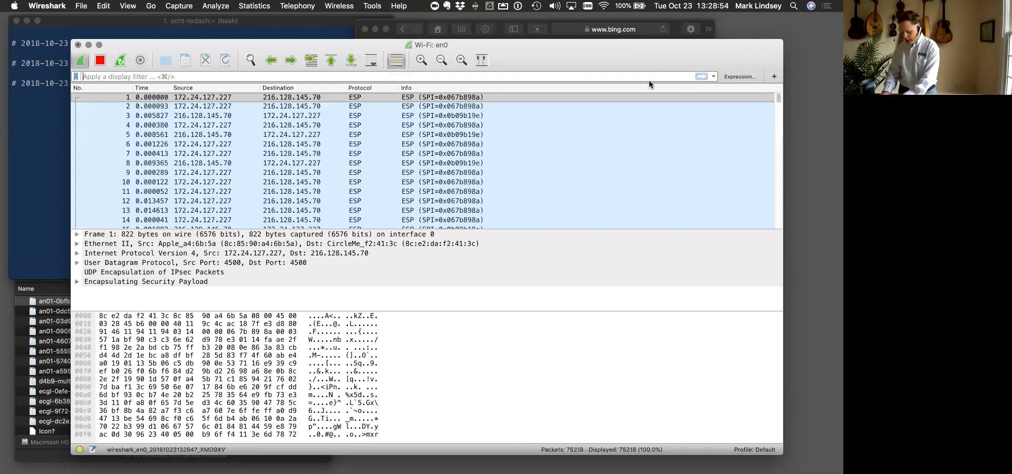
text(icmp)
key(Return)
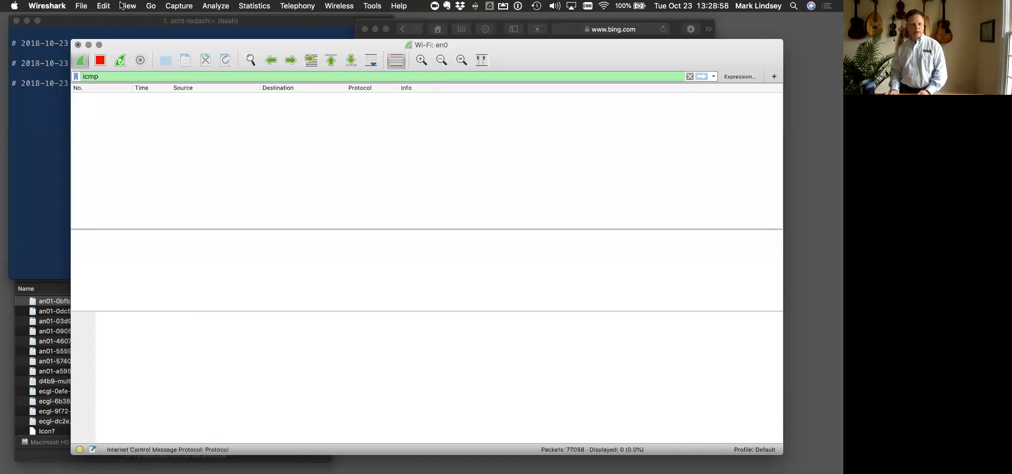
- Switch to the iTerm2 terminal, ping 172.24.127.1, and return to the Wireshark capture window
click(19, 114)
drag(535, 56, 570, 61)
click(72, 140)
text(ping)
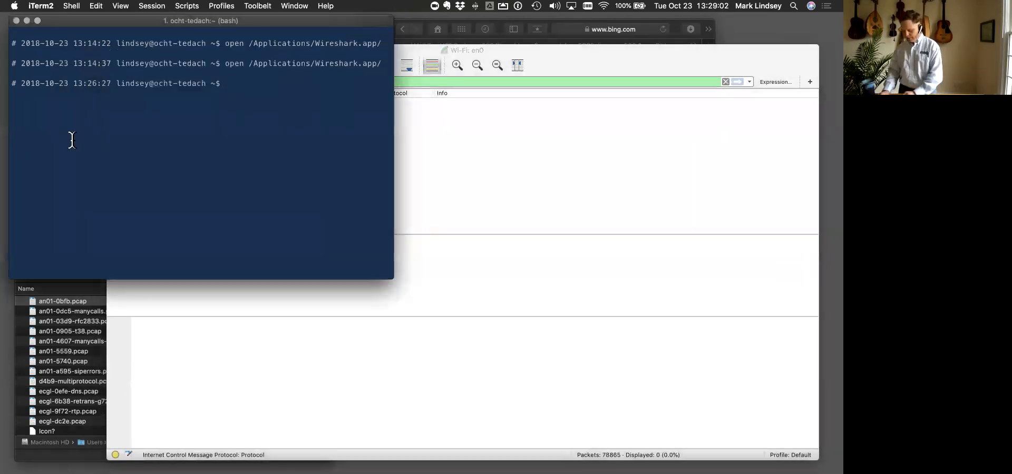
text( 172.24.127.1)
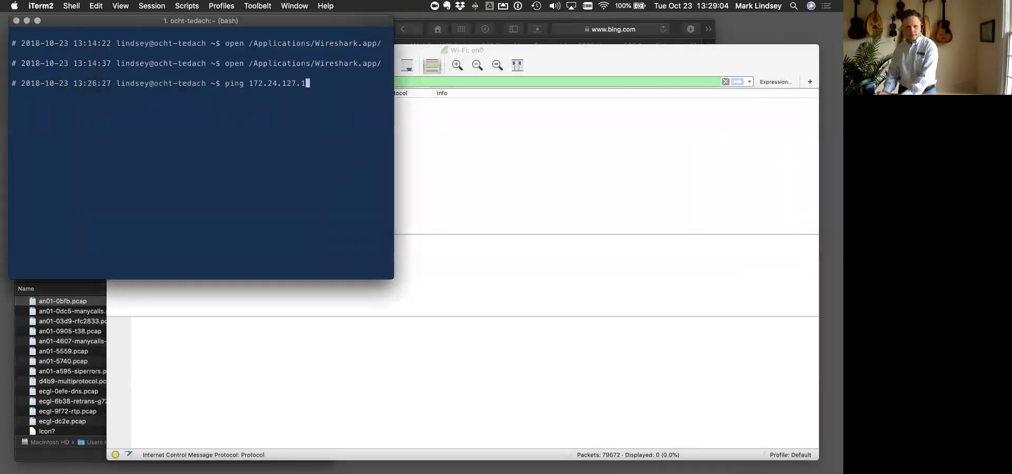
key(Return)
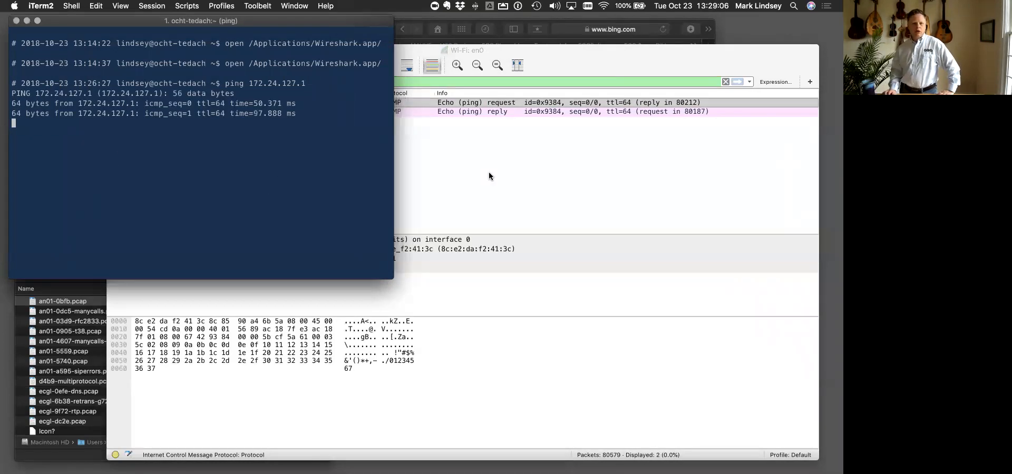
click(489, 174)
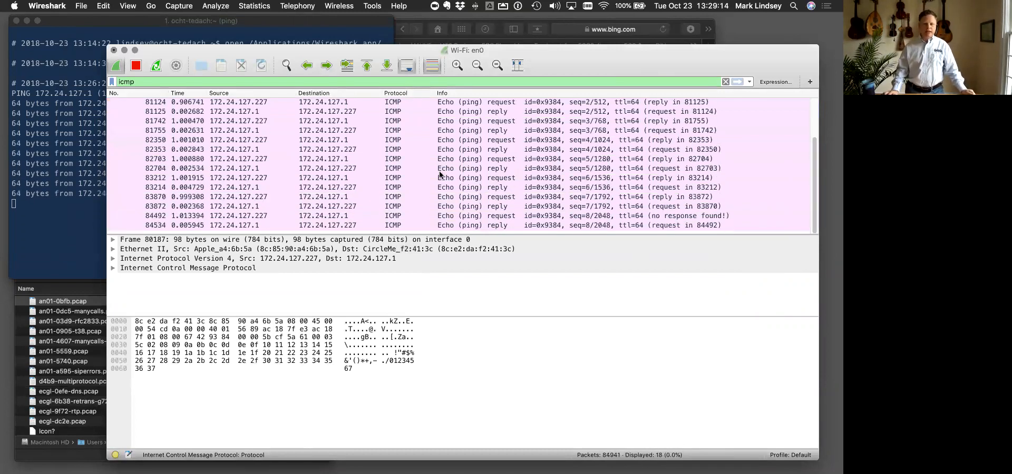
- Switch to the iTerm2 terminal, stop the running ping and highlight its target address 172.24.127.1
click(60, 178)
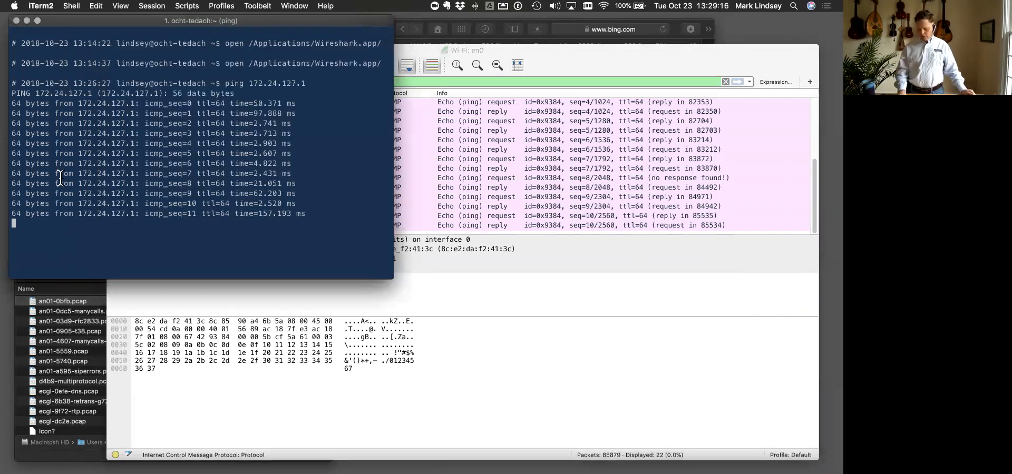
key(ctrl+c)
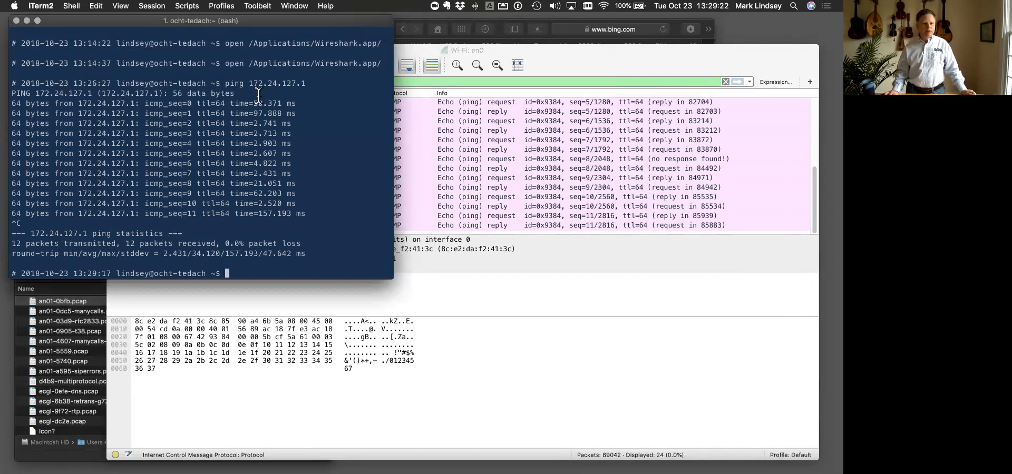
drag(245, 82, 369, 83)
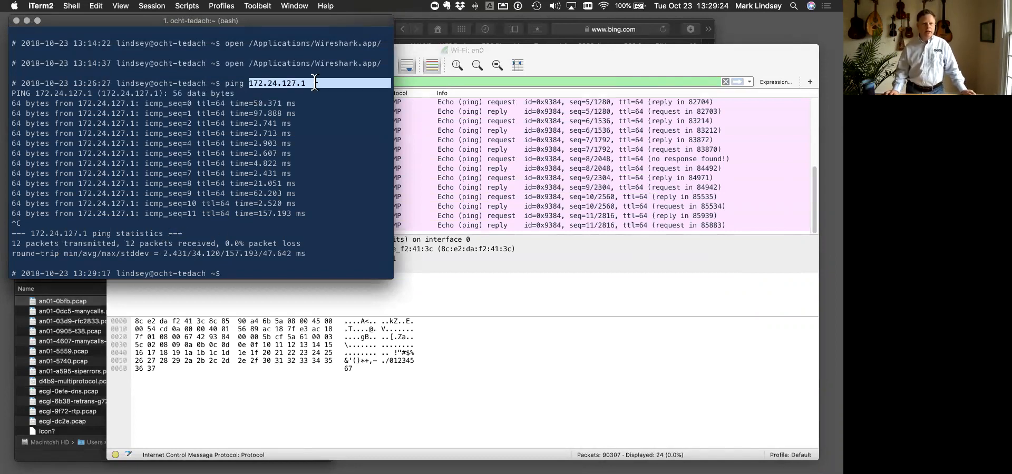
- Examine the ICMP echo requests and replies in Wireshark, and highlight the matching ping 172.24.127.1 command in iTerm2
click(615, 205)
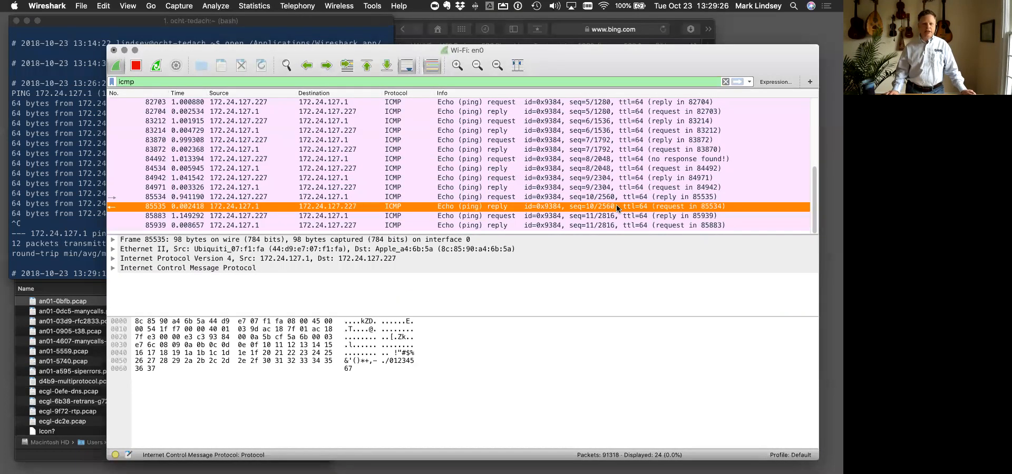
click(496, 227)
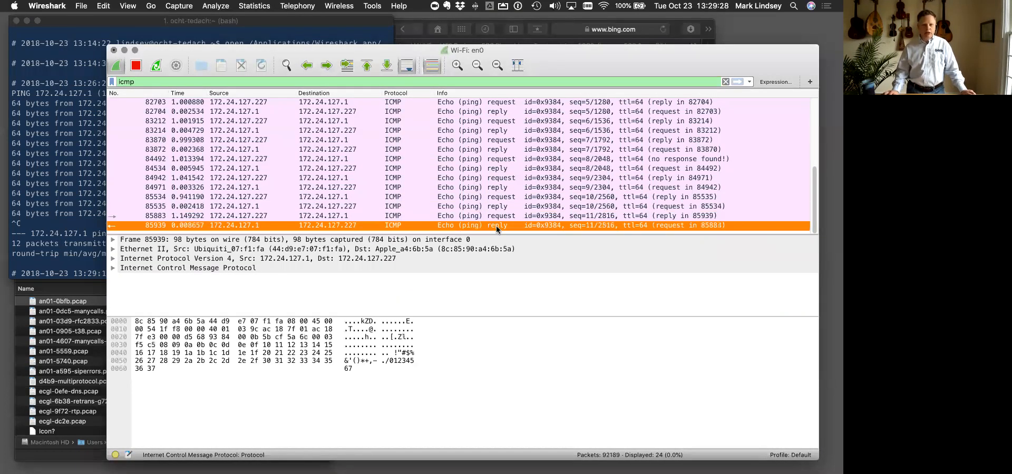
click(498, 216)
scroll(503, 161, up, 4)
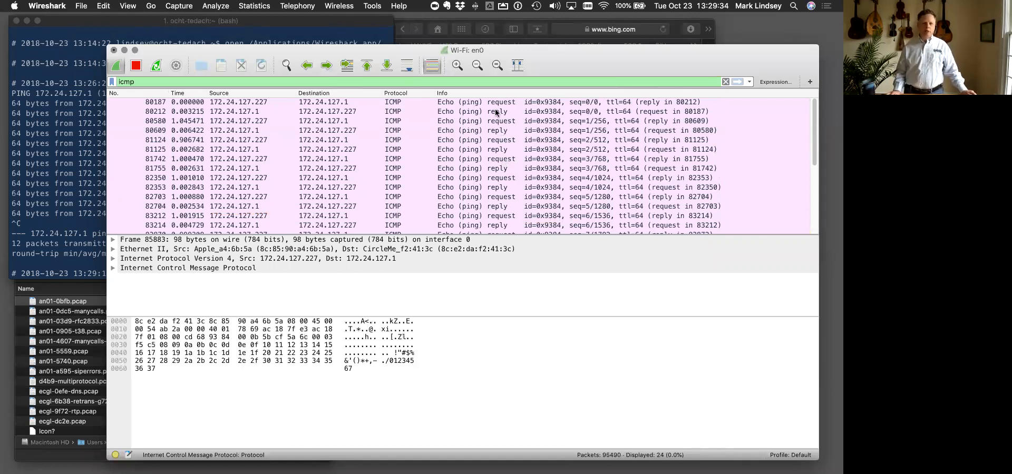
click(51, 102)
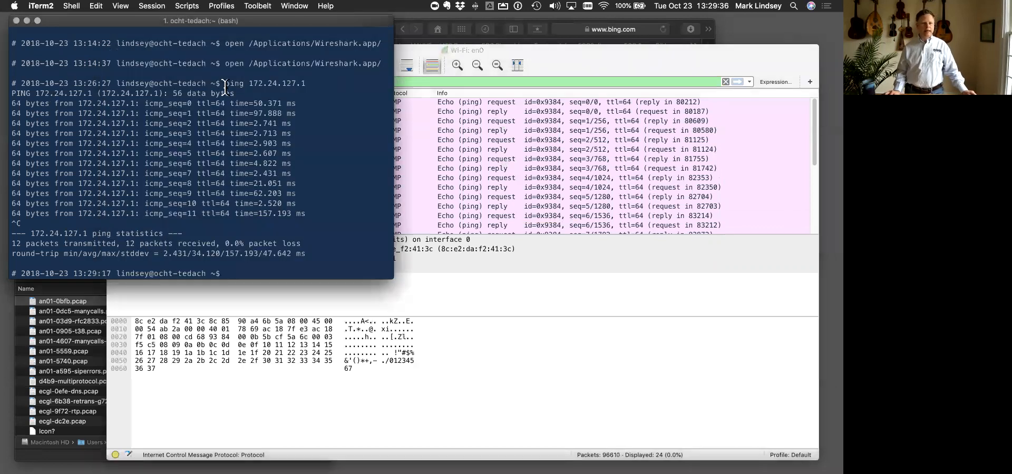
drag(225, 84, 304, 84)
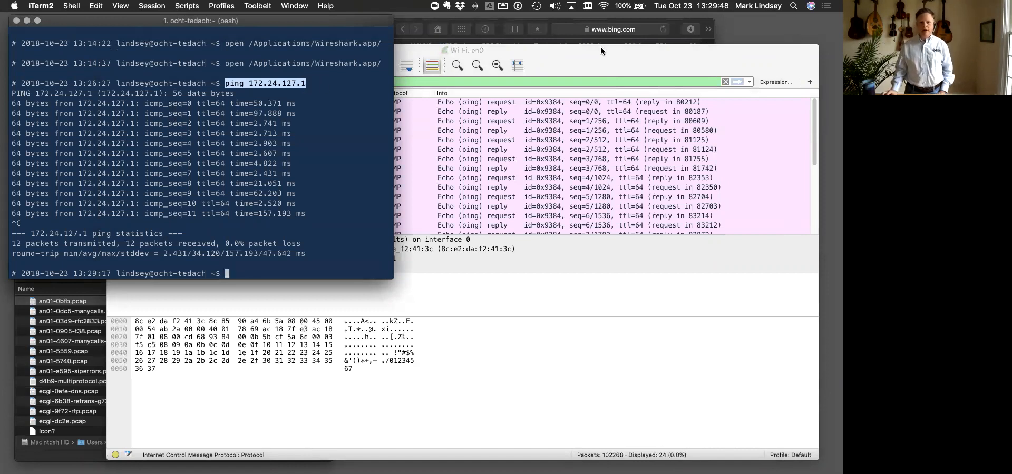
- Switch to Google Chrome to review the Installation exercise slide, and return to the Wireshark capture window
key(ctrl+Up)
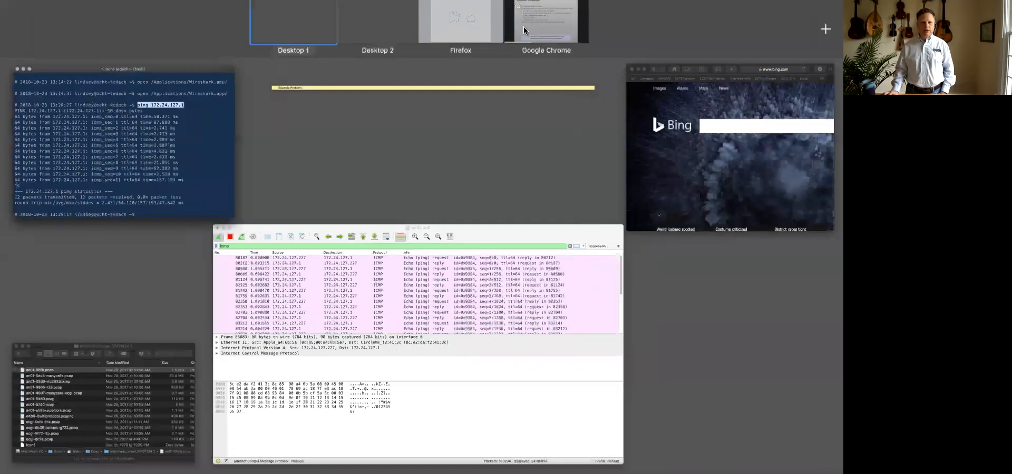
click(572, 35)
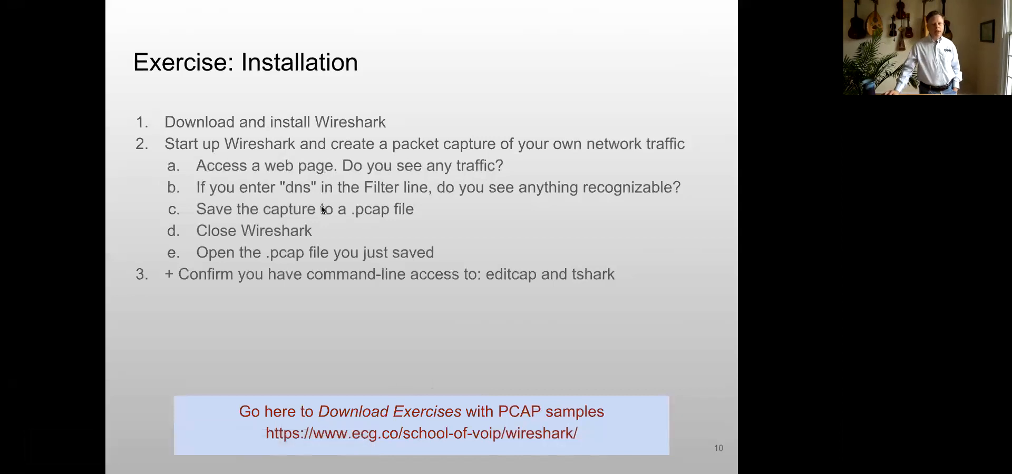
key(ctrl+Up)
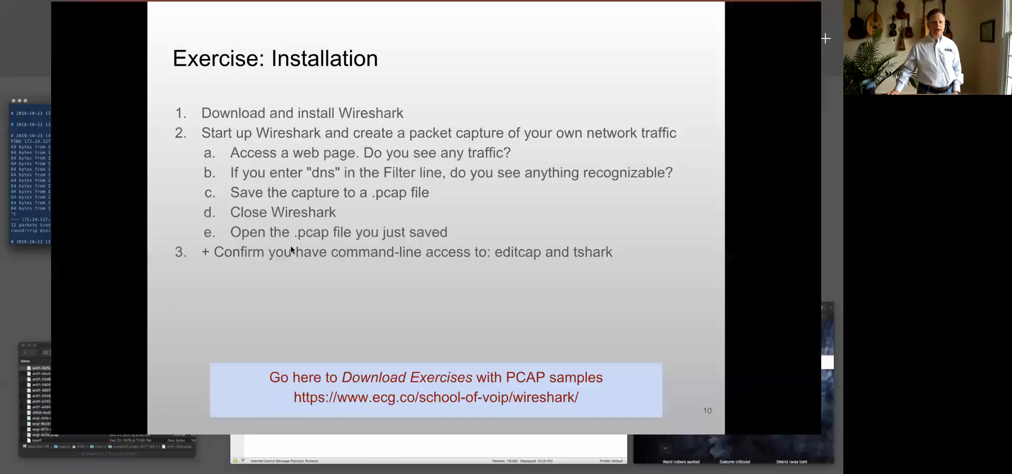
click(366, 309)
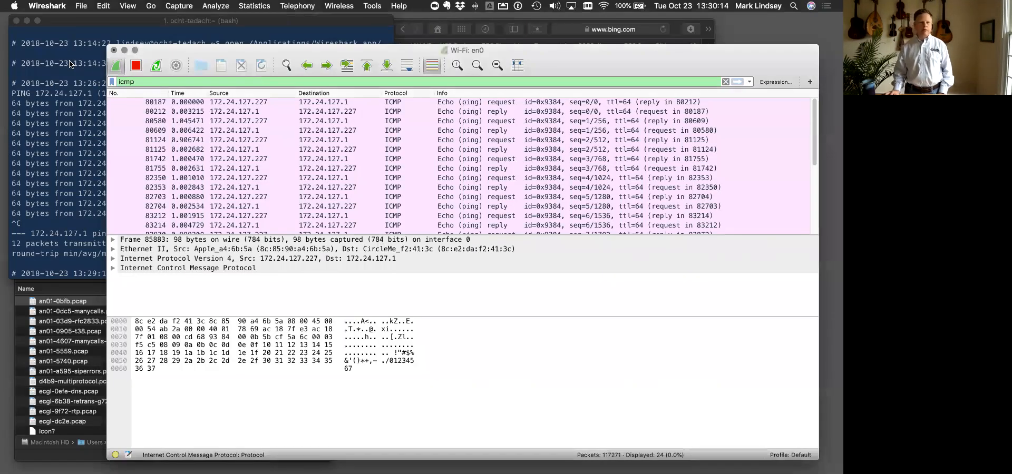
- Stop the live capture and save it in the home folder as "test capture 1" in Wireshark/tcpdump pcap format
click(136, 65)
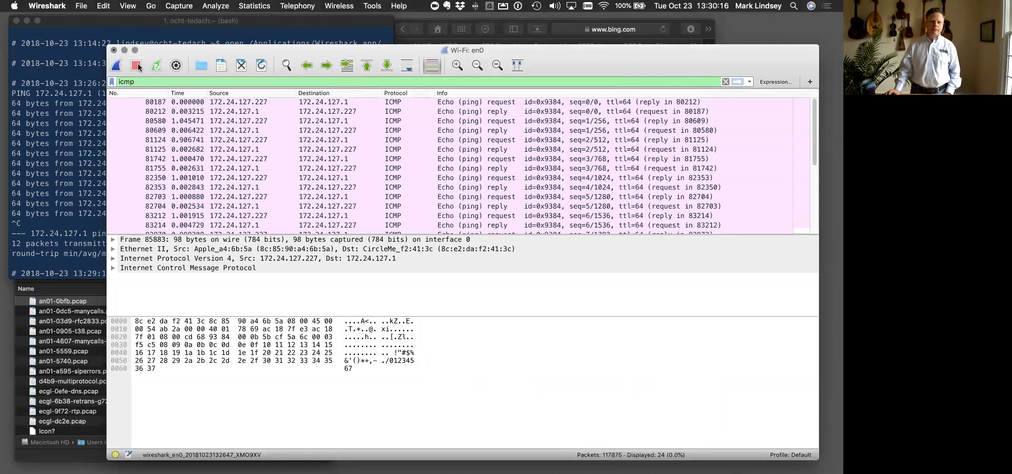
click(80, 7)
click(111, 85)
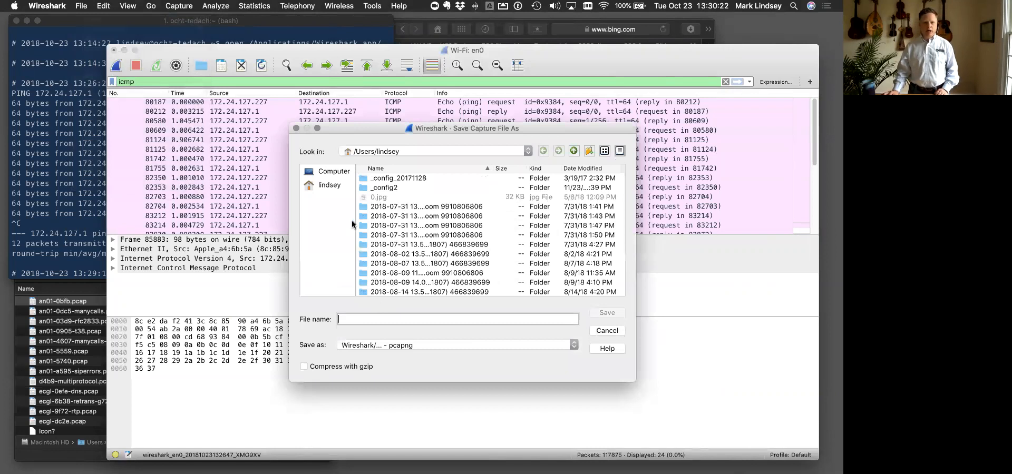
text(t)
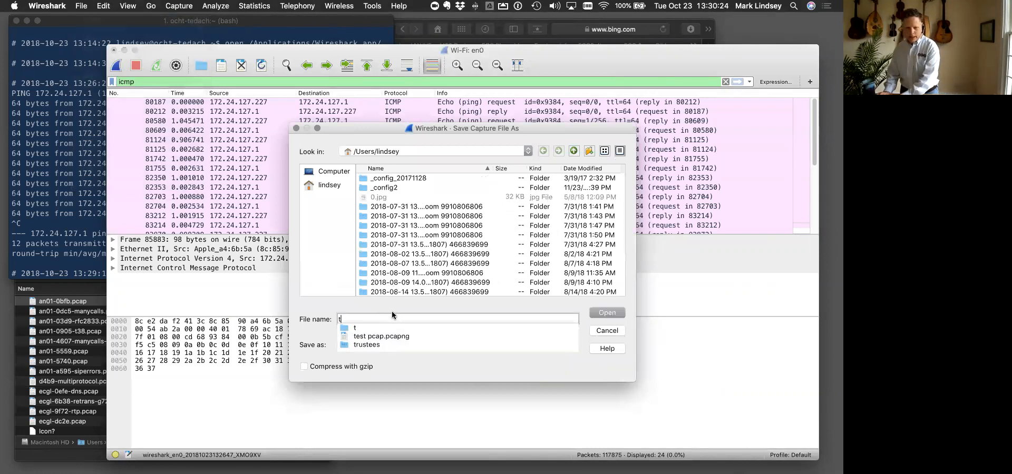
text(est capture 1)
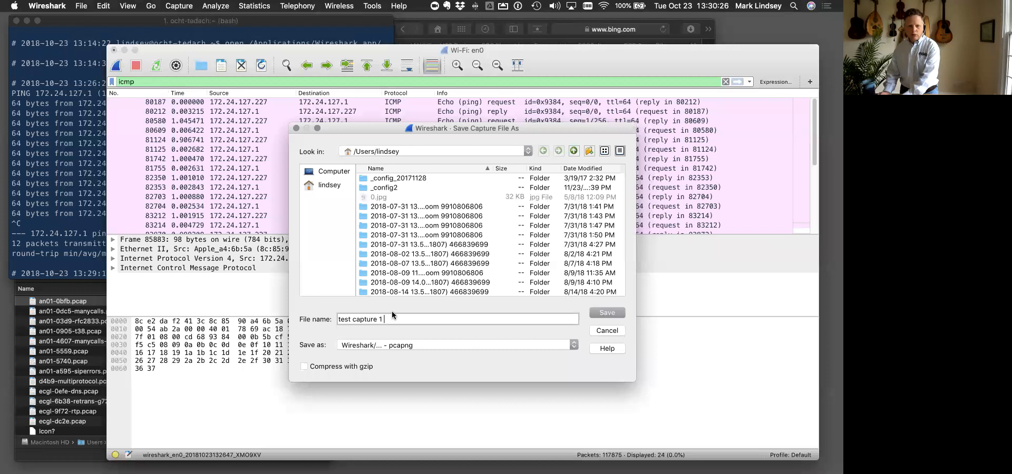
click(460, 348)
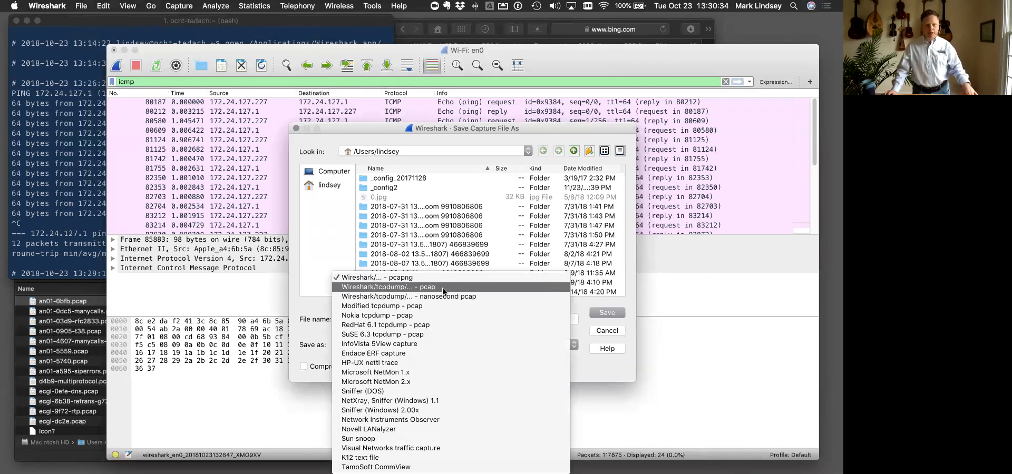
click(443, 288)
click(604, 314)
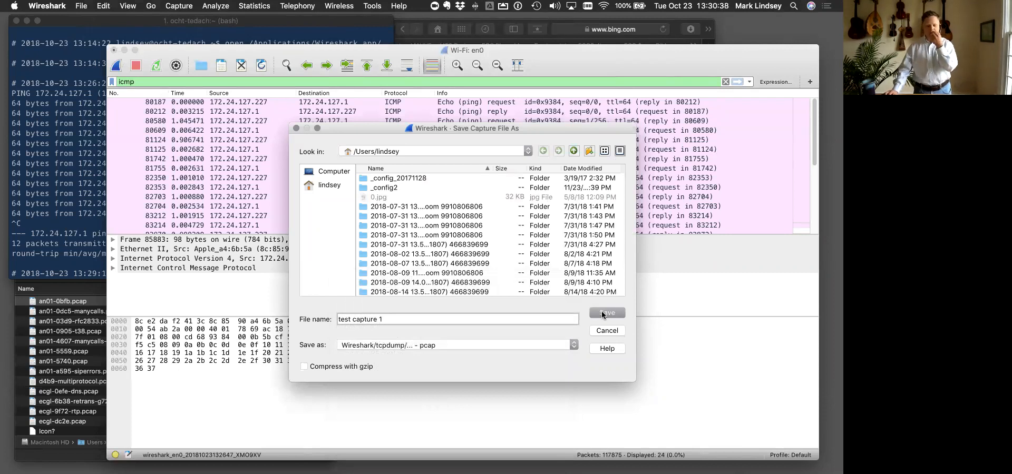
click(573, 345)
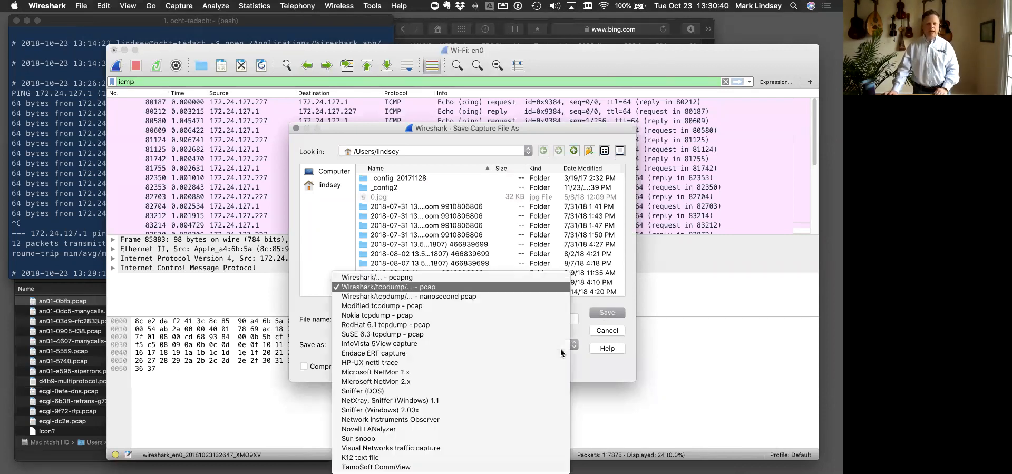
click(491, 283)
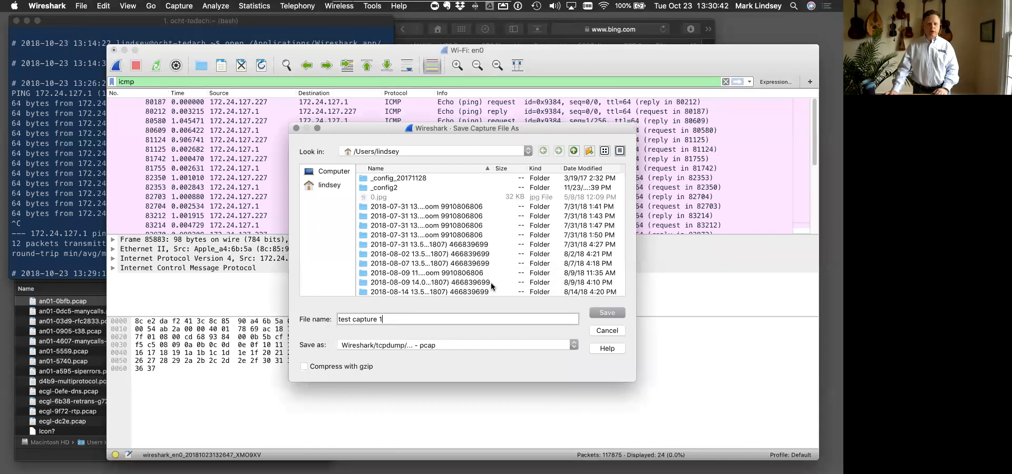
click(603, 313)
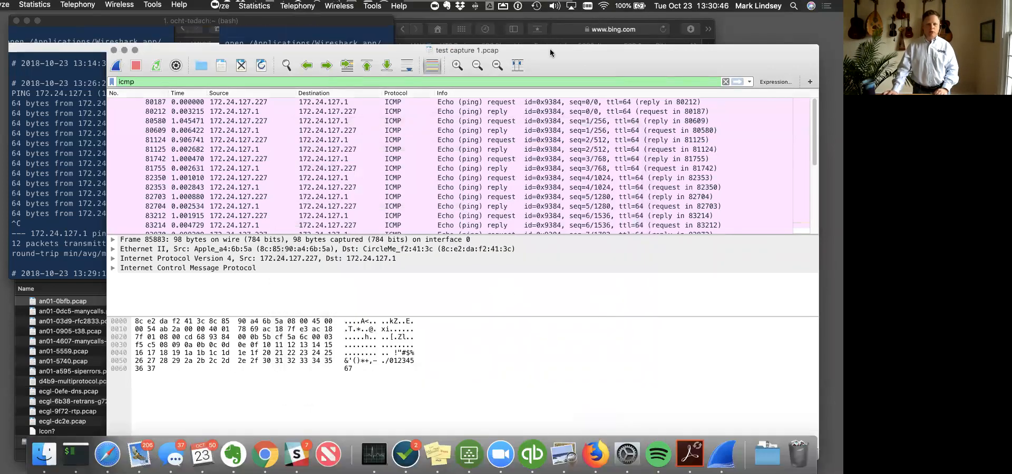
- Move the saved capture's window slightly aside and quit Wireshark
drag(552, 47, 537, 53)
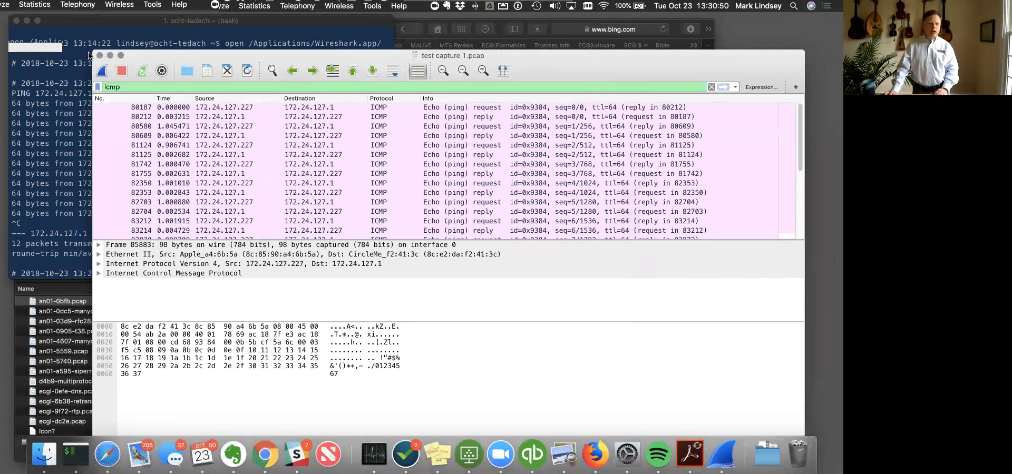
click(59, 7)
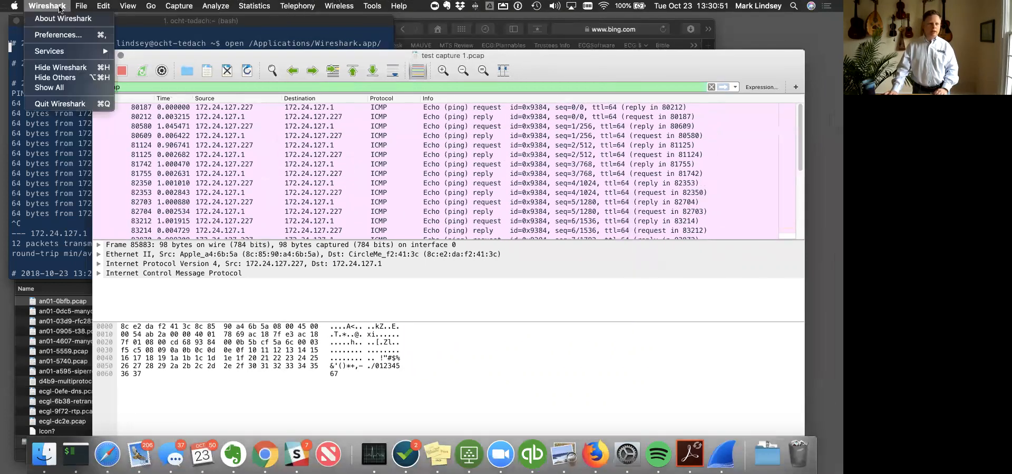
click(59, 104)
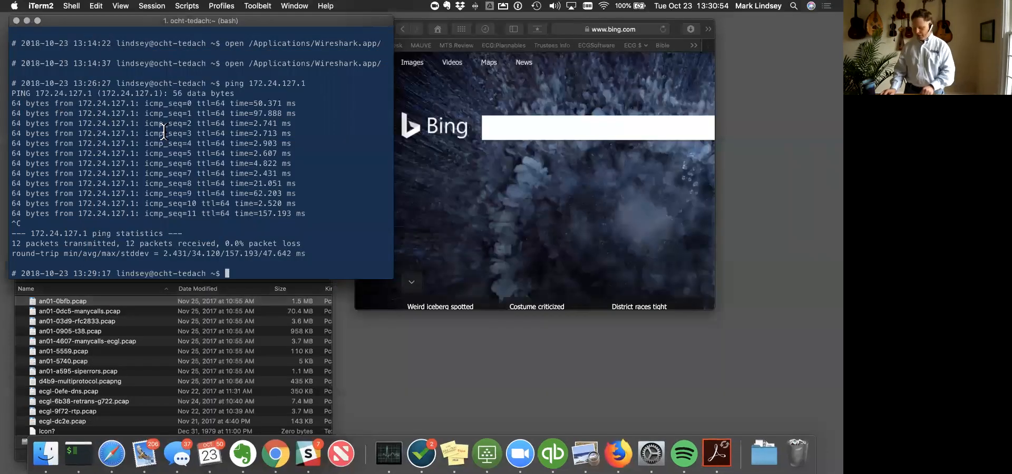
- List the home folder's pcap files in the iTerm2 terminal with ls -ltr *.pcap
text(l)
text(s -l)
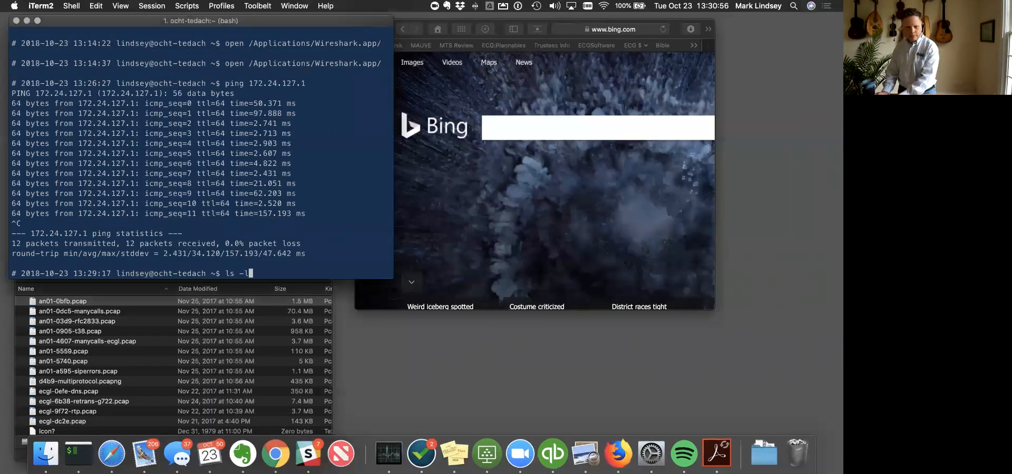
text(tr *.pcap)
key(Return)
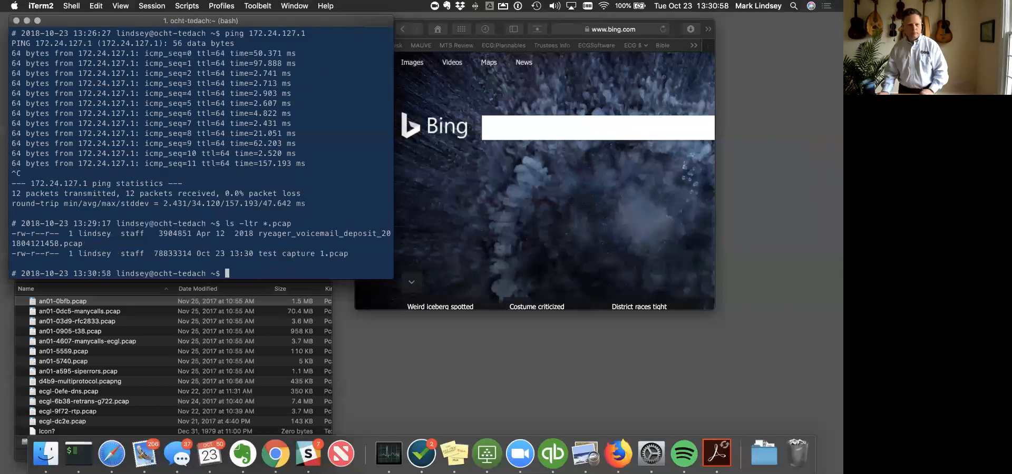
- Highlight the size and file name of test capture 1.pcap in the terminal's file listing
drag(348, 251, 164, 253)
click(176, 251)
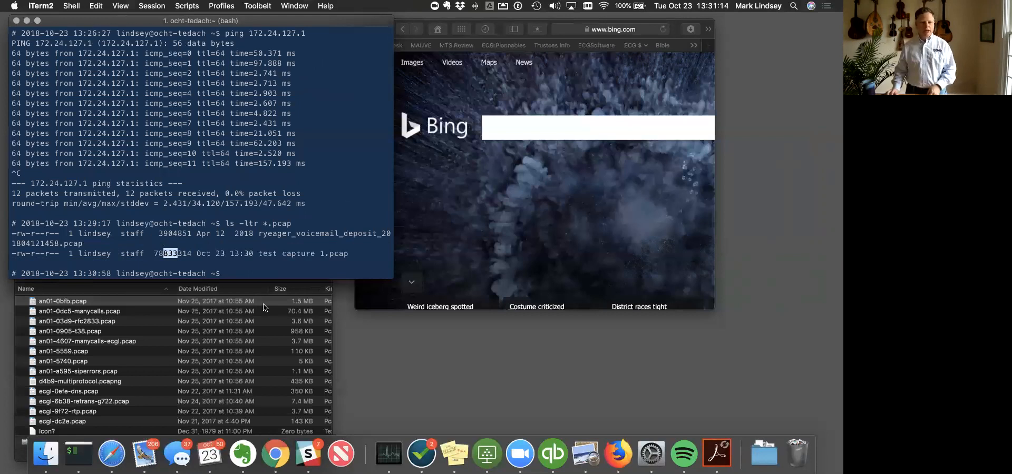
click(276, 240)
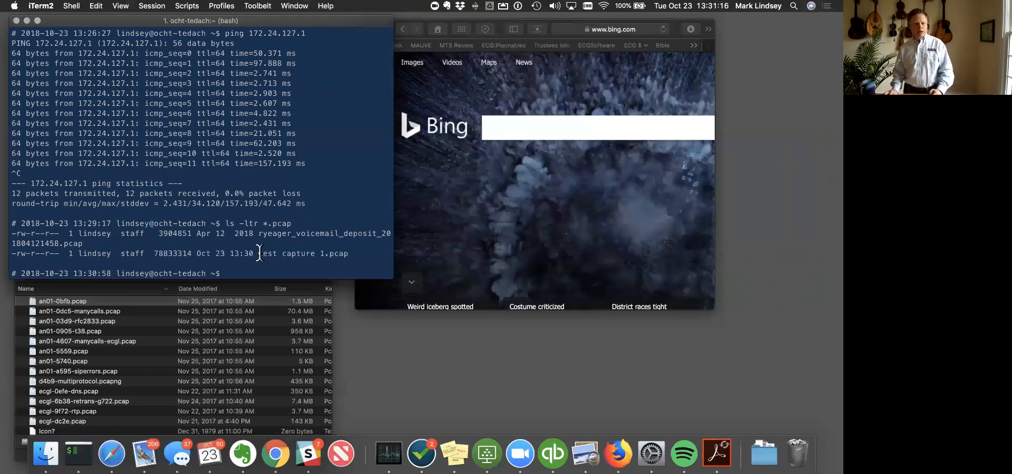
drag(259, 254, 348, 253)
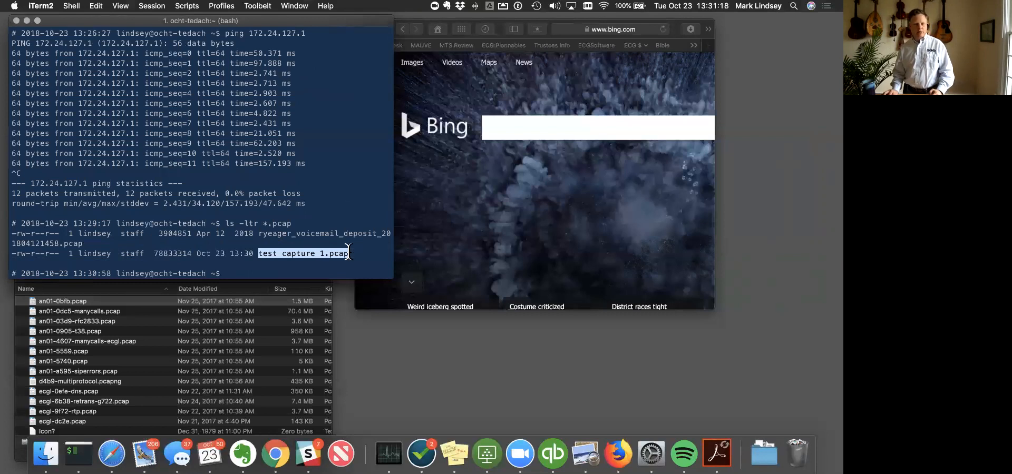
- Open the current home folder in Finder from the terminal with the command open
text(cd o)
key(BackSpace)
key(BackSpace)
key(BackSpace)
key(BackSpace)
text(ope)
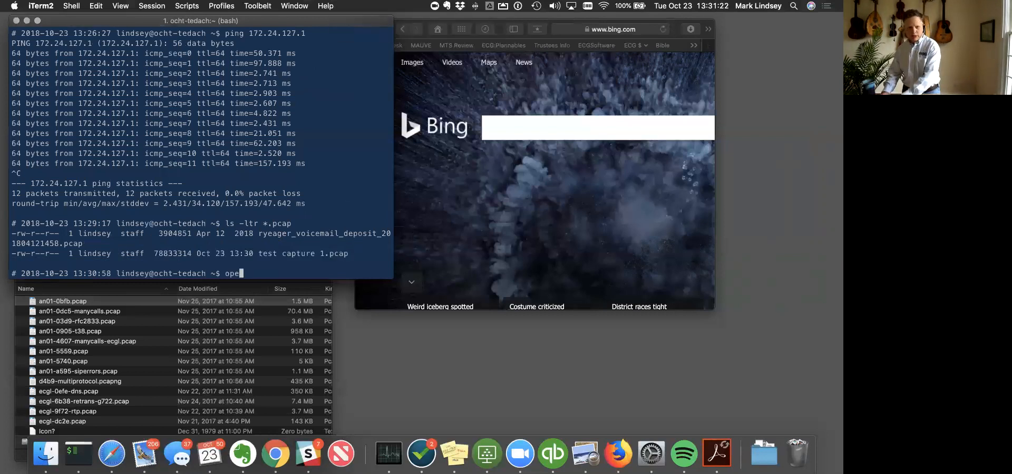
text(n .)
key(Return)
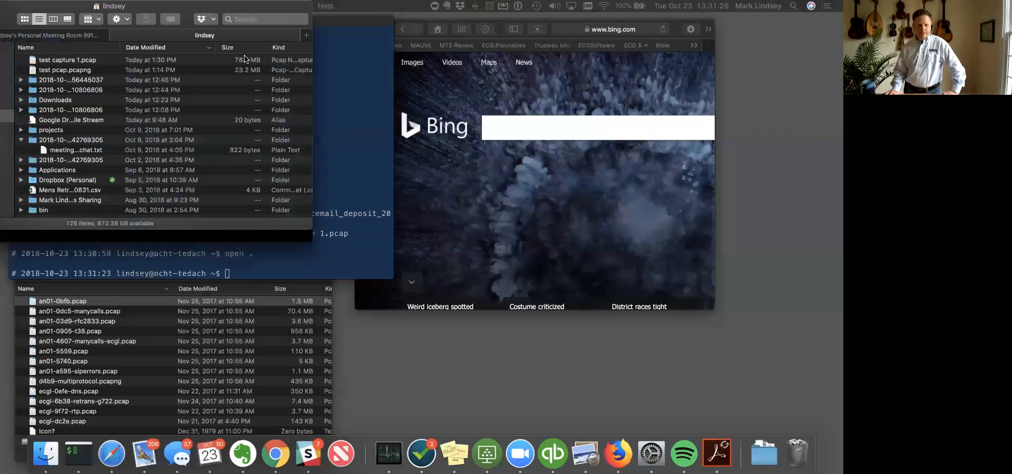
- Open test capture 1.pcap from the Finder window in Wireshark
scroll(426, 169, up, 2)
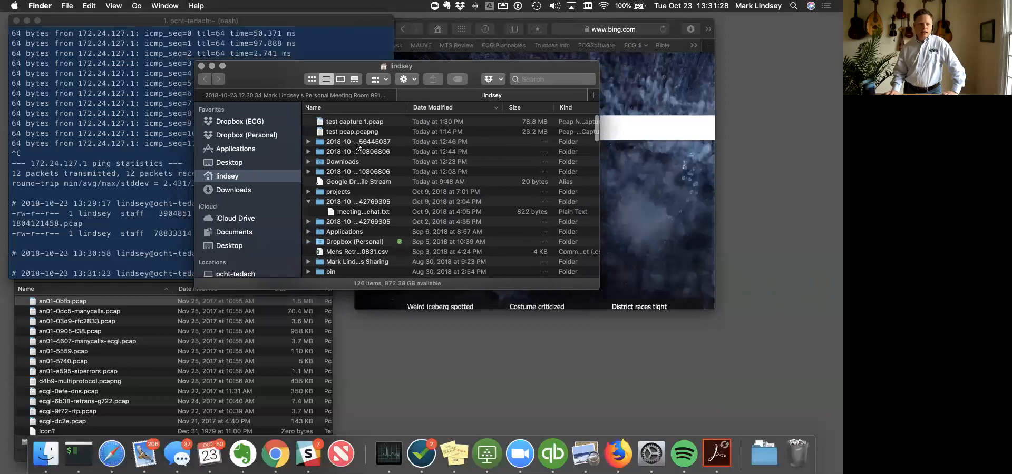
click(362, 125)
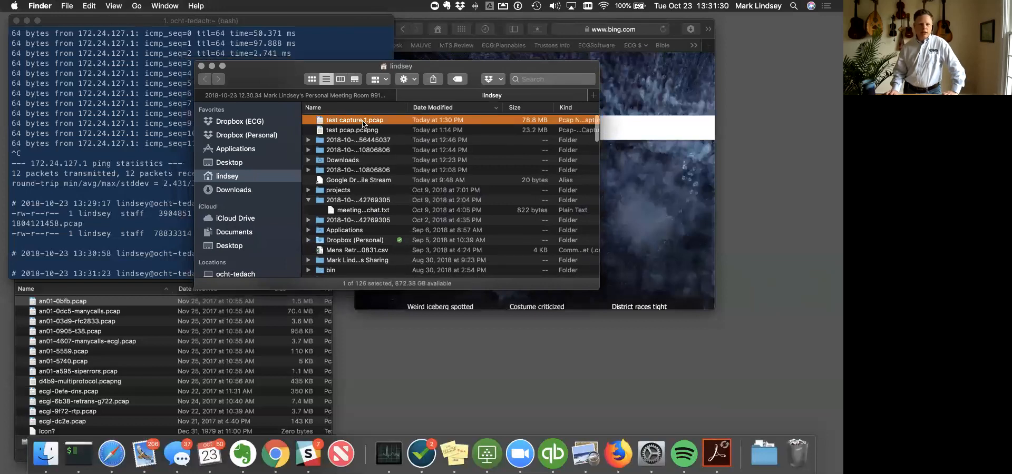
double_click(363, 125)
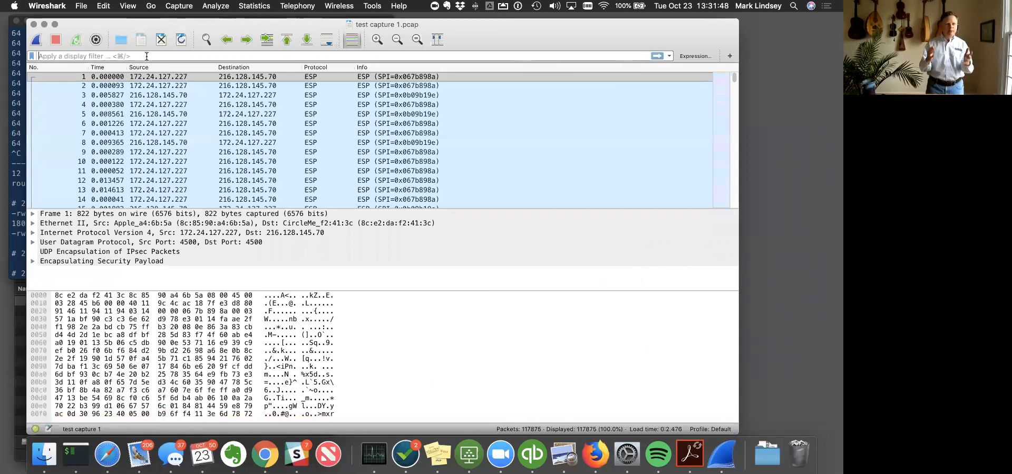
- Apply the display filter icmp to the reopened test capture 1.pcap
text(icm)
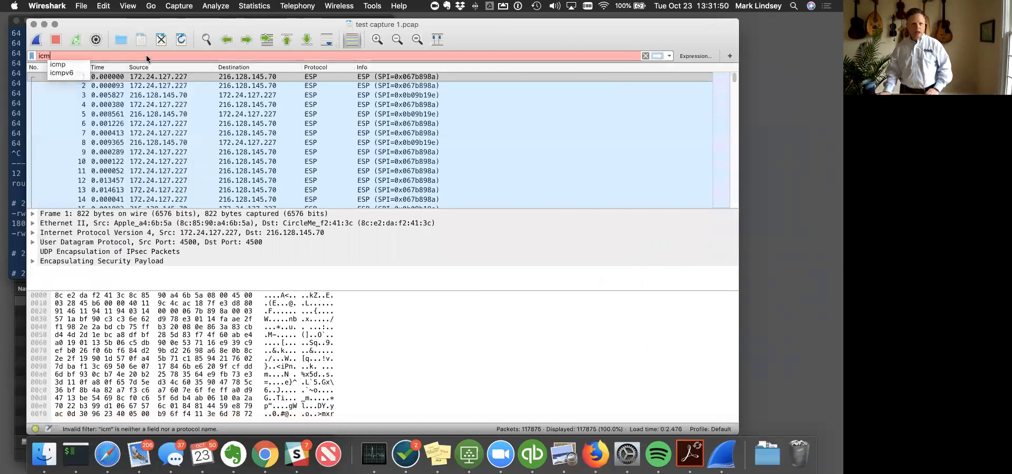
text(p)
key(Return)
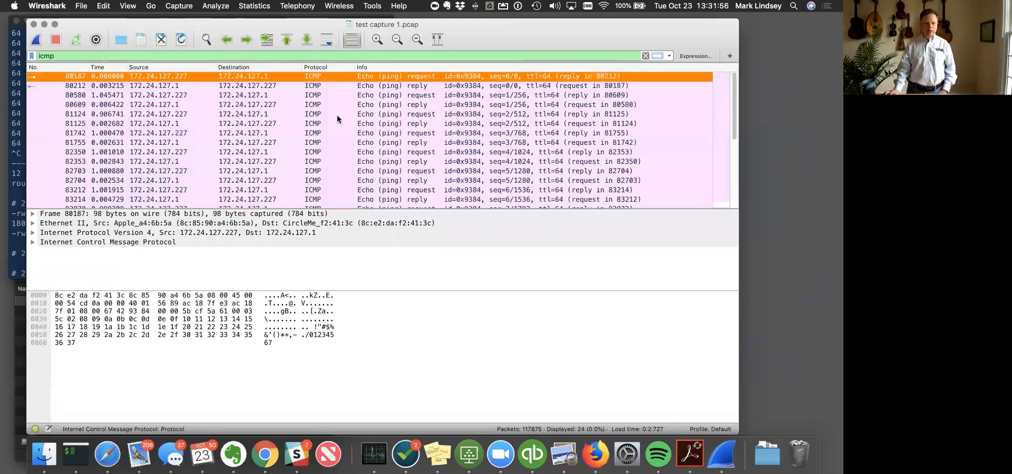
- Look through the filtered ping requests and replies from start to end, and select the first echo reply, packet 80212
scroll(336, 123, down, 5)
scroll(336, 124, up, 5)
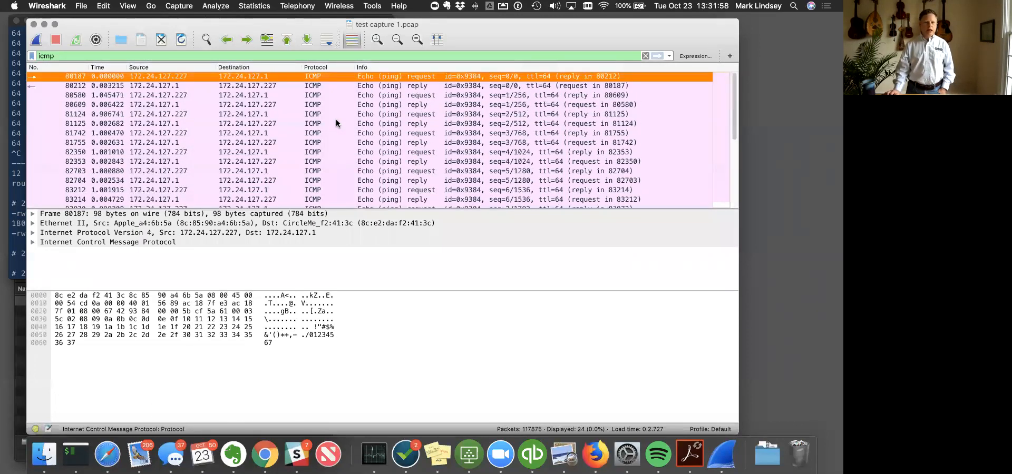
scroll(336, 124, down, 5)
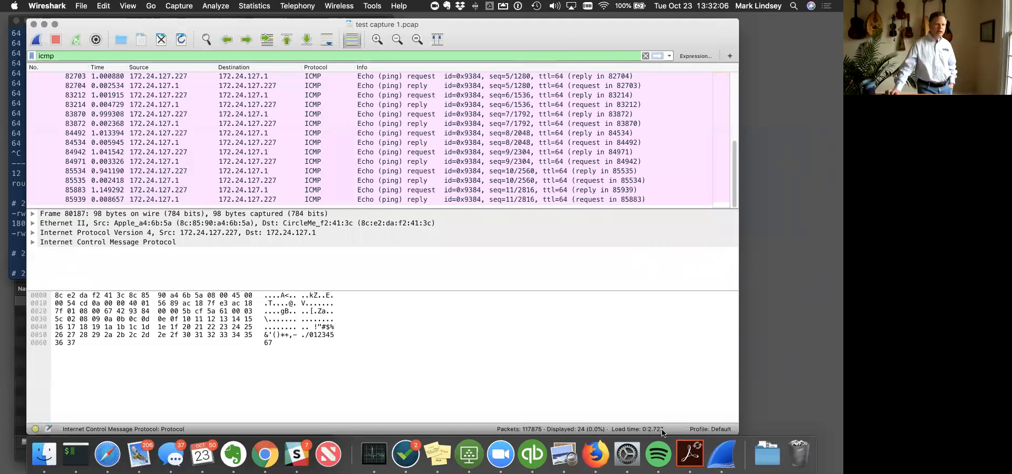
scroll(149, 112, up, 5)
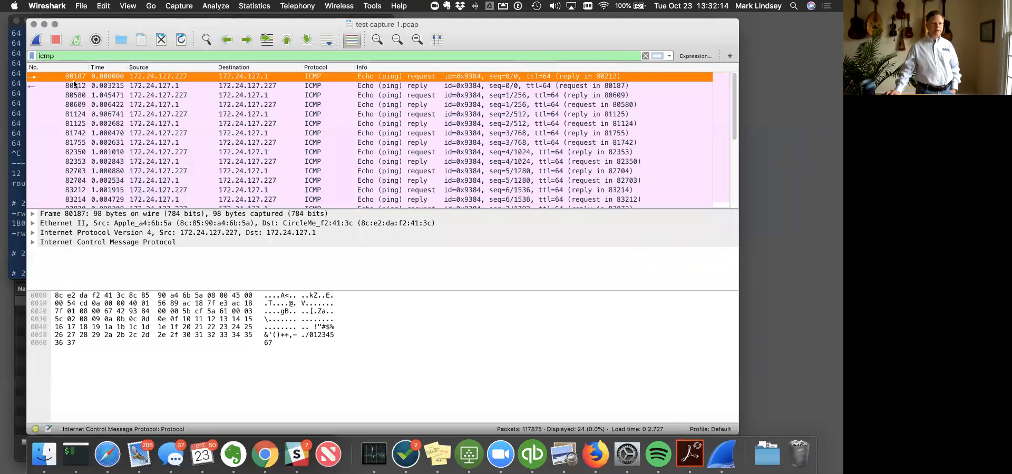
click(74, 86)
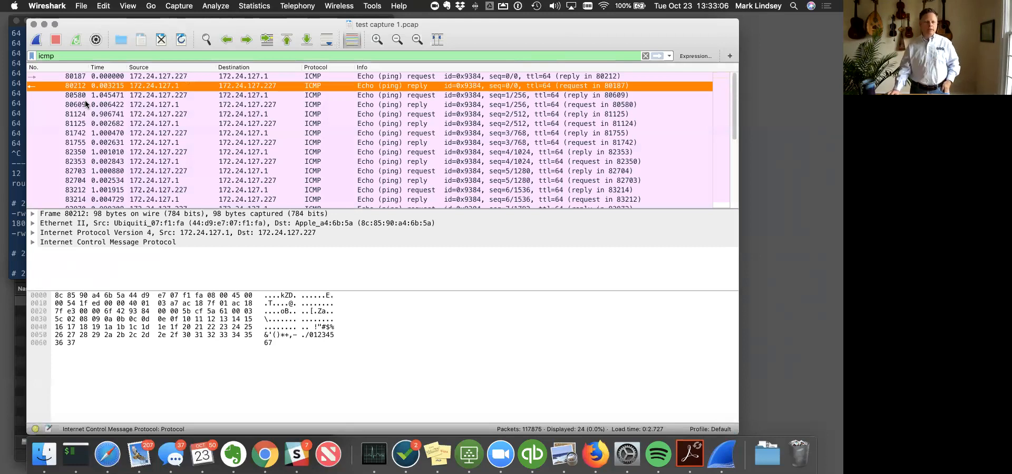
- Switch to the full-screen Google Chrome space with the presentation slides
key(ctrl+Up)
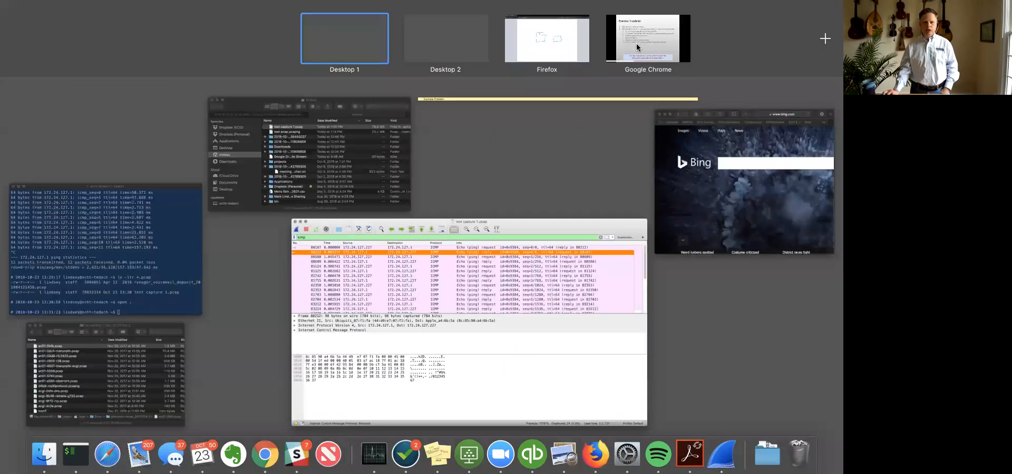
click(637, 48)
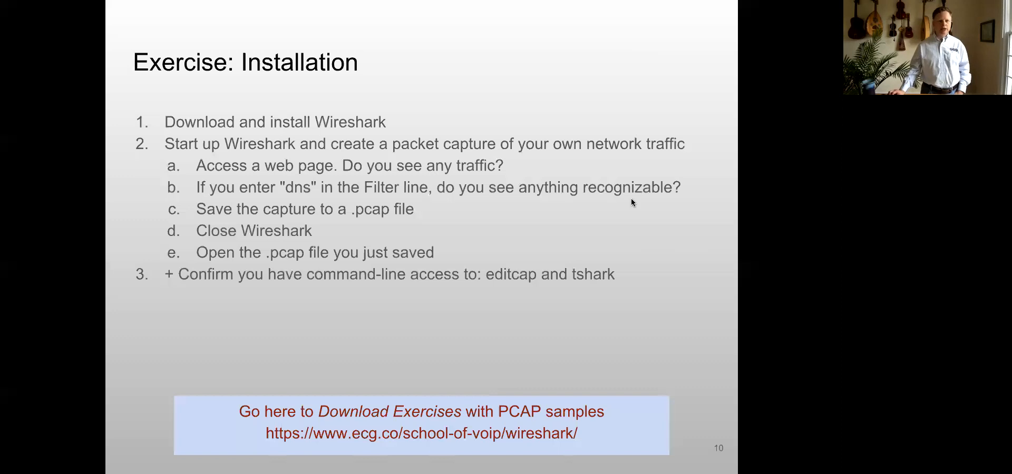
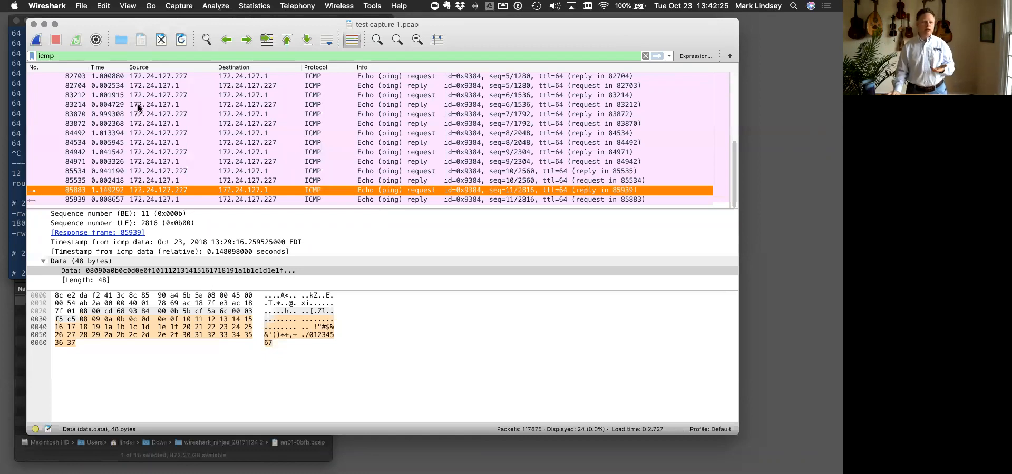
- Hide the Packet Bytes pane
click(130, 7)
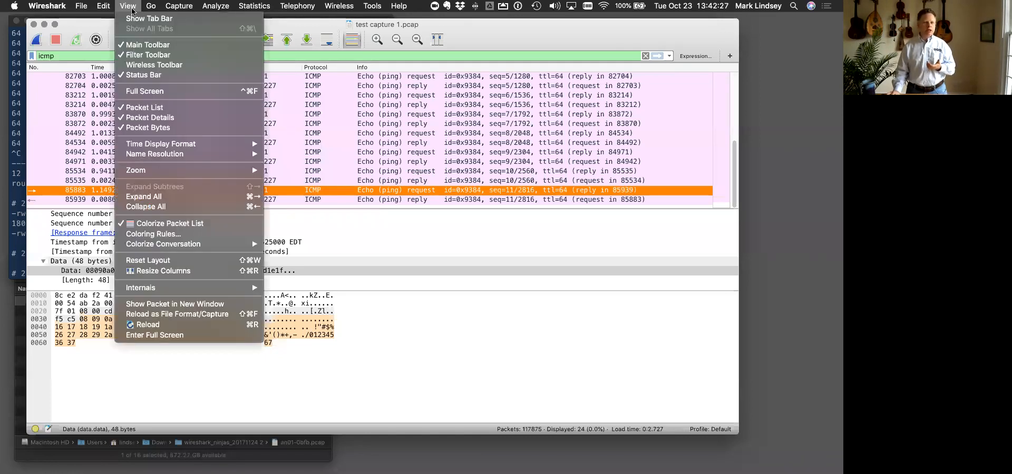
click(178, 132)
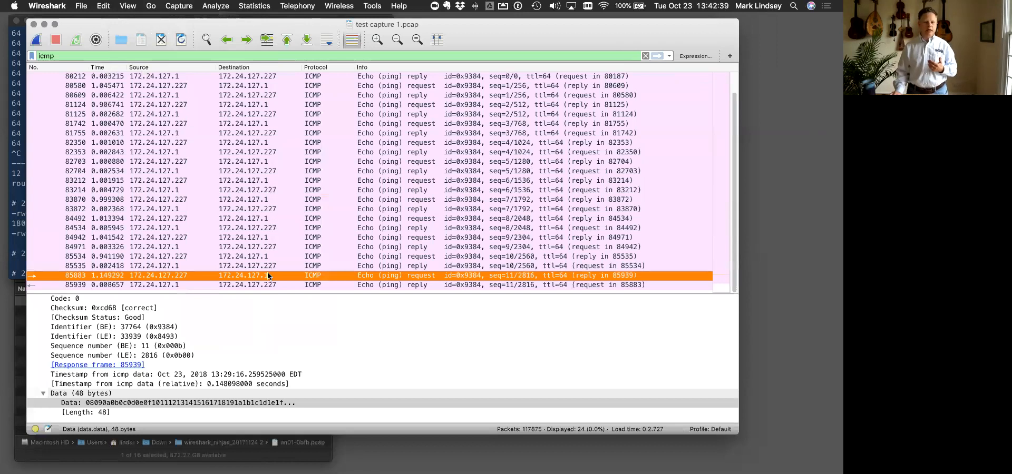
- Switch to the Google Chrome slides to review the Getting Started with Wireshark slide, and return to the Wireshark capture
key(ctrl+Up)
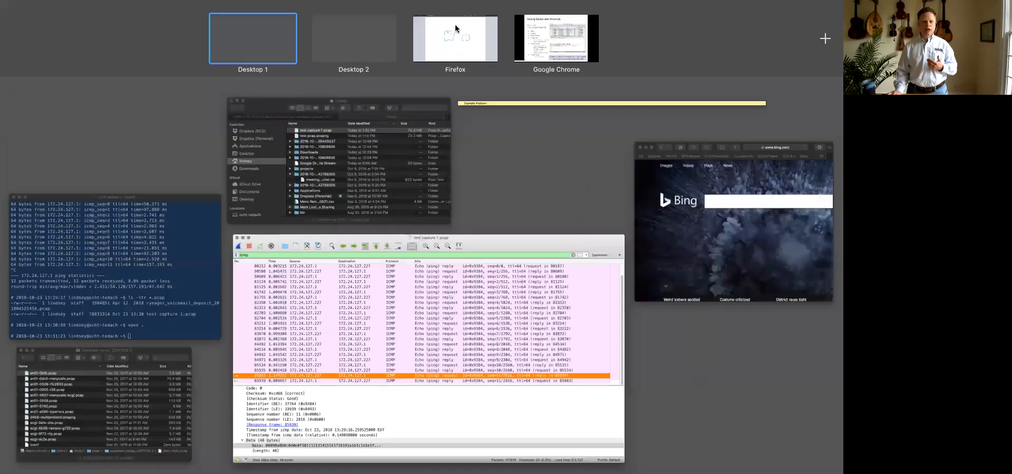
click(555, 39)
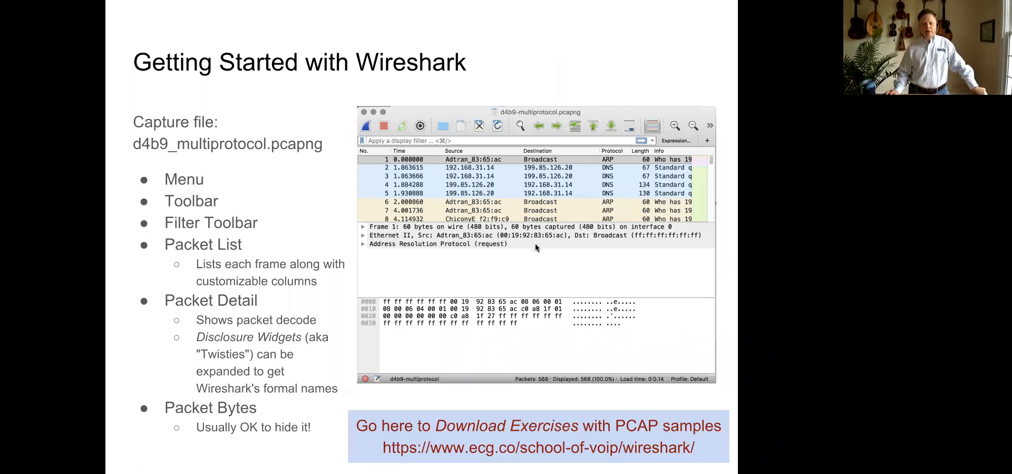
key(ctrl+Up)
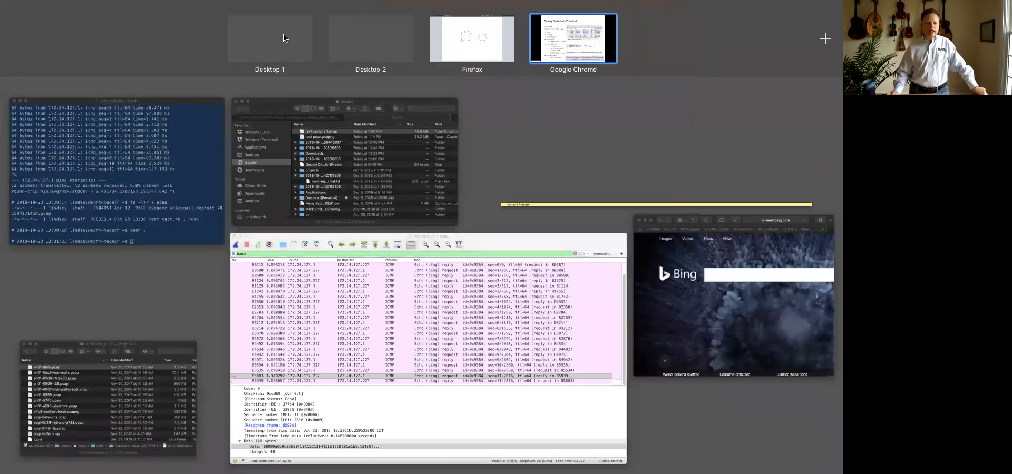
click(435, 247)
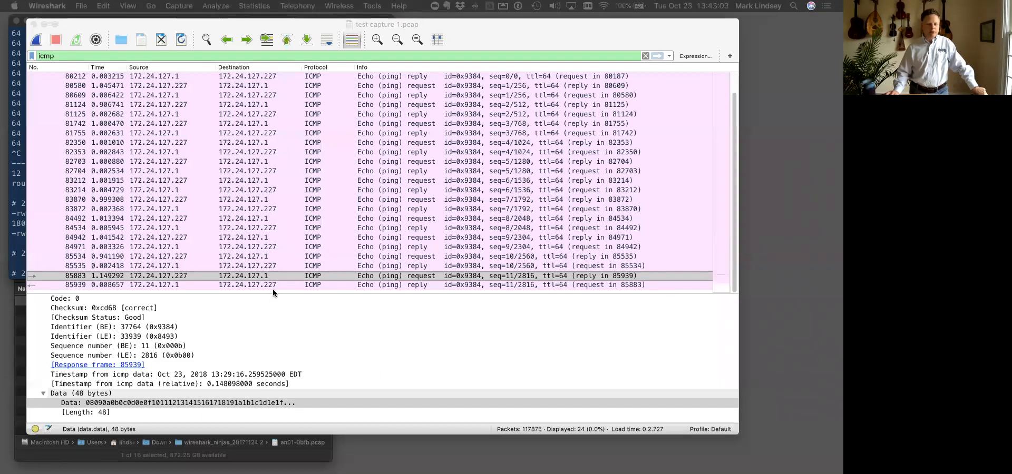
- Enlarge the packet details area by shrinking the packet list, and collapse the Internet Control Message Protocol section of frame 85883
drag(273, 291, 270, 112)
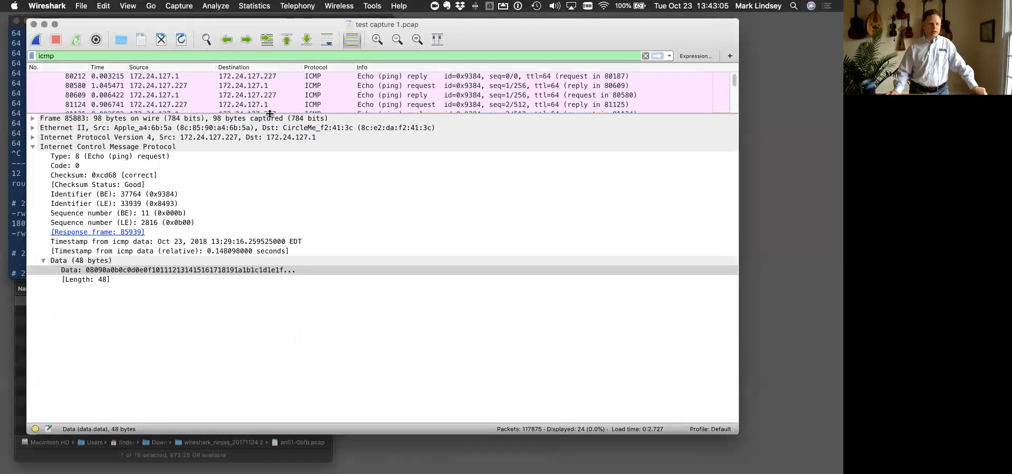
click(33, 148)
click(32, 148)
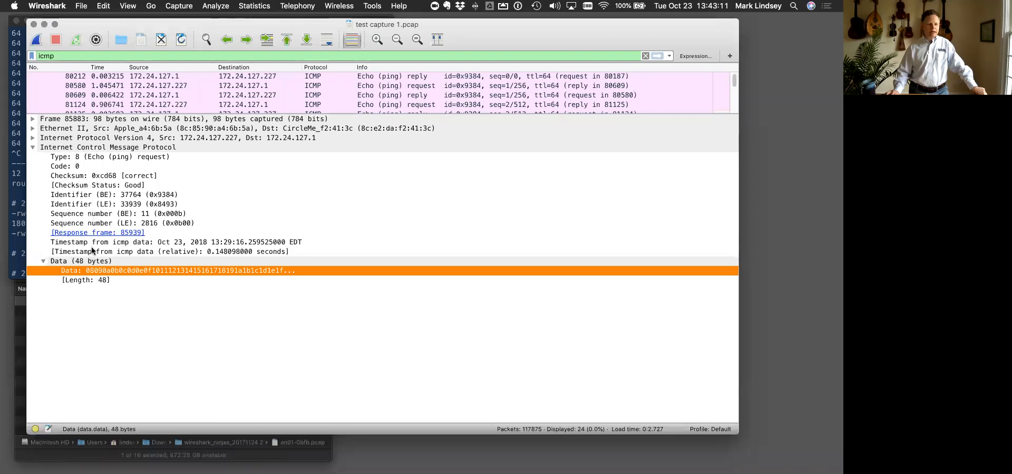
click(52, 150)
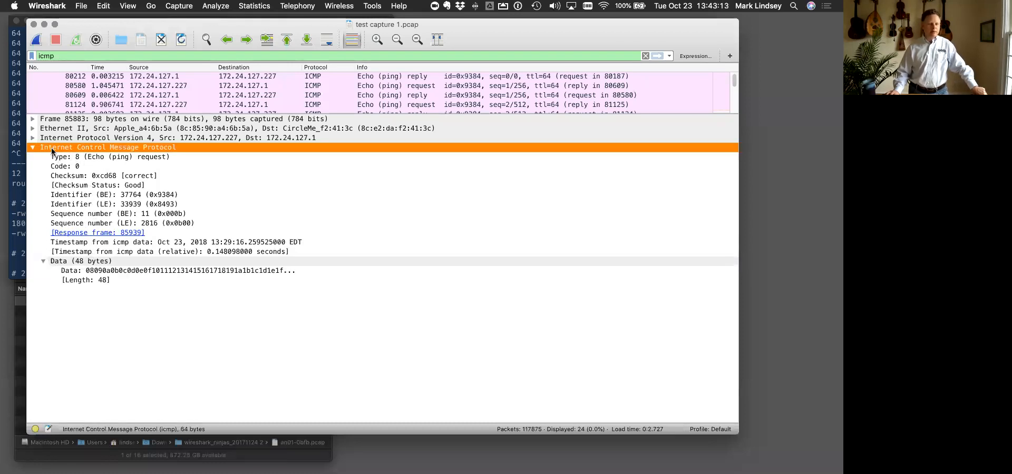
click(33, 148)
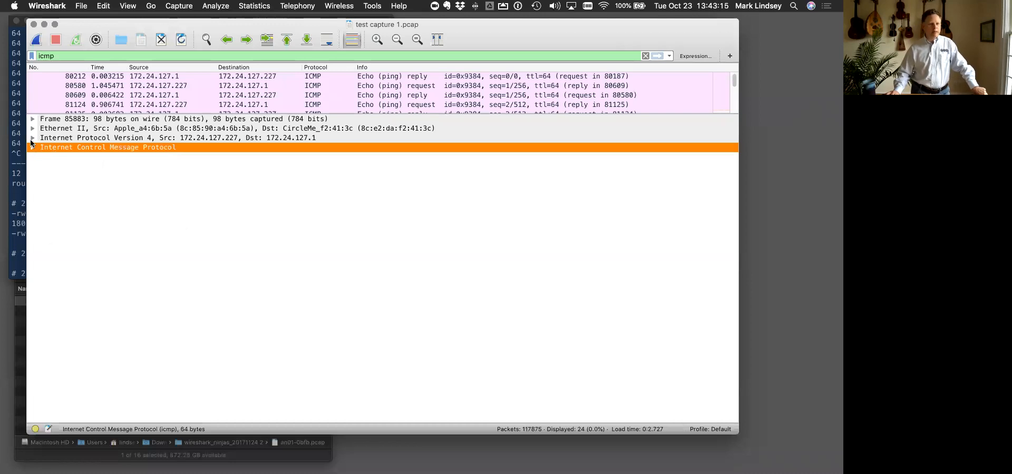
- Expand the Internet Protocol Version 4 section and its Differentiated Services Field to examine the DSCP and ECN bits
click(31, 140)
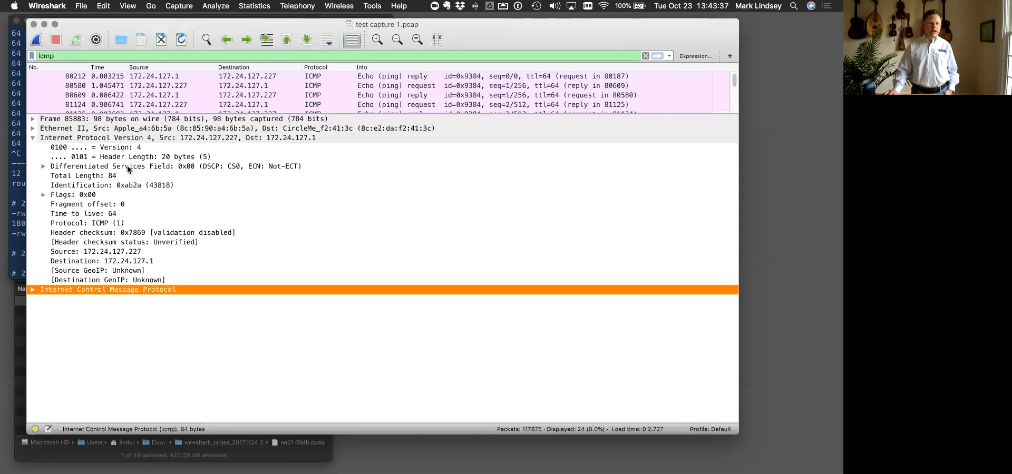
click(44, 166)
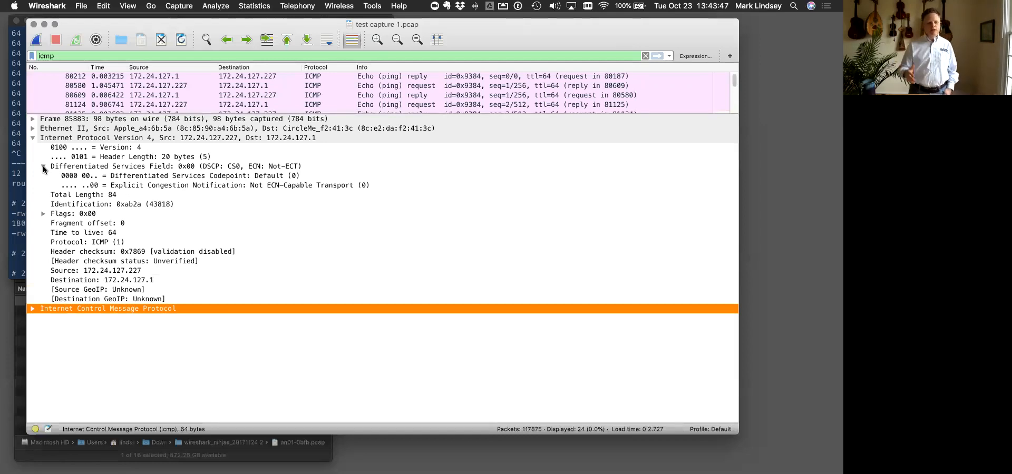
click(43, 167)
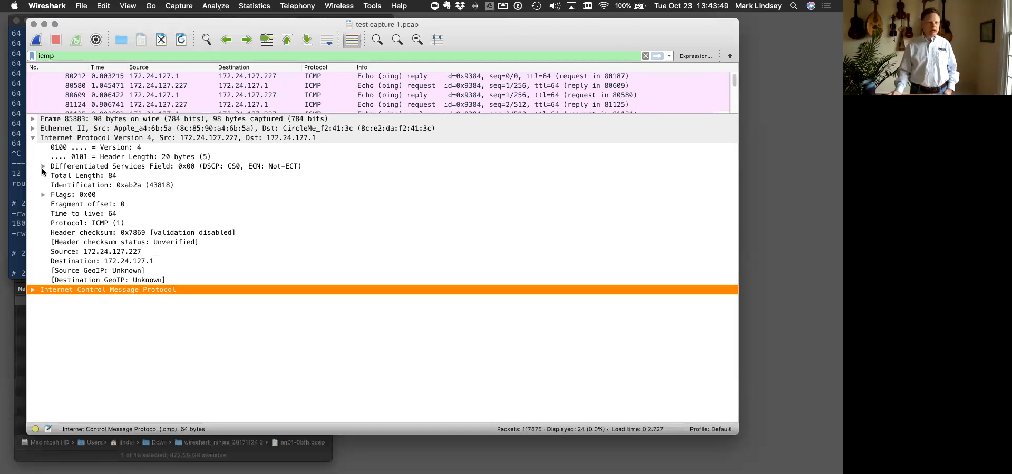
click(43, 168)
click(43, 168)
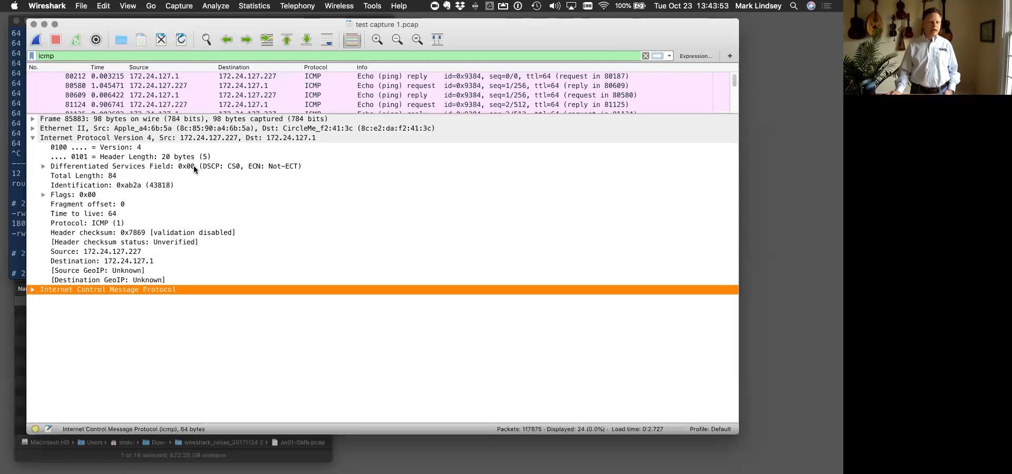
click(194, 167)
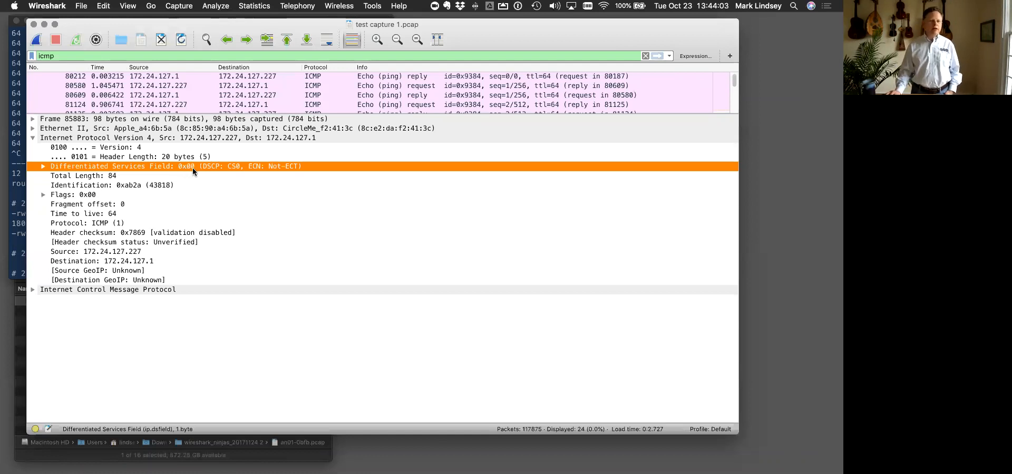
click(44, 167)
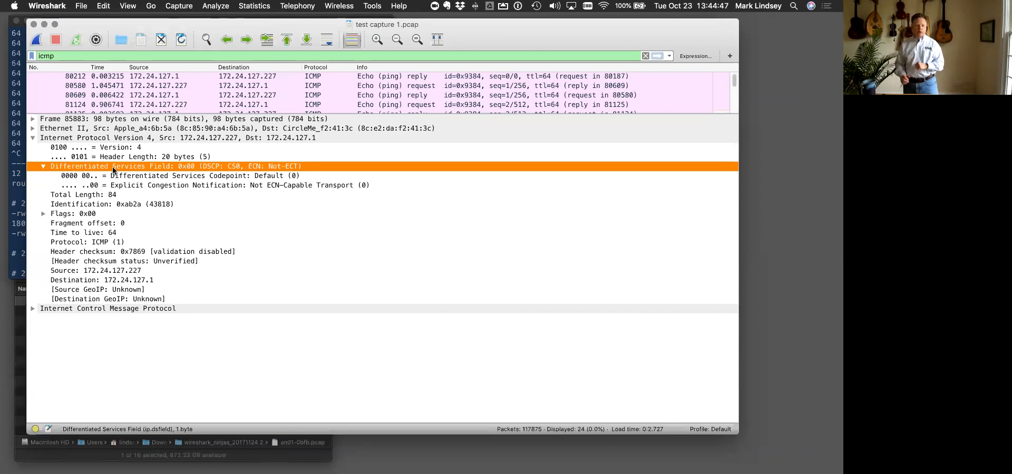
- Inspect the IPv4 header's total length, identification, expanded flags, source address and destination address
click(75, 200)
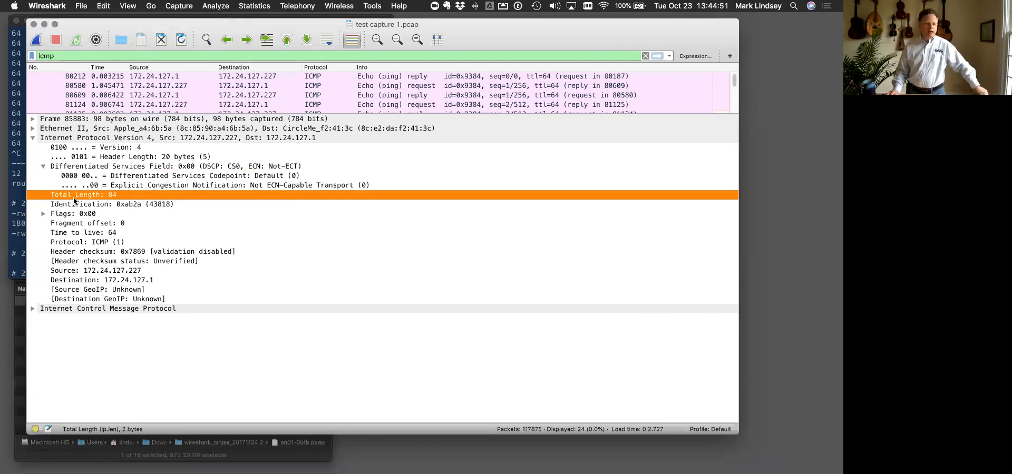
click(67, 206)
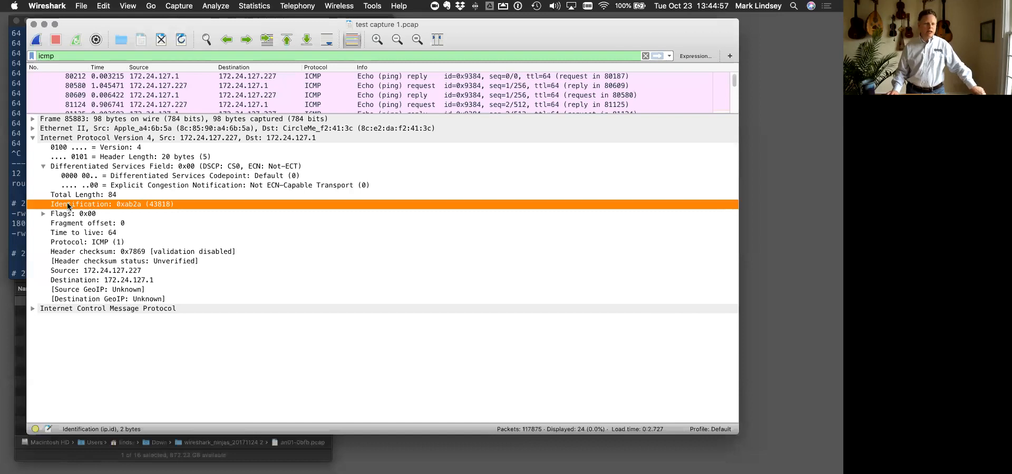
click(43, 213)
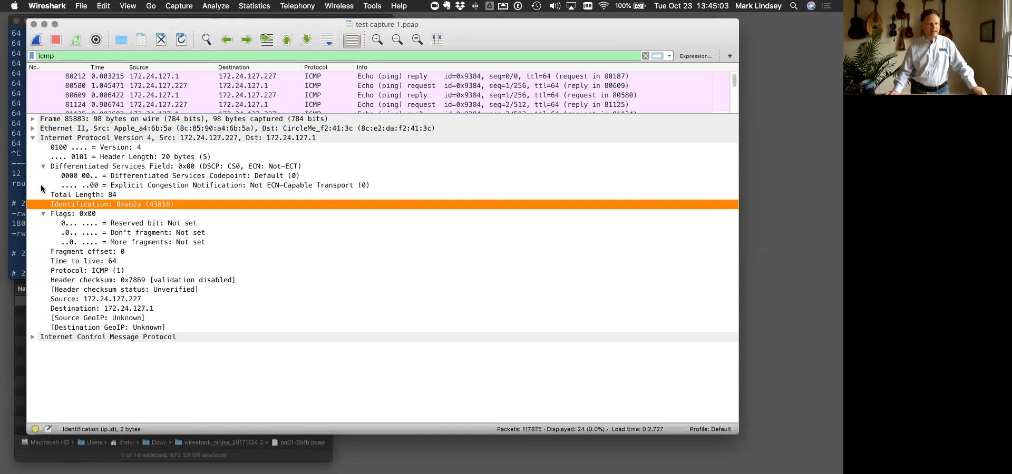
click(33, 139)
click(33, 139)
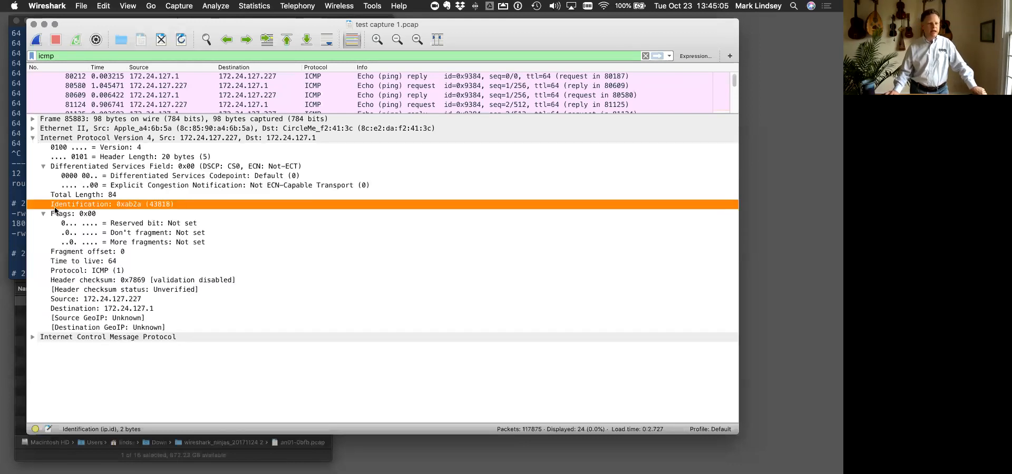
click(78, 297)
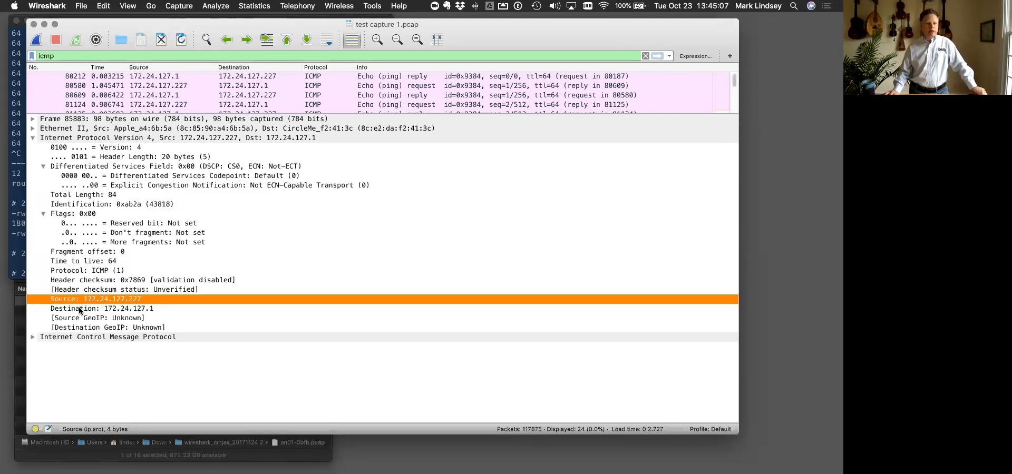
click(81, 311)
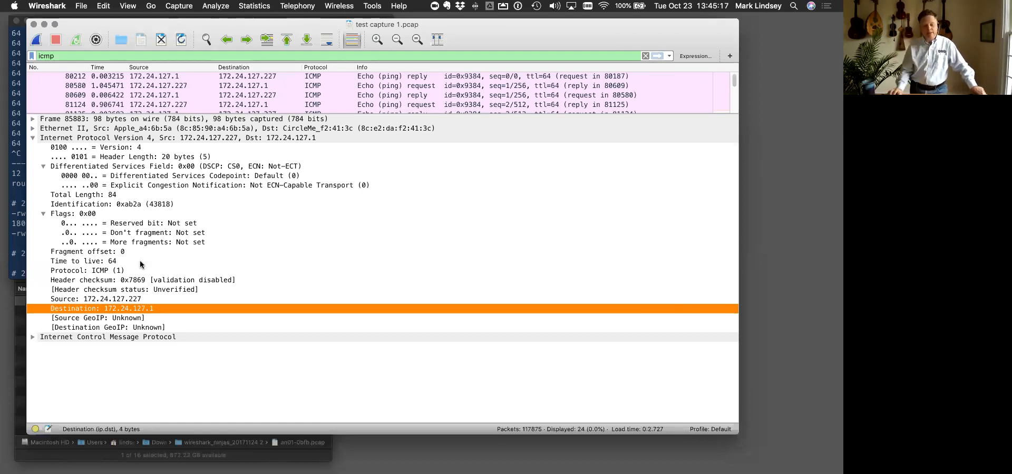
- Expand the Internet Control Message Protocol section to view its fields, and collapse both the ICMP and IPv4 sections
click(32, 337)
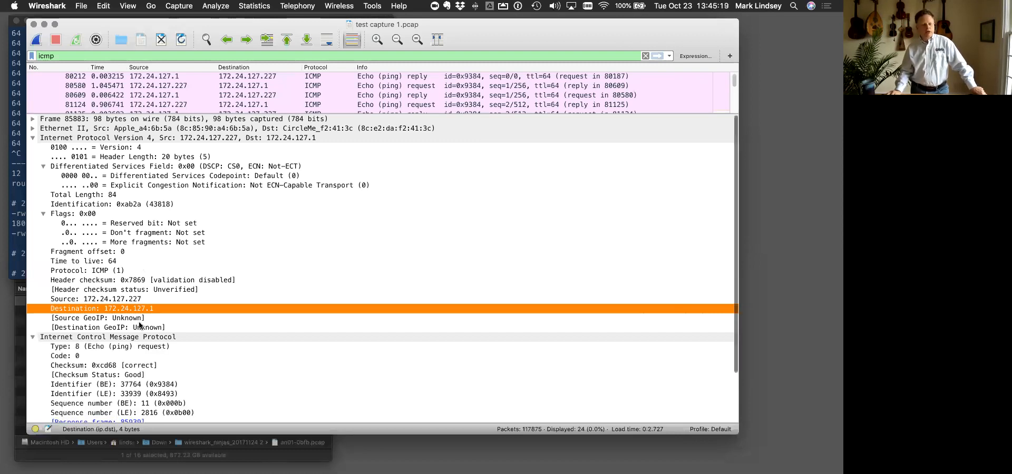
scroll(140, 326, down, 2)
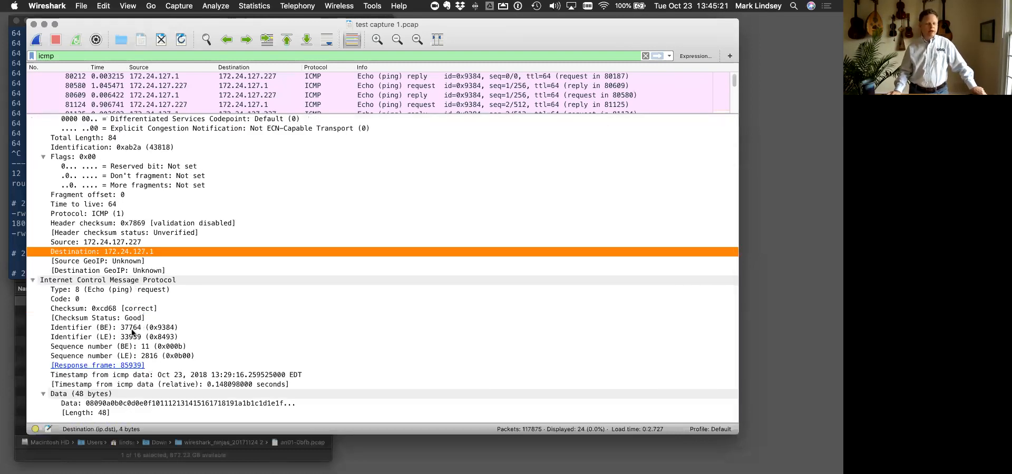
click(31, 280)
click(31, 138)
click(31, 139)
click(31, 139)
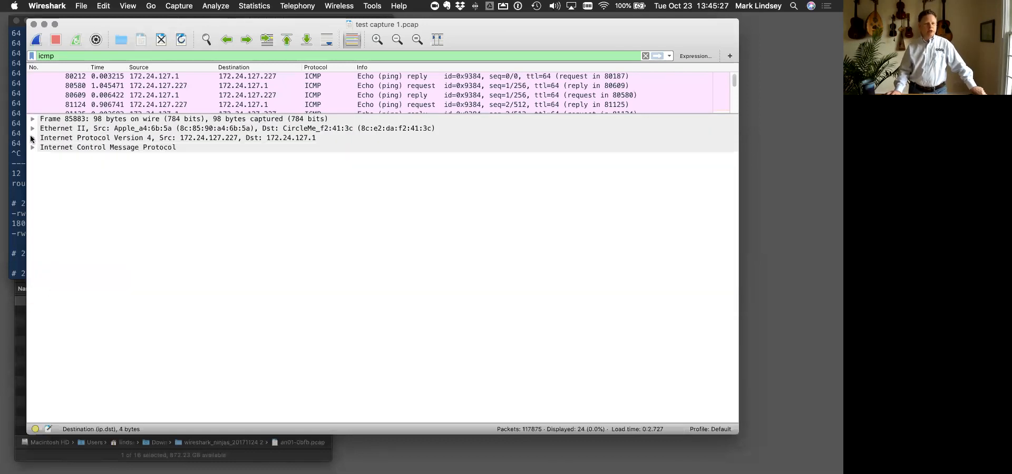
- Expand the Frame 85883 section and compare its arrival time with its epoch time
click(31, 119)
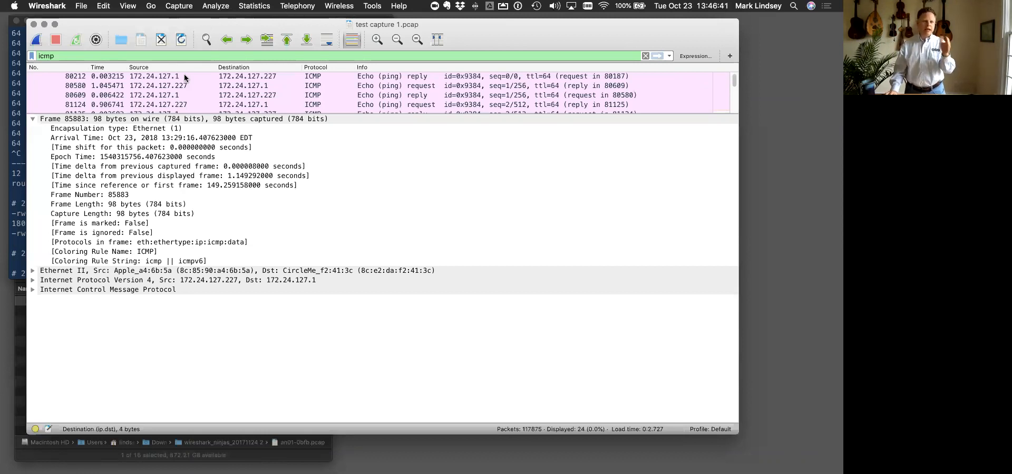
click(101, 119)
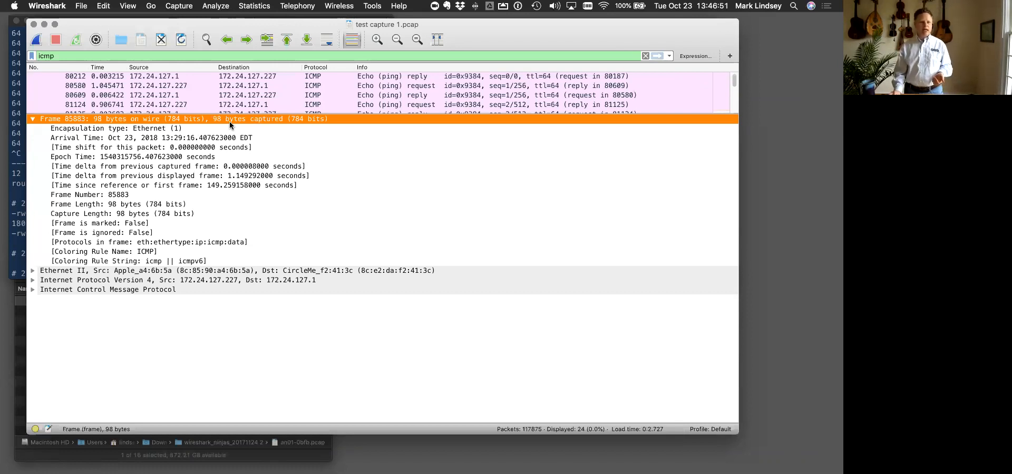
click(203, 138)
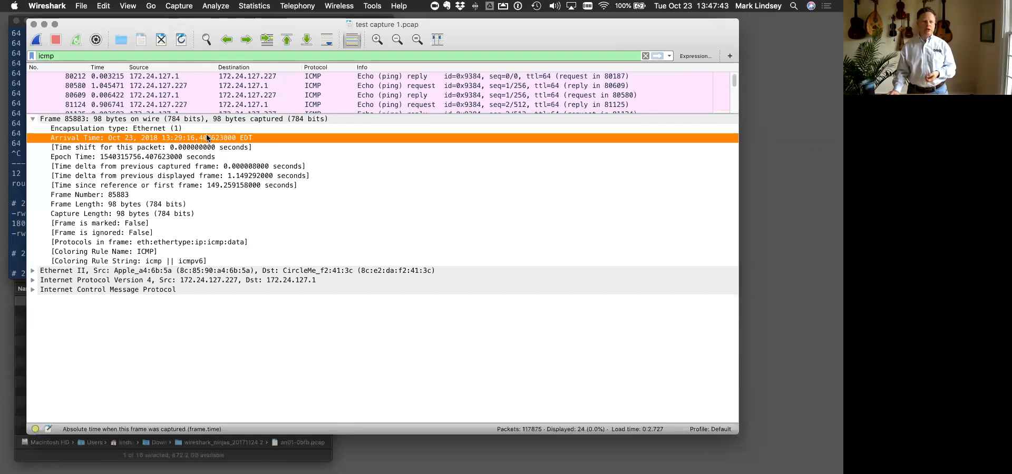
click(160, 157)
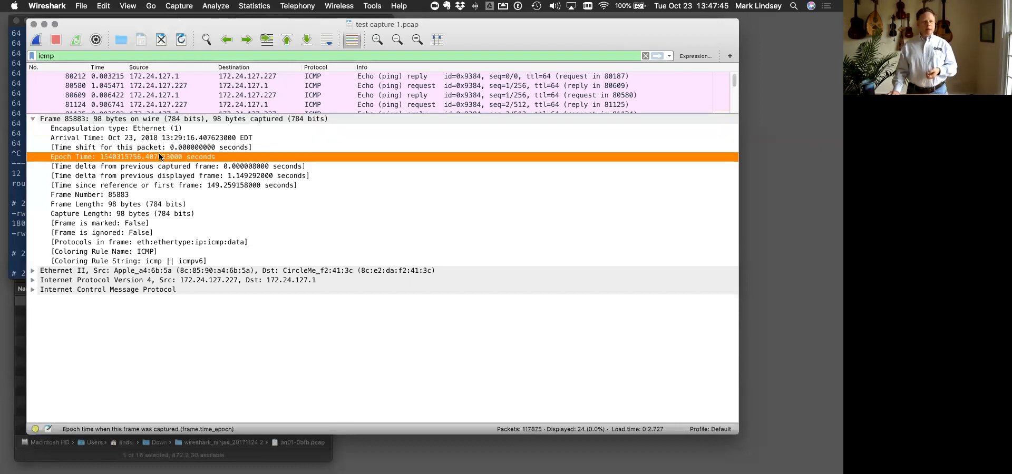
click(211, 138)
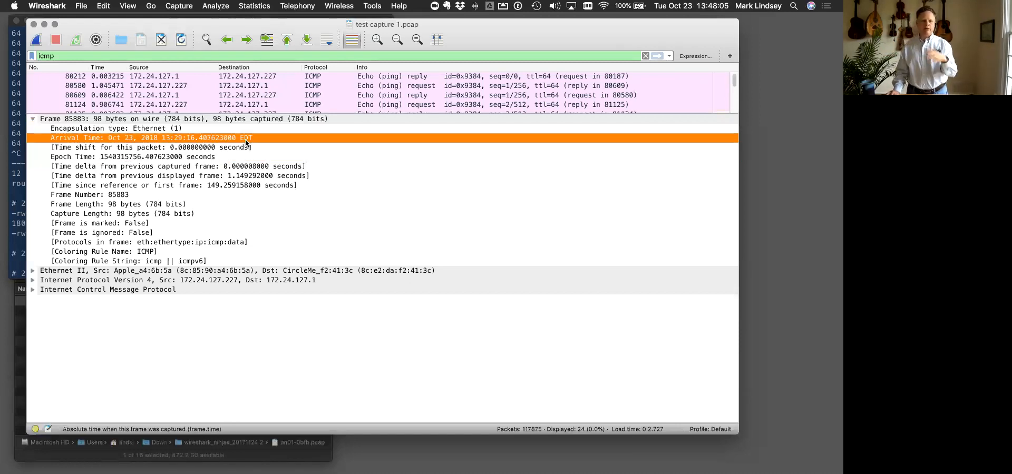
- Examine the frame length, capture length and coloring rule name and string of frame 85883
click(112, 205)
click(112, 213)
click(112, 205)
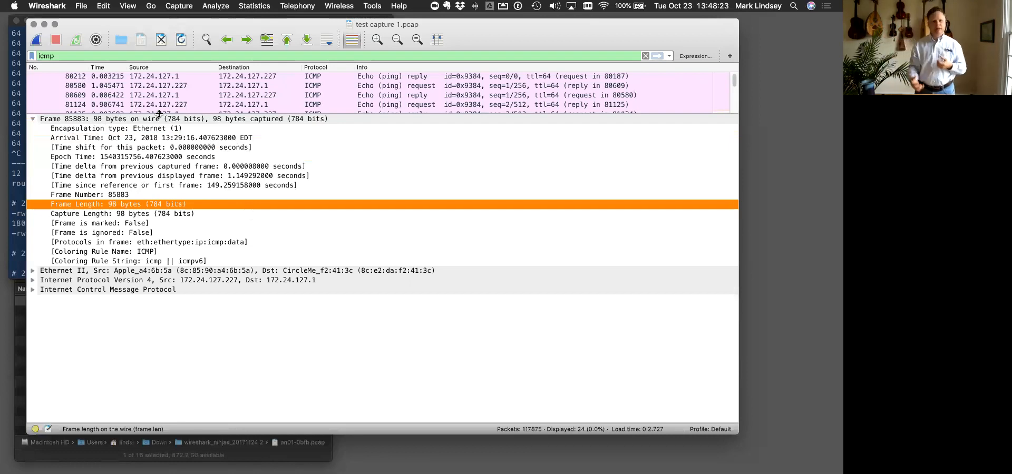
click(148, 212)
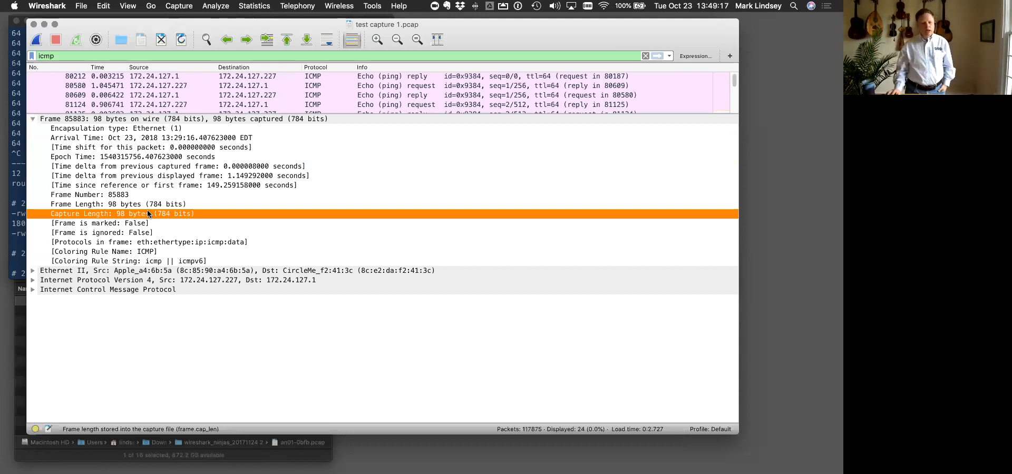
click(91, 252)
click(90, 260)
click(87, 253)
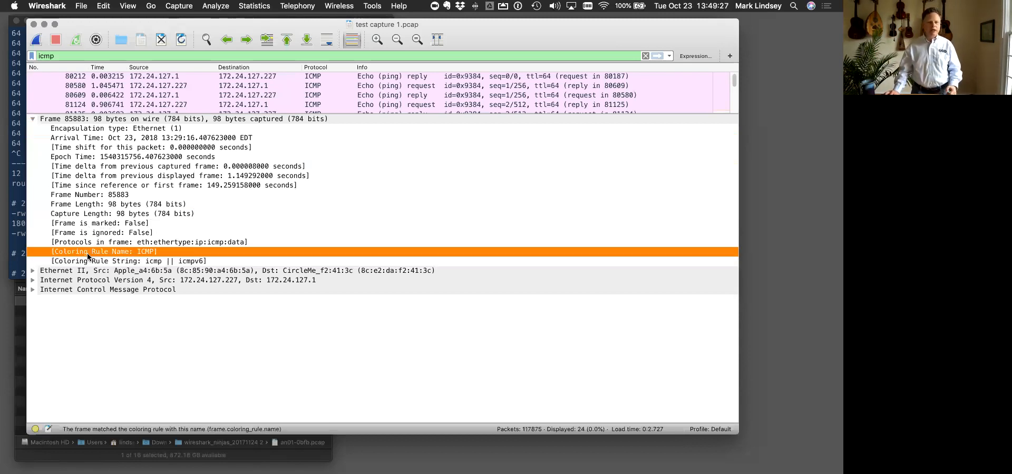
- Select the echo request packet 80580 and toggle the packet list colorization off and back on
click(166, 85)
click(353, 41)
click(353, 41)
click(353, 41)
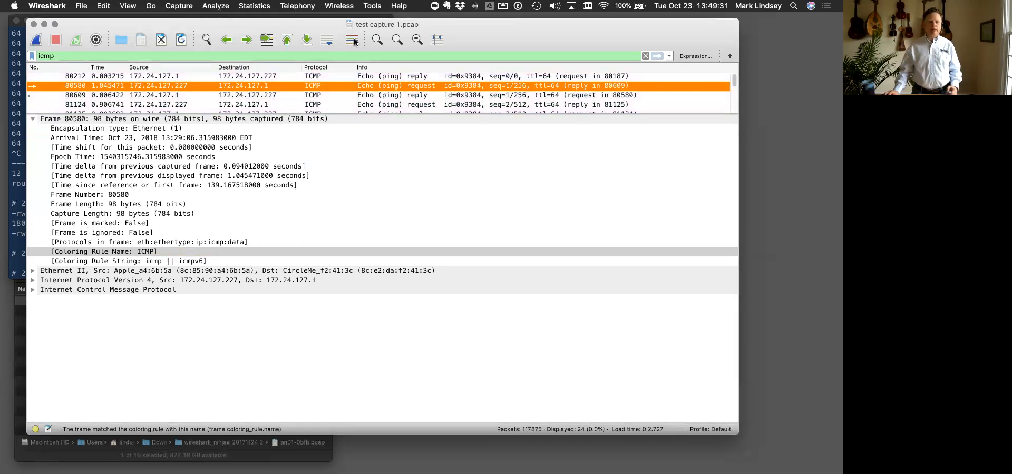
click(353, 41)
click(353, 41)
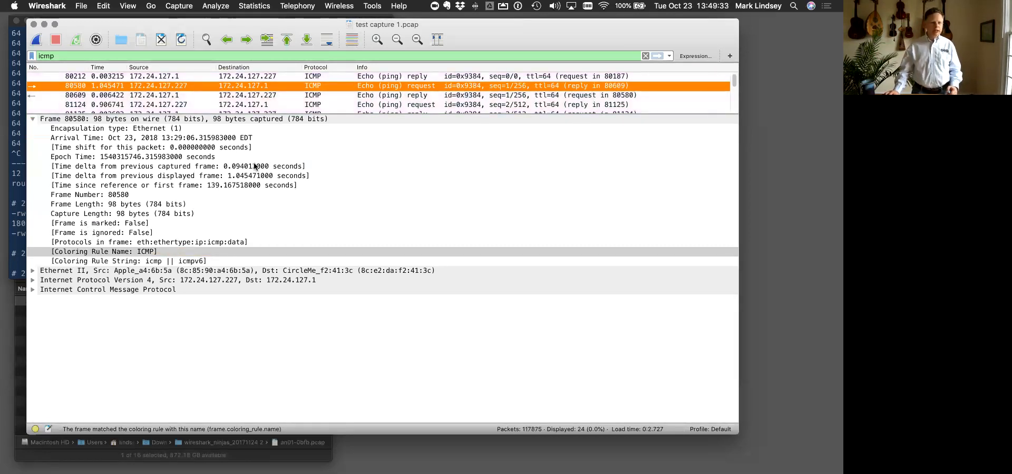
- Collapse the Frame 80580 section and expand Ethernet II together with its Destination and Source entries
click(32, 119)
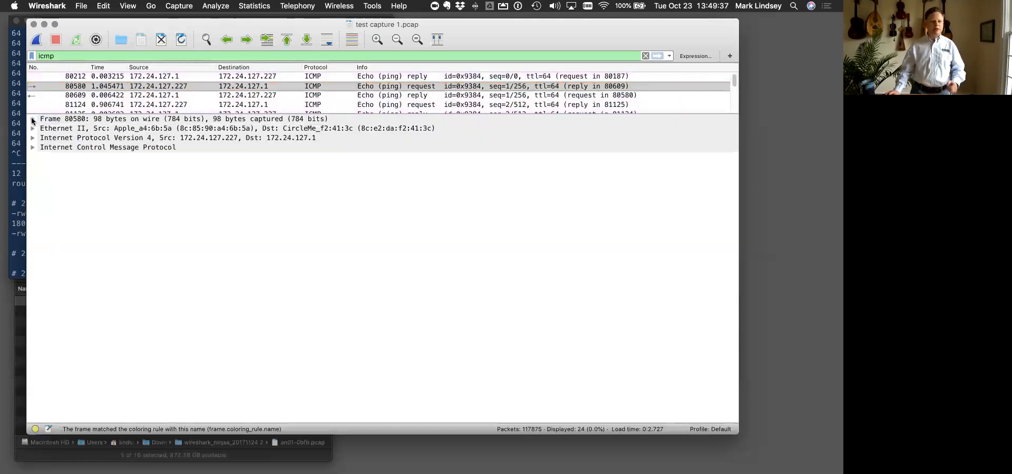
click(32, 120)
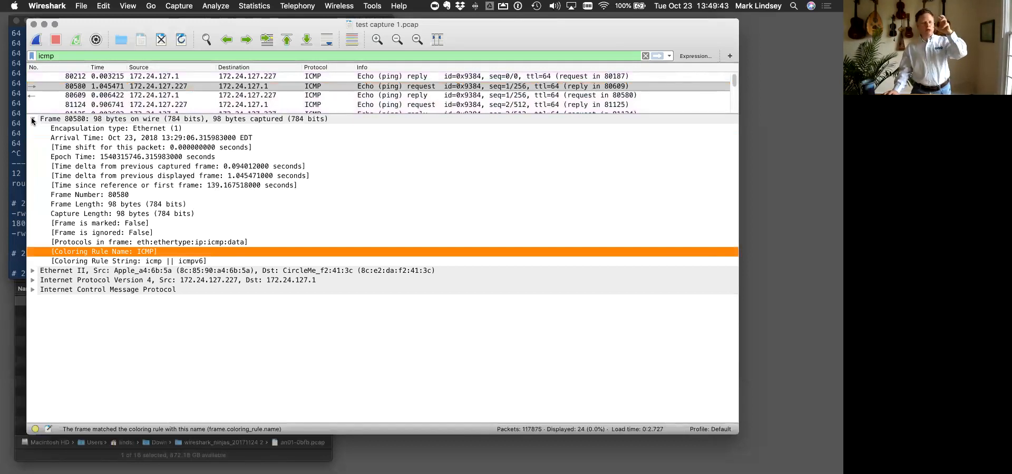
click(32, 120)
click(33, 128)
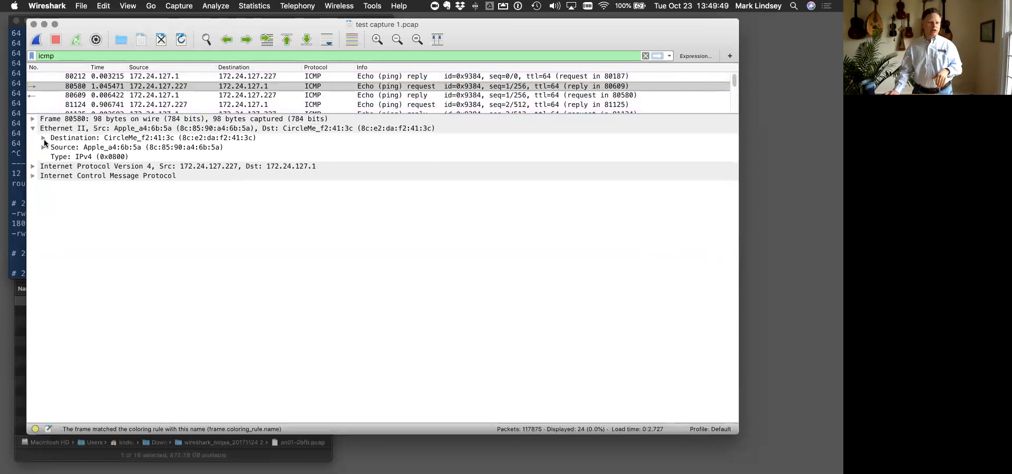
click(44, 138)
click(43, 175)
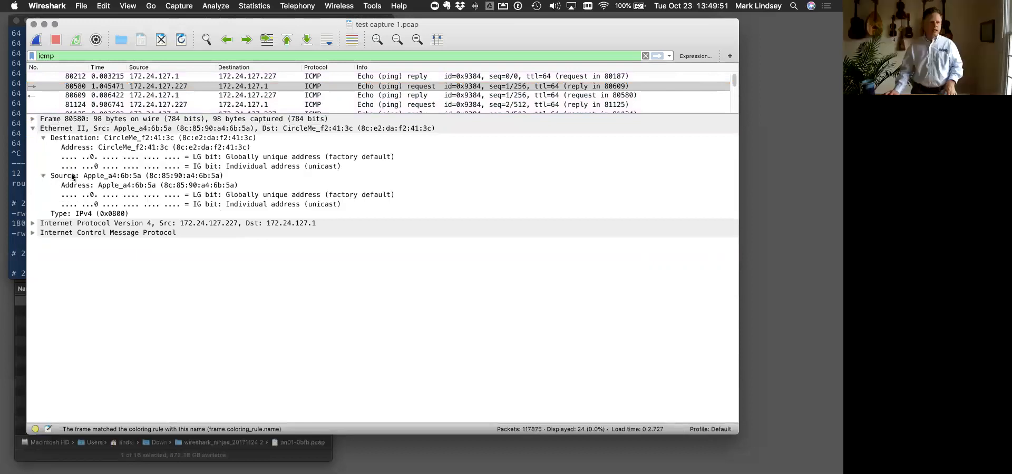
- Examine the Ethernet II destination, source and type fields against the Internet Protocol Version 4 line, and collapse Ethernet II
click(192, 140)
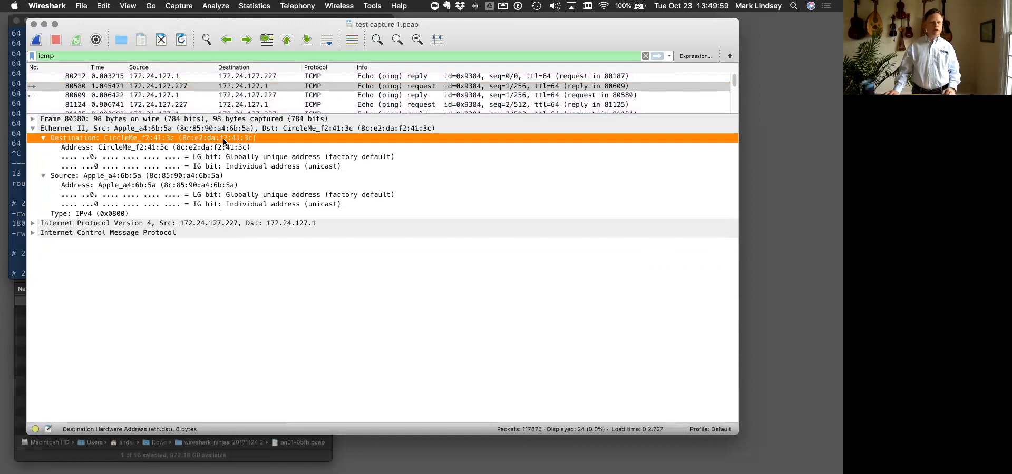
click(181, 177)
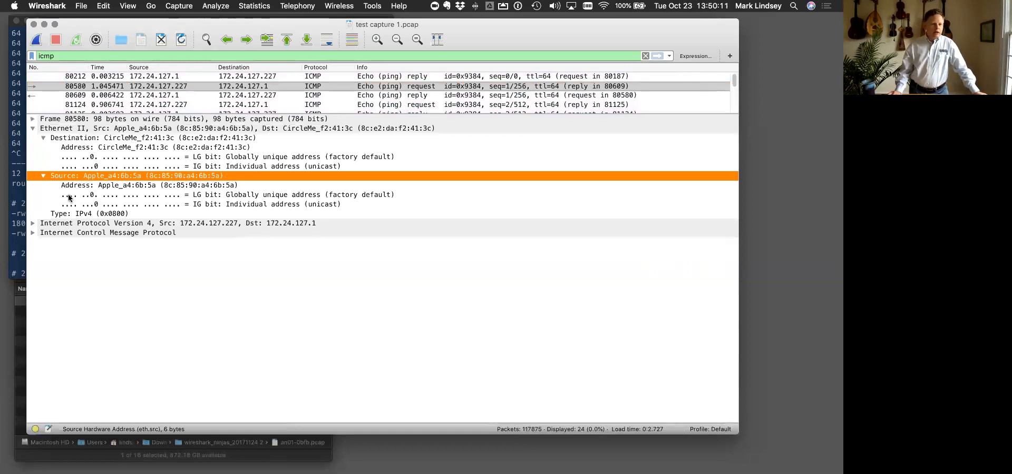
click(96, 216)
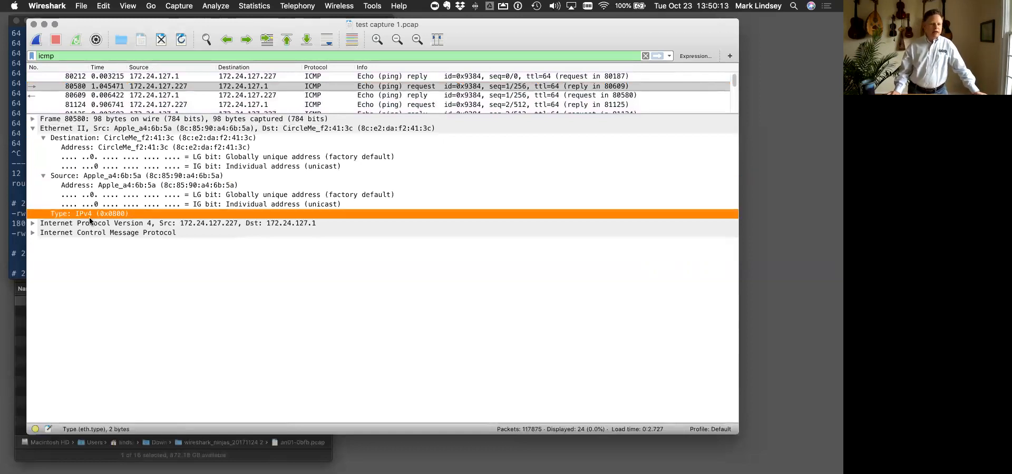
click(85, 224)
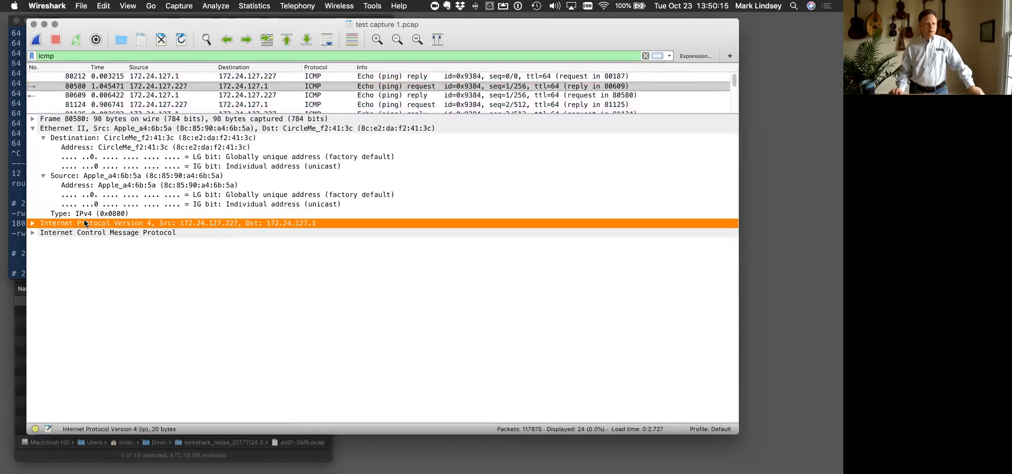
click(33, 129)
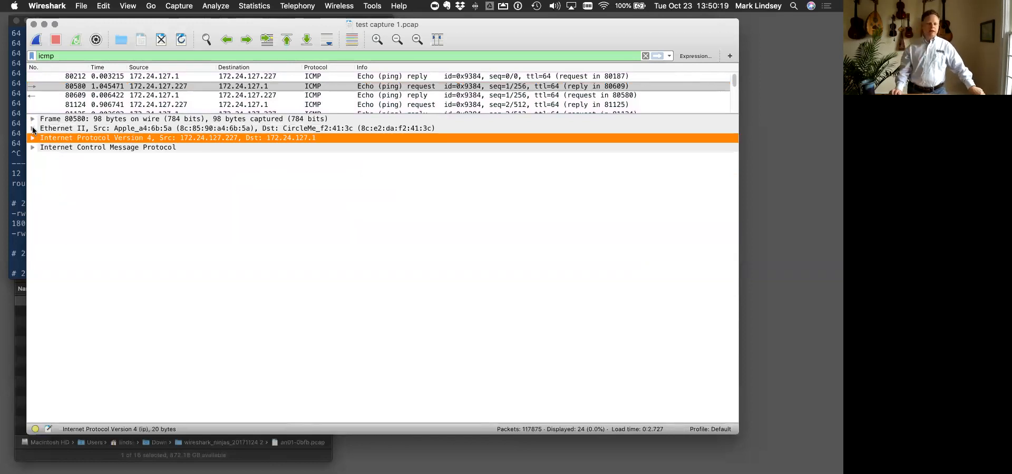
- Switch to Google Chrome to review the Getting Started with Wireshark slide, and return to the Wireshark capture window
key(ctrl+Up)
mouse_move(523, 6)
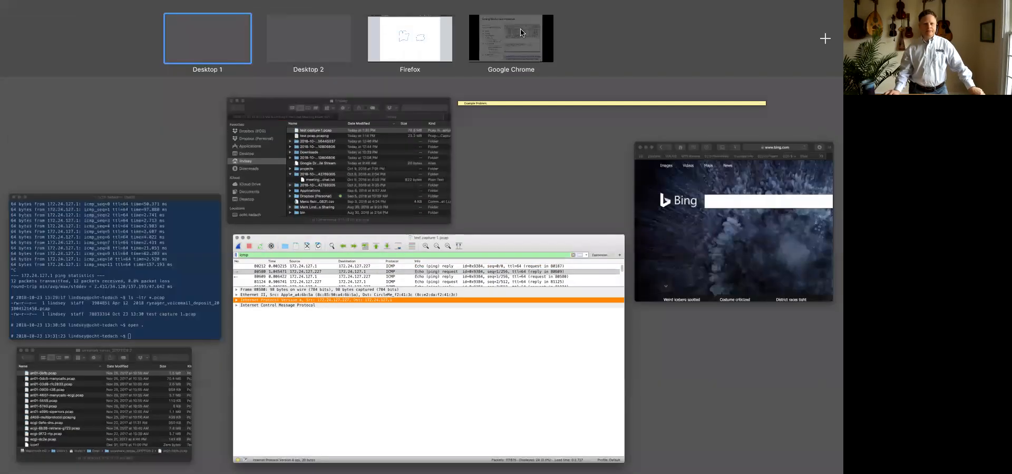
click(518, 33)
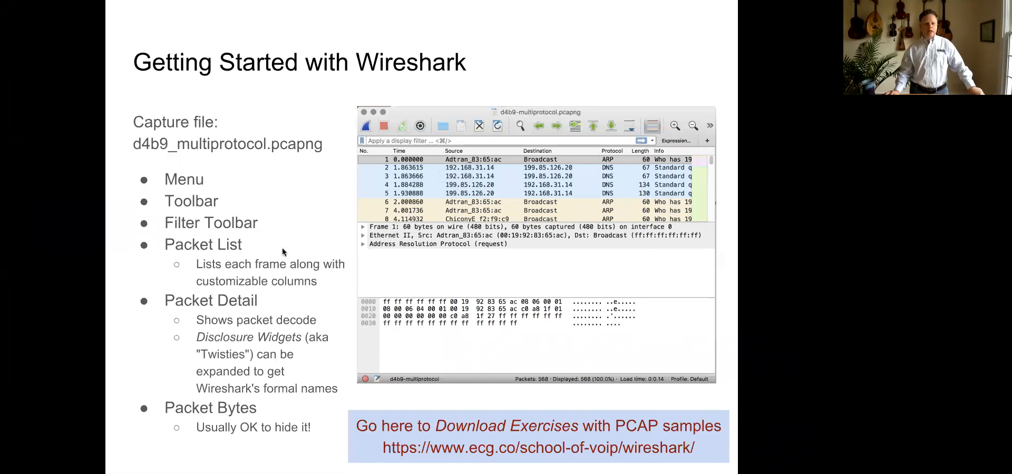
key(ctrl+Up)
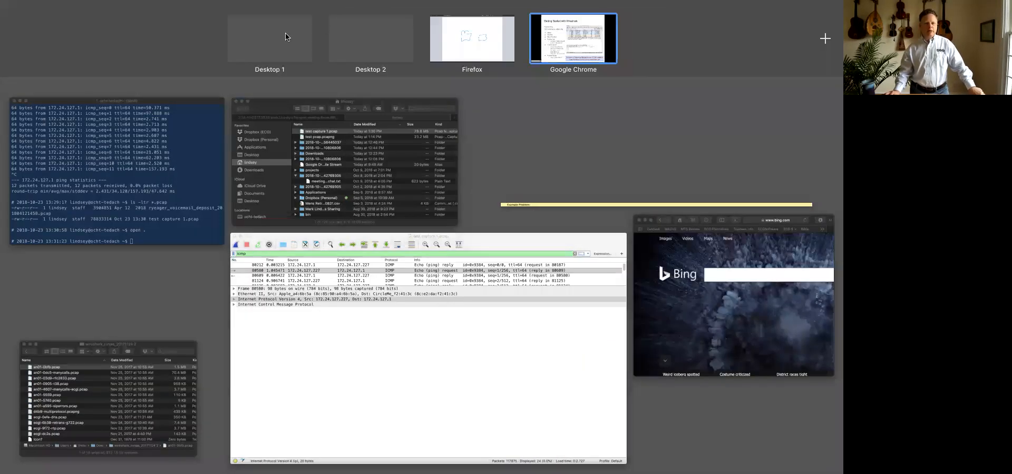
click(248, 242)
- Enlarge the packet list pane and go through the ICMP echo requests and replies between packets 80580 and 82350
drag(225, 115, 225, 178)
scroll(260, 111, down, 1)
click(259, 96)
click(256, 124)
click(257, 135)
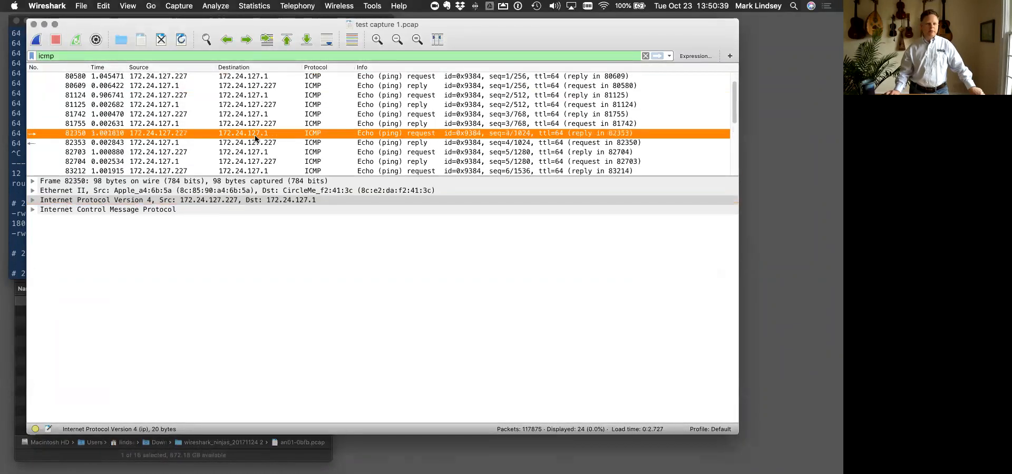
click(256, 78)
click(255, 86)
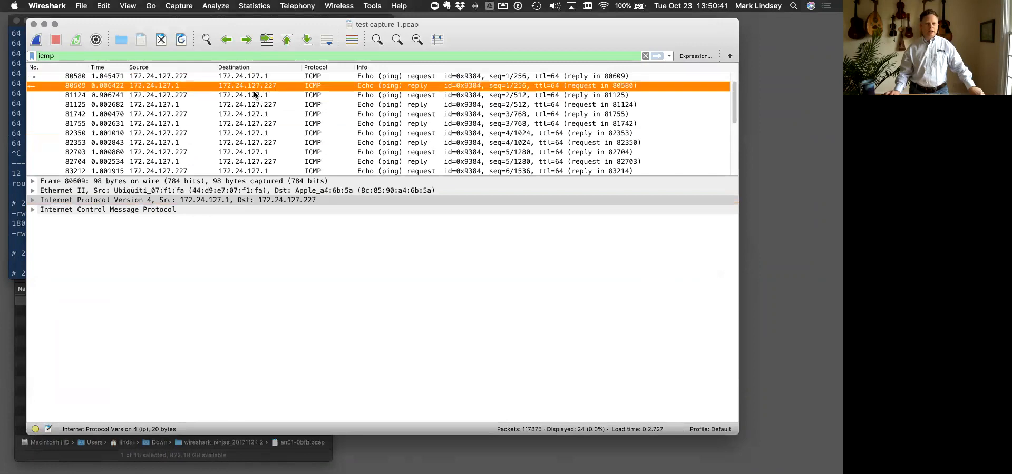
click(256, 95)
click(254, 104)
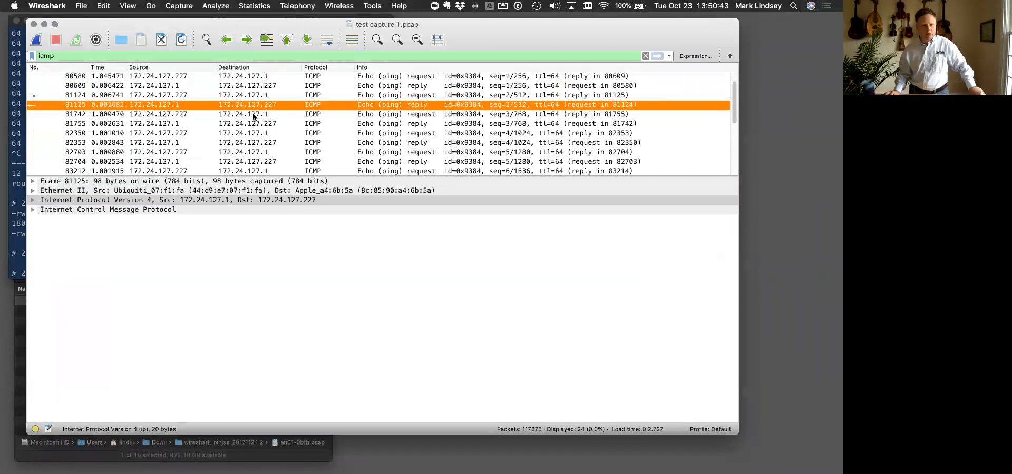
click(253, 114)
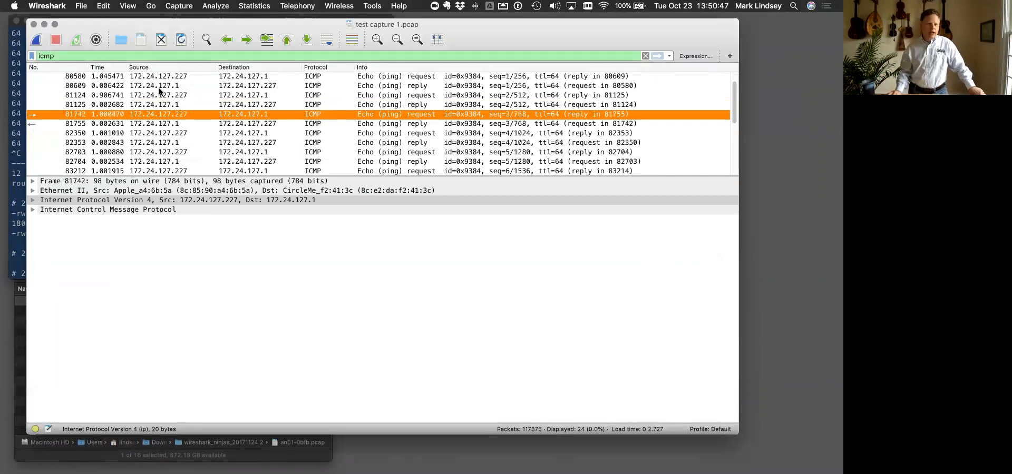
- Compare the number, time, source and destination columns of echo request 80580 and echo reply 80609
click(40, 76)
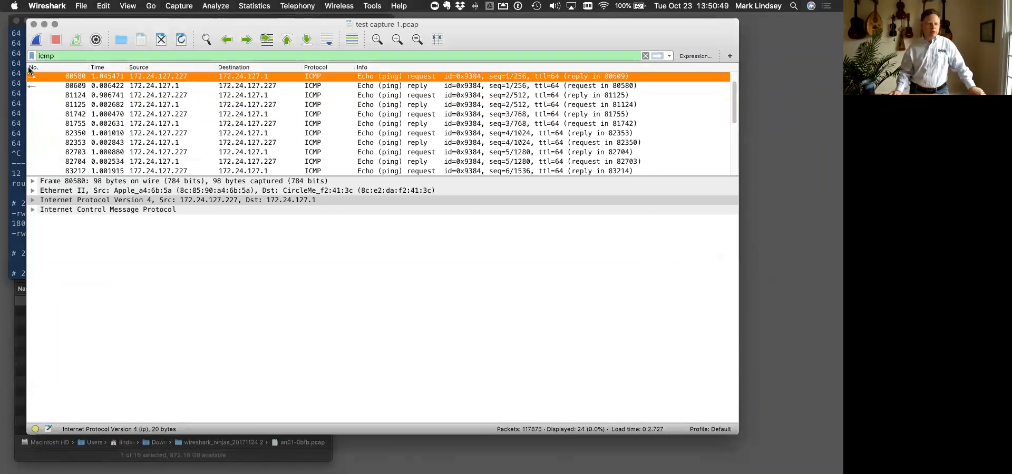
click(99, 86)
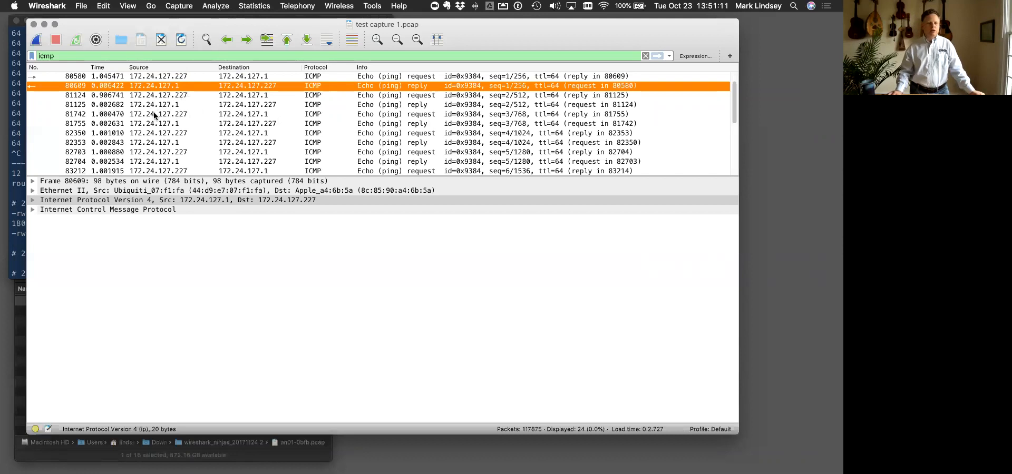
click(185, 80)
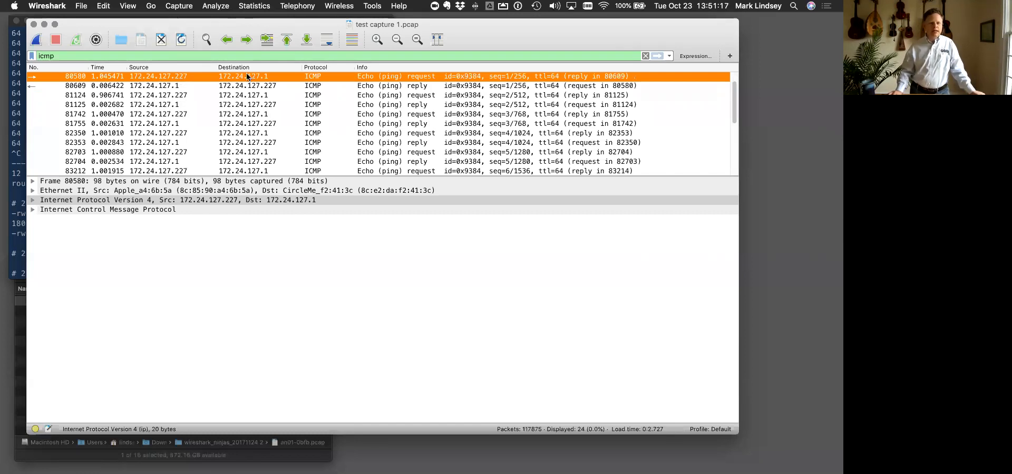
click(175, 85)
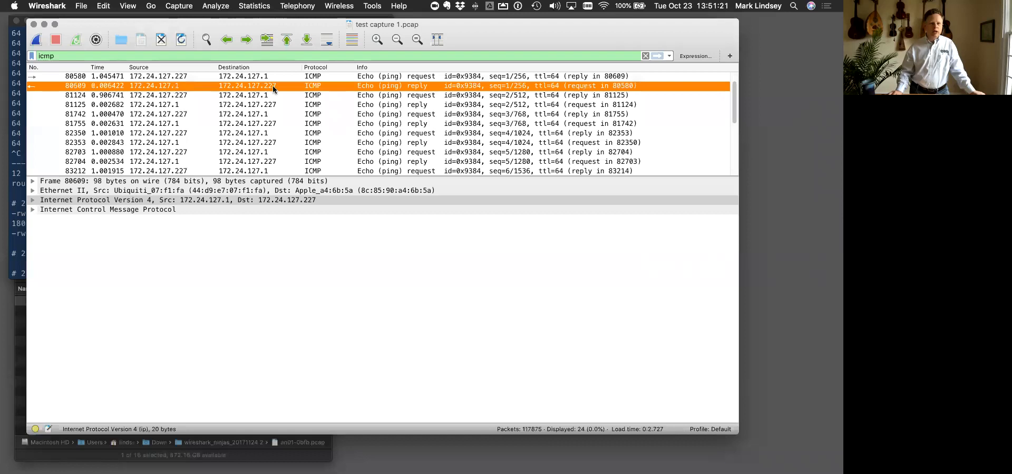
click(180, 77)
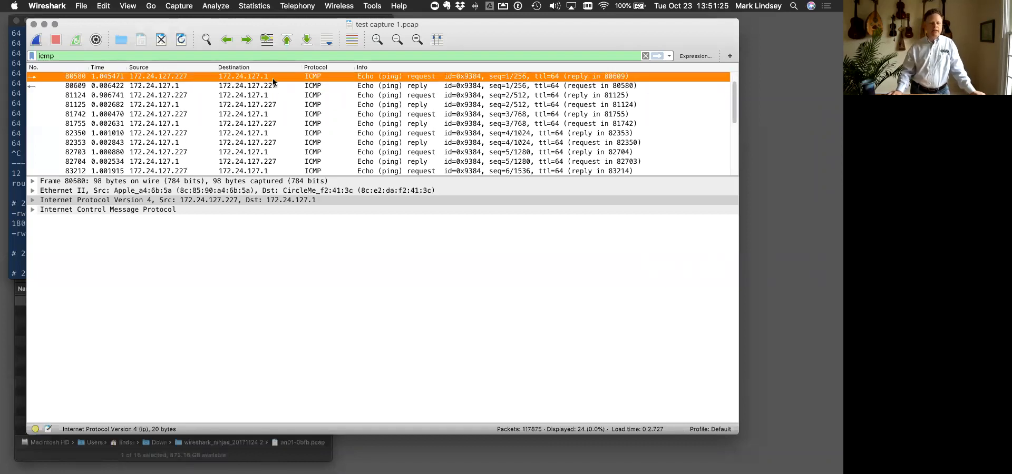
click(239, 86)
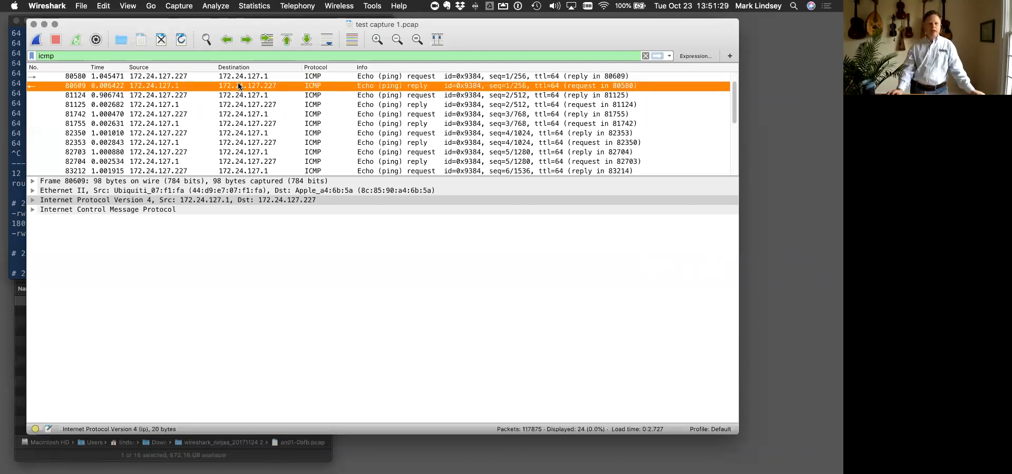
- Sort the packet list by protocol and expand the Internet Control Message Protocol section of packet 80580
click(315, 67)
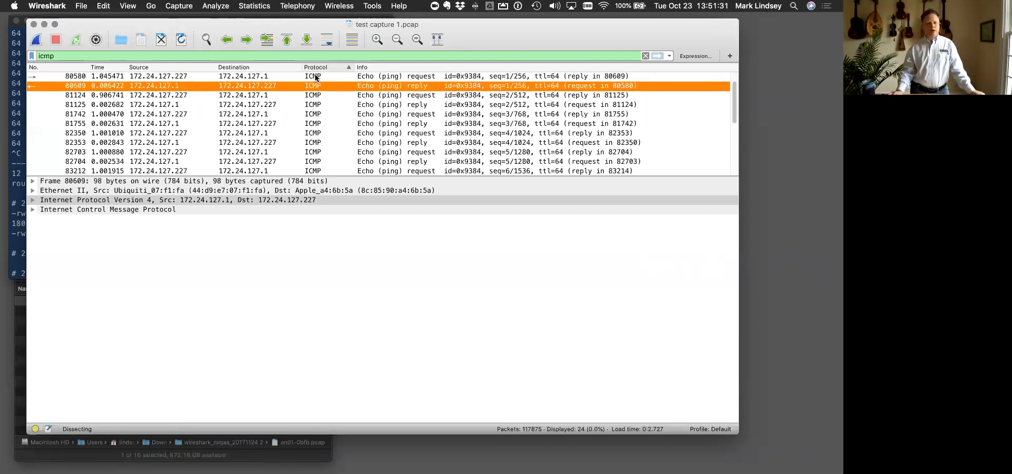
click(372, 77)
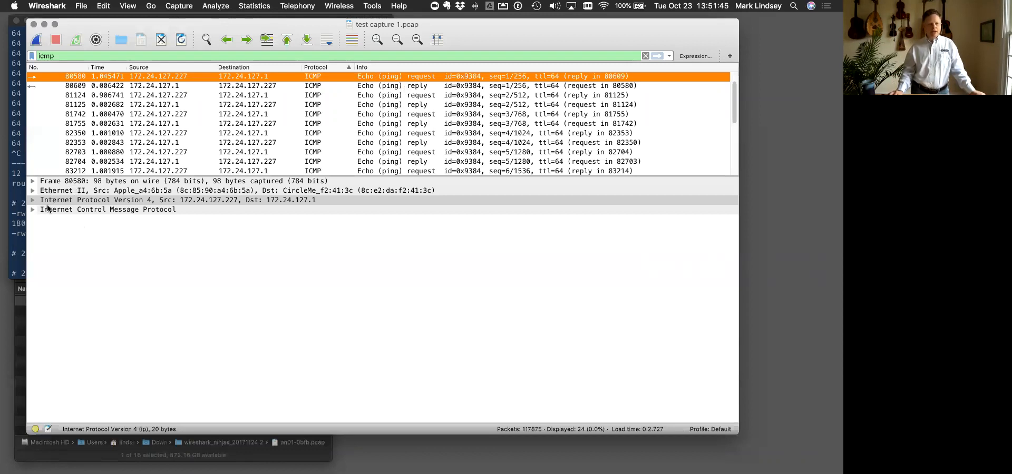
click(32, 209)
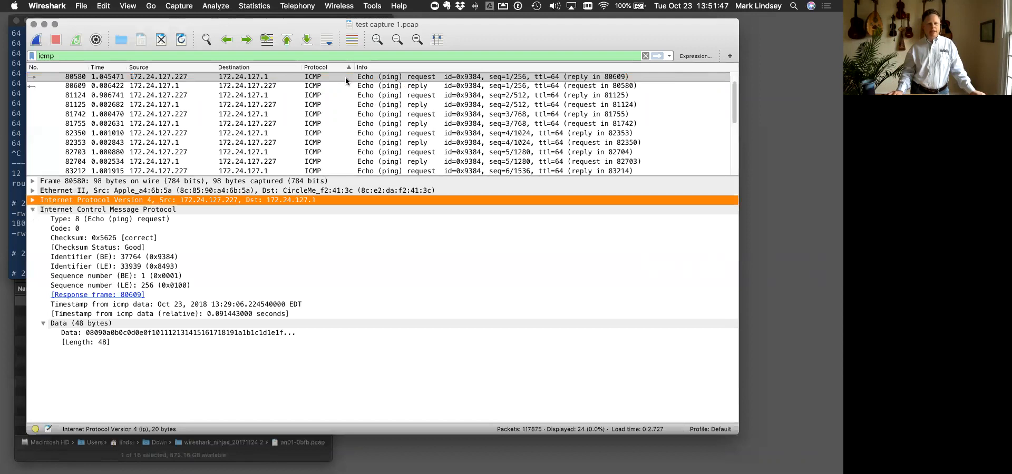
- Compare packet 80580's Info column with its ICMP Identifier (BE) field, and select the matching echo reply 80609
click(423, 78)
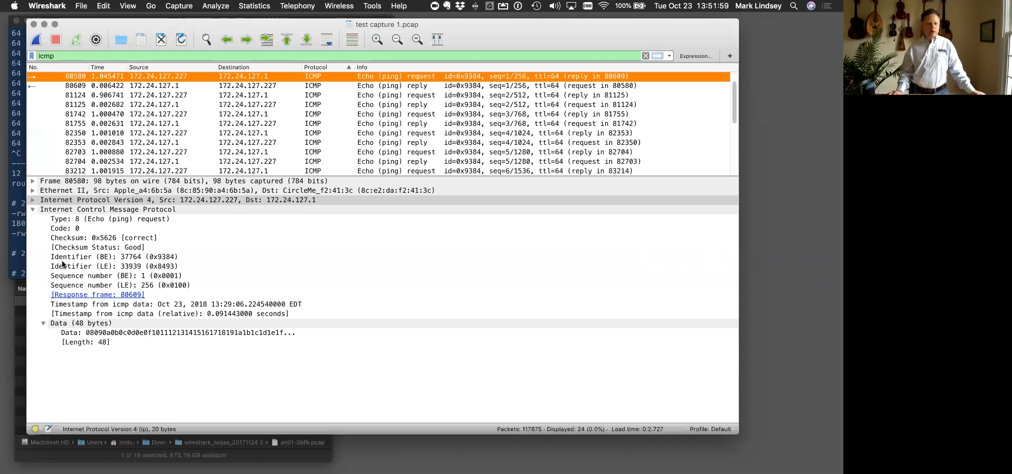
click(62, 259)
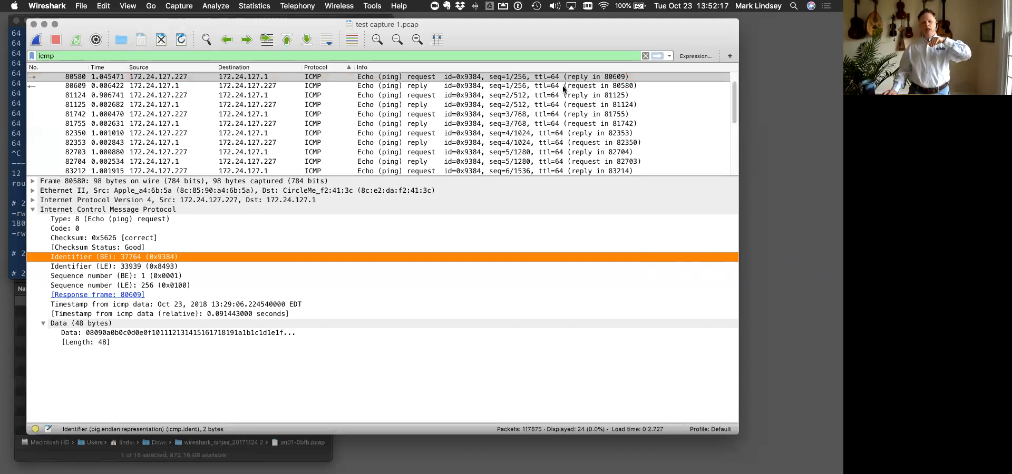
click(573, 77)
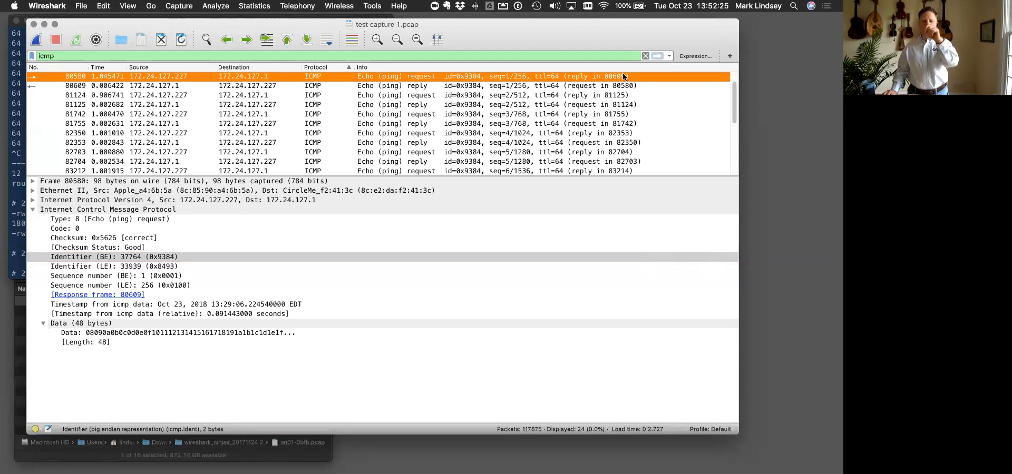
click(73, 87)
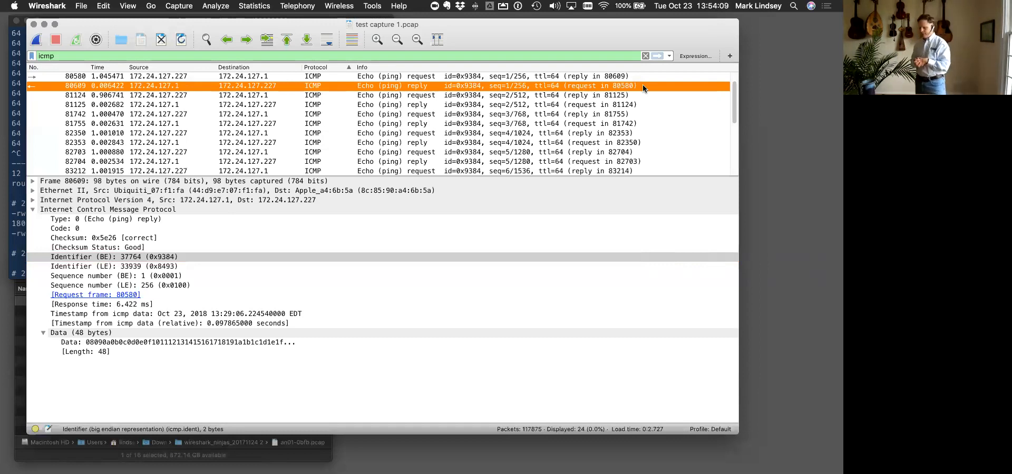
- Check the capture file name on the Google Chrome slide and open d4b9-multiprotocol.pcapng from the Finder folder in Wireshark
key(ctrl+Up)
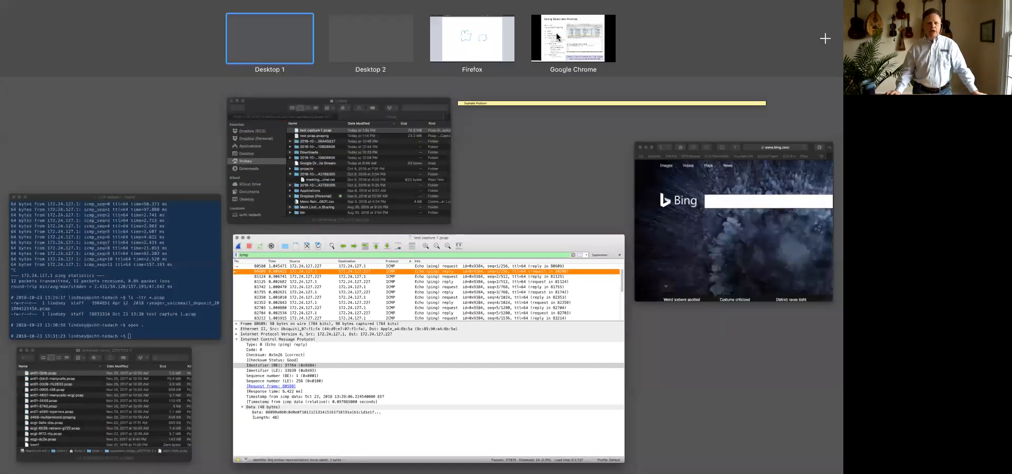
click(557, 37)
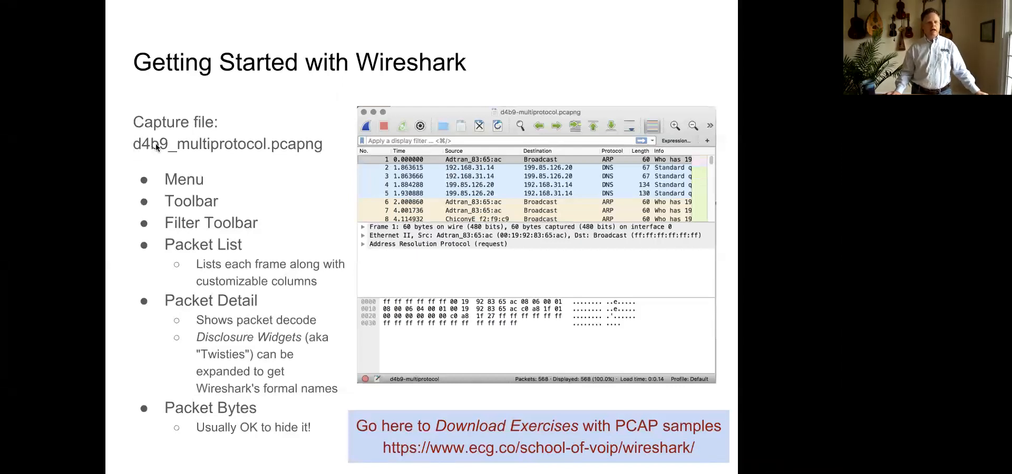
key(ctrl+Up)
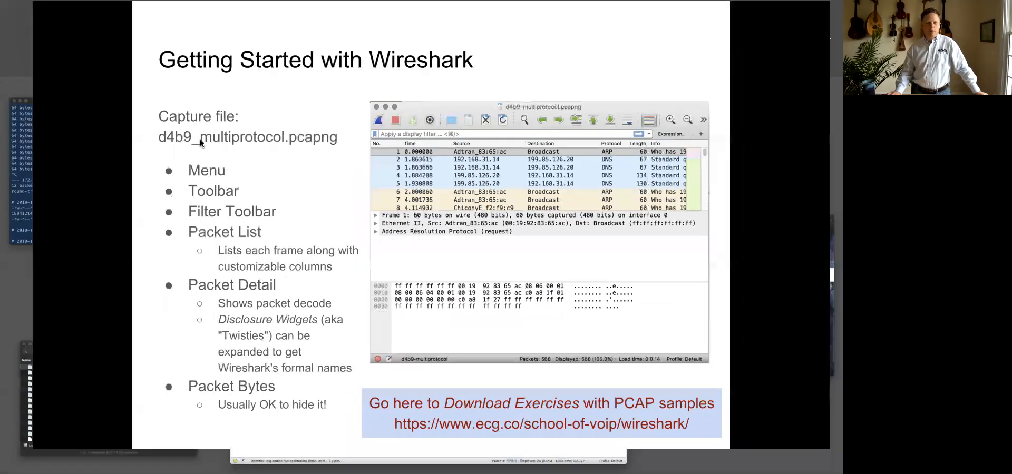
click(120, 380)
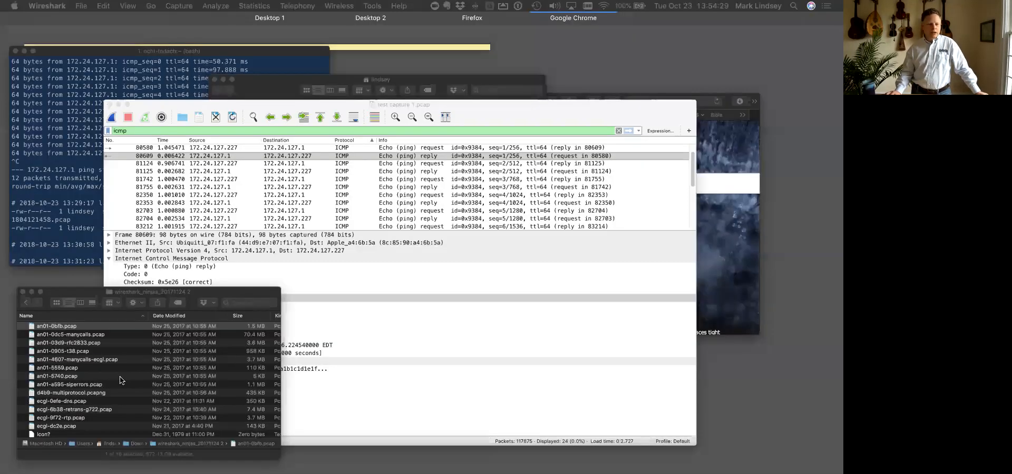
double_click(71, 381)
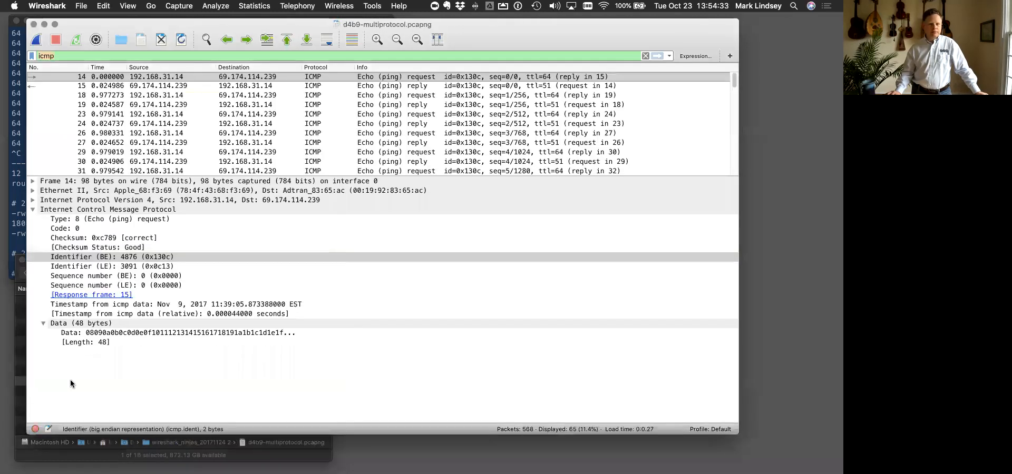
drag(235, 26, 266, 53)
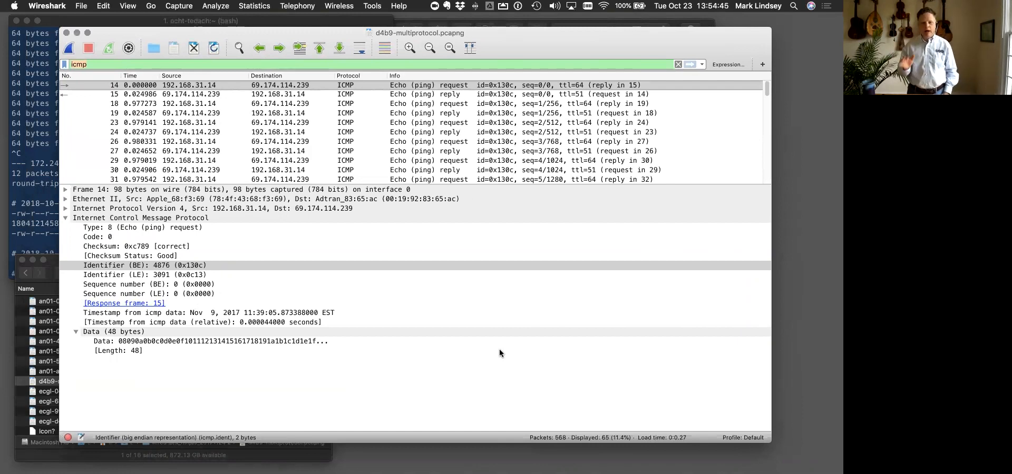
- Clear the icmp display filter, browse the full packet list and select ARP packet 11
click(678, 64)
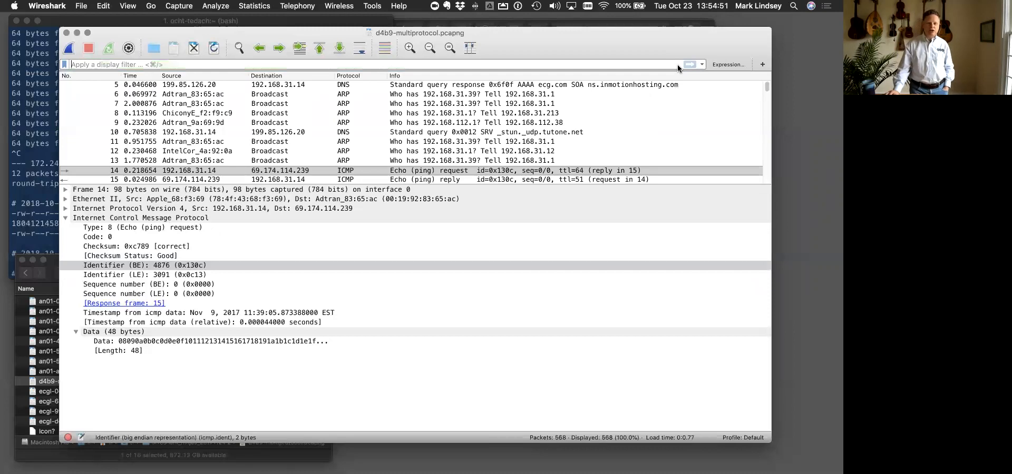
scroll(644, 106, down, 4)
scroll(643, 107, up, 5)
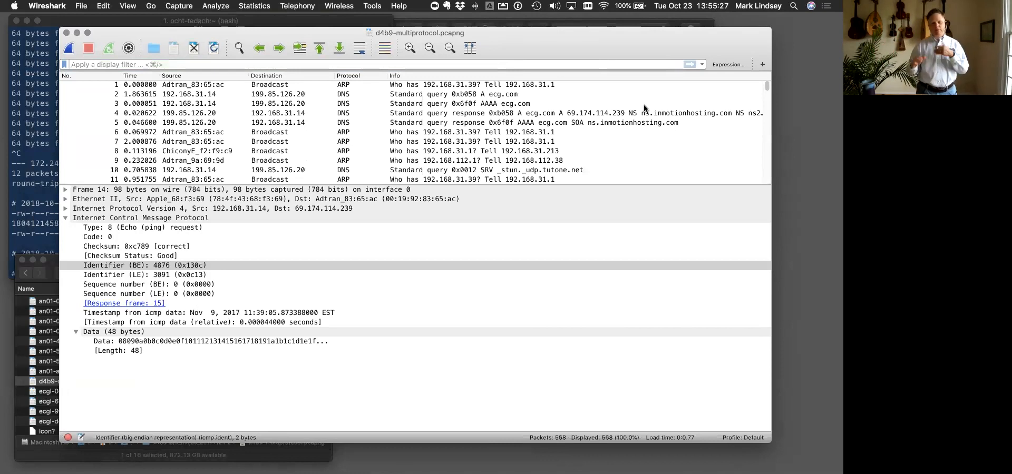
click(468, 180)
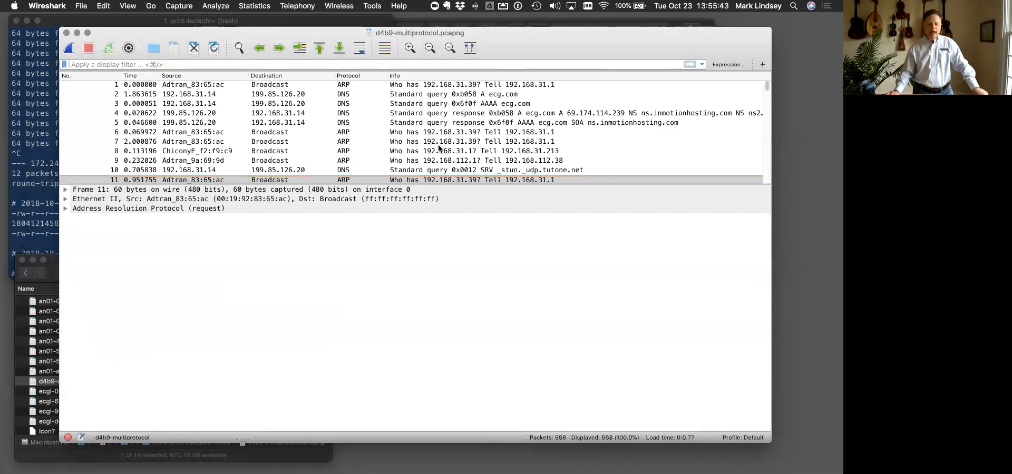
scroll(439, 149, down, 10)
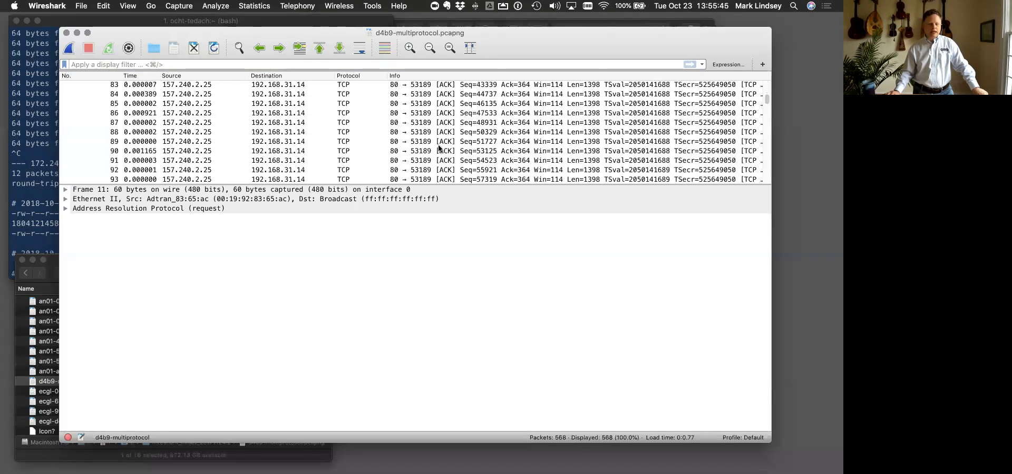
scroll(439, 149, up, 10)
scroll(439, 148, up, 7)
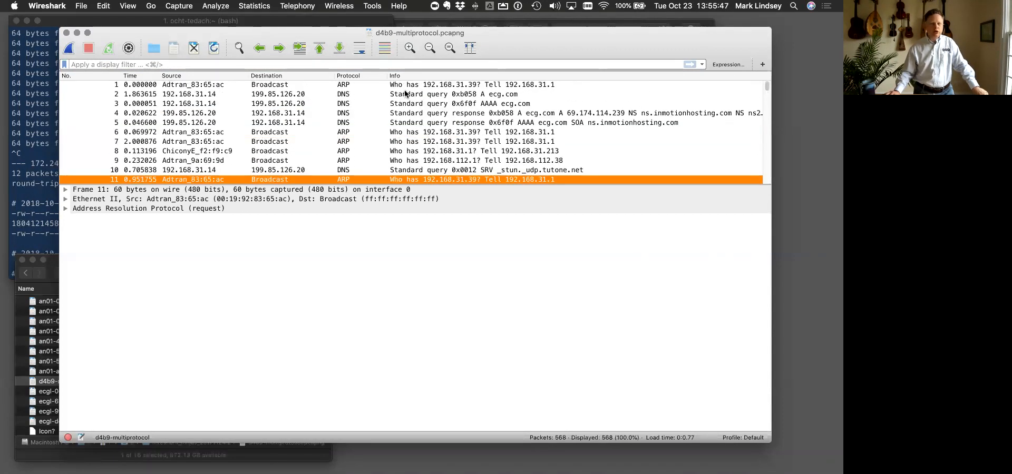
- Turn on packet list colorization and check the colours through the list, selecting DNS packet 2 and ARP packet 562
click(384, 48)
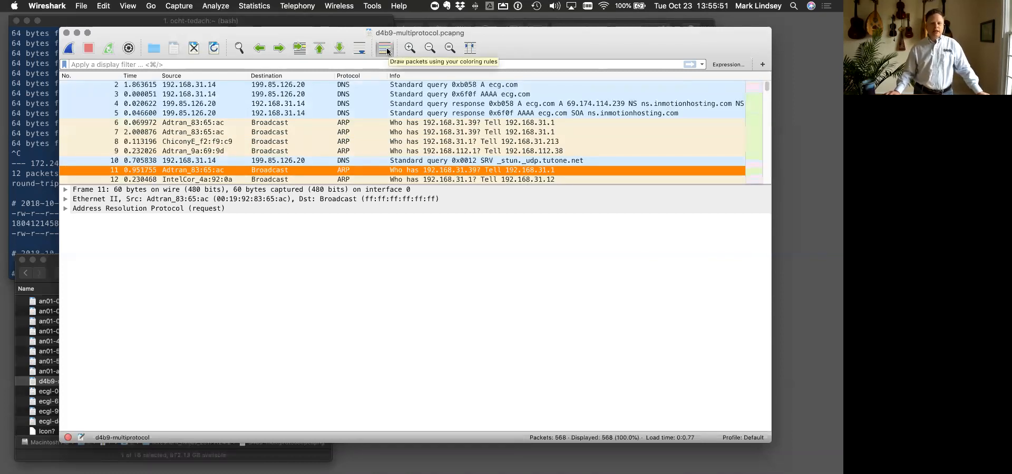
click(368, 85)
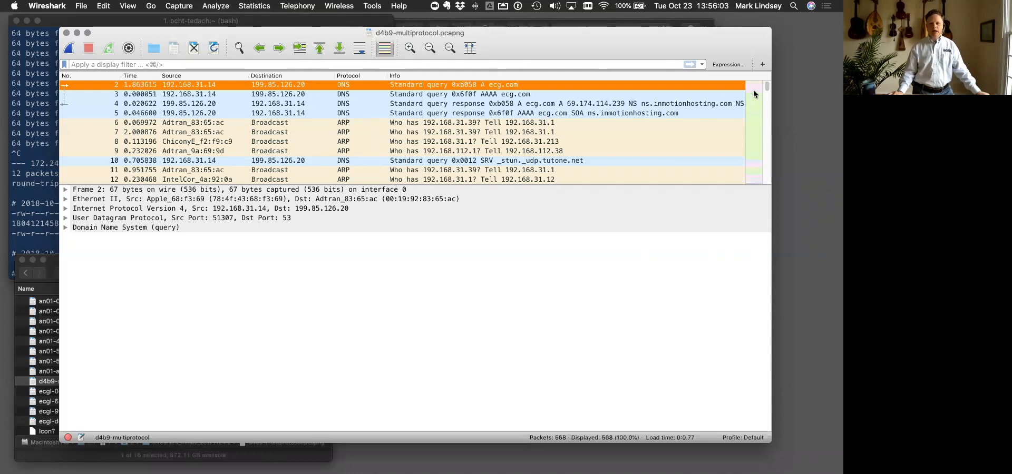
drag(764, 85, 764, 105)
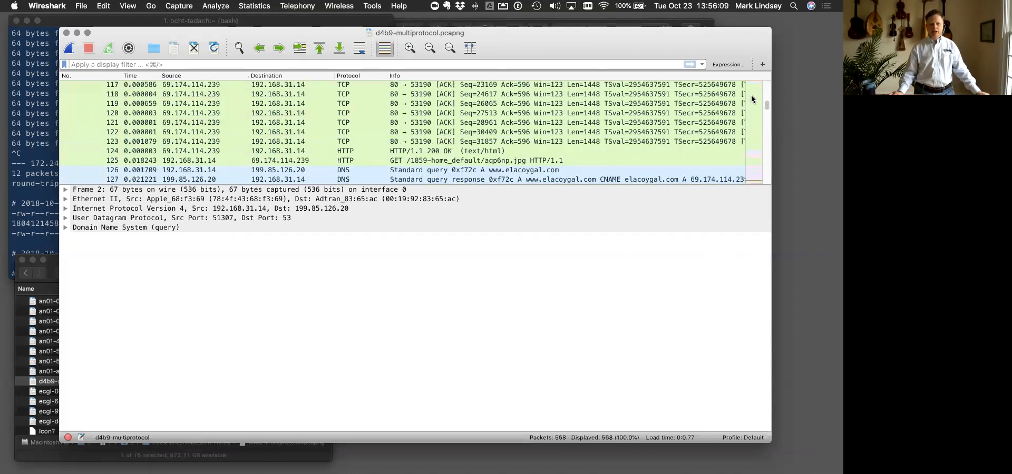
scroll(768, 137, down, 10)
scroll(766, 137, down, 20)
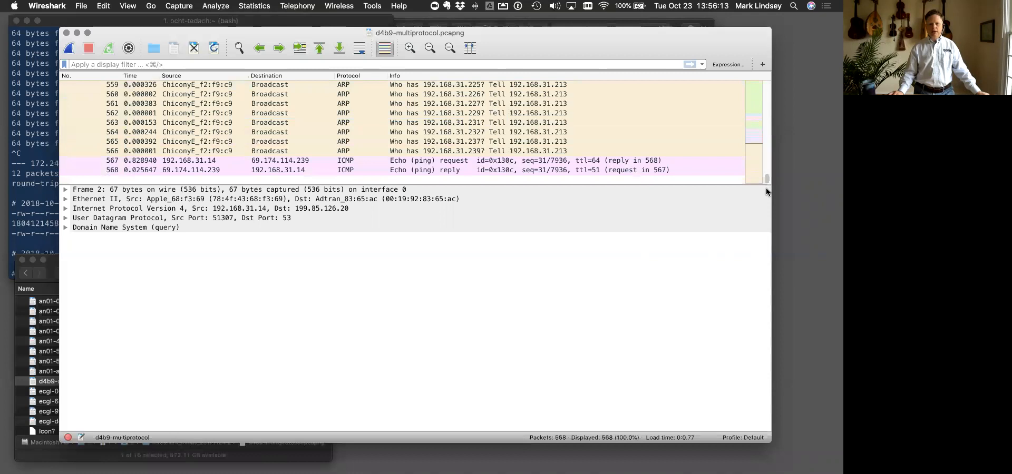
click(628, 150)
click(588, 114)
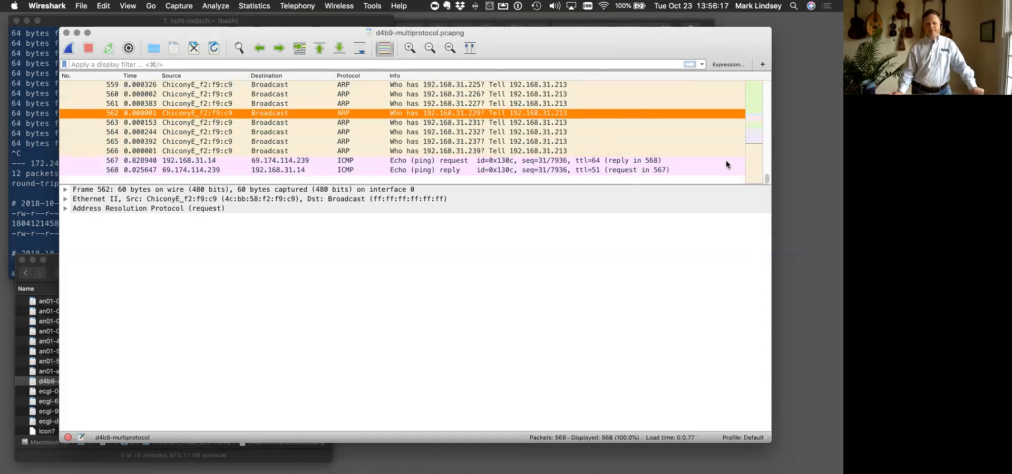
- Expand the Address Resolution Protocol section of packet 1 and examine its target IP address and target MAC address
drag(767, 180, 766, 61)
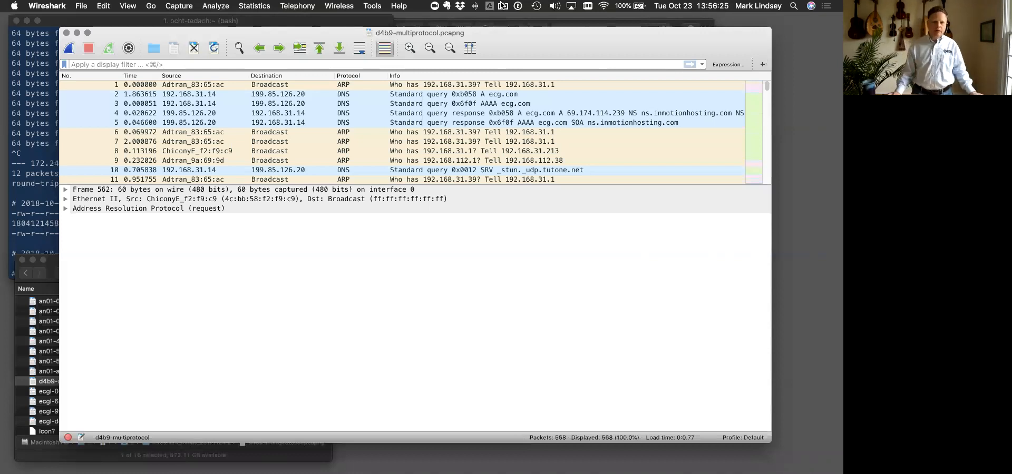
click(375, 87)
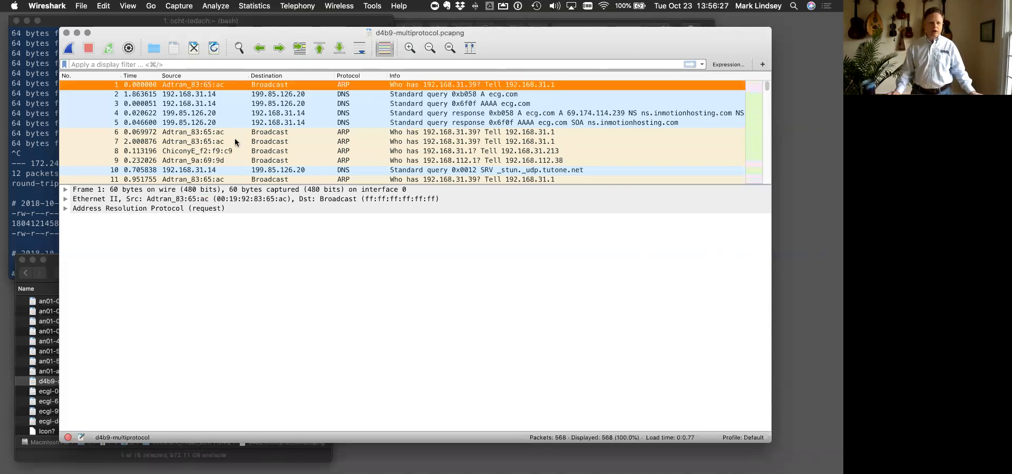
click(65, 209)
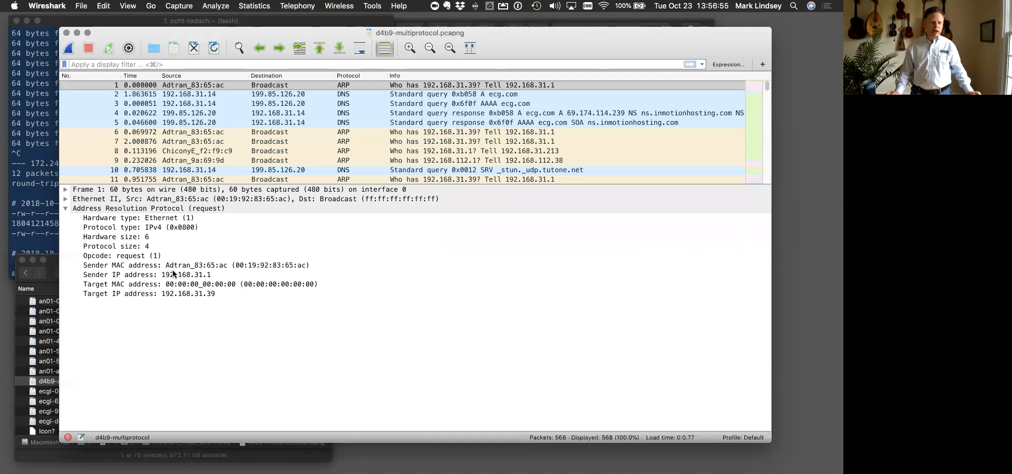
click(170, 294)
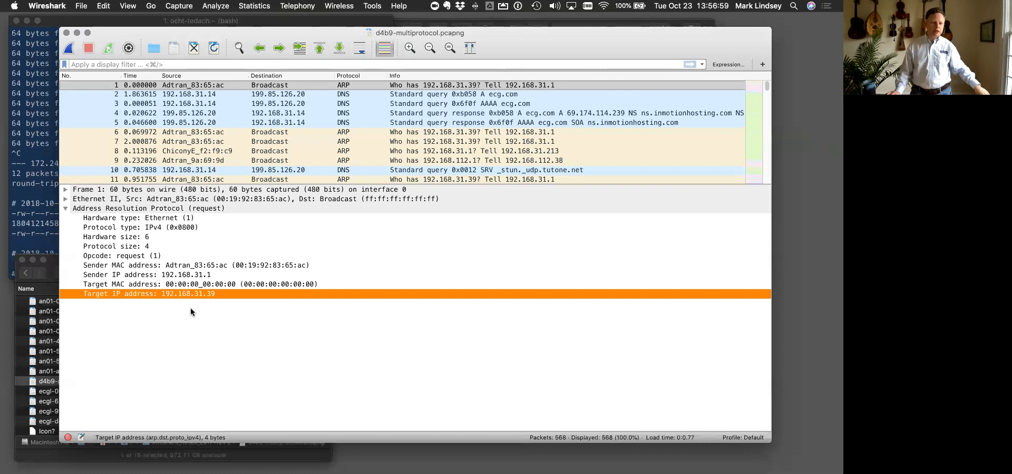
click(193, 285)
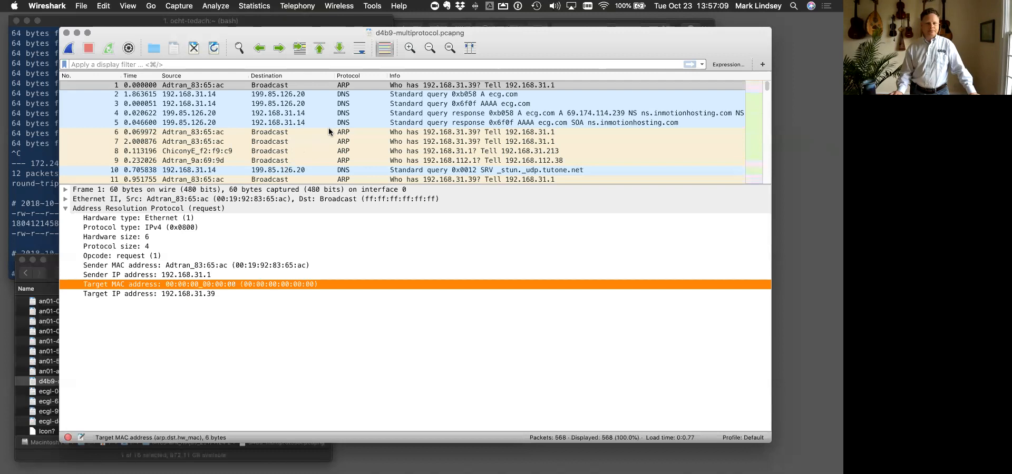
- Switch to the Google Chrome slides, advance to "Examining one frame: 410", and return to the Wireshark capture
key(ctrl+Up)
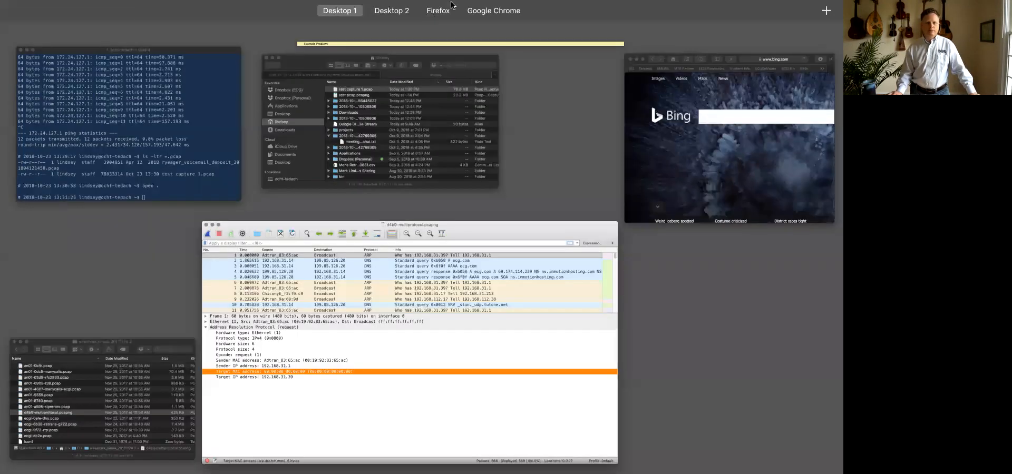
click(639, 38)
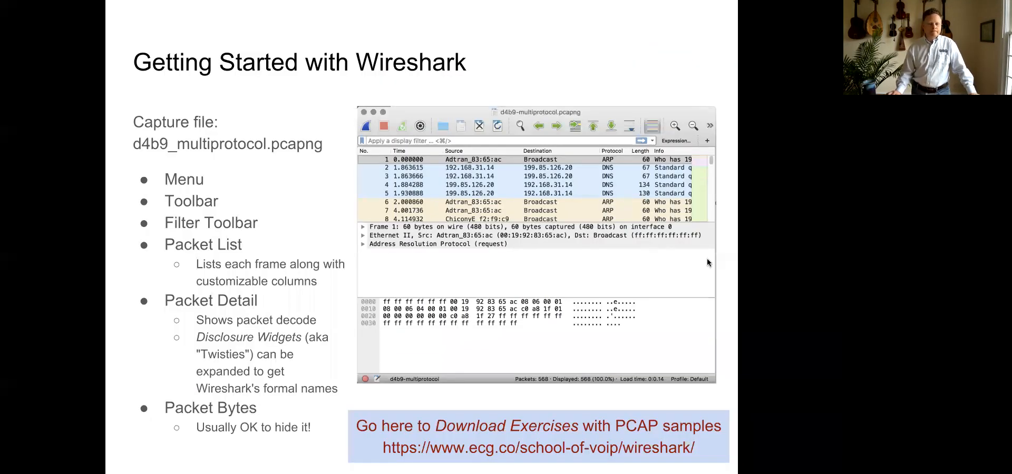
key(Right)
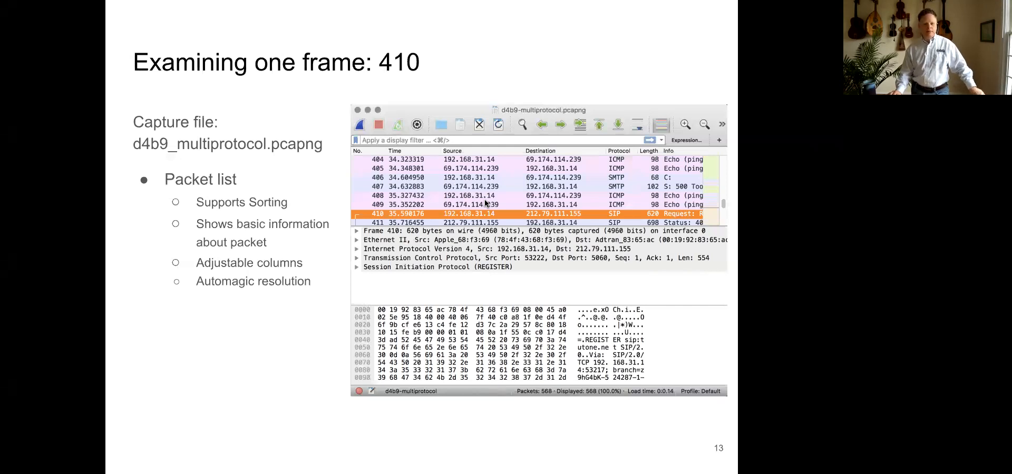
key(ctrl+Up)
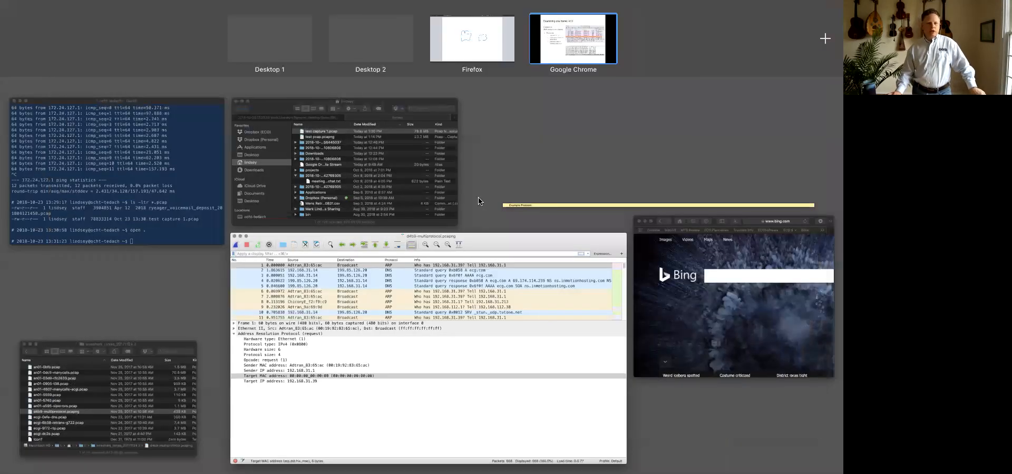
click(270, 43)
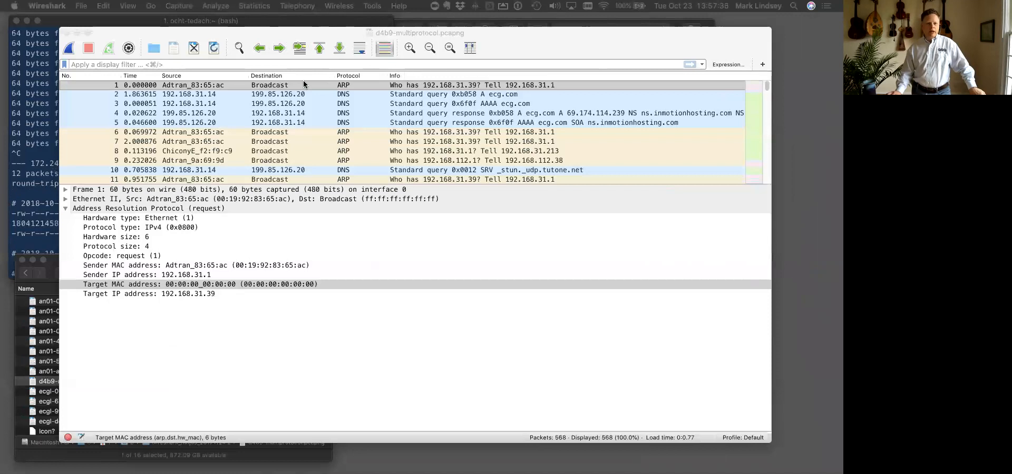
- Sort the packet list by source and by time, and return it to packet number order
click(176, 76)
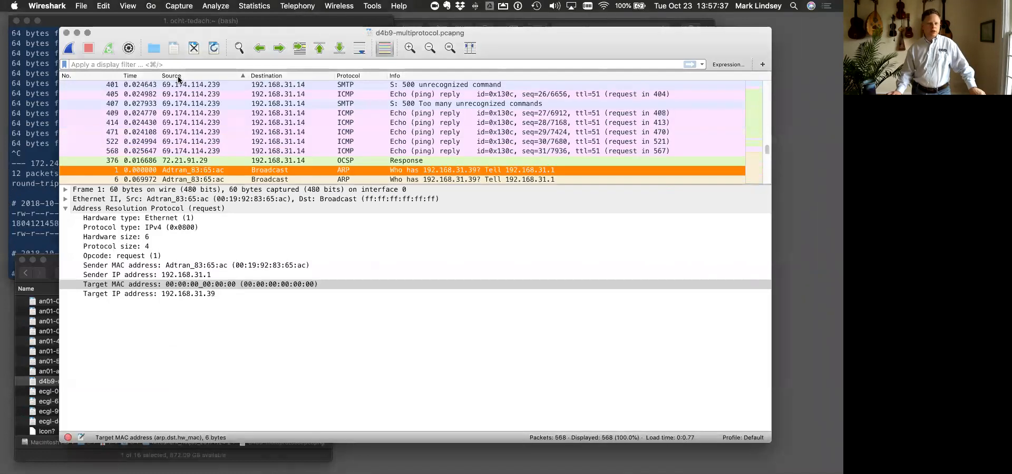
scroll(323, 144, up, 1)
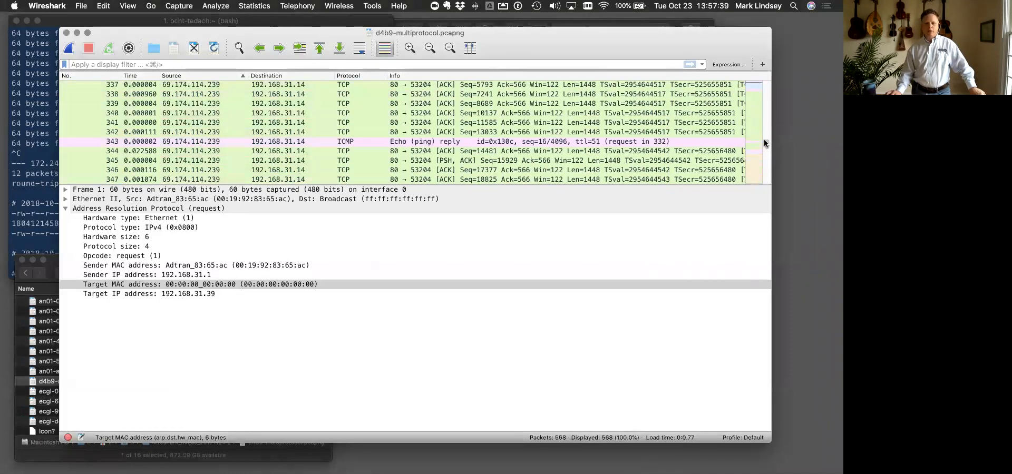
drag(767, 145, 767, 69)
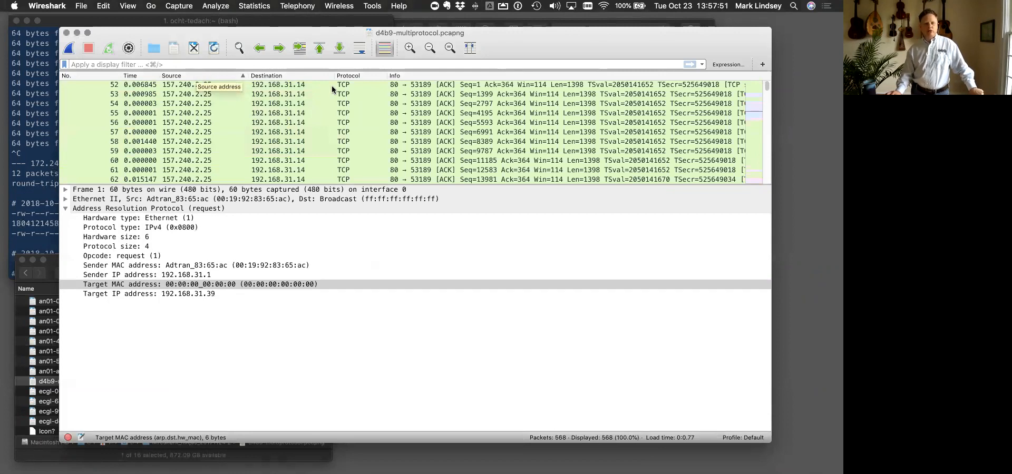
click(136, 76)
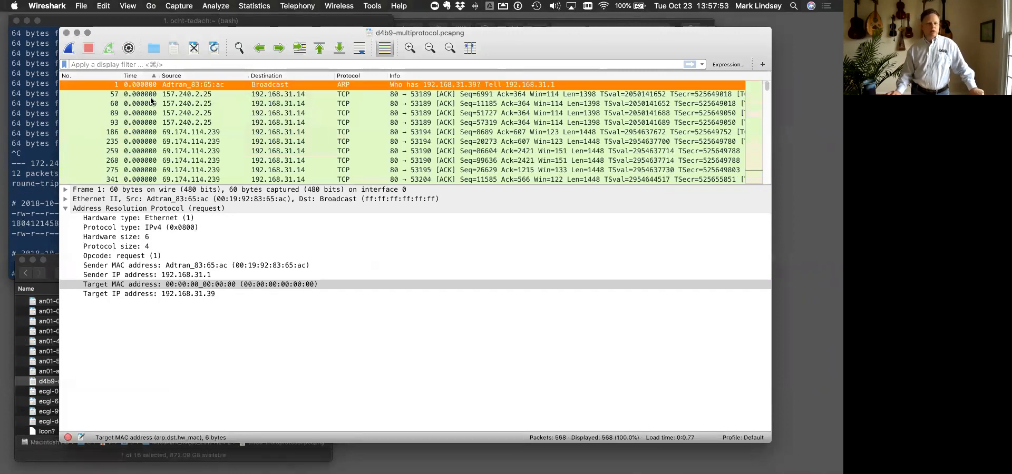
scroll(156, 128, down, 1)
scroll(156, 127, up, 1)
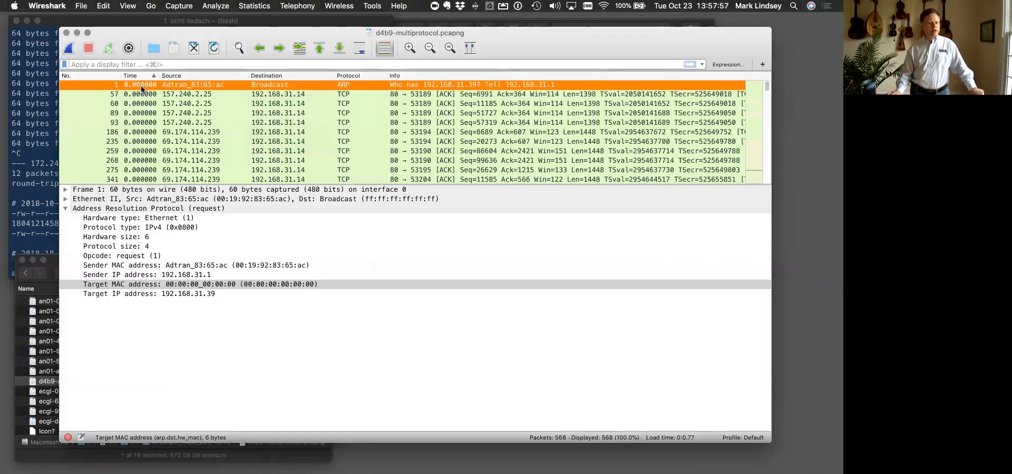
click(99, 77)
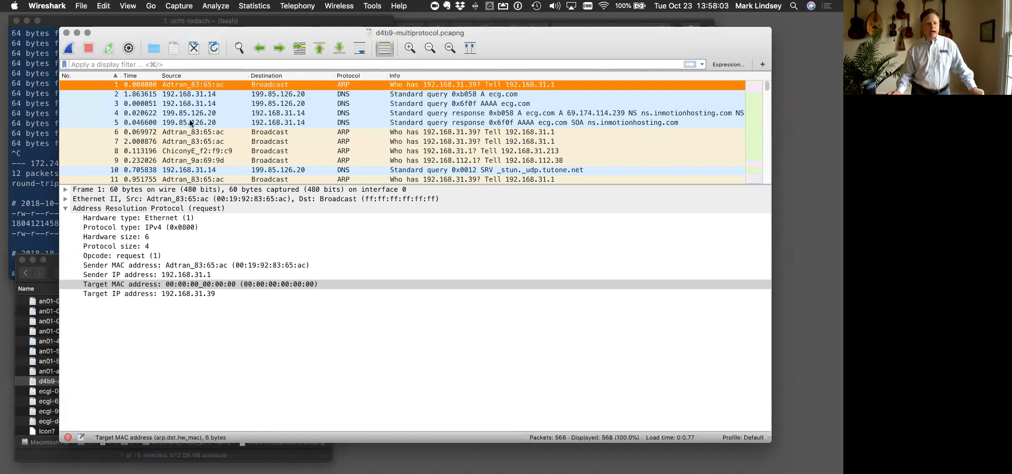
- Go to packet 410, expand its Session Initiation Protocol (SIP as raw text) section and select the Contact line
key(super+g)
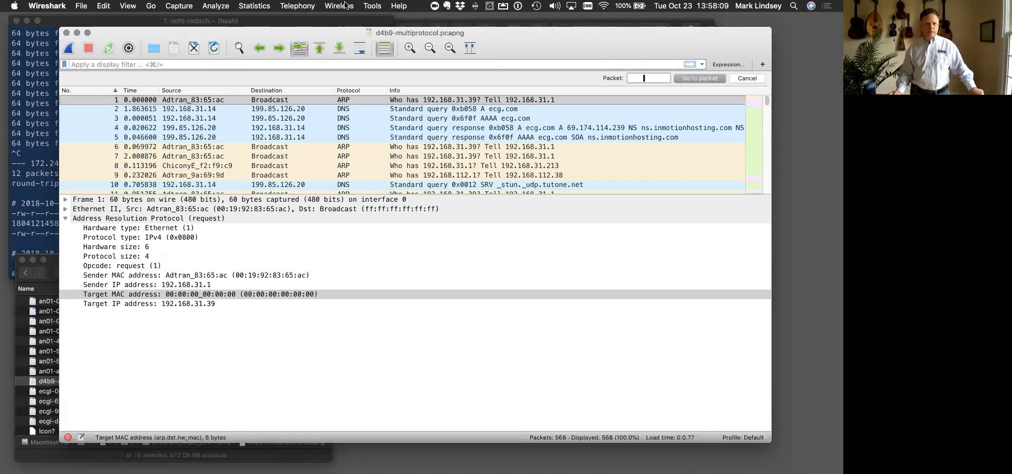
click(746, 80)
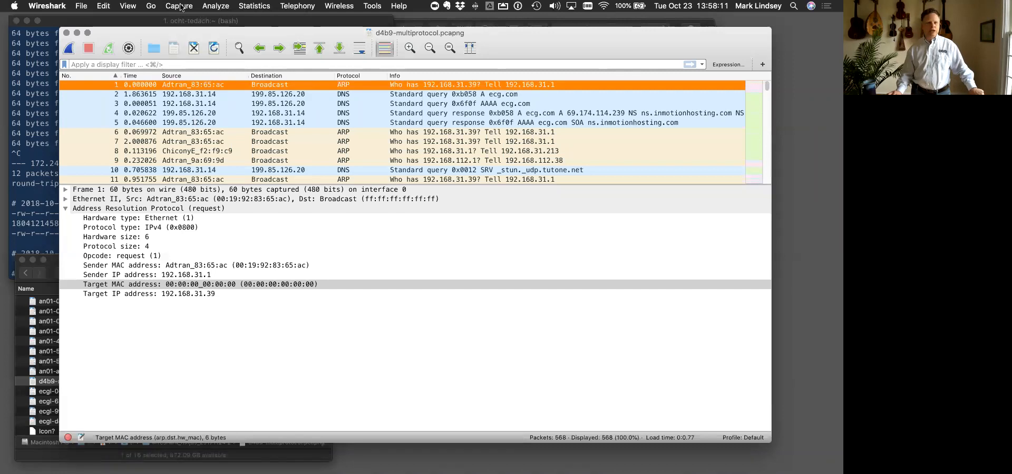
click(153, 6)
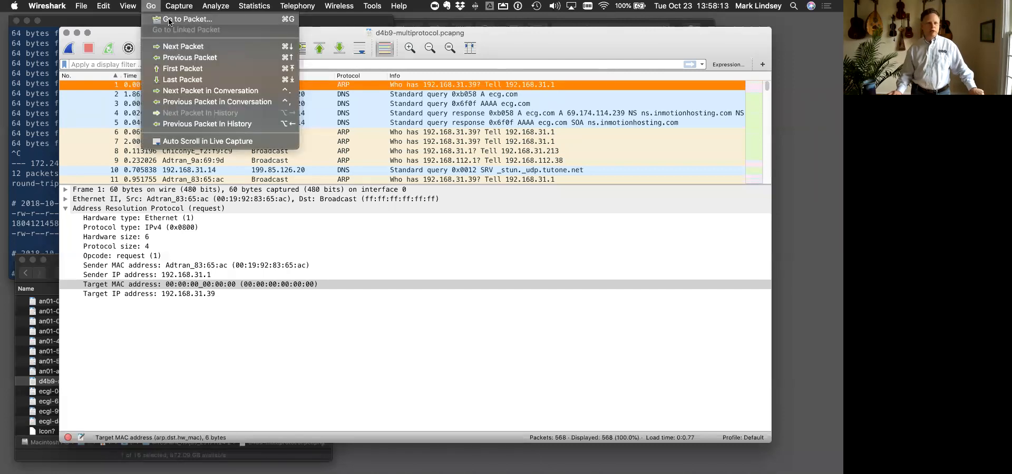
click(168, 20)
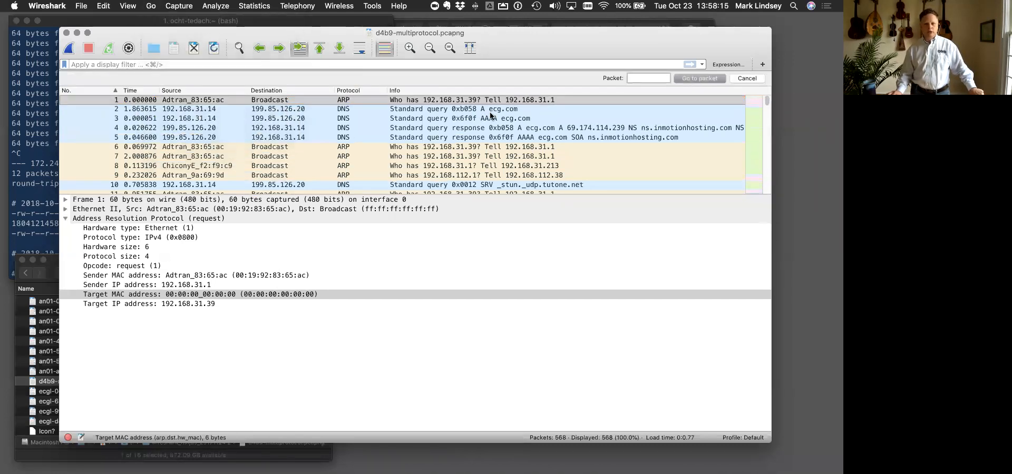
text(410)
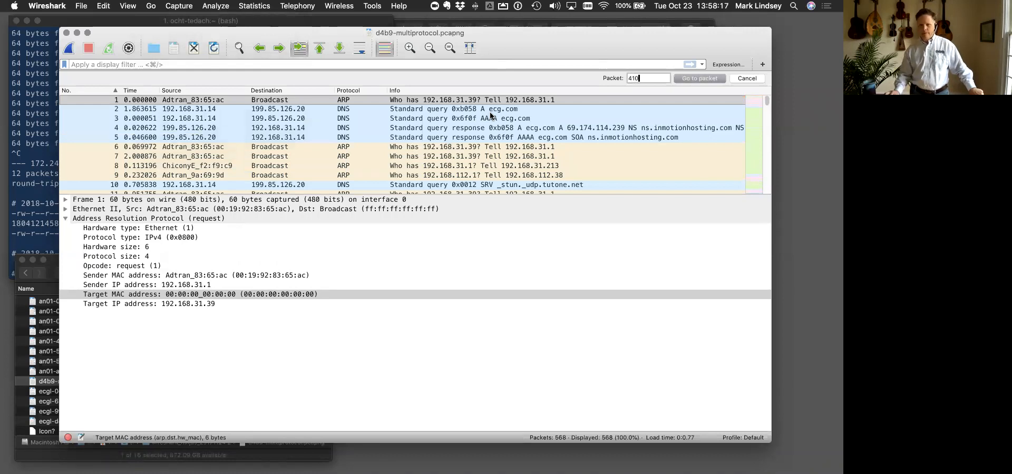
click(688, 79)
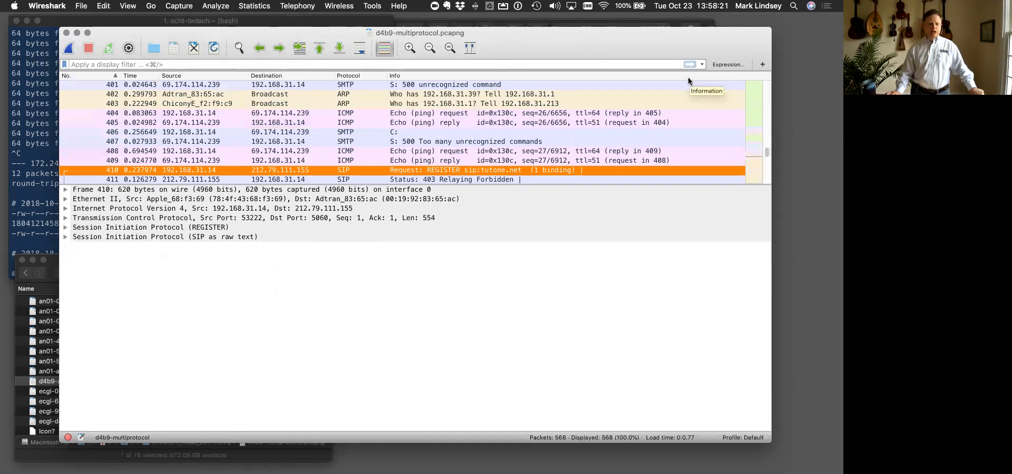
click(65, 238)
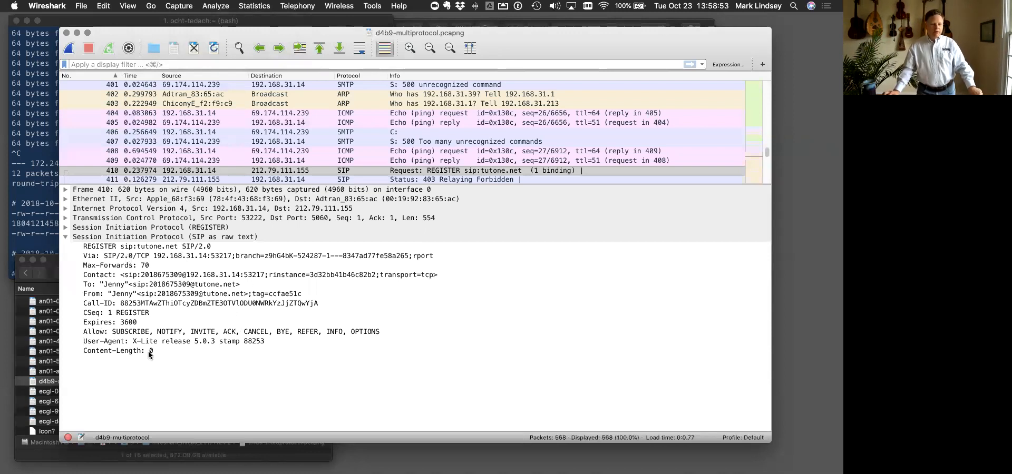
click(143, 275)
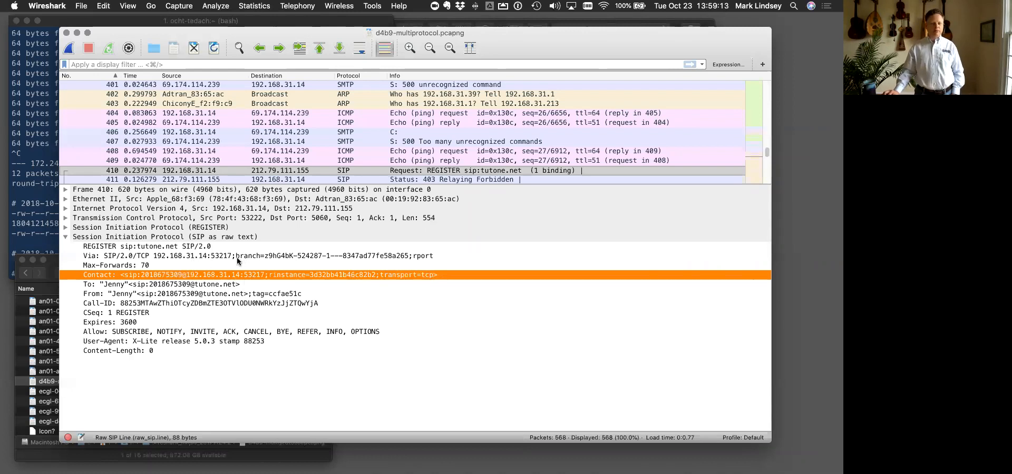
- Switch to the Google Chrome slide "Examining one frame: 410" and return to the Wireshark capture
key(ctrl+Up)
mouse_move(525, 5)
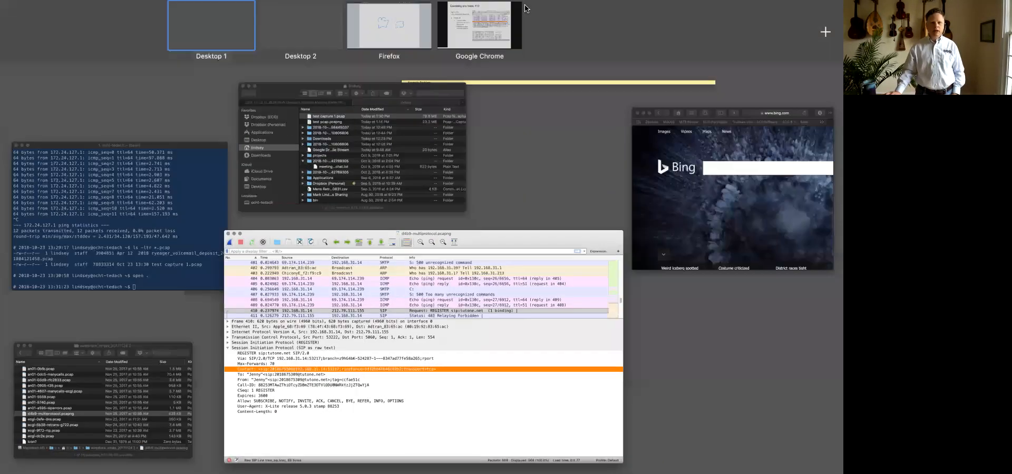
click(485, 42)
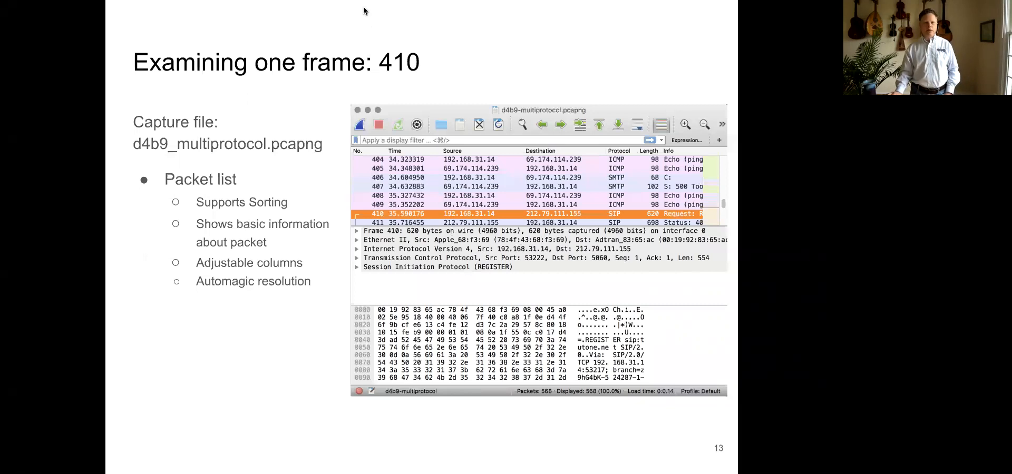
key(ctrl+Up)
click(281, 37)
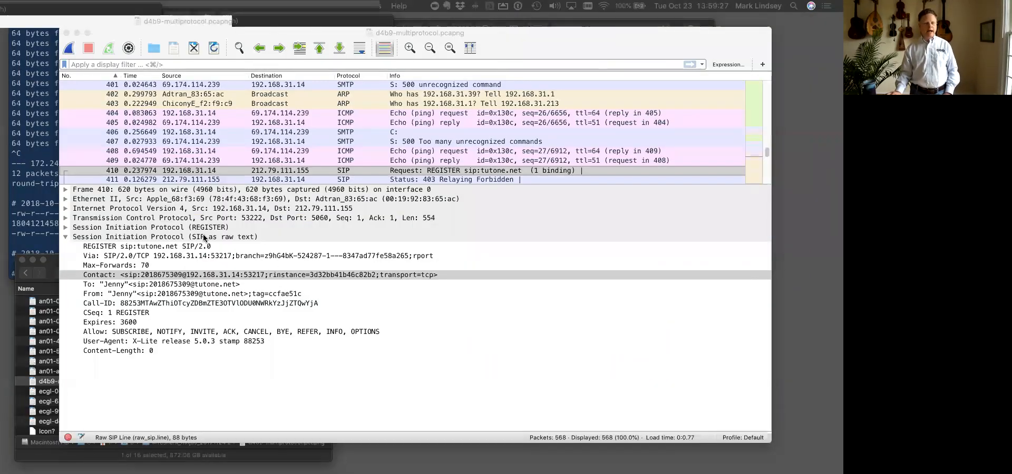
- Collapse the raw-text SIP section of packet 410 and expand the REGISTER section down to the Request-URI and Via details
click(65, 236)
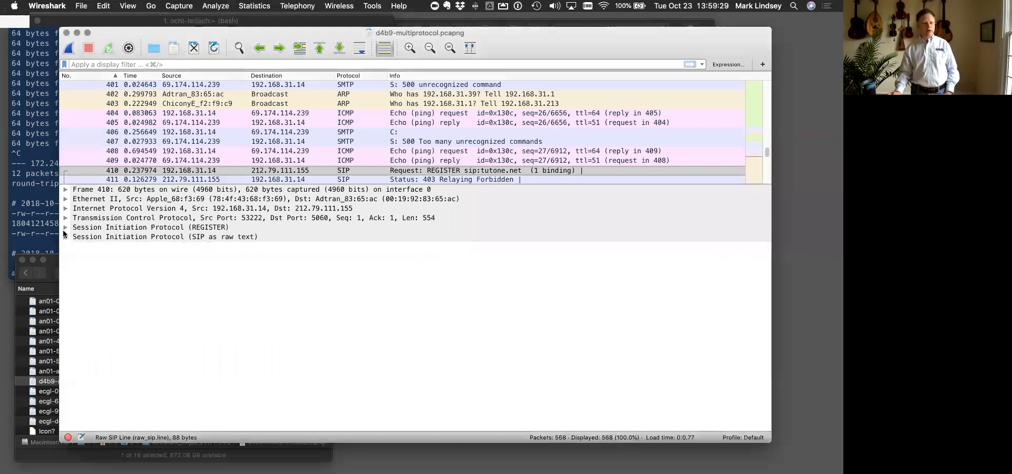
click(65, 227)
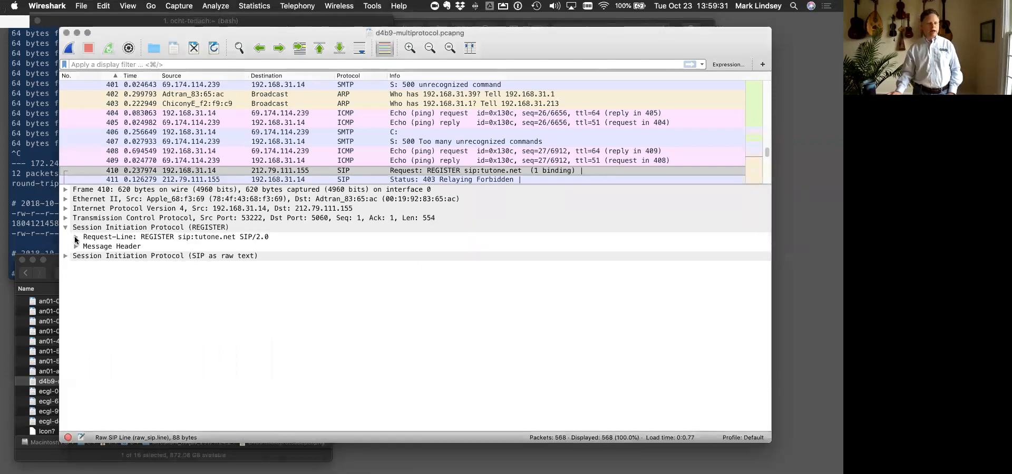
click(76, 237)
click(77, 274)
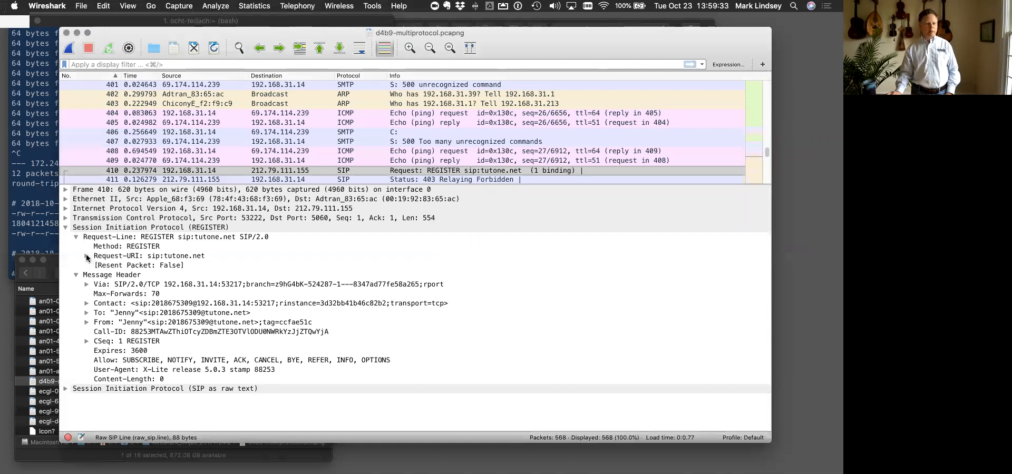
click(87, 256)
click(87, 294)
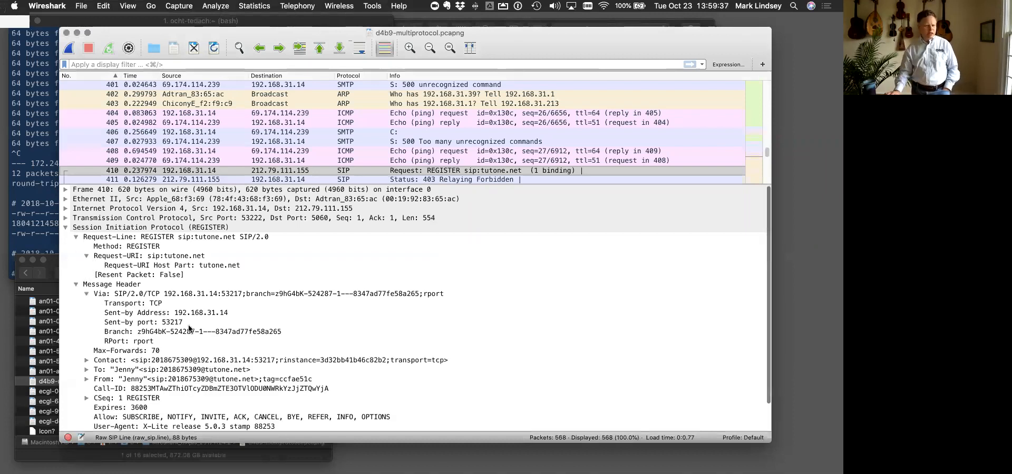
- Expand the Contact, CSeq, To and From headers in the REGISTER message header and examine their subfields
scroll(188, 328, down, 1)
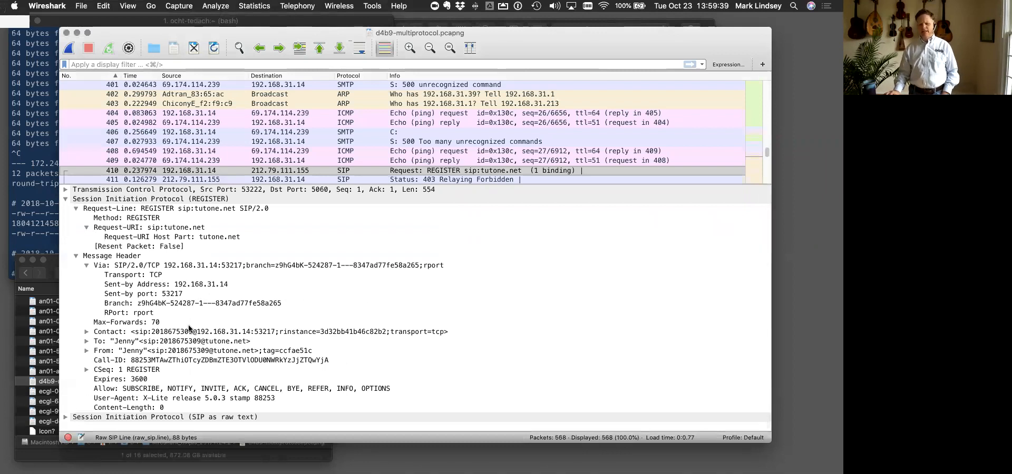
click(86, 332)
click(87, 380)
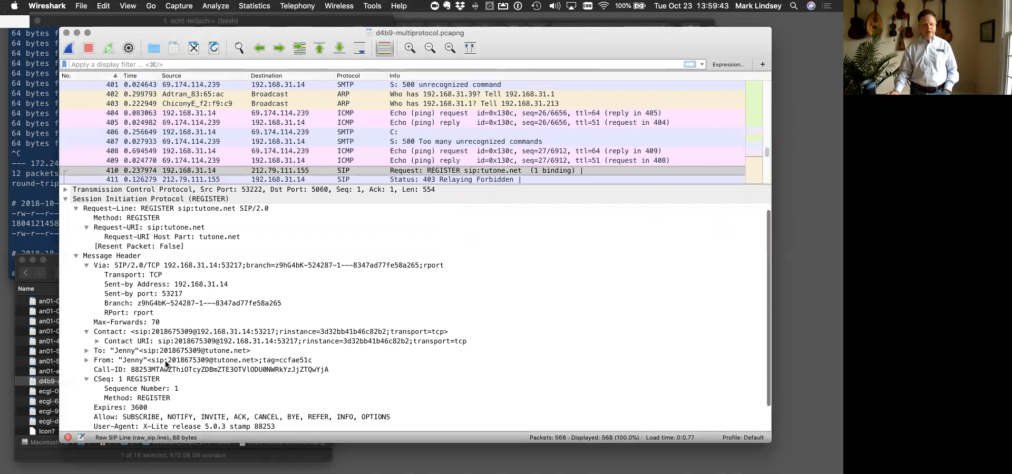
scroll(89, 301, down, 1)
click(87, 322)
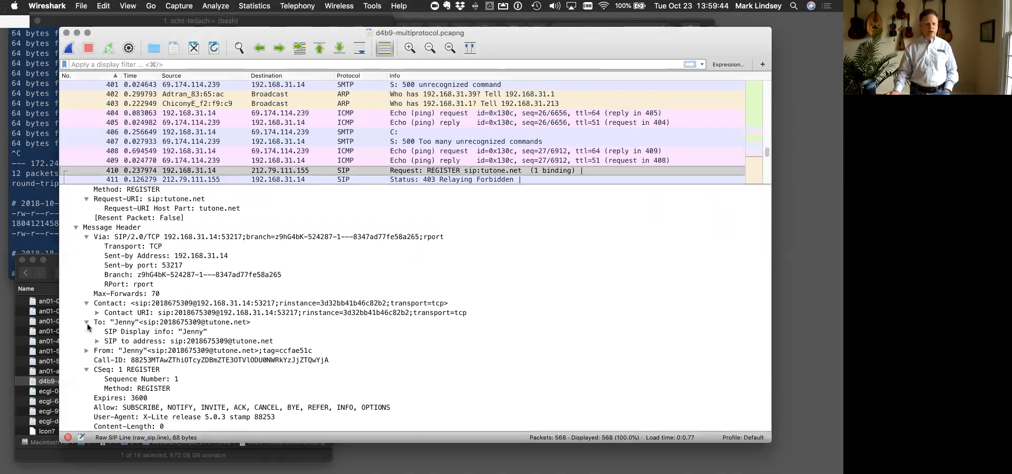
click(85, 351)
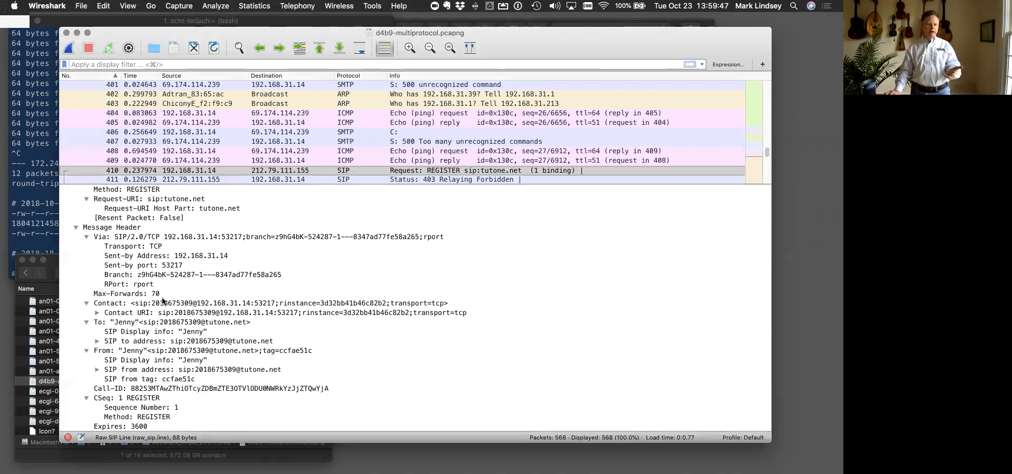
- Collapse the Contact, Via, To, From and CSeq headers of the REGISTER message
click(86, 304)
click(85, 236)
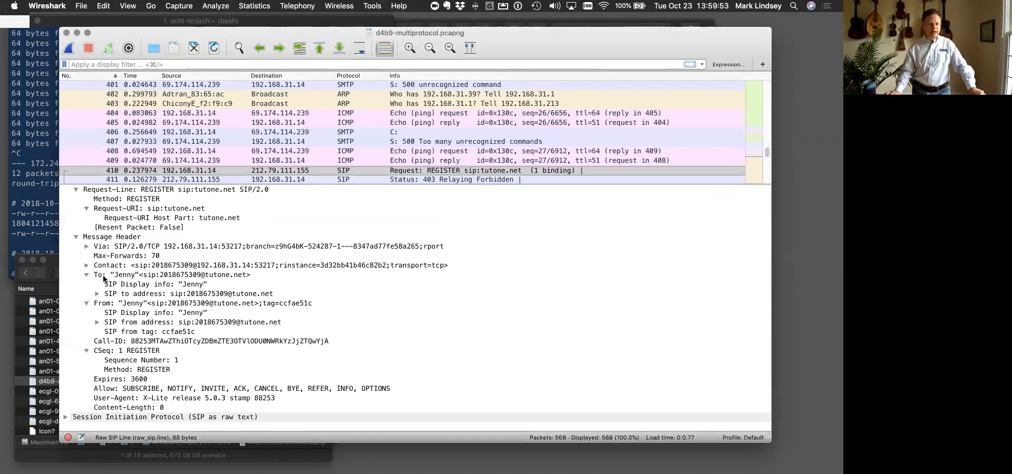
click(85, 274)
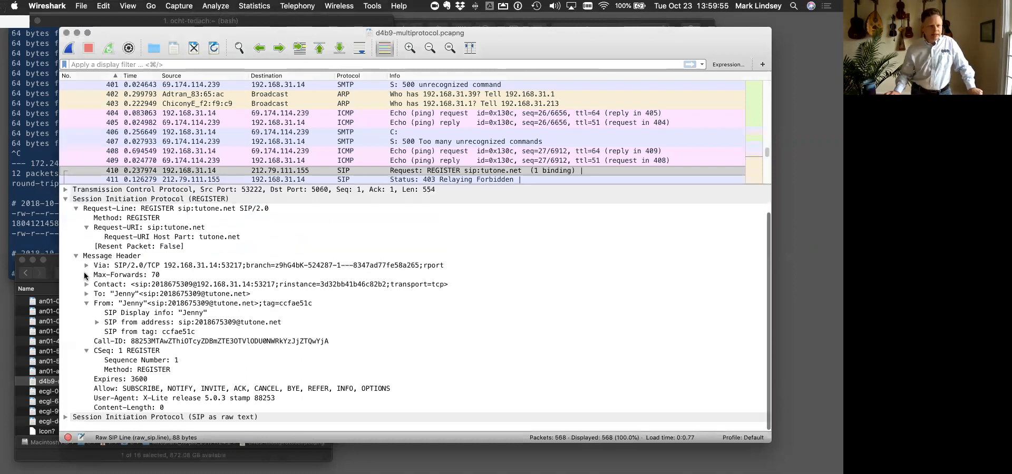
click(87, 305)
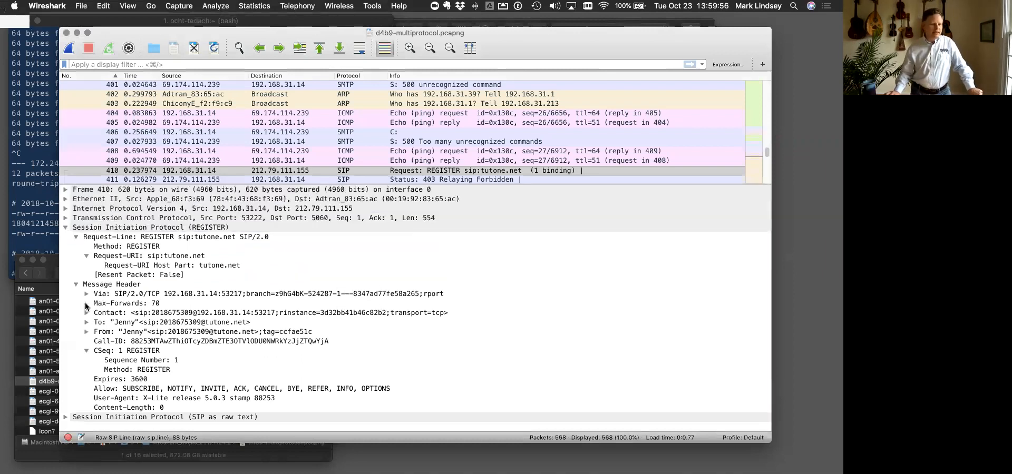
click(87, 350)
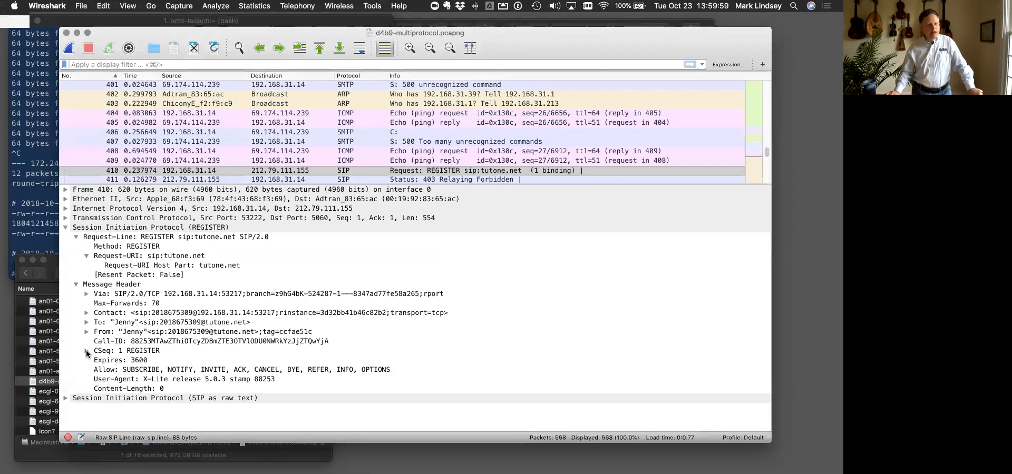
- Expand the Contact header and its Contact URI, and examine the URI parameters, user part and host part
click(86, 314)
click(97, 322)
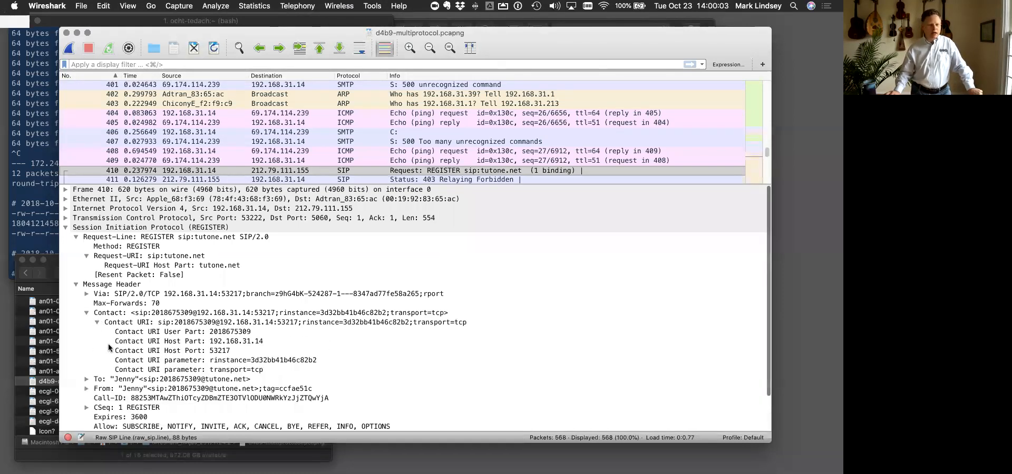
click(198, 362)
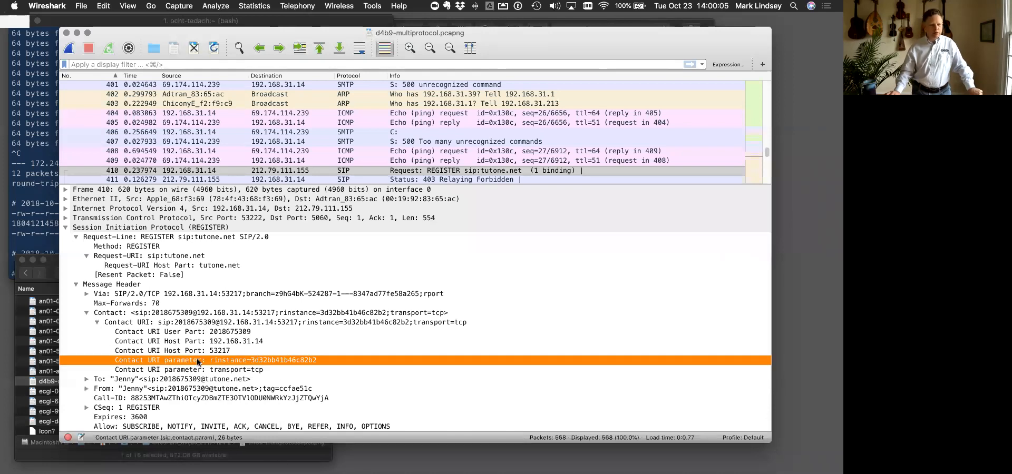
click(198, 369)
click(199, 334)
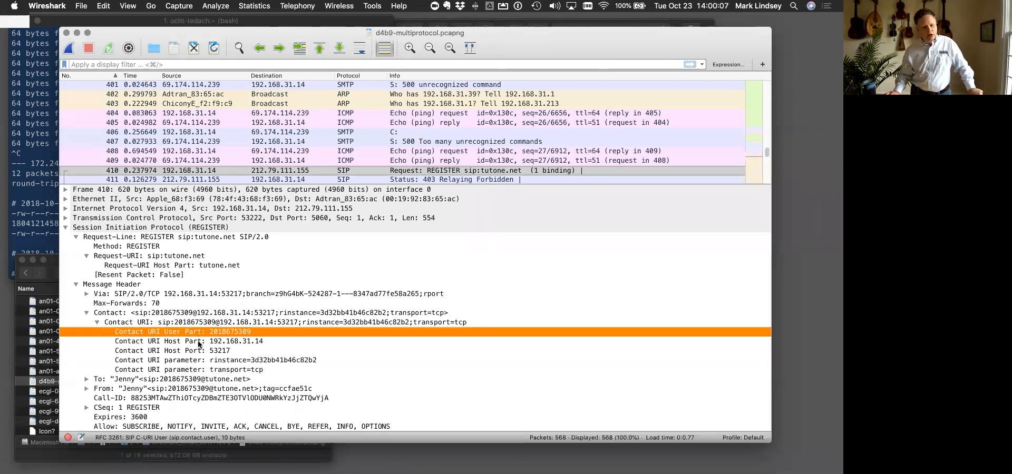
click(200, 342)
click(196, 334)
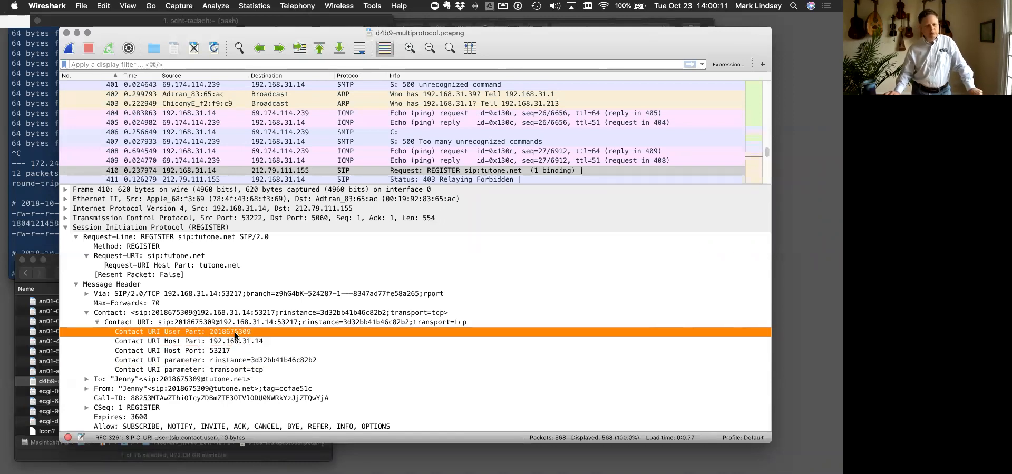
click(222, 341)
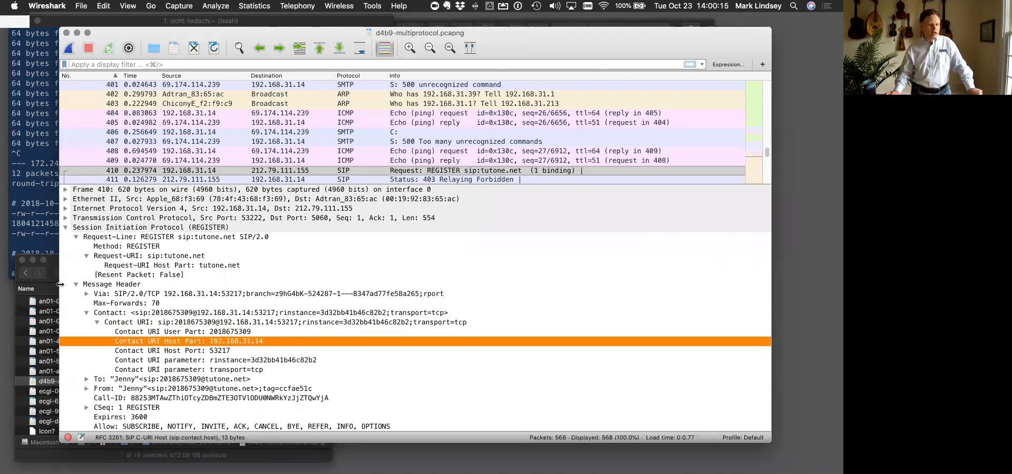
- Collapse the Session Initiation Protocol (REGISTER) section and expand the SIP as raw text section
click(66, 228)
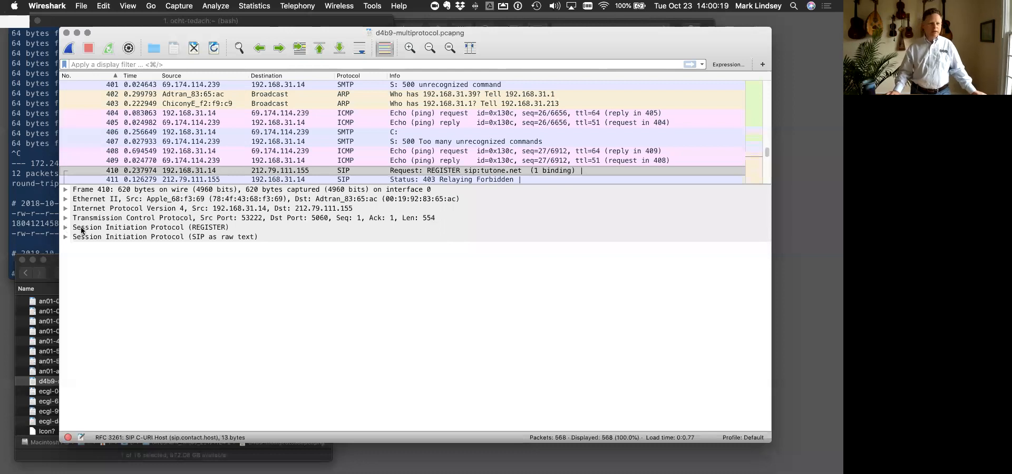
click(65, 237)
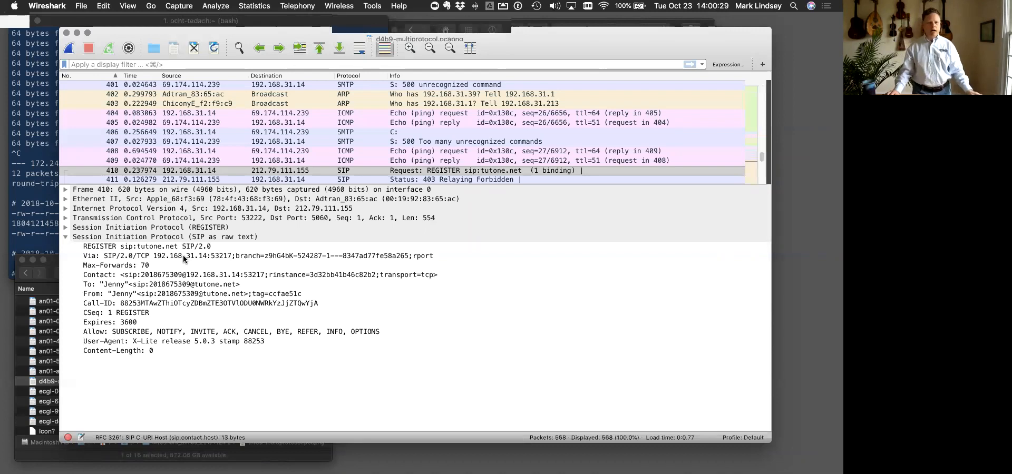
- Switch to the Google Chrome slides, advance to "Tuning Wireshark for VoIP", and return to the Wireshark capture
key(ctrl+Up)
click(523, 34)
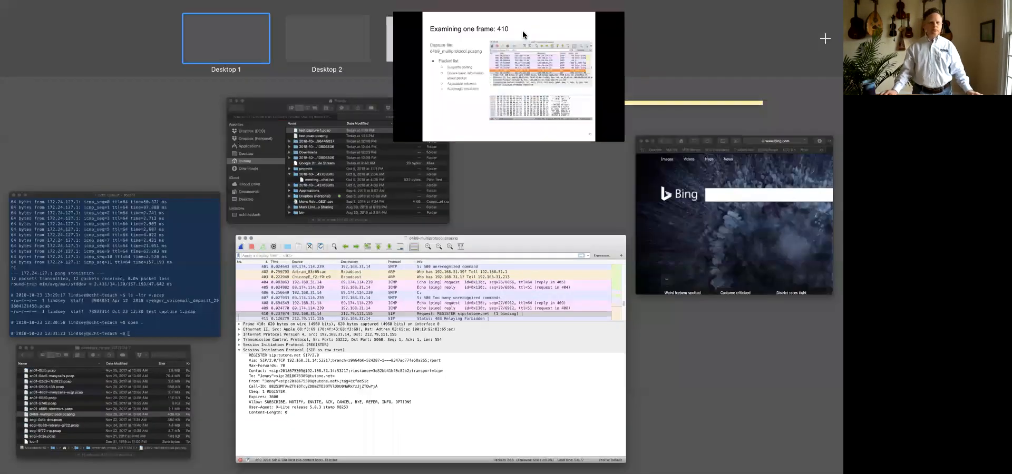
key(Right)
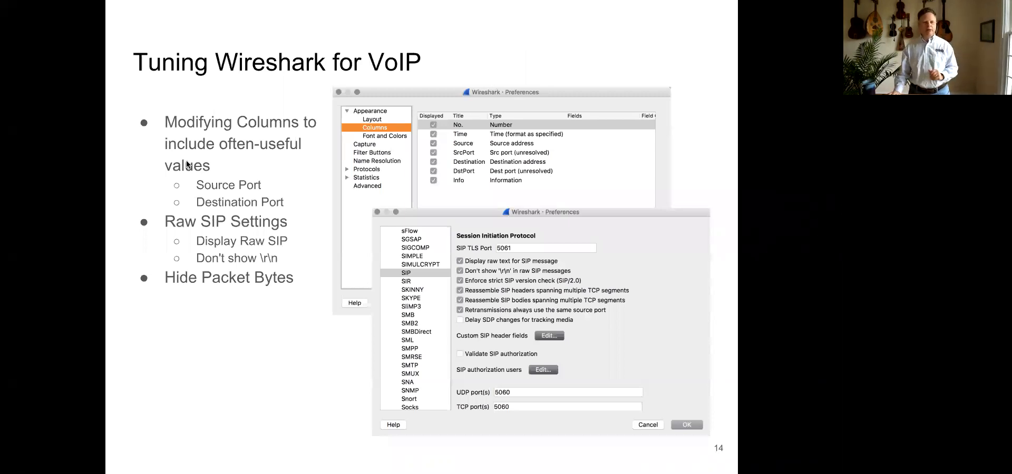
key(ctrl+Up)
click(253, 53)
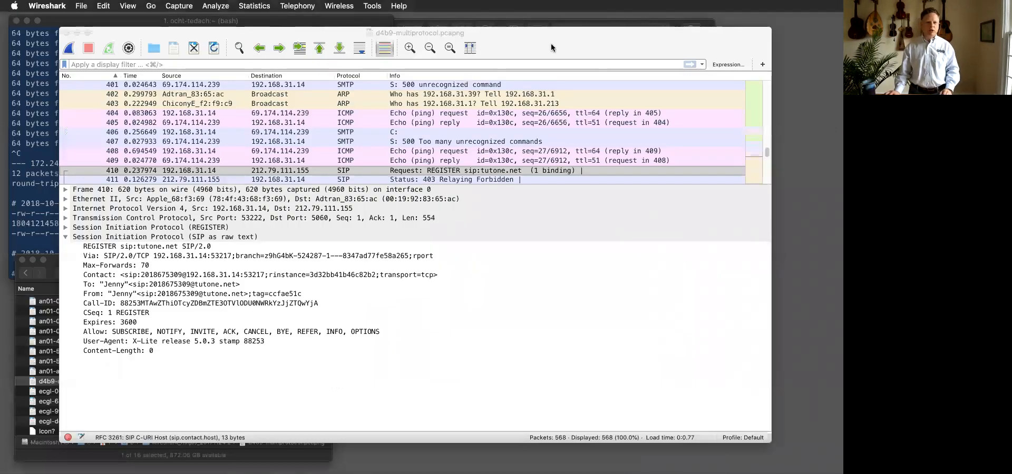
- Sort the packet list by source and return it to packet number order
click(277, 75)
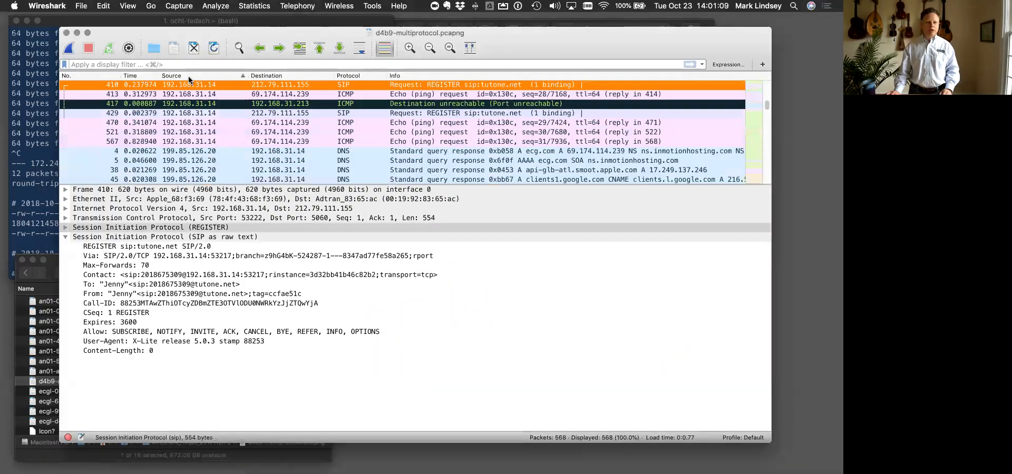
click(100, 77)
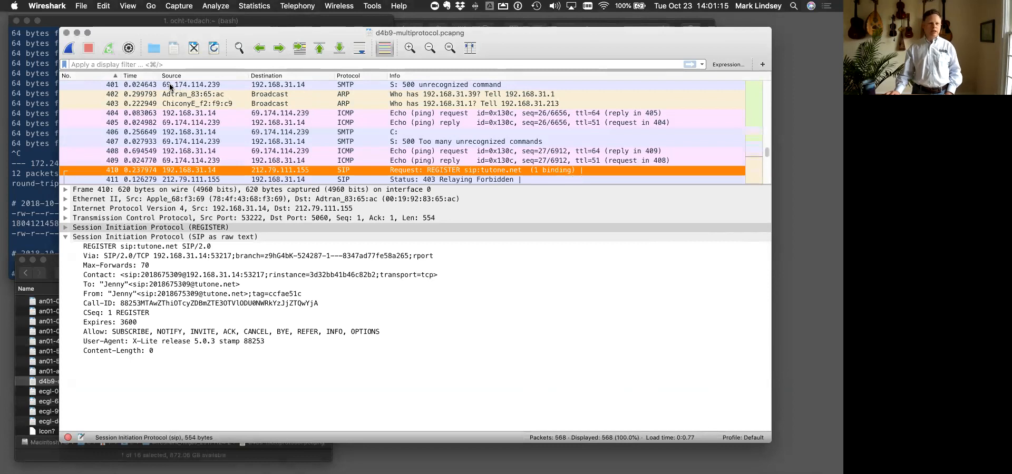
- Open the Wireshark preferences and show the Columns settings under Appearance
click(79, 5)
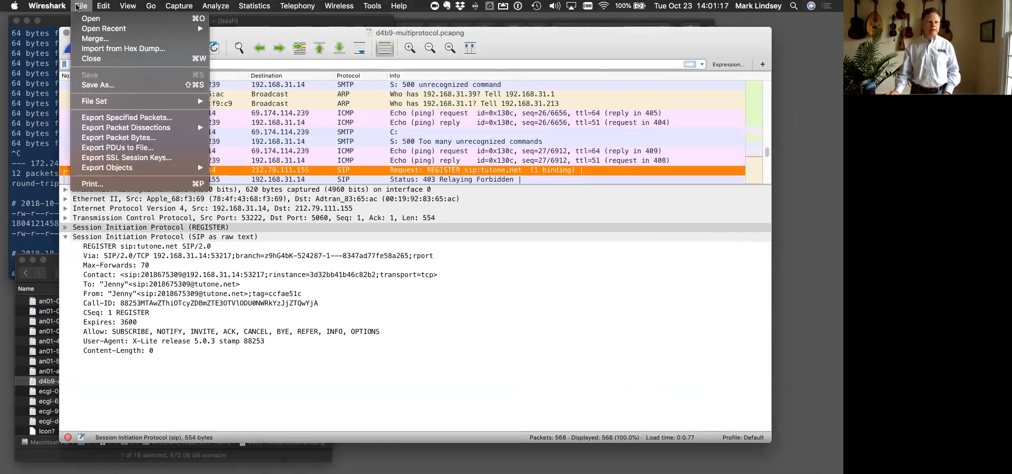
mouse_move(47, 6)
click(53, 35)
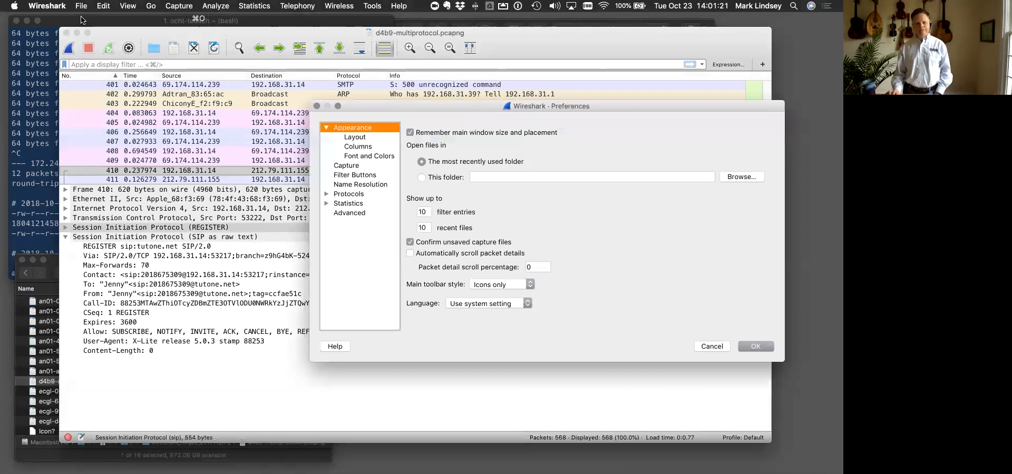
click(325, 128)
click(326, 128)
click(327, 128)
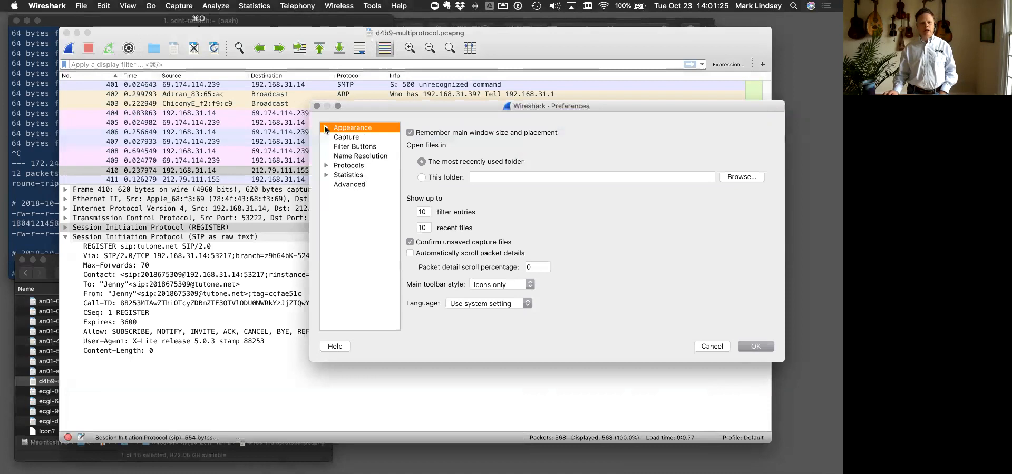
click(326, 128)
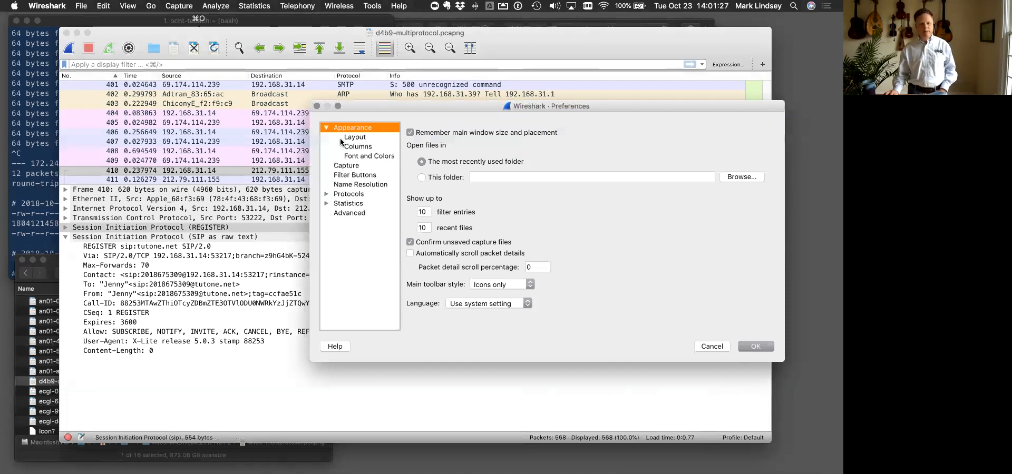
click(355, 147)
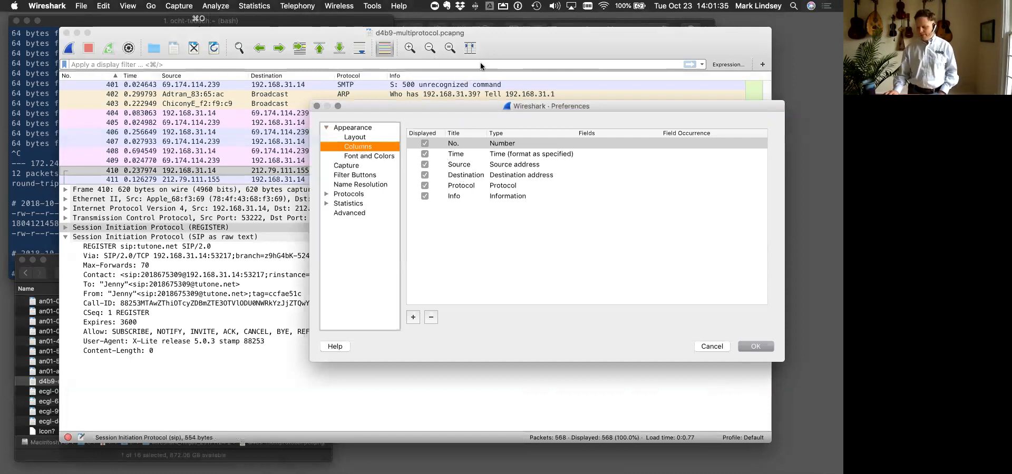
- Add a new packet list column and title it SrcPort
click(461, 167)
click(414, 318)
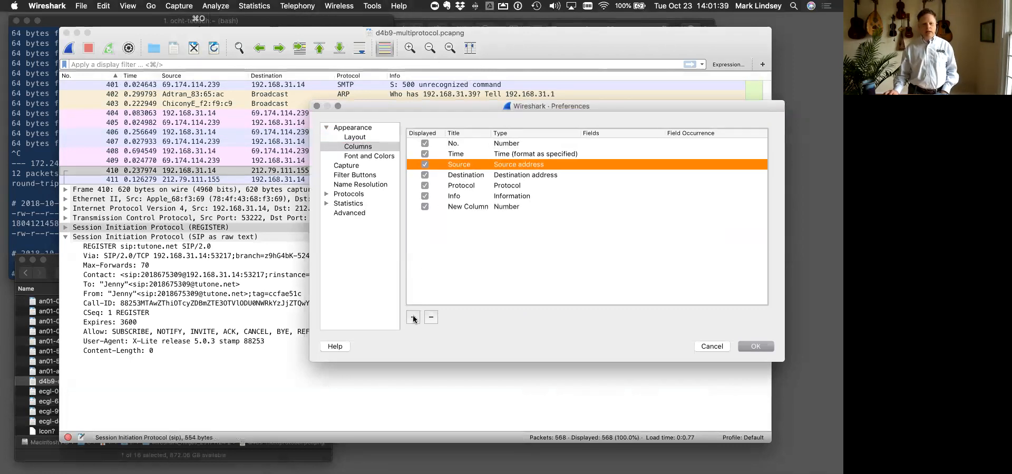
double_click(461, 207)
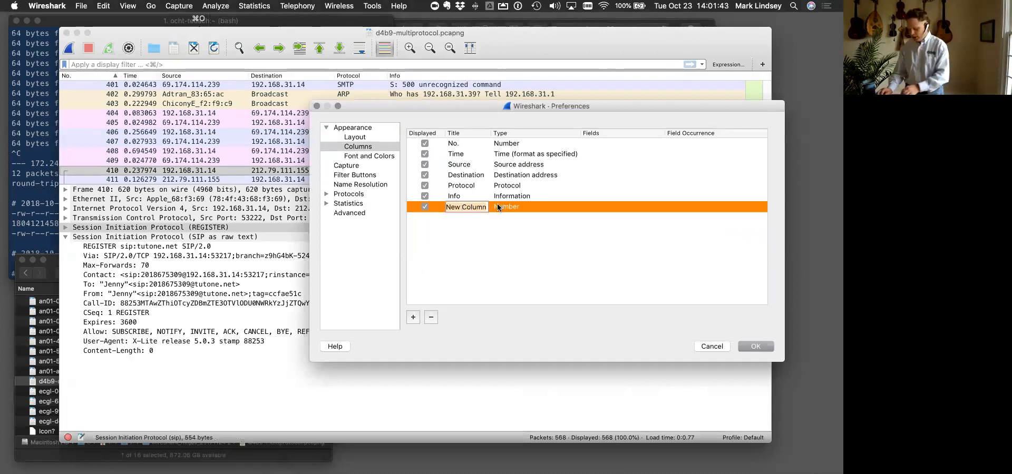
text(SrcPort)
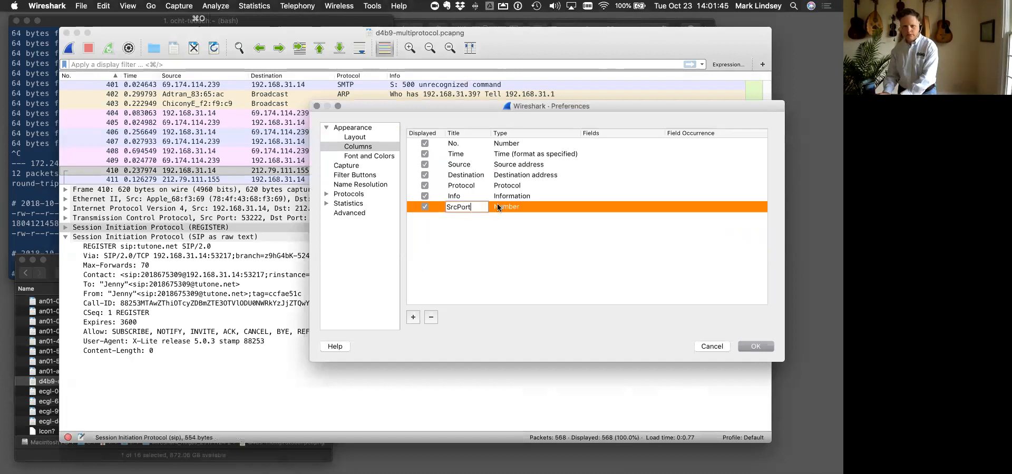
key(Return)
- Add another packet list column and title it DstPort
click(413, 317)
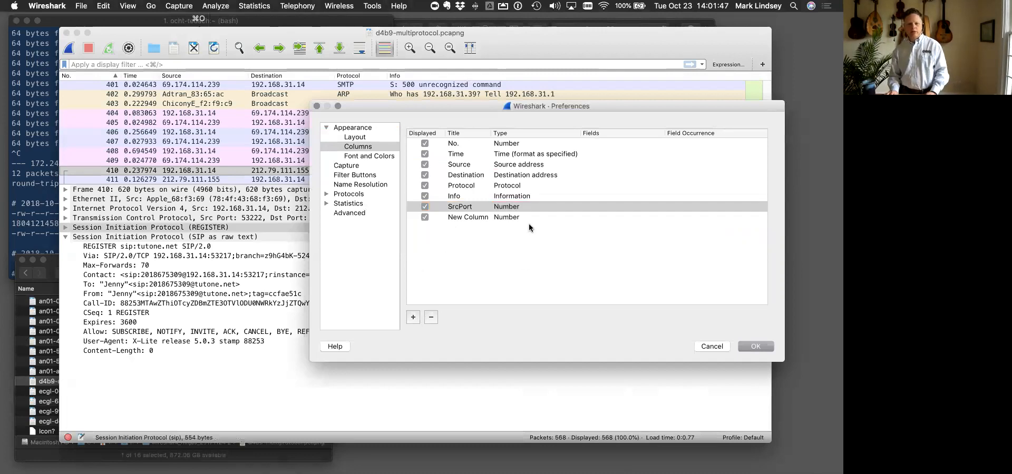
double_click(462, 217)
text(DstPort)
key(Return)
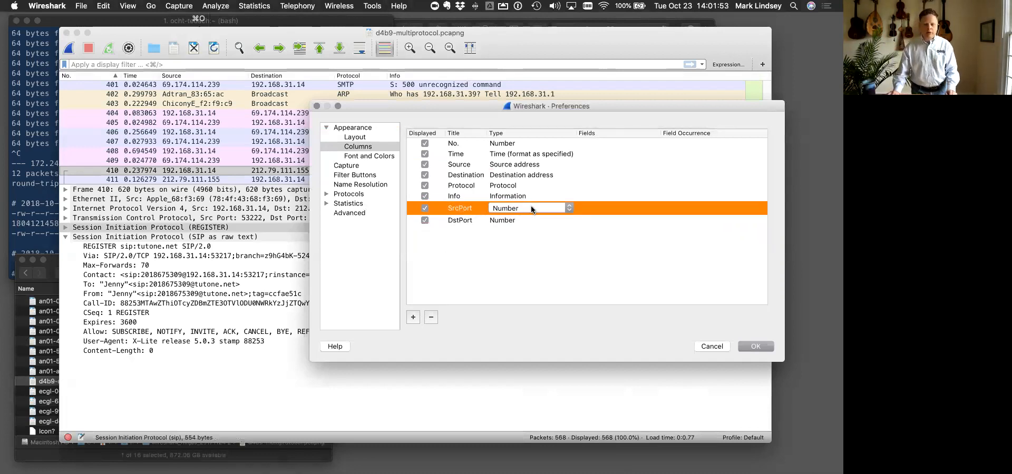
- Set the SrcPort column's type to Source port
click(551, 209)
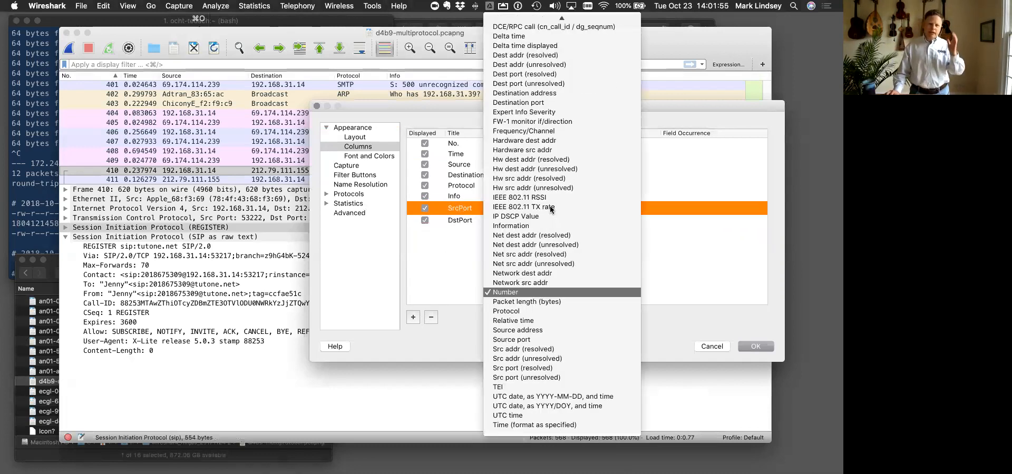
scroll(538, 174, up, 3)
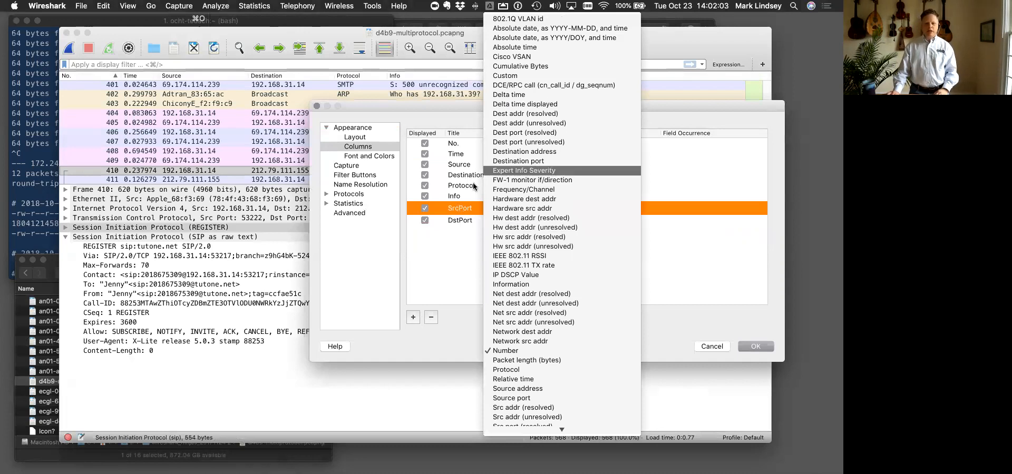
click(452, 211)
click(518, 206)
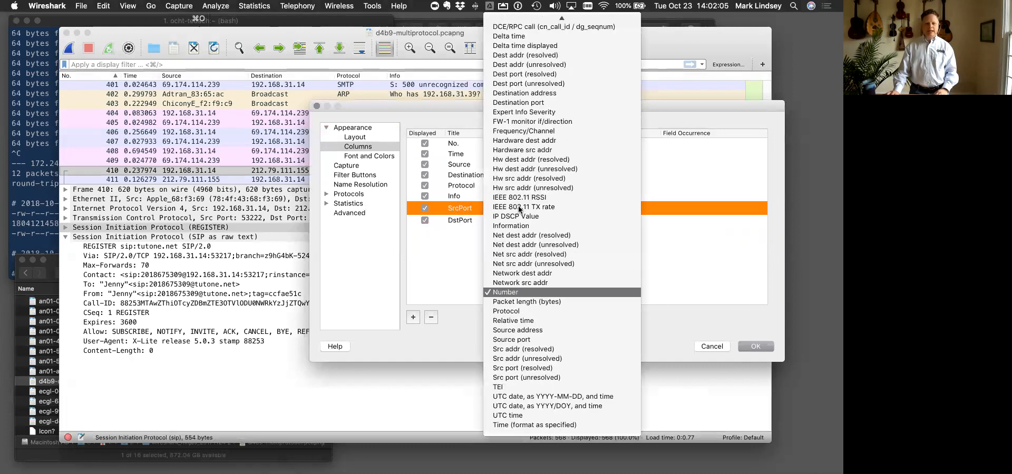
scroll(519, 209, up, 3)
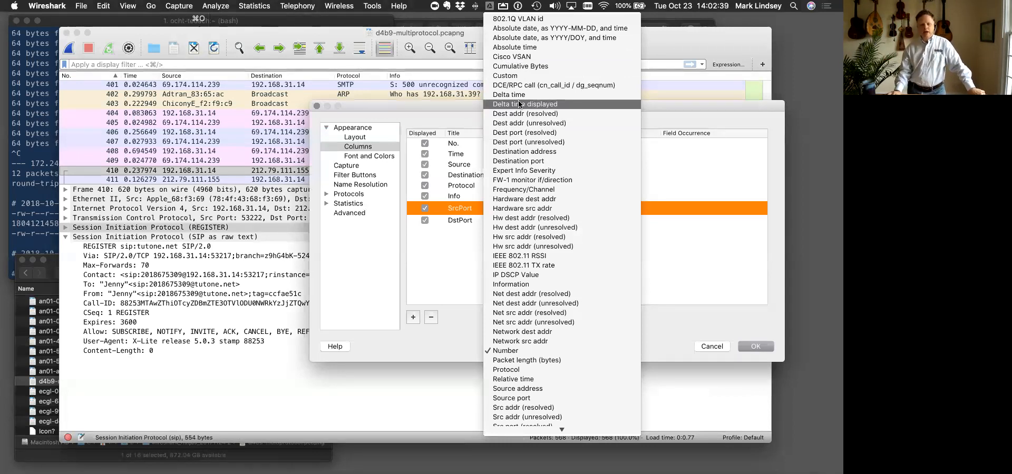
scroll(577, 261, down, 3)
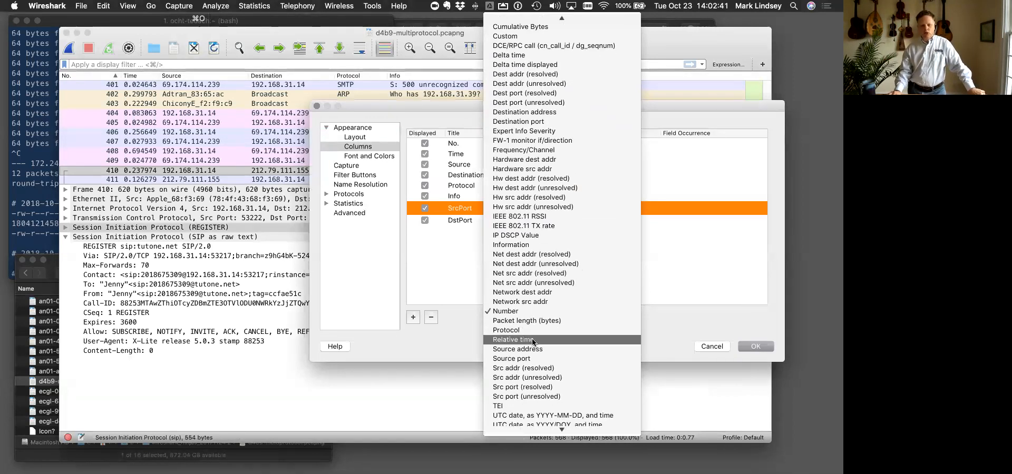
click(528, 360)
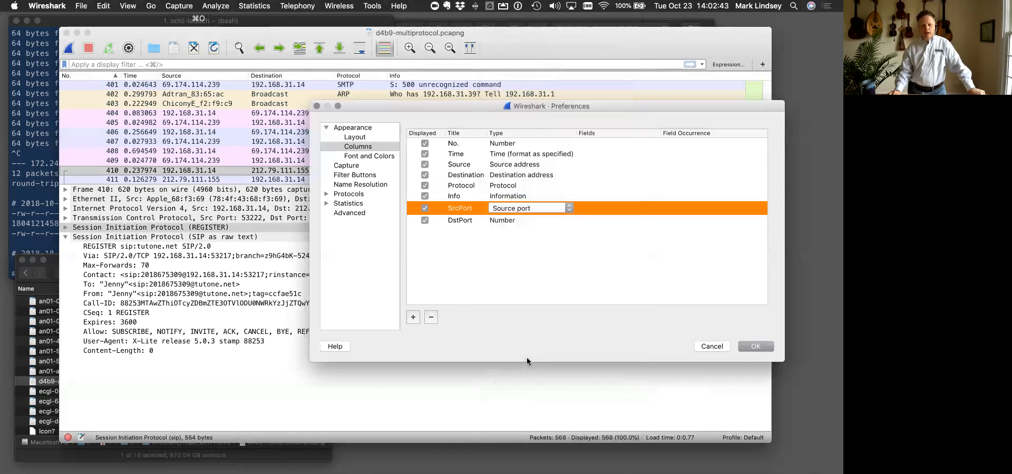
- Set the DstPort column's type to Destination port and apply the preferences
click(502, 221)
click(502, 220)
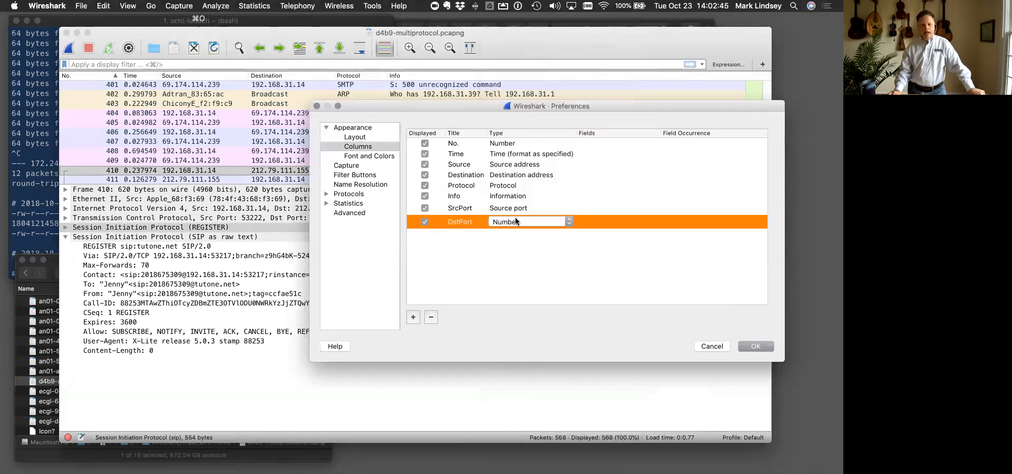
click(523, 221)
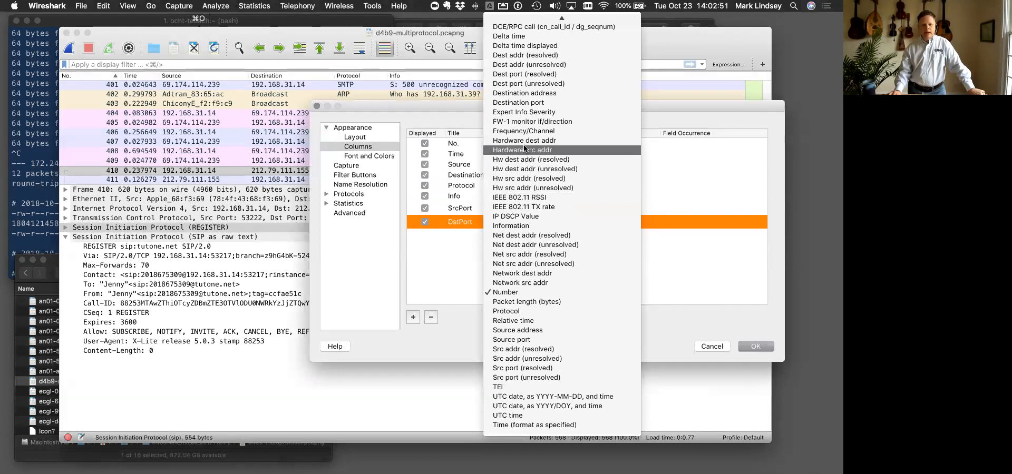
click(528, 103)
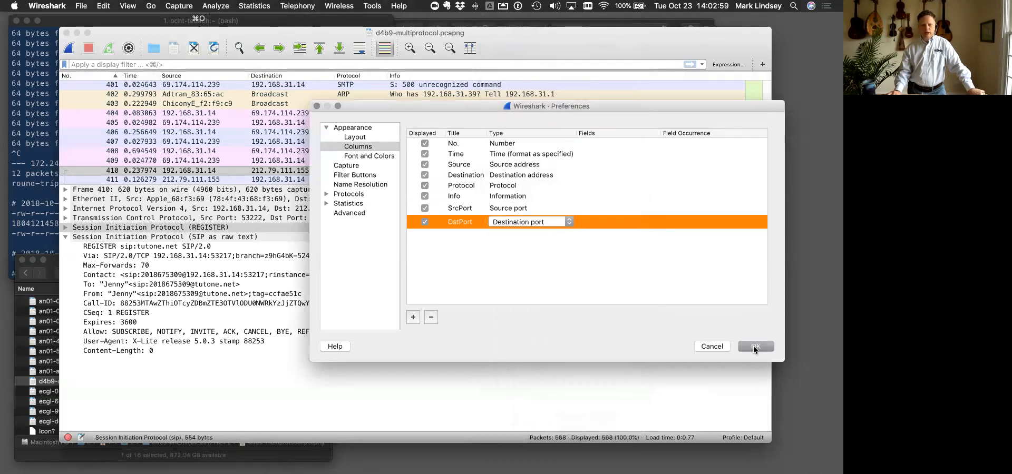
click(754, 347)
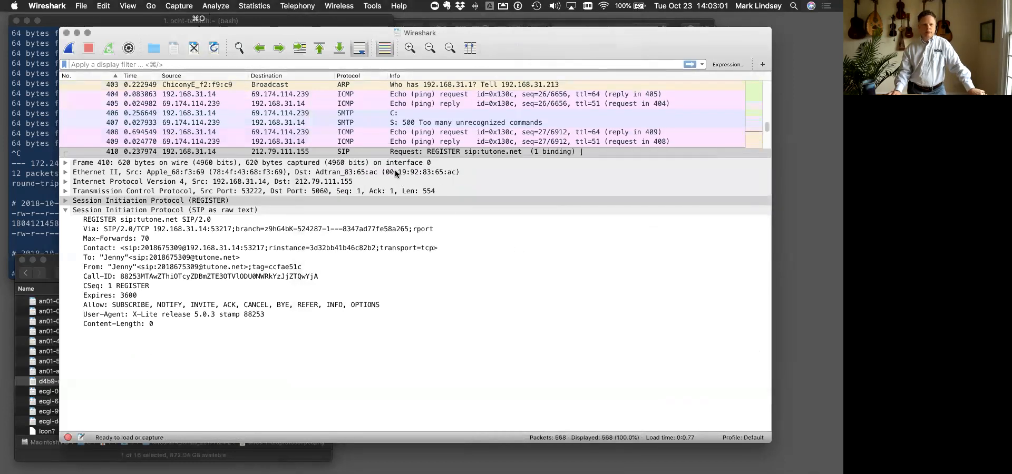
- Widen the capture window and reorder the packet list so SrcPort follows Source and a narrowed DstPort follows Destination
scroll(682, 104, right, 5)
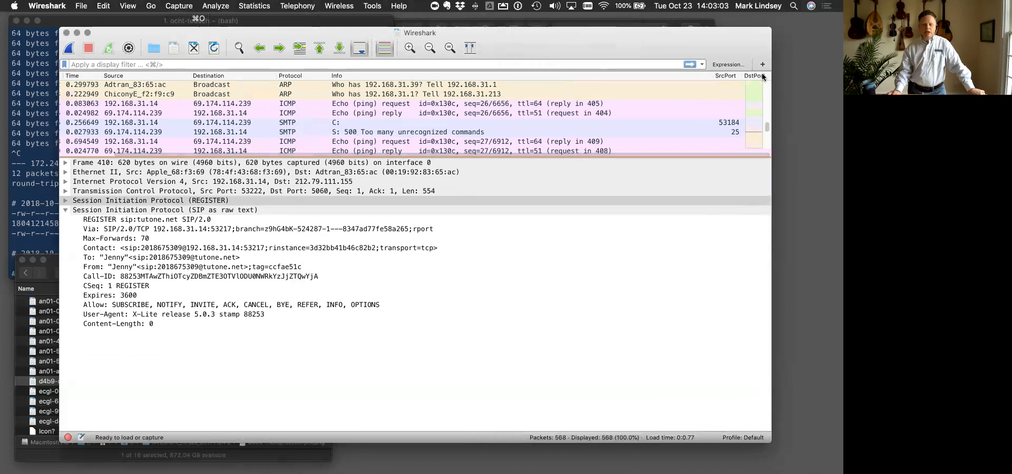
drag(728, 73, 182, 91)
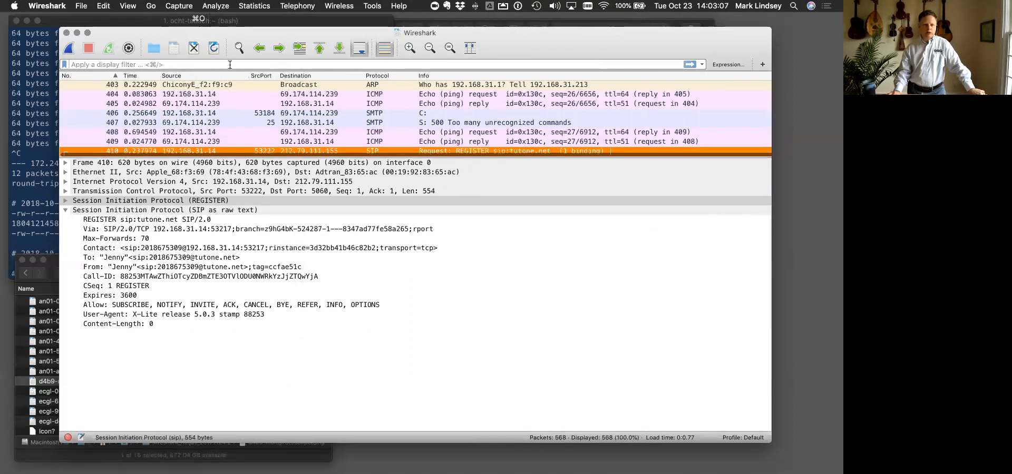
scroll(708, 78, right, 1)
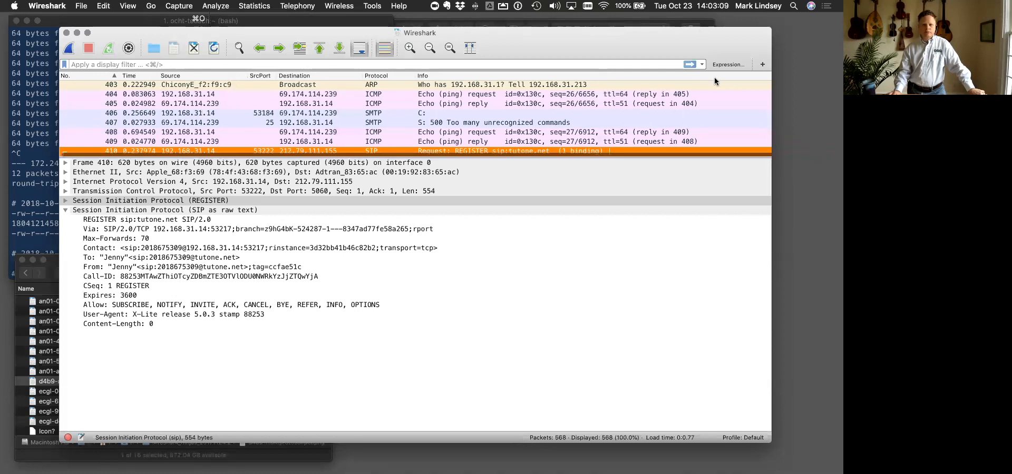
scroll(719, 73, up, 1)
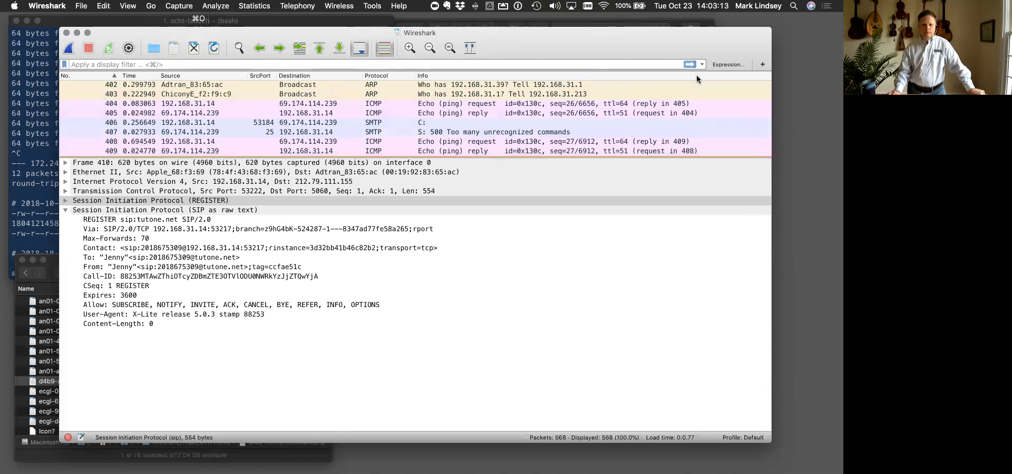
double_click(772, 106)
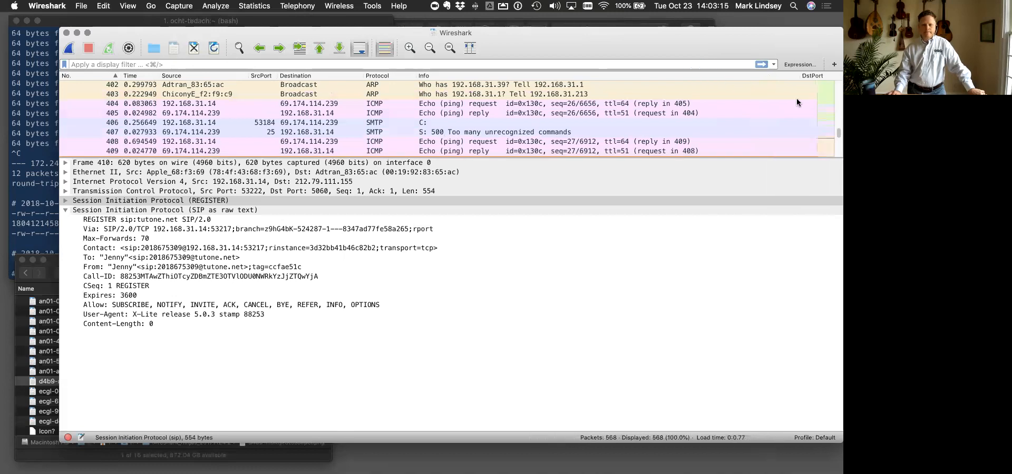
drag(798, 77, 374, 85)
drag(511, 76, 398, 76)
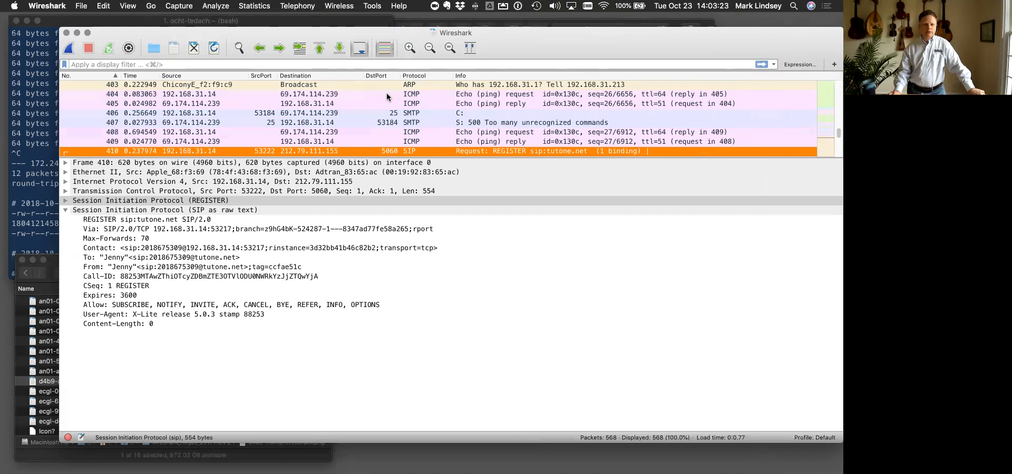
- Review the port columns from the first packet through the DNS and SMTP traffic, and select SMTP packet 401
scroll(365, 104, up, 15)
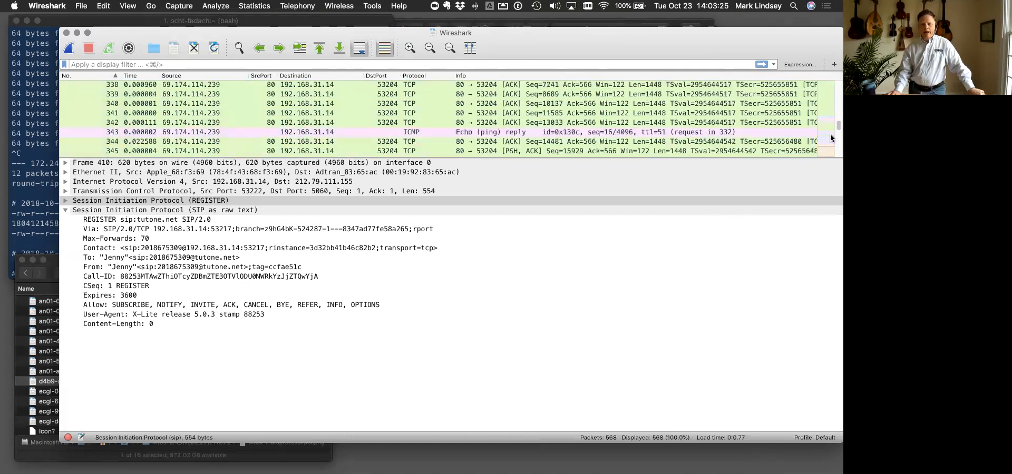
drag(835, 124, 837, 60)
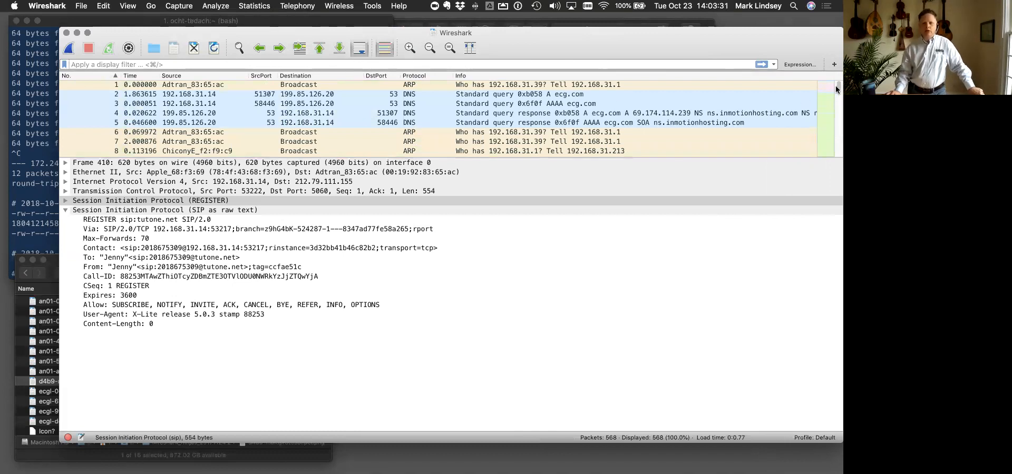
scroll(836, 98, down, 15)
scroll(836, 103, down, 20)
drag(836, 130, 836, 132)
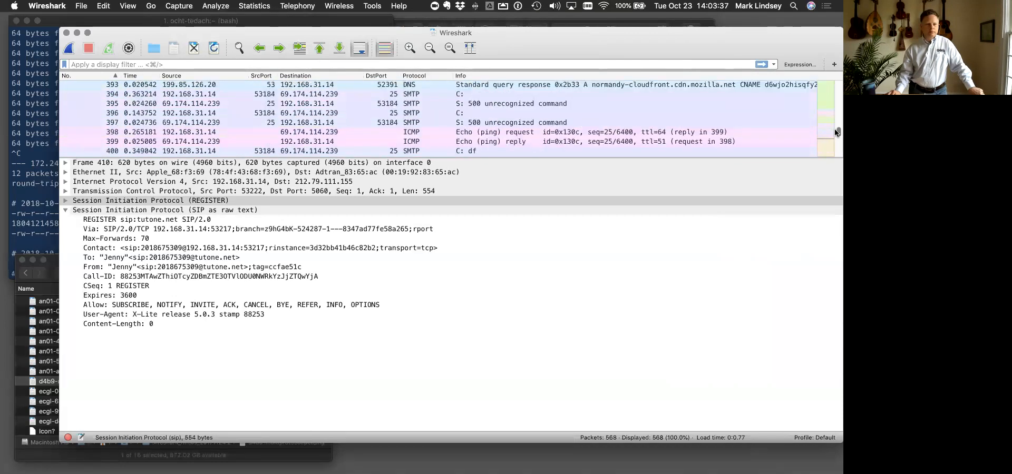
scroll(625, 124, down, 2)
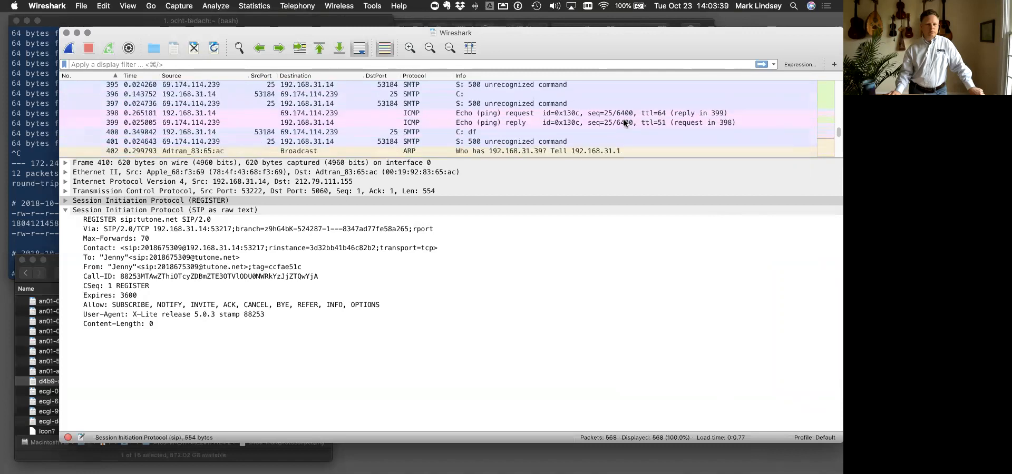
click(265, 141)
- Select SIP REGISTER packet 410 to examine its source and destination ports, and look through the packets after it
scroll(264, 145, down, 1)
scroll(263, 146, down, 9)
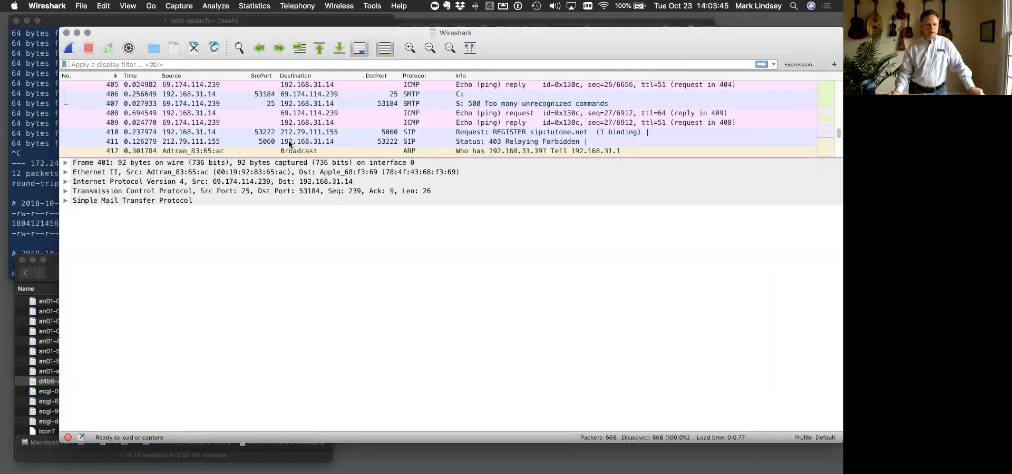
click(285, 134)
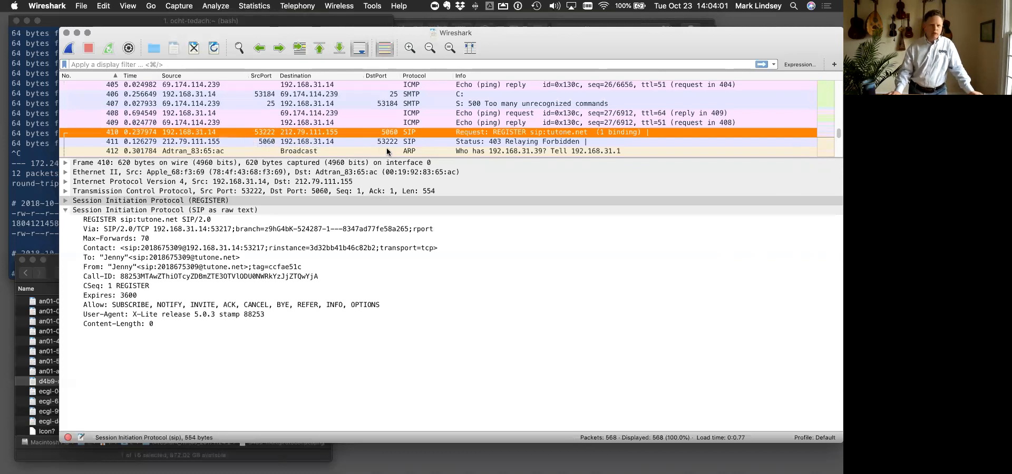
scroll(387, 150, down, 4)
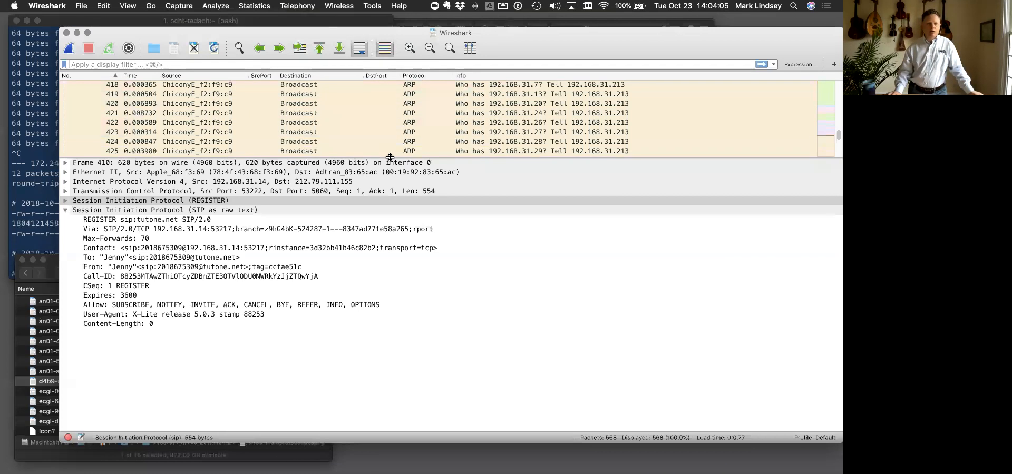
- Switch to the Google Chrome slides showing "Tuning Wireshark for VoIP"
click(86, 6)
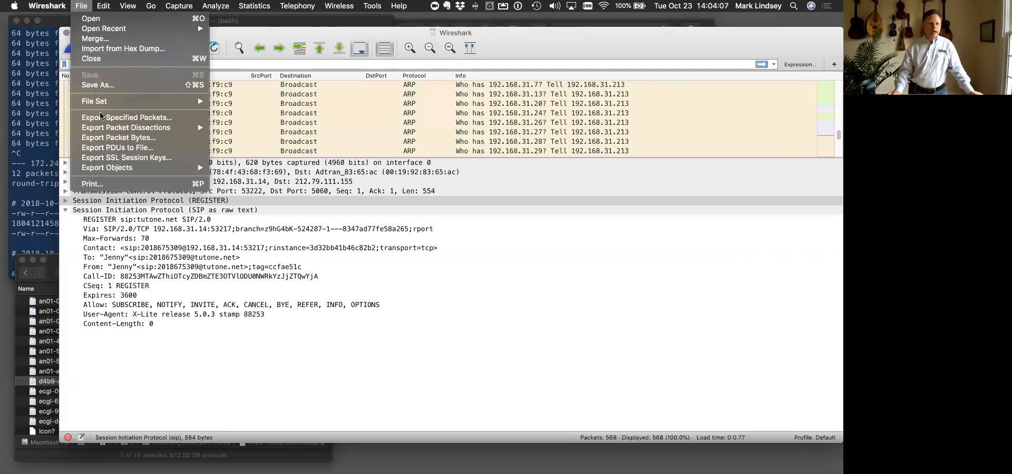
click(366, 193)
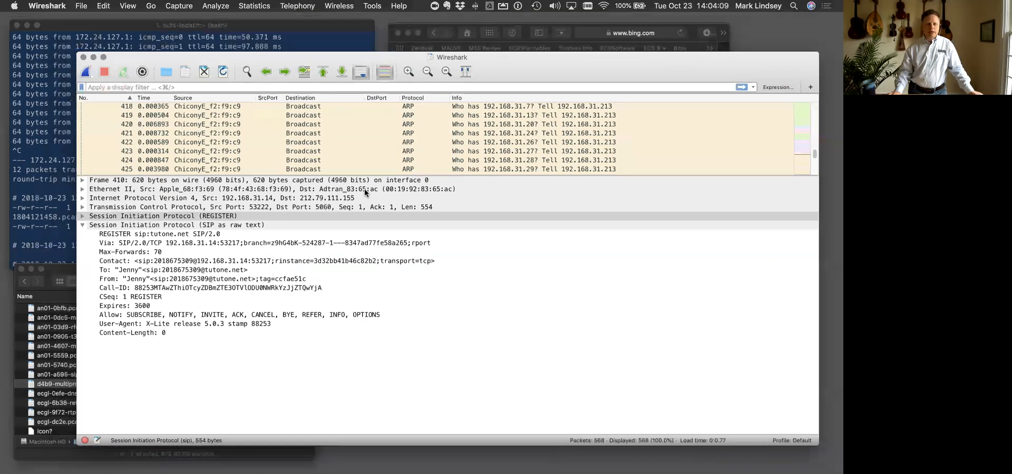
key(ctrl+Up)
click(501, 35)
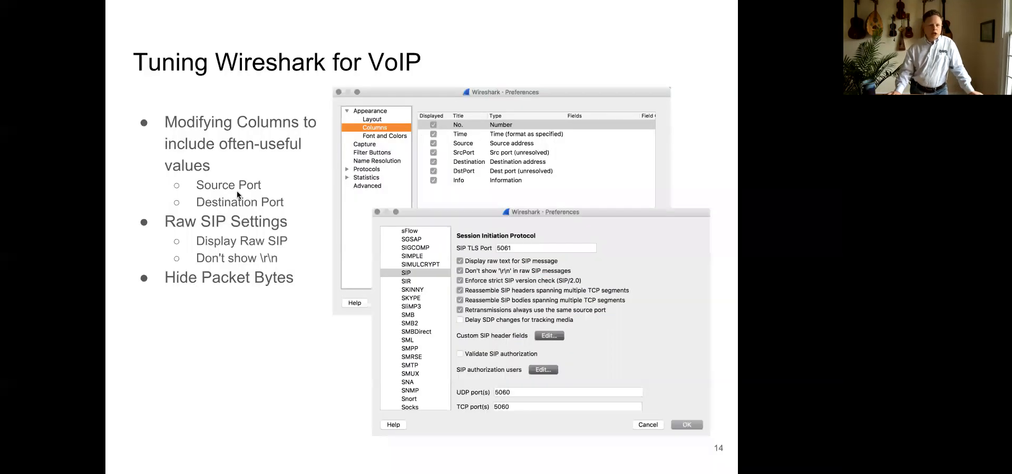
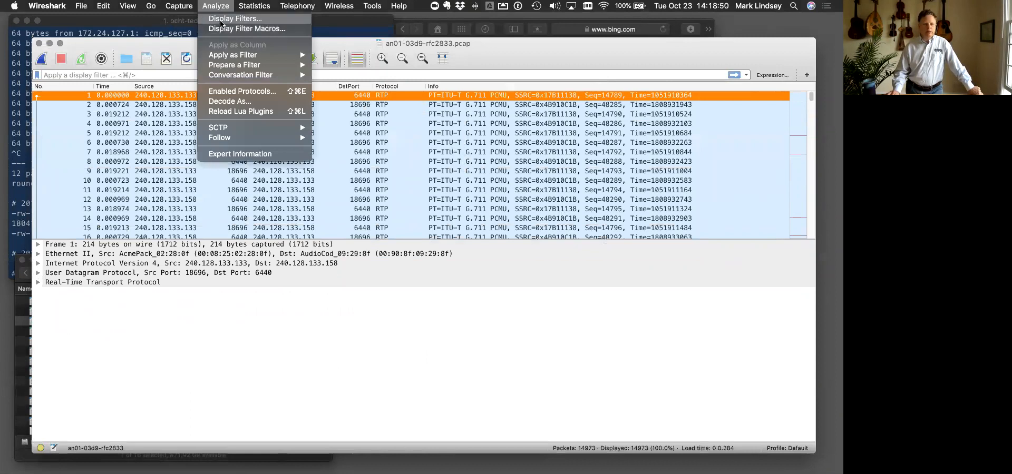
- Disable the rtp_udp (RTP over UDP) heuristic under RTP in the enabled protocols
click(234, 91)
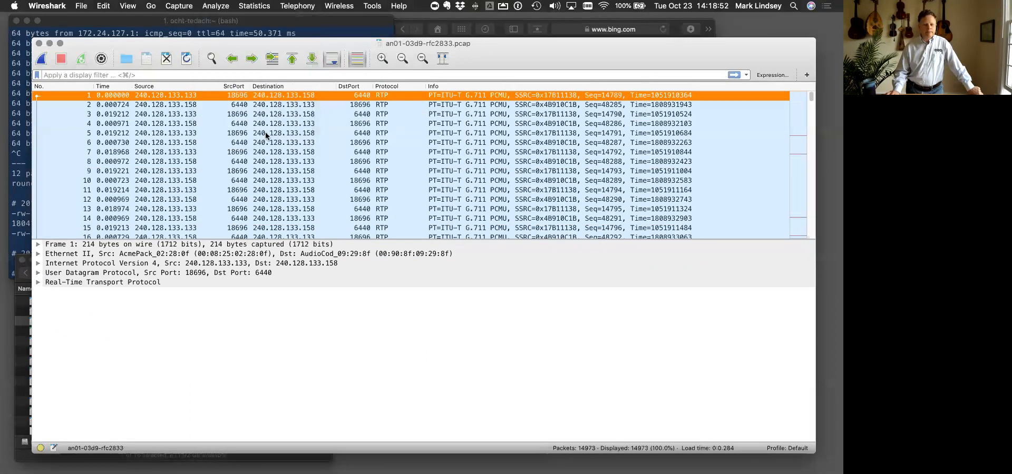
scroll(682, 128, down, 5)
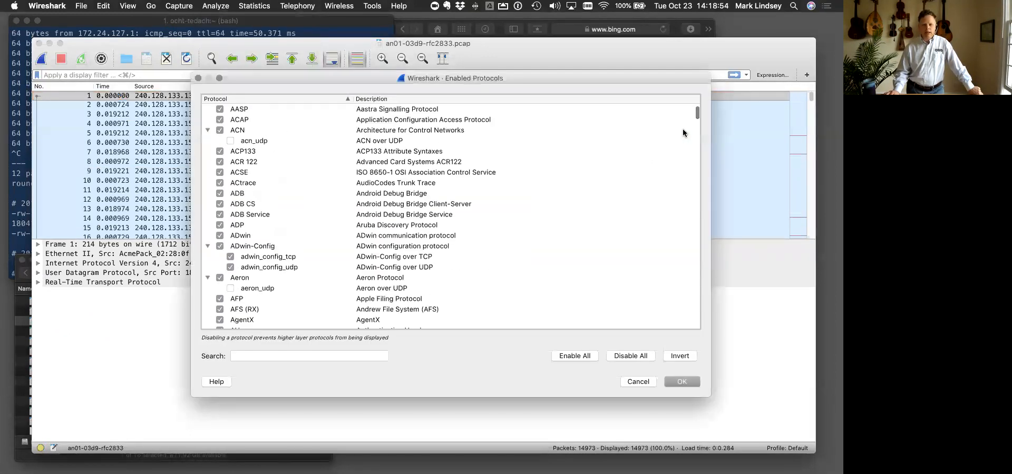
drag(696, 113, 699, 284)
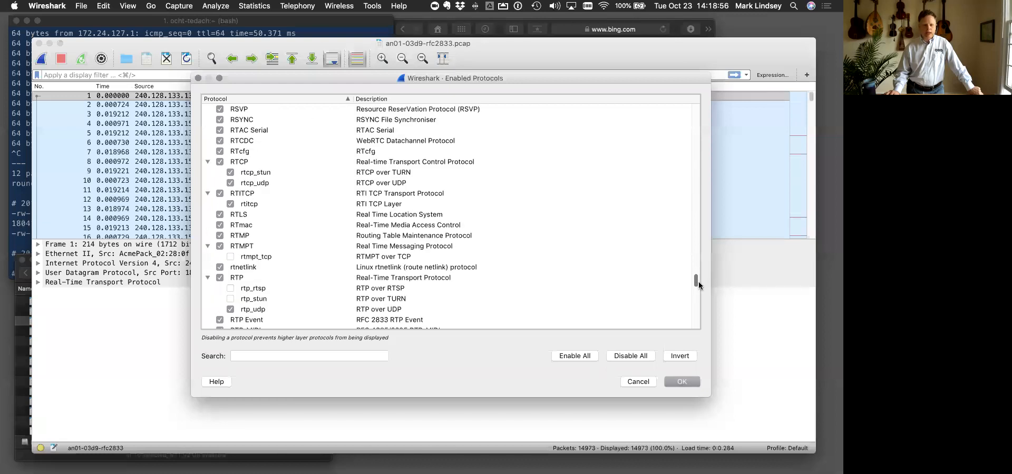
click(230, 310)
click(690, 385)
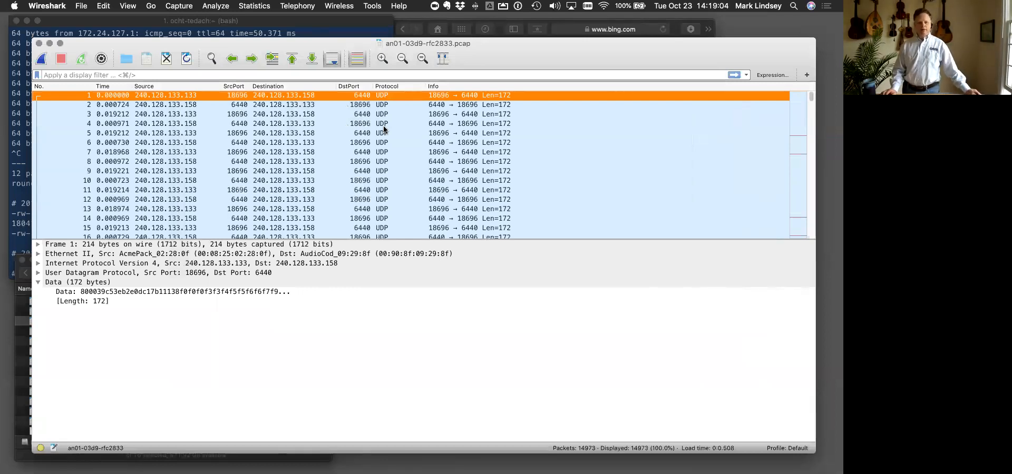
- Compare the source and destination ports and raw UDP data of the first packets, ending on packet 1
click(362, 106)
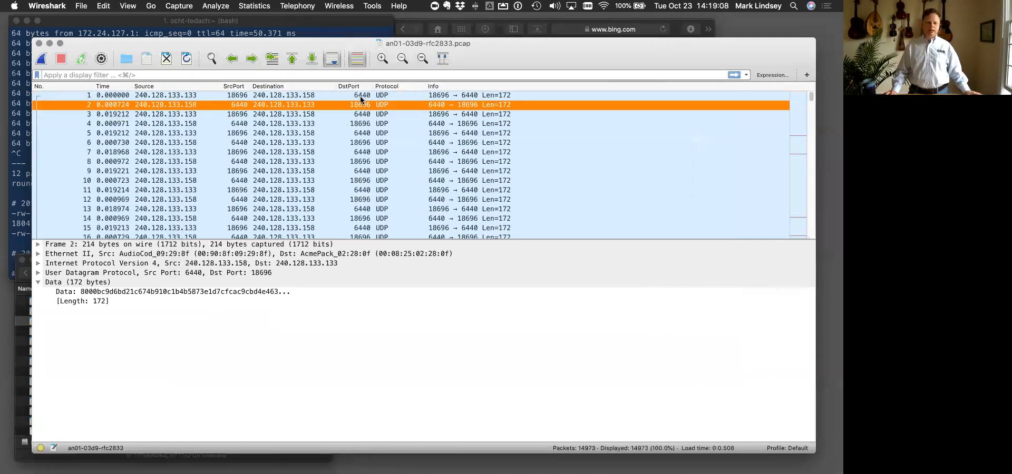
key(Up)
key(Down)
key(Down)
key(Up)
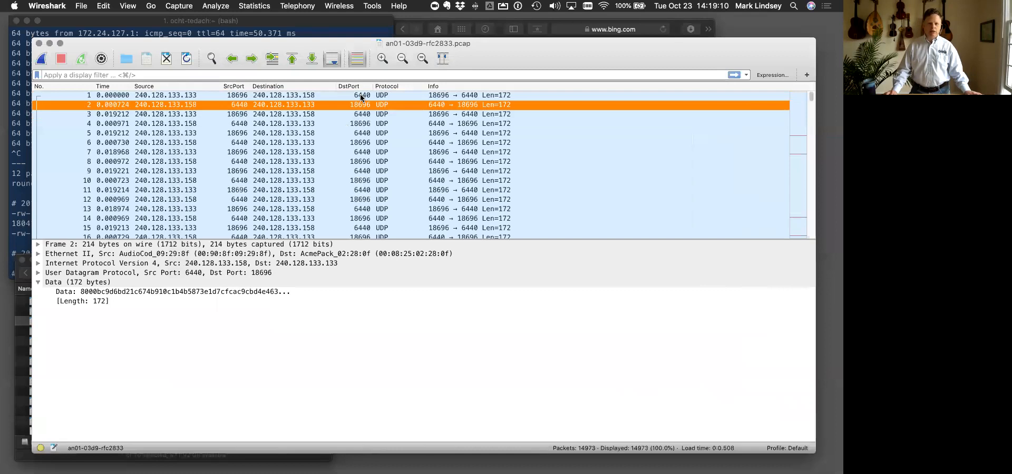
click(360, 96)
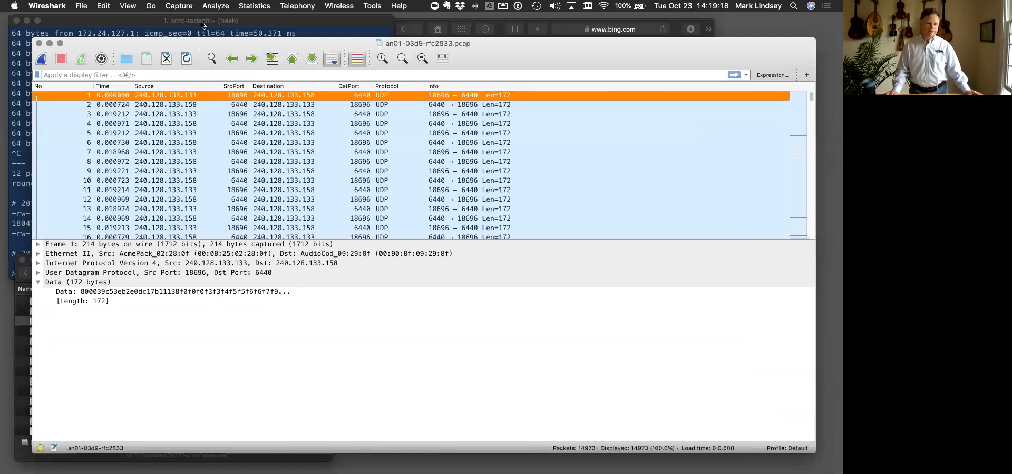
- Re-enable the rtp_udp (RTP over UDP) heuristic under RTP in the enabled protocols
click(173, 7)
mouse_move(215, 6)
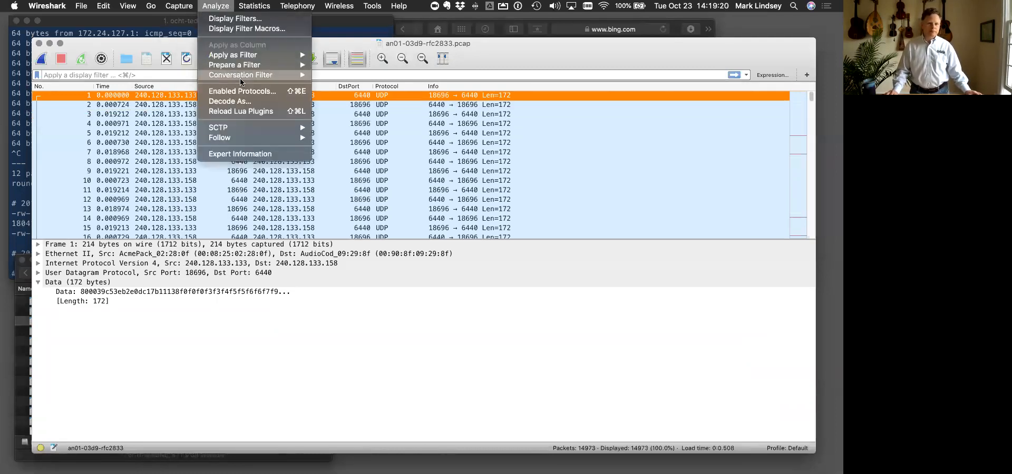
click(246, 93)
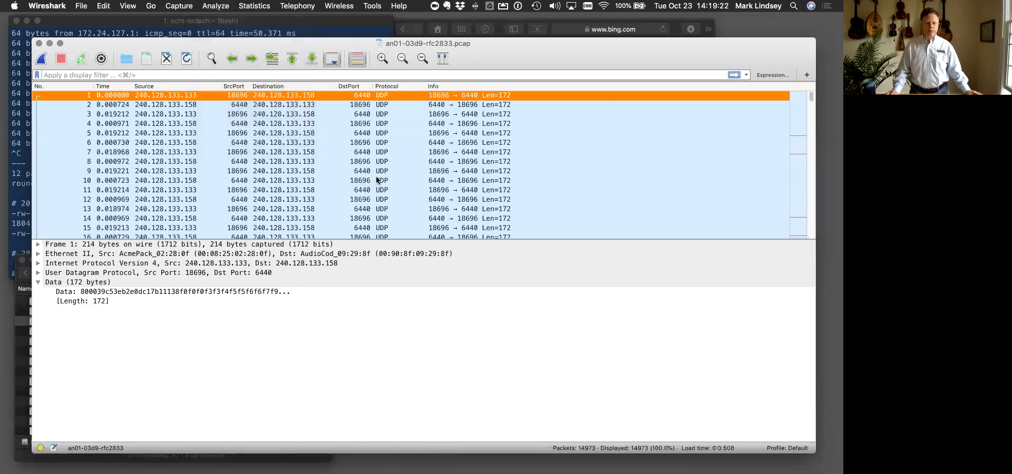
drag(695, 111, 697, 119)
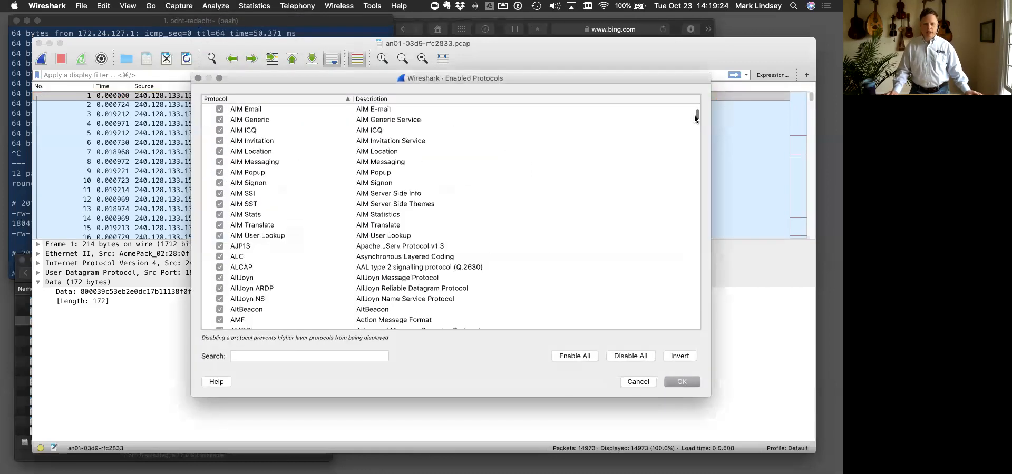
scroll(692, 132, down, 6)
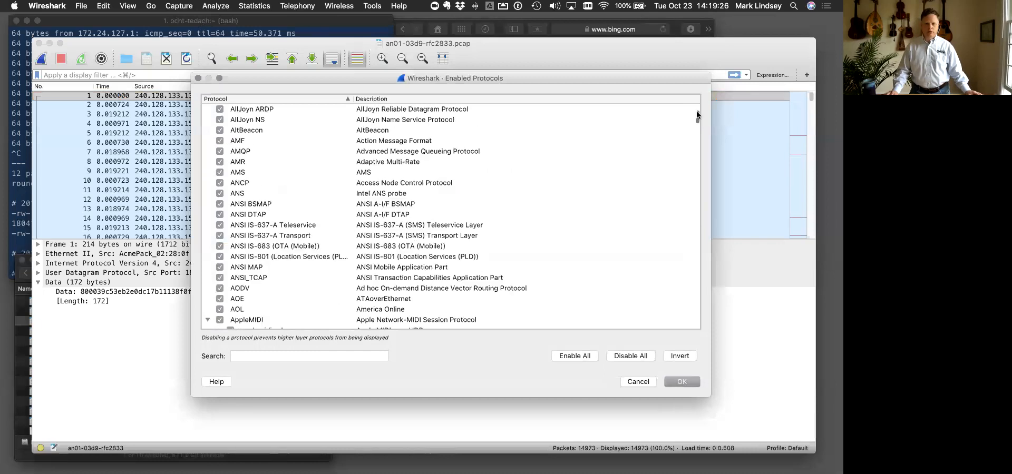
drag(696, 118, 697, 254)
scroll(697, 258, down, 20)
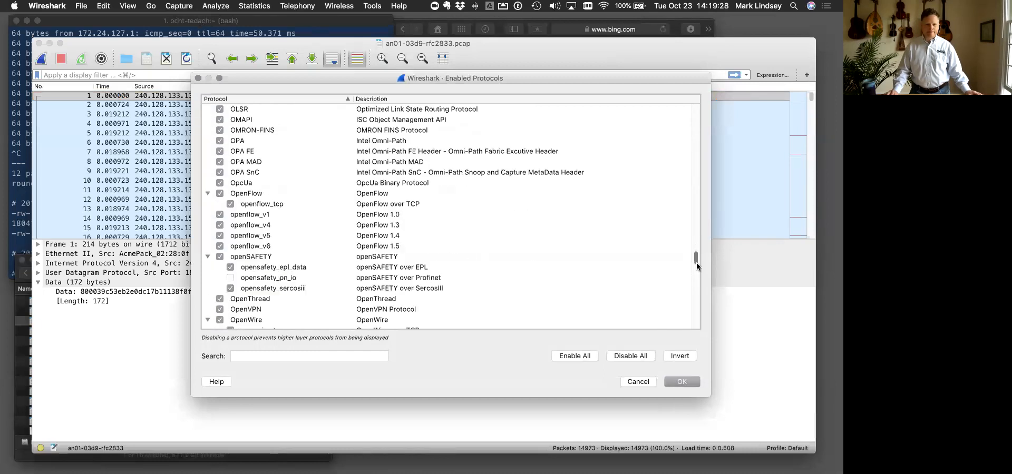
scroll(696, 278, down, 4)
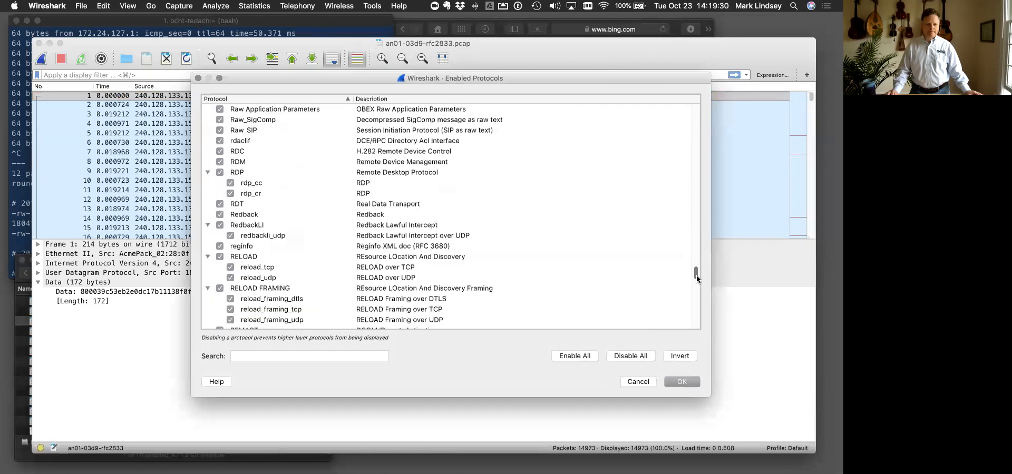
drag(697, 278, 697, 286)
scroll(618, 289, down, 6)
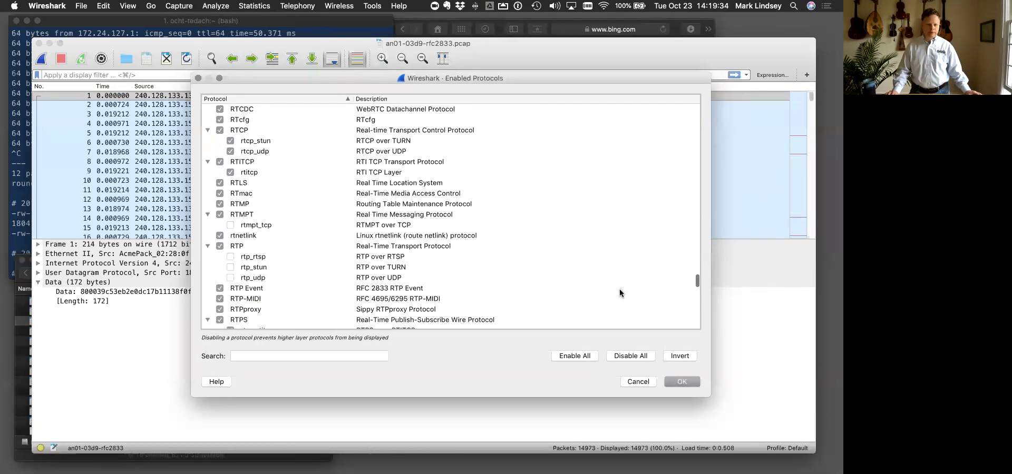
click(230, 236)
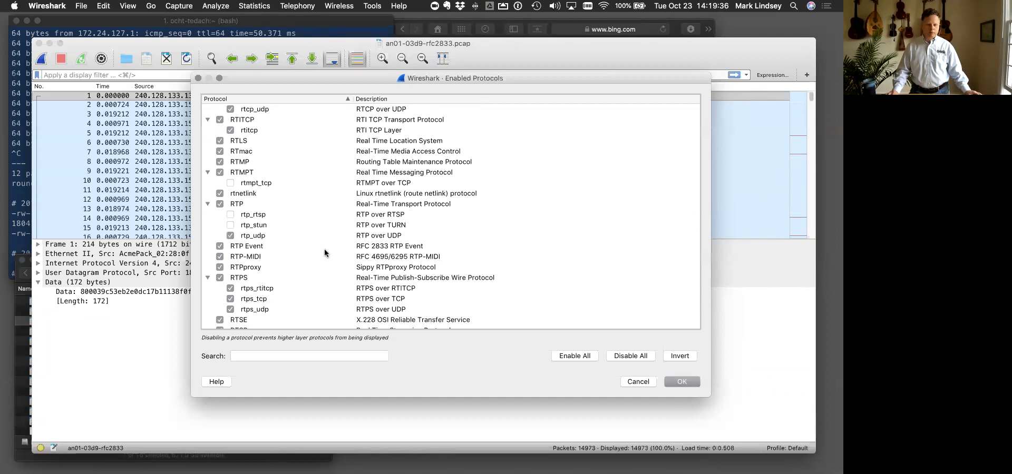
click(681, 382)
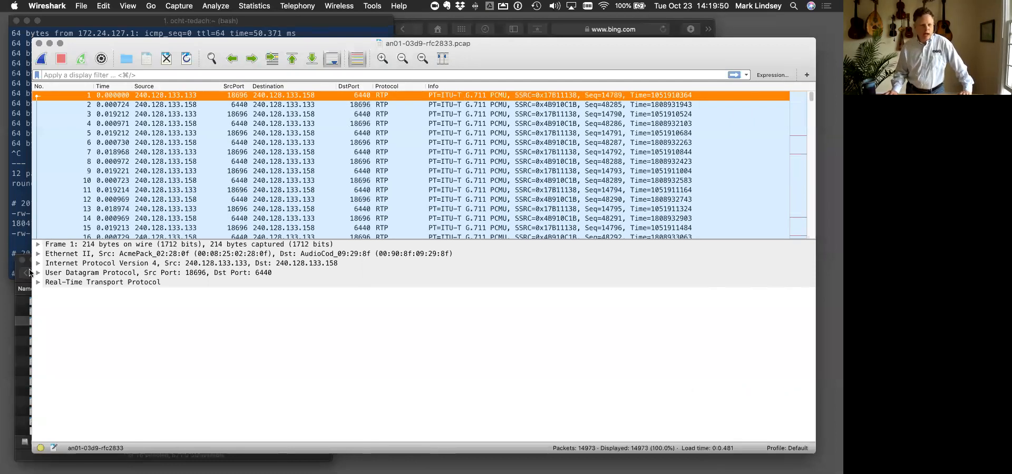
- Expand the Real-Time Transport Protocol details of packet 1 and examine its payload type and payload fields
click(37, 283)
click(37, 283)
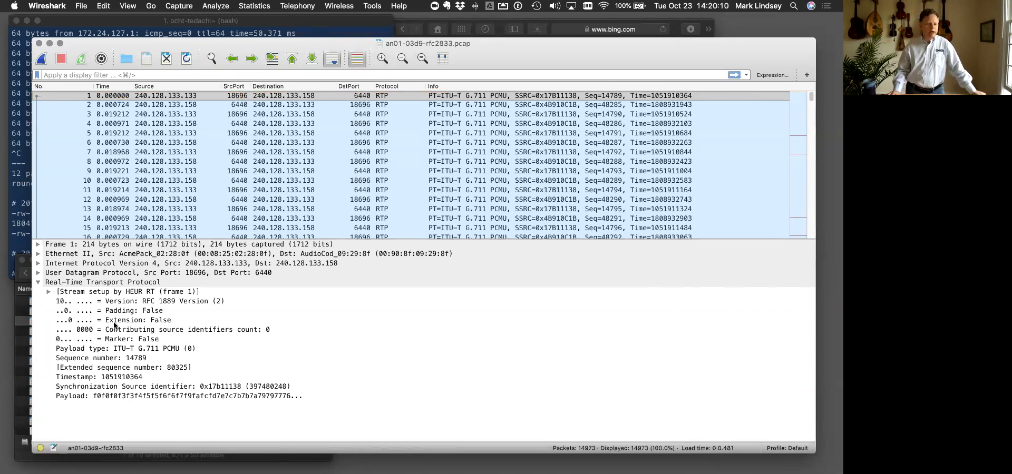
click(90, 351)
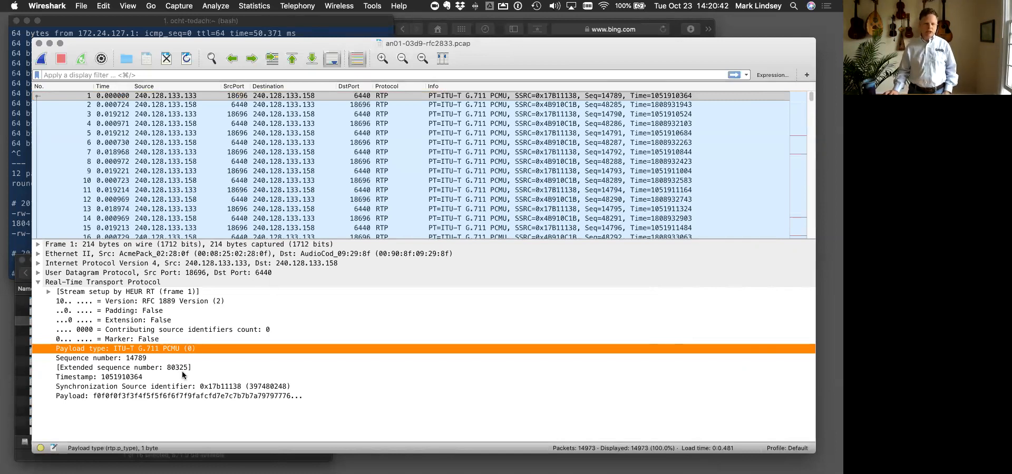
click(139, 396)
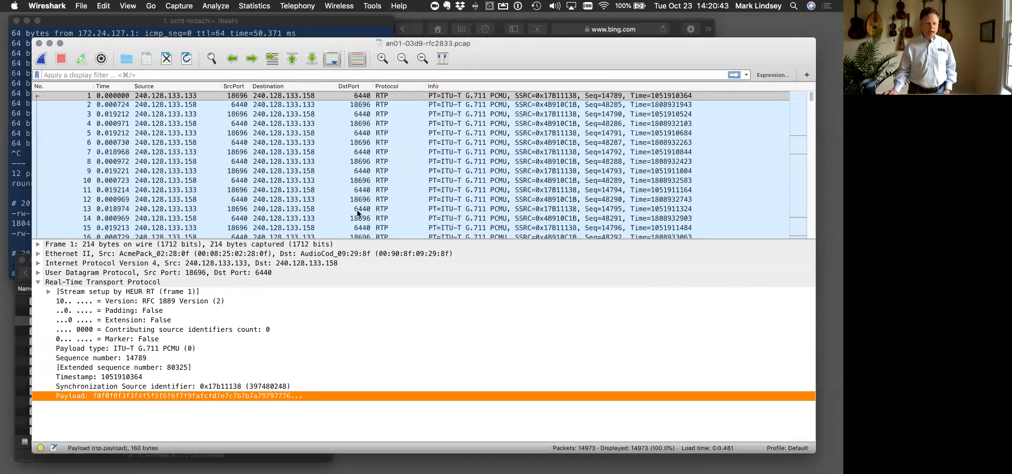
- Step through the RTP packets from packet 3 to packet 31, comparing their SSRC, sequence numbers and payloads
click(548, 114)
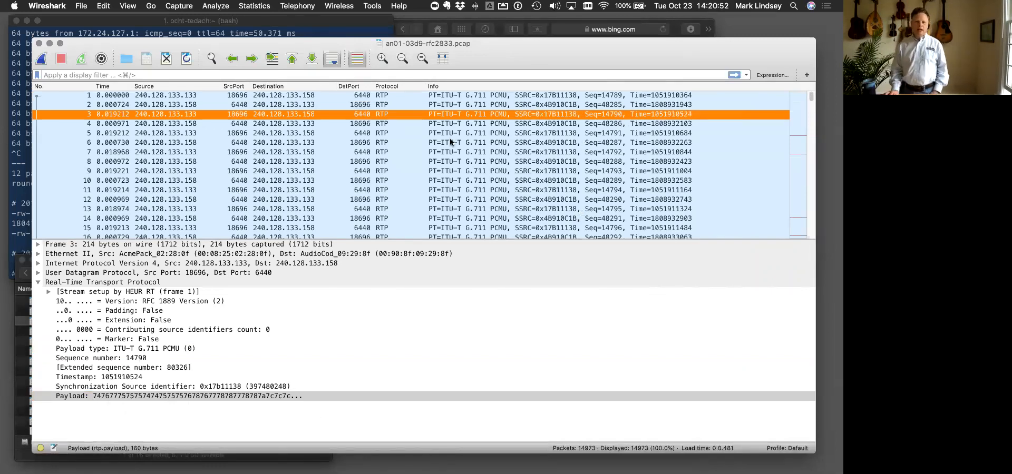
click(469, 122)
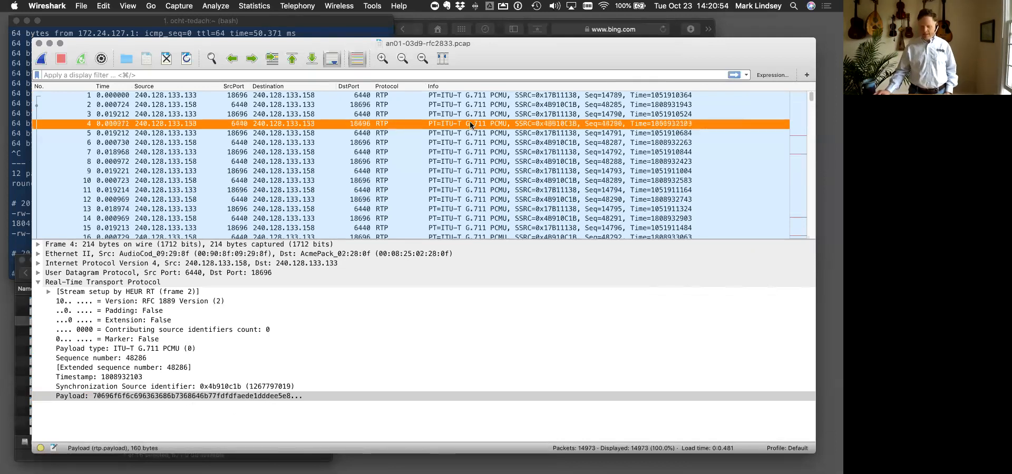
key(Down)
key(Down)
key(Down)
key(Down)
key(Down)
key(Down)
key(Down)
key(Down)
key(Down)
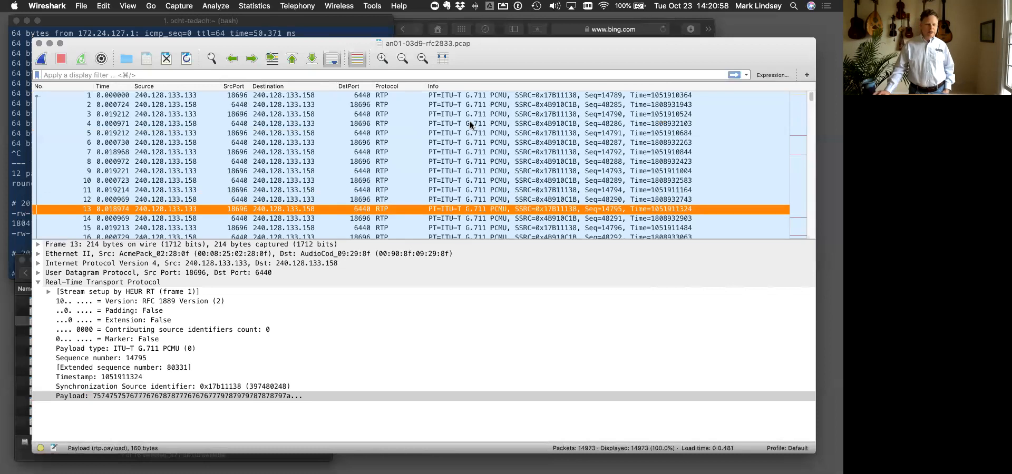
key(Down)
key(Down)
key(Down)
key(Down)
key(Down)
key(Down)
key(Down)
key(Down)
key(Down)
key(Down)
key(Down)
key(Down)
key(Down)
key(Down)
key(Down)
key(Down)
key(Down)
key(Down)
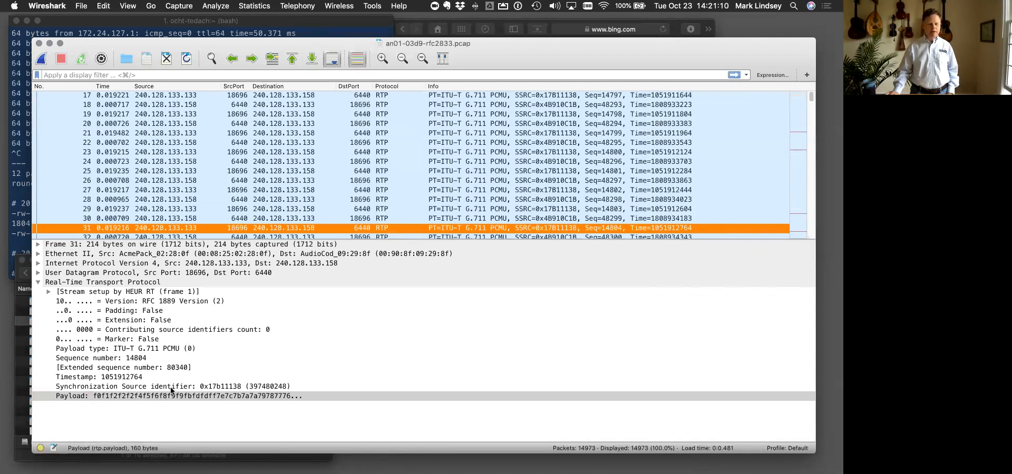
- Continue through the RTP packets from packet 32 to packet 42, watching the payload change in both directions
scroll(381, 227, down, 3)
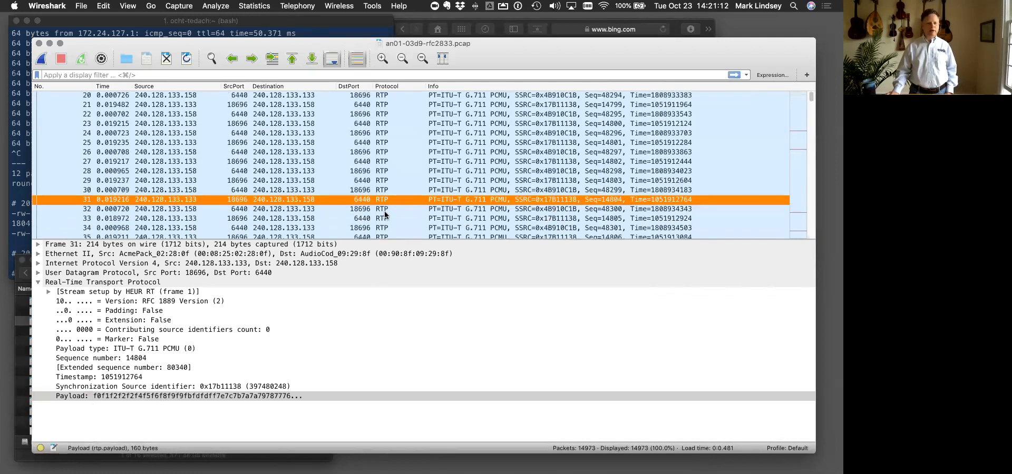
click(385, 213)
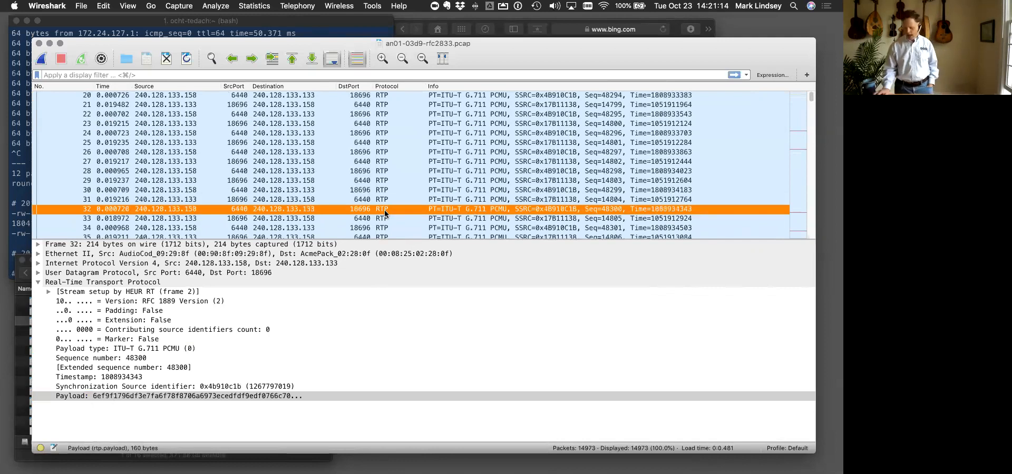
key(Down)
key(Down)
key(Down)
key(Down)
key(Down)
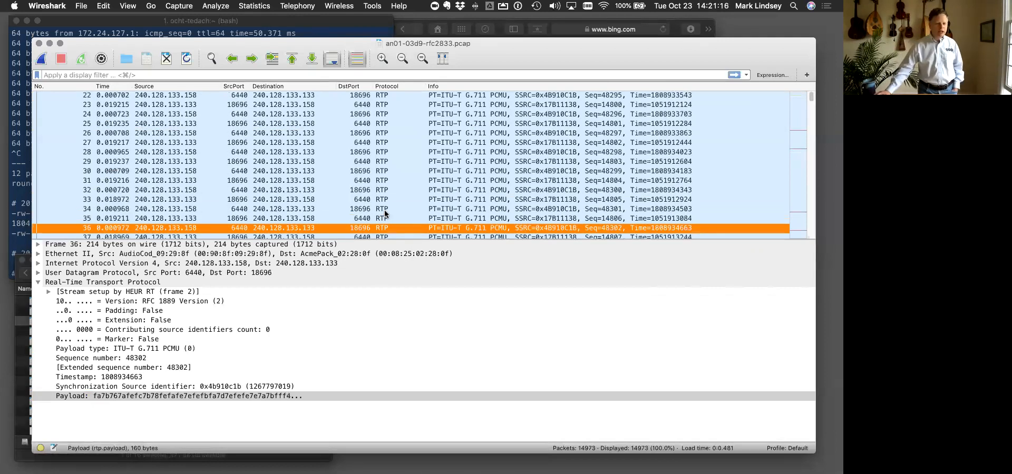
key(Down)
key(Down)
key(Down)
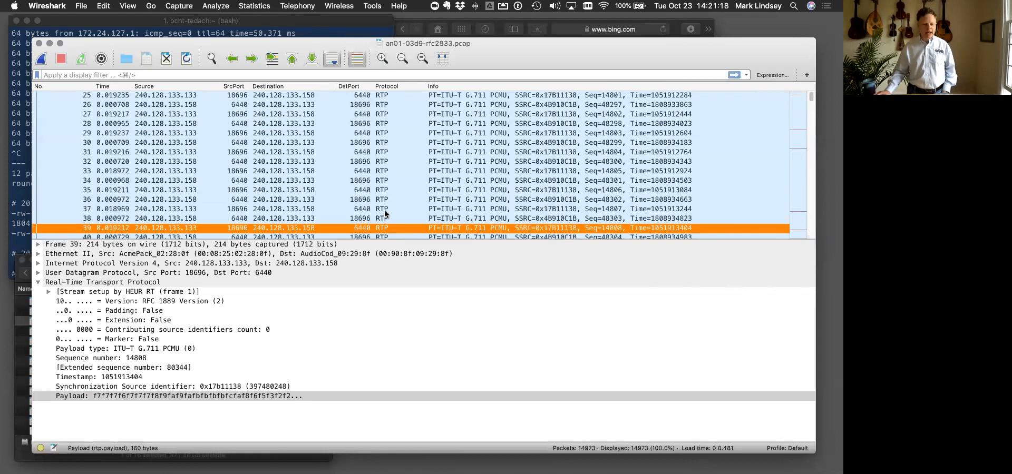
key(Down)
key(Down)
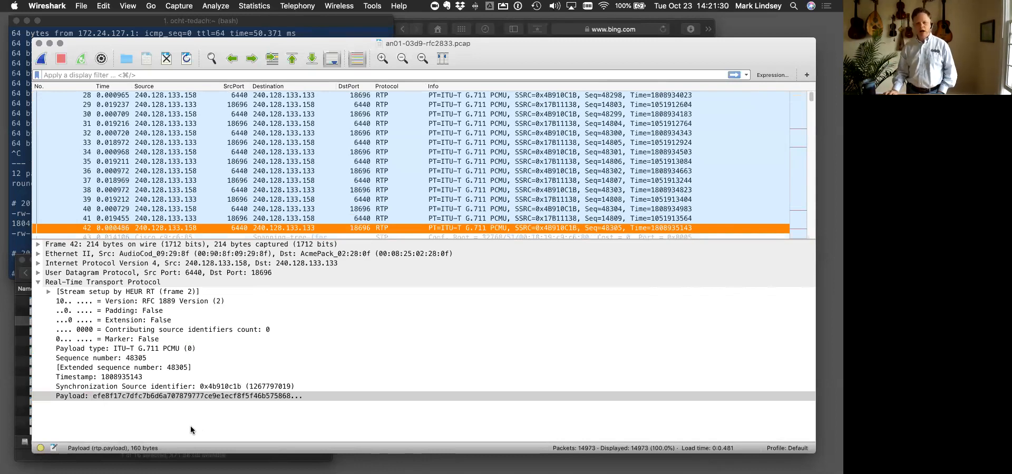
- Examine the payloads of RTP packets 44 to 48, just after the spanning-tree packet
scroll(329, 176, down, 3)
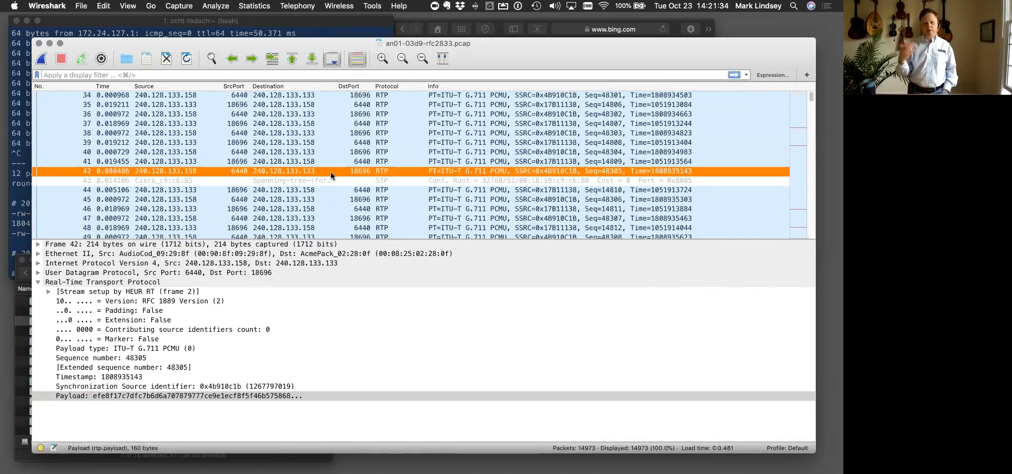
click(307, 190)
click(305, 209)
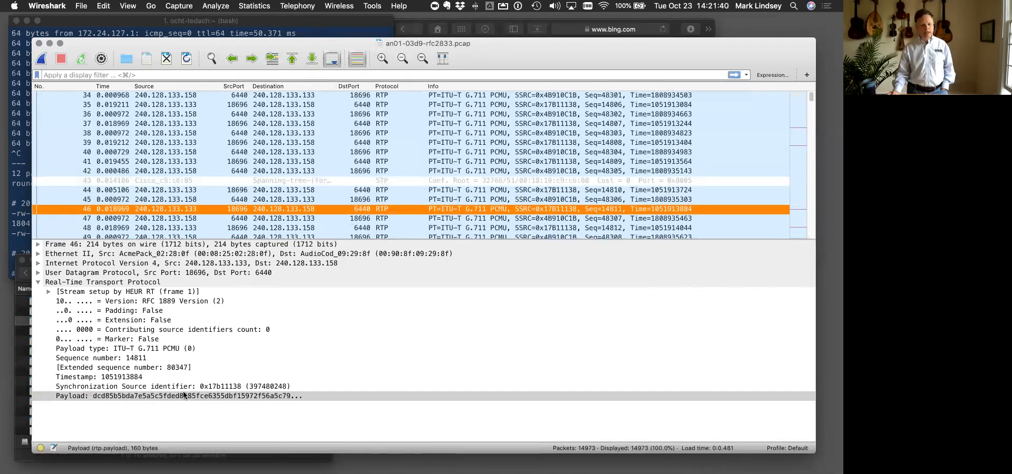
click(183, 397)
click(268, 218)
click(265, 230)
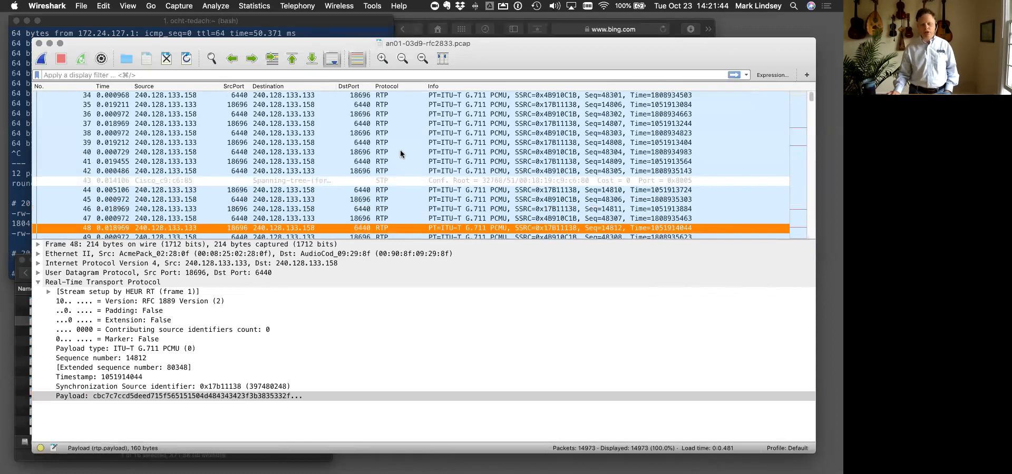
- Move the capture window slightly up and apply the display filter sip to the packet list
drag(503, 46, 503, 42)
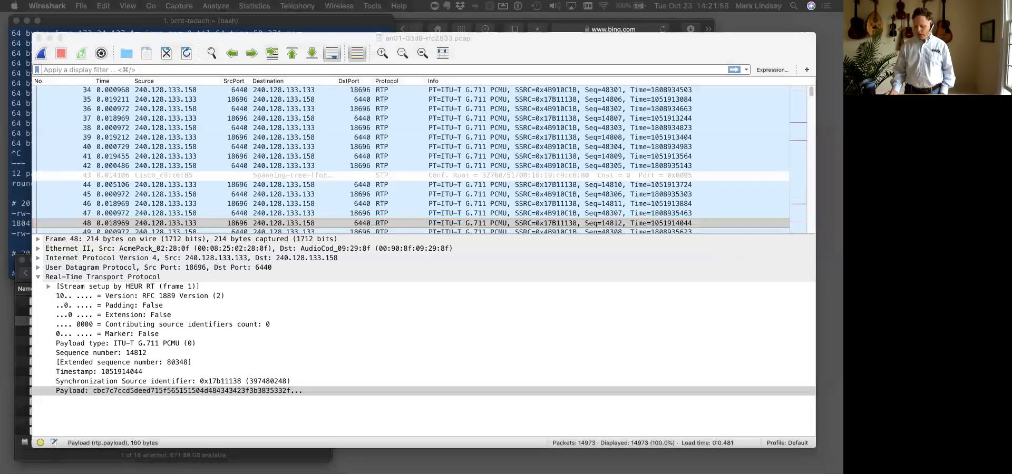
click(229, 70)
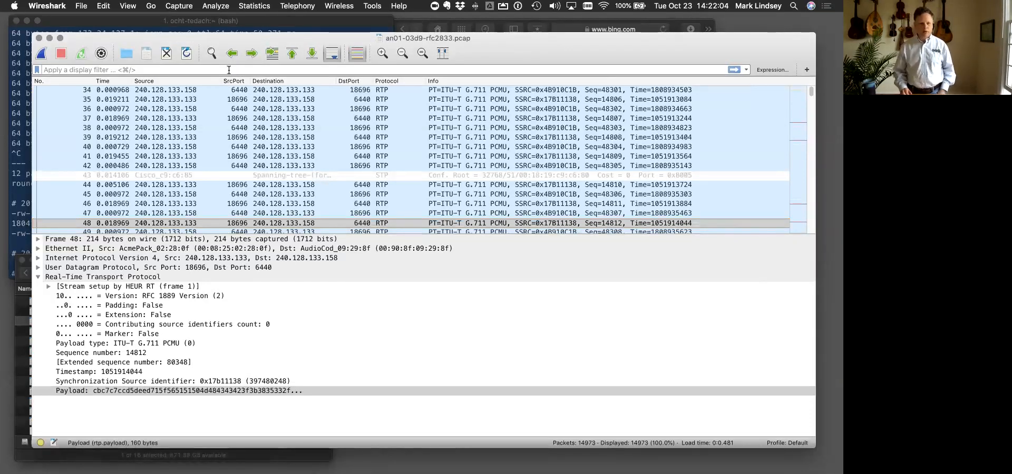
text(sip)
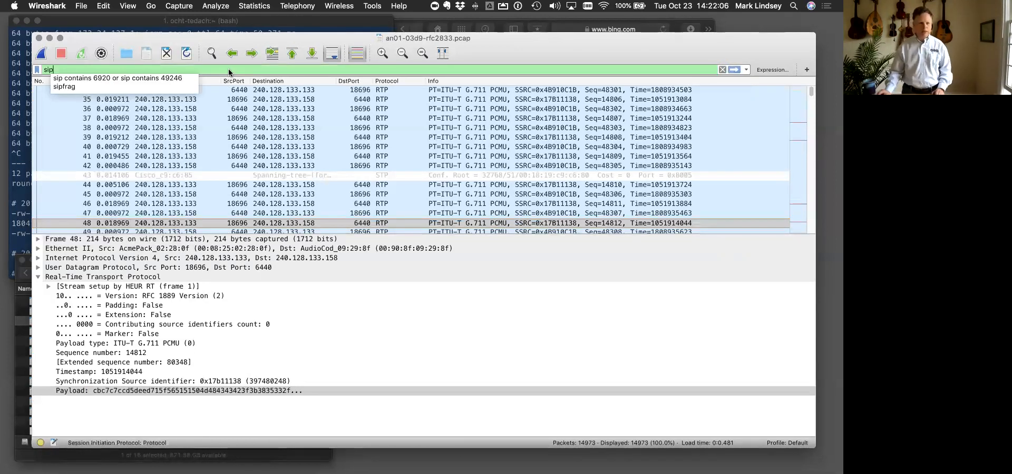
key(Return)
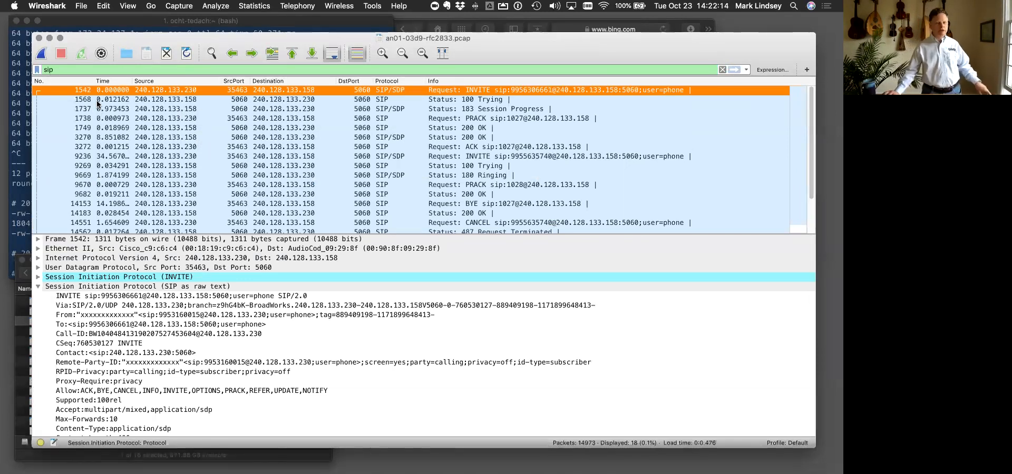
- Sort the packet list by packet number and step through the SIP messages from packet 1568 to packet 3270
click(85, 81)
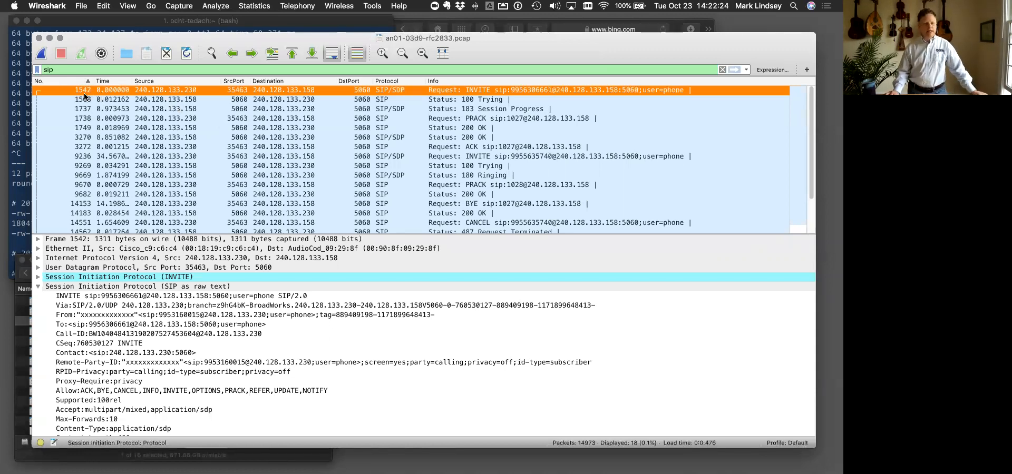
click(83, 100)
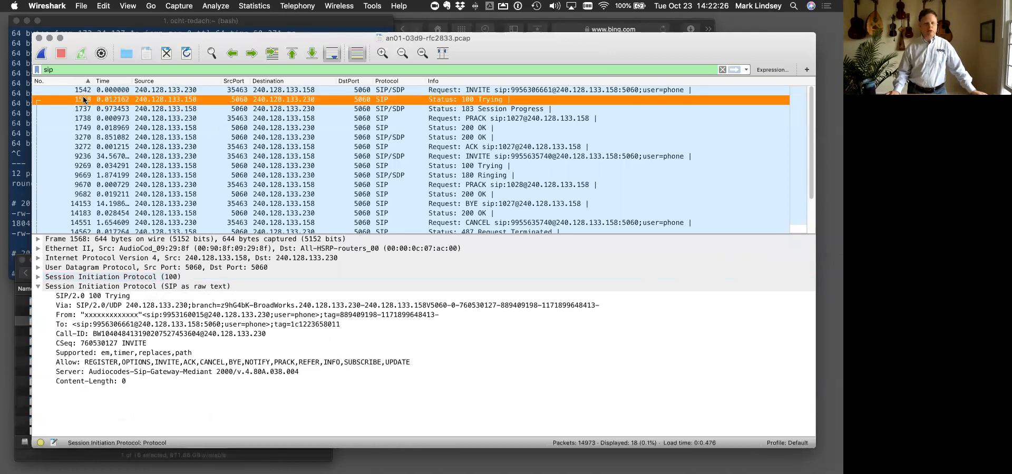
click(84, 109)
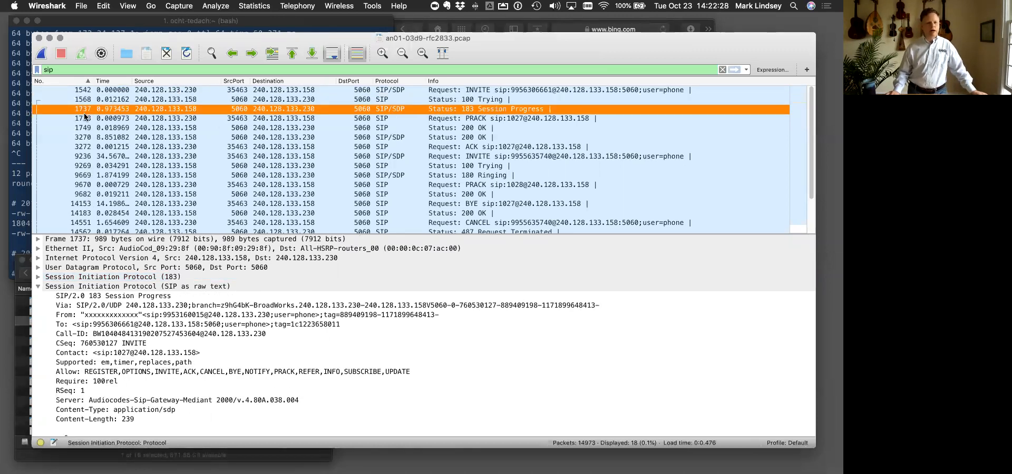
click(84, 117)
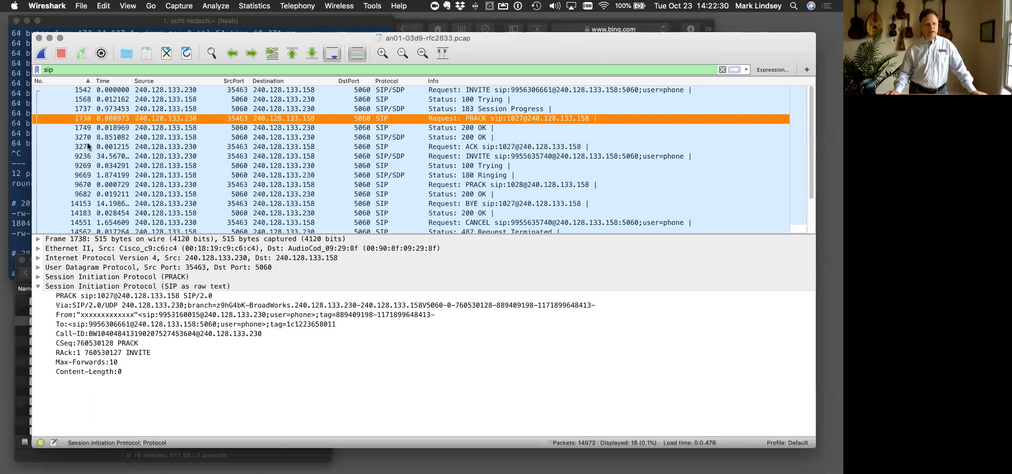
click(88, 130)
click(88, 137)
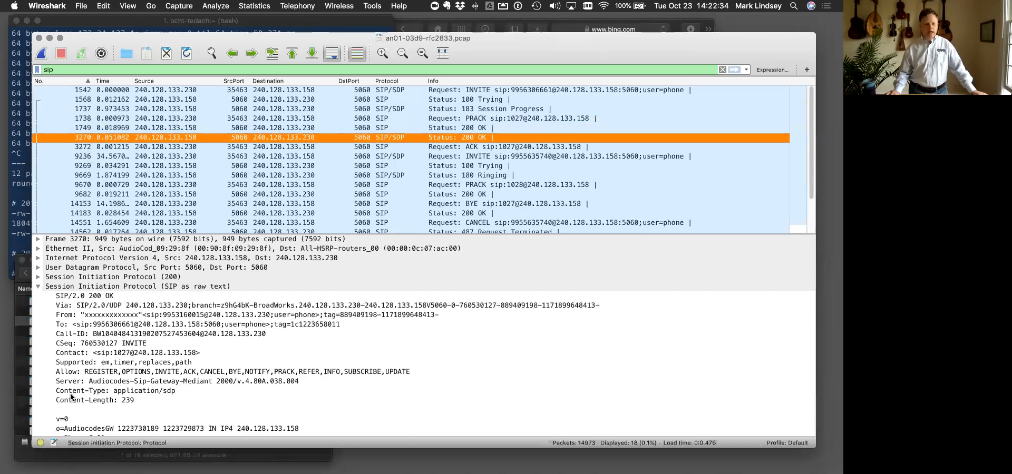
- Compare the CSeq and Call-ID headers of 200 OK packet 3270 with INVITE packet 1542 and 183 Session Progress packet 1737, reviewing the remaining SIP messages
click(136, 343)
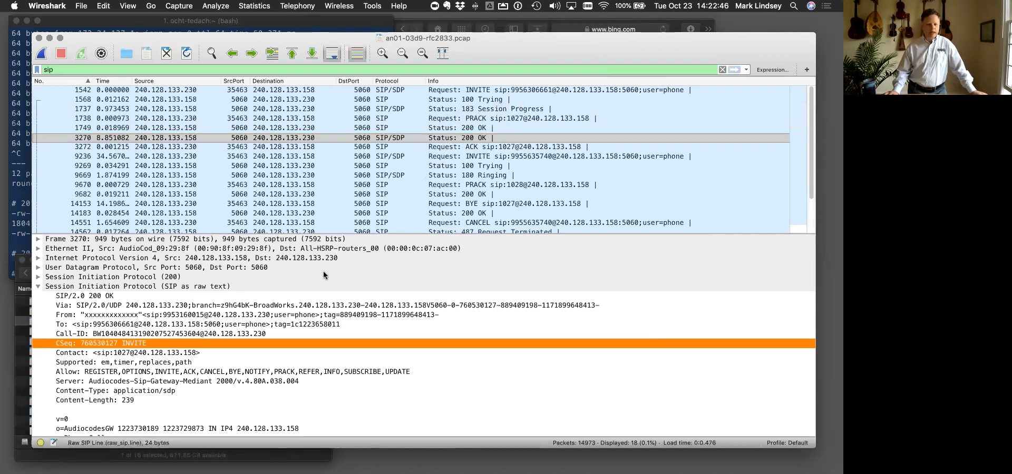
click(94, 333)
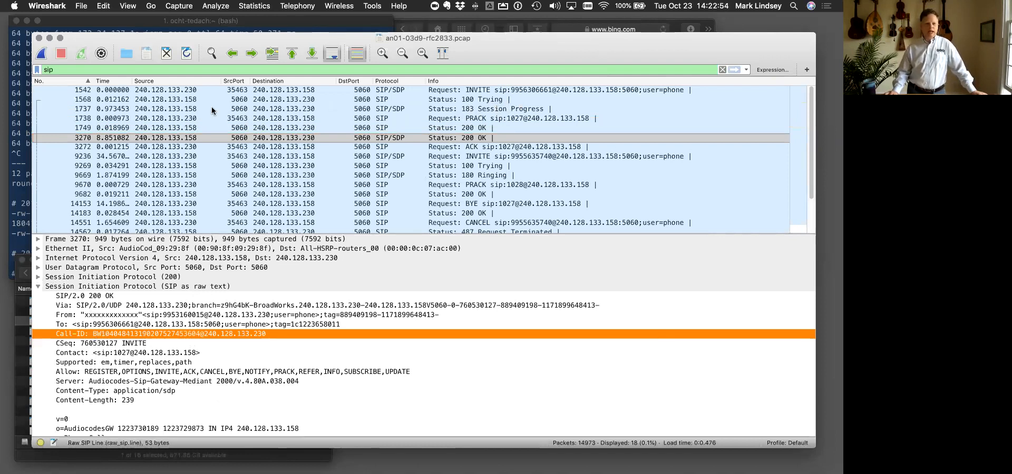
click(163, 92)
click(50, 68)
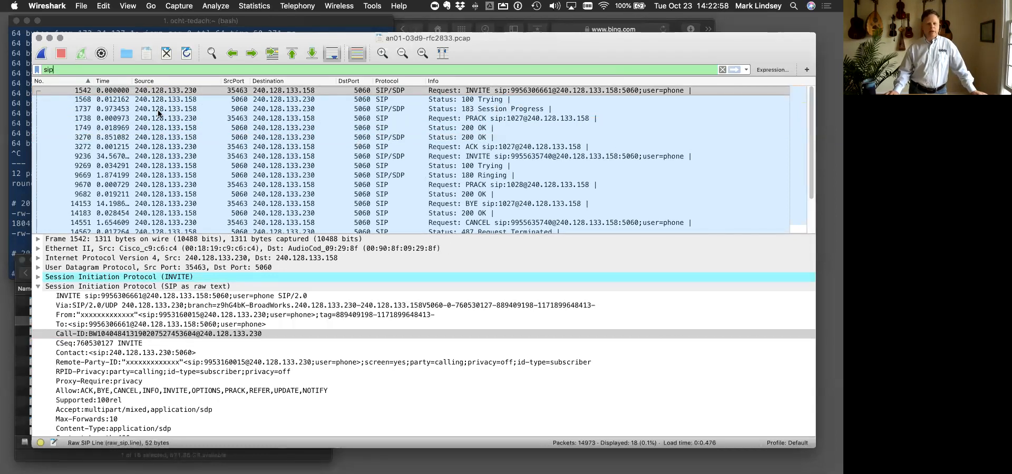
click(413, 94)
click(407, 108)
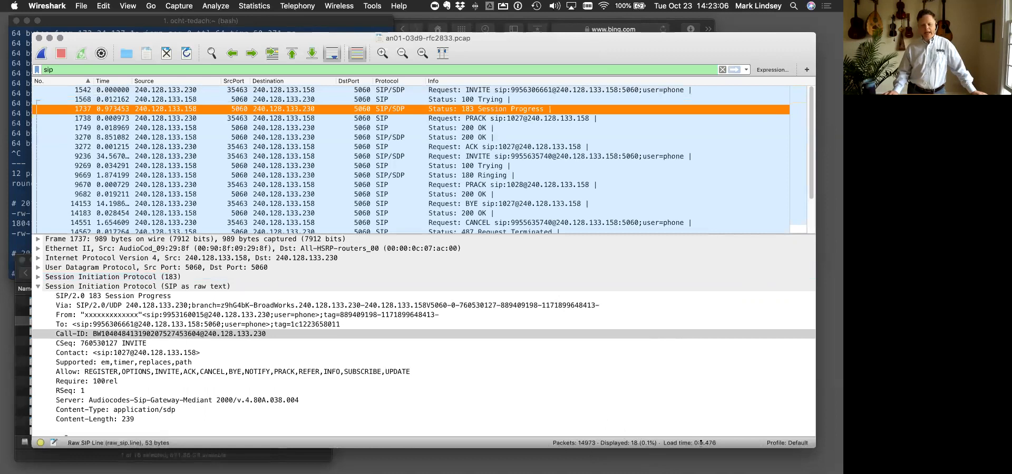
scroll(539, 184, down, 3)
scroll(539, 184, up, 2)
scroll(540, 184, down, 2)
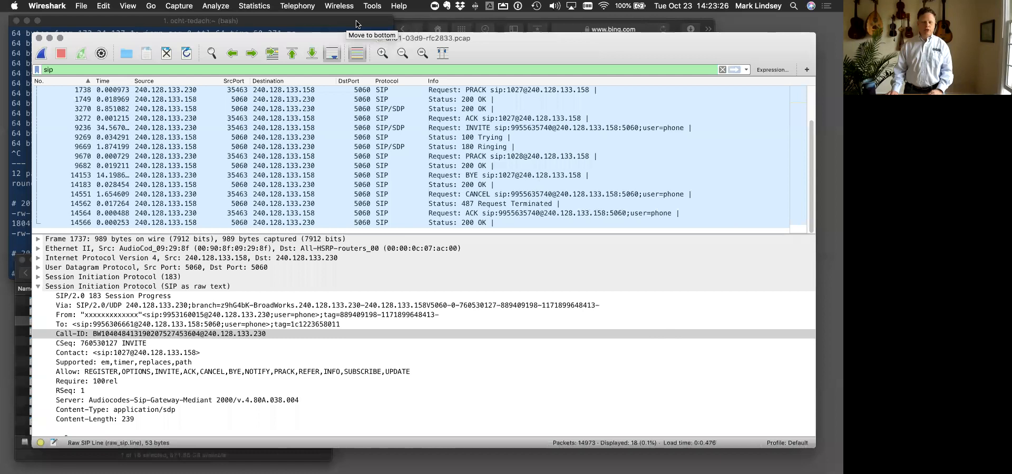
- Switch to the Google Chrome presentation and show slide 17, Display Filters - Popular filters for VoIP
key(ctrl+Up)
click(539, 32)
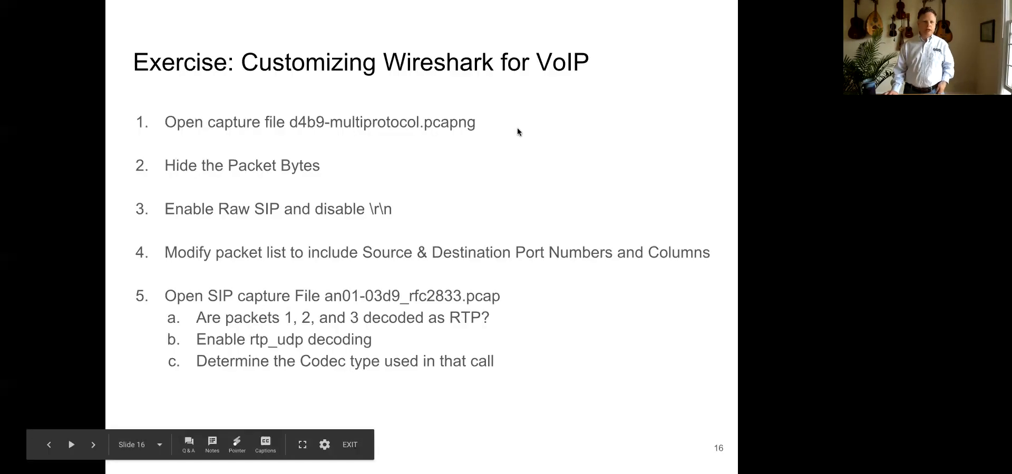
key(Left)
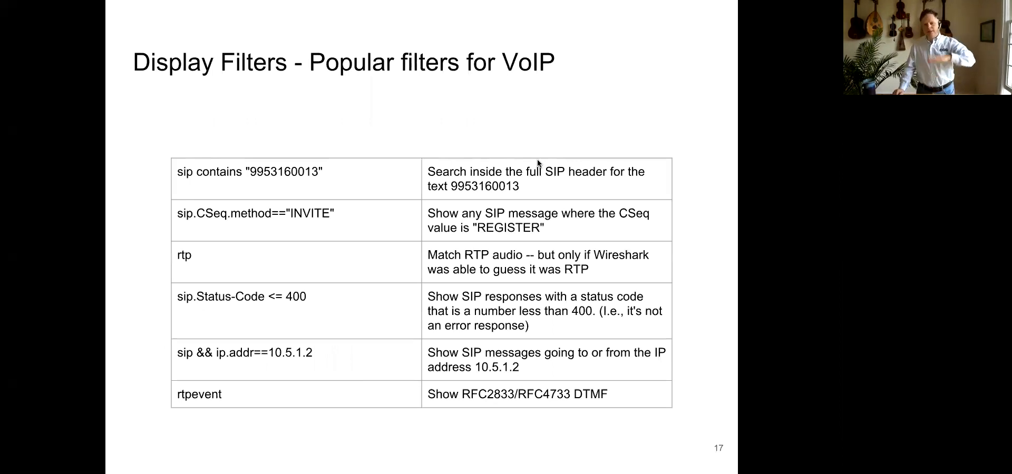
- Return to Wireshark on Desktop 1 and apply the display filter sip contains "995316" to the packet list
key(ctrl+Up)
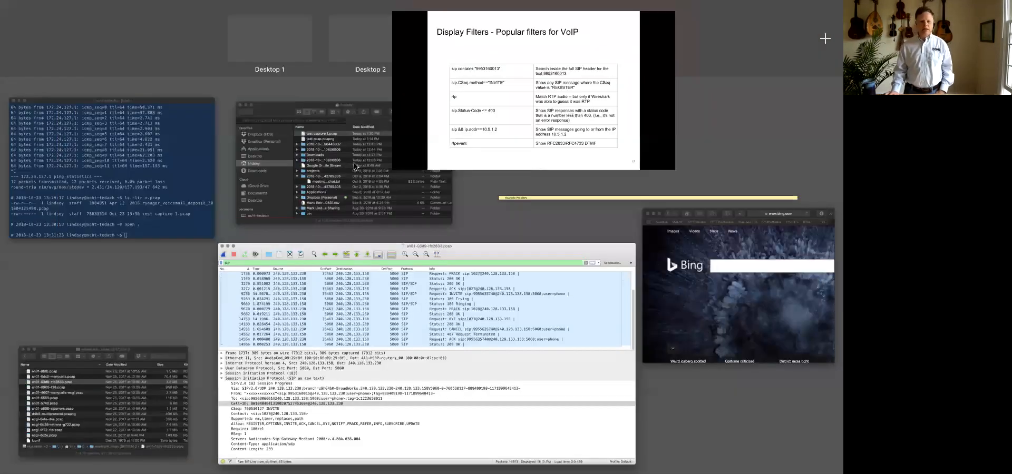
mouse_move(294, 37)
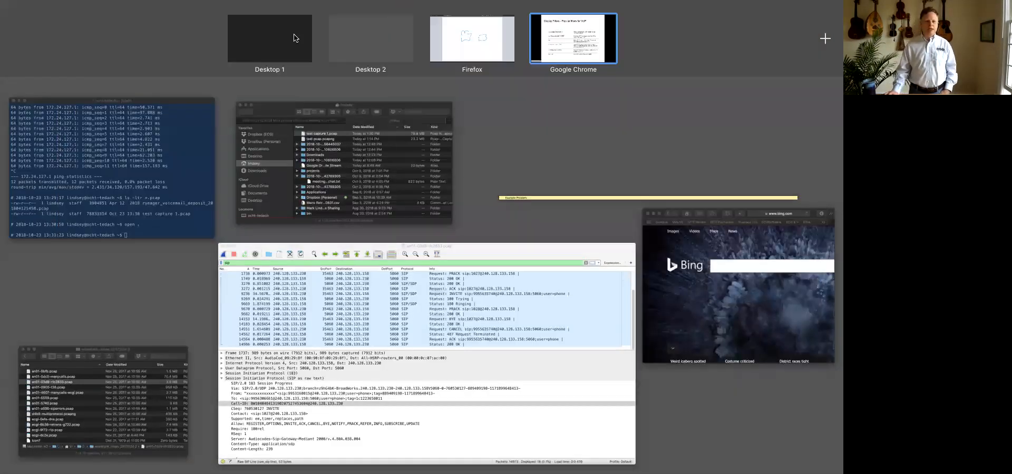
click(261, 69)
key(BackSpace)
key(BackSpace)
key(BackSpace)
text(sip contain)
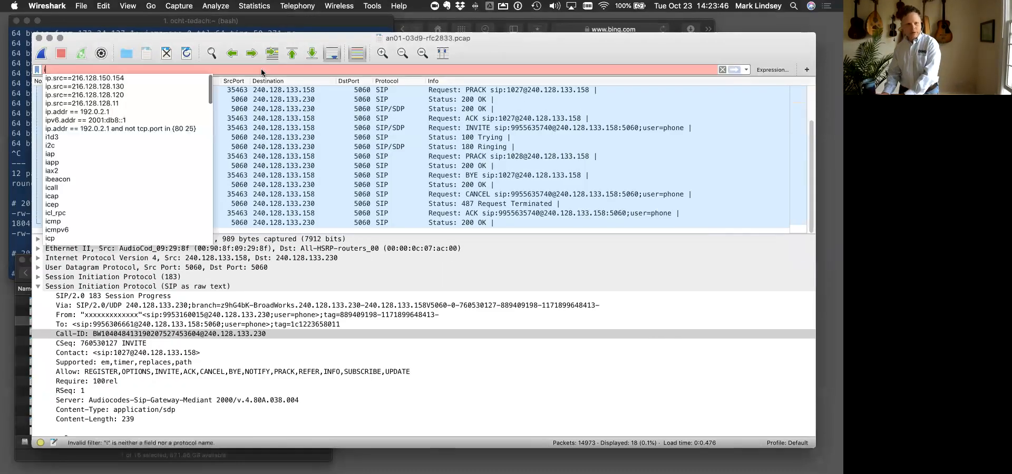
text(s ")
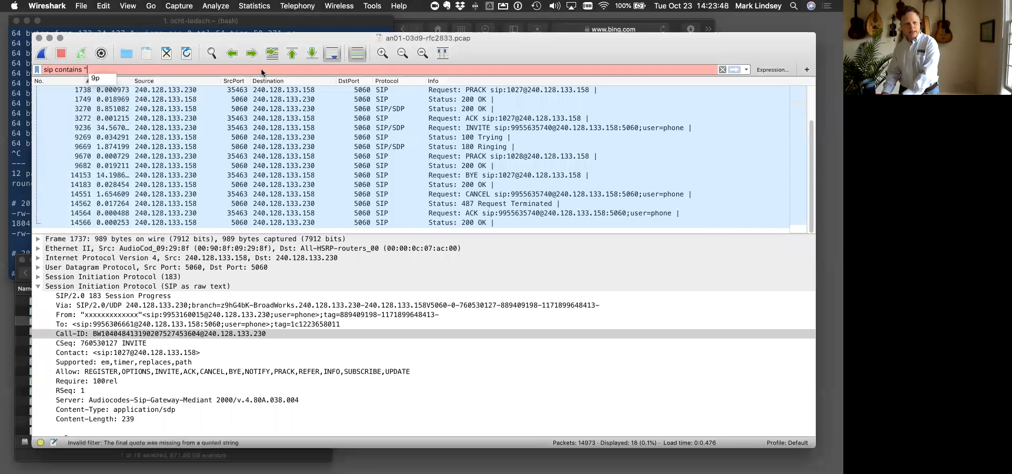
text(995316")
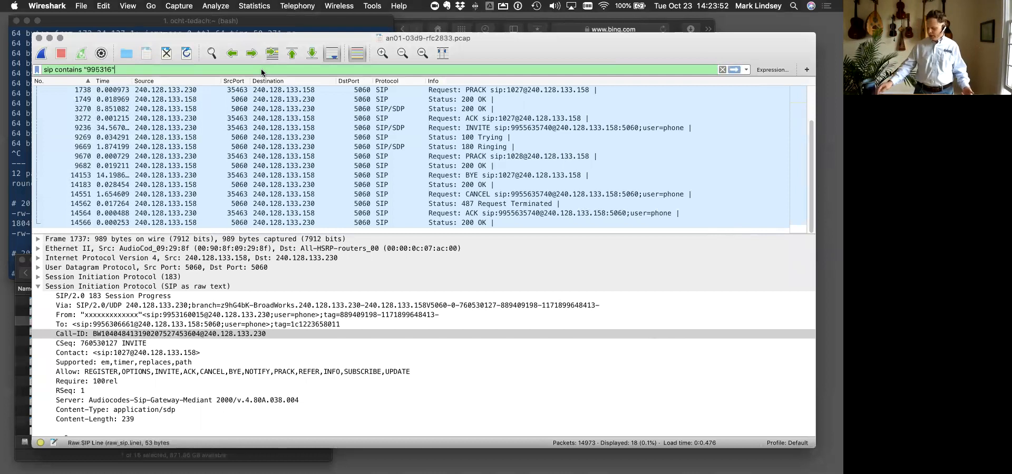
key(Return)
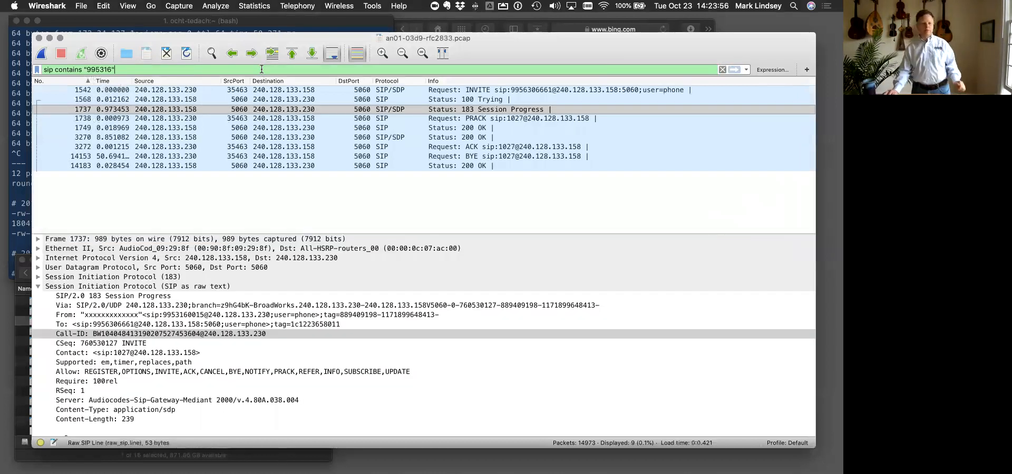
- Inspect the From and To headers of INVITE packet 1542 to locate the text matched by the filter
click(168, 90)
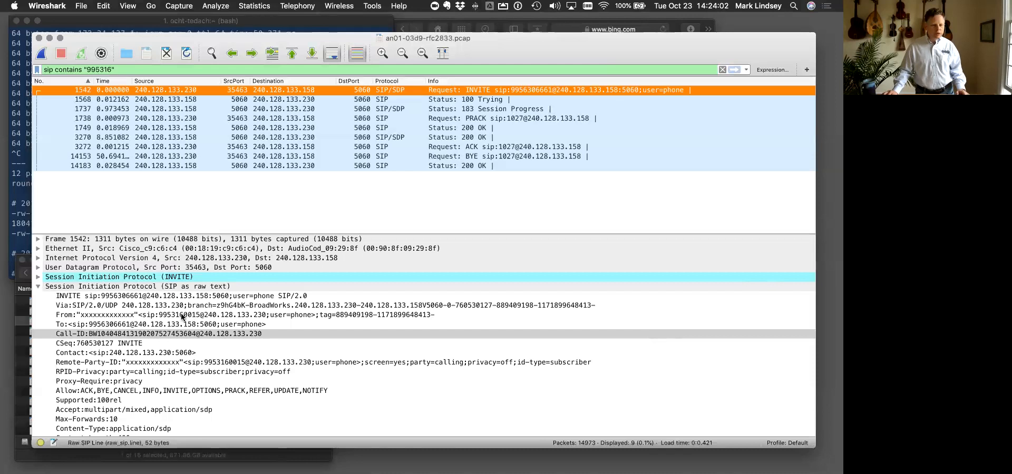
click(183, 315)
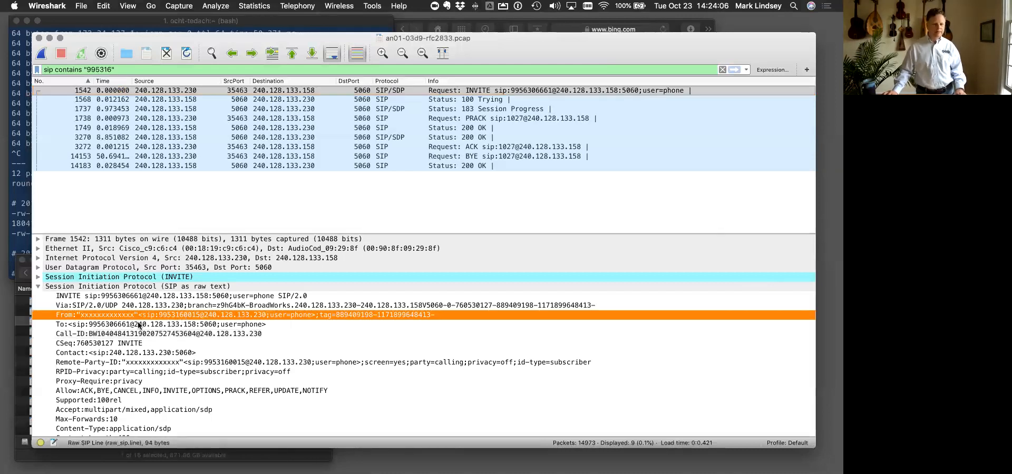
click(138, 324)
click(166, 315)
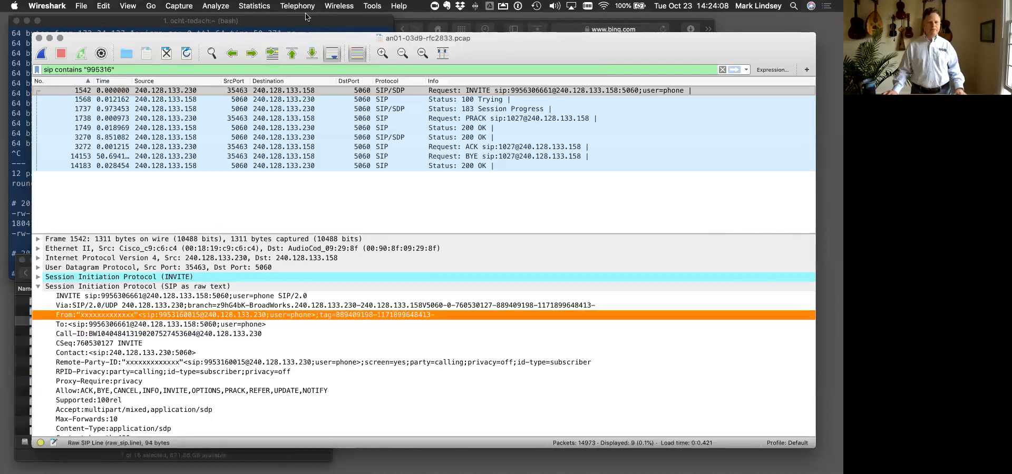
- Switch back to the popular VoIP display filters slide in Google Chrome
key(ctrl+Up)
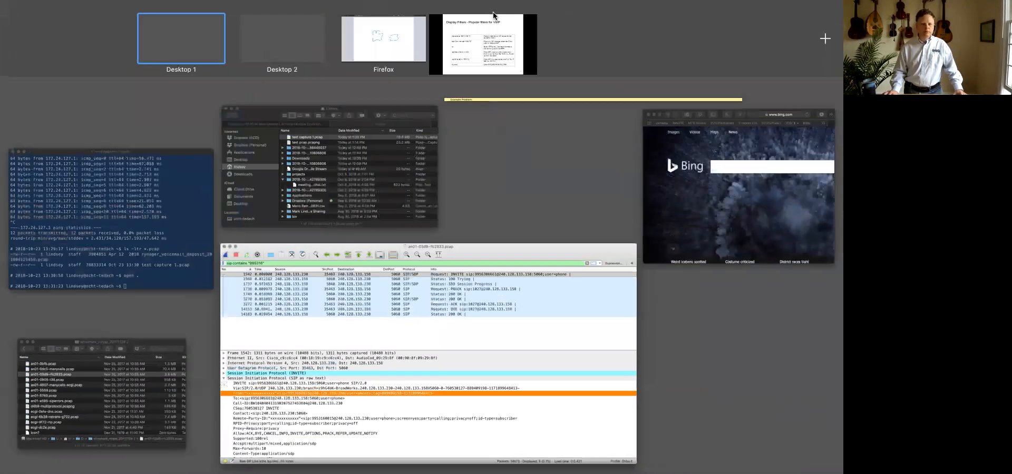
click(483, 37)
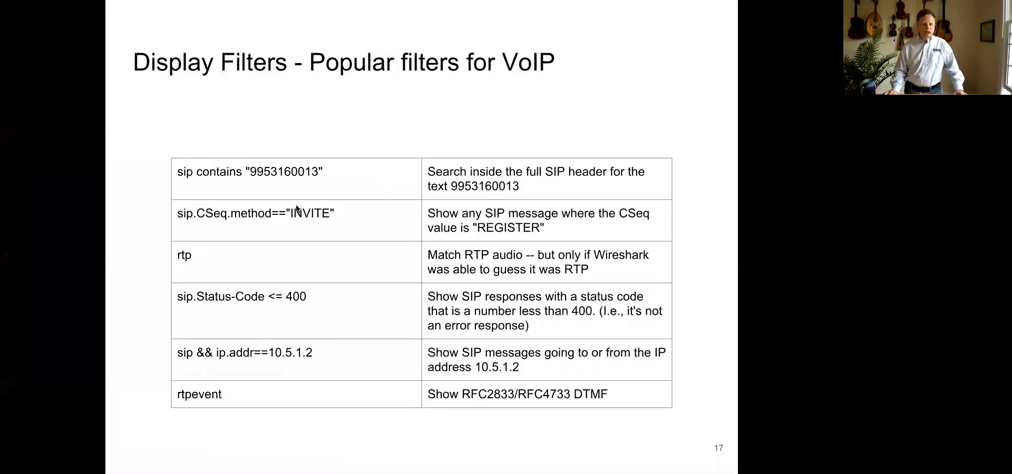
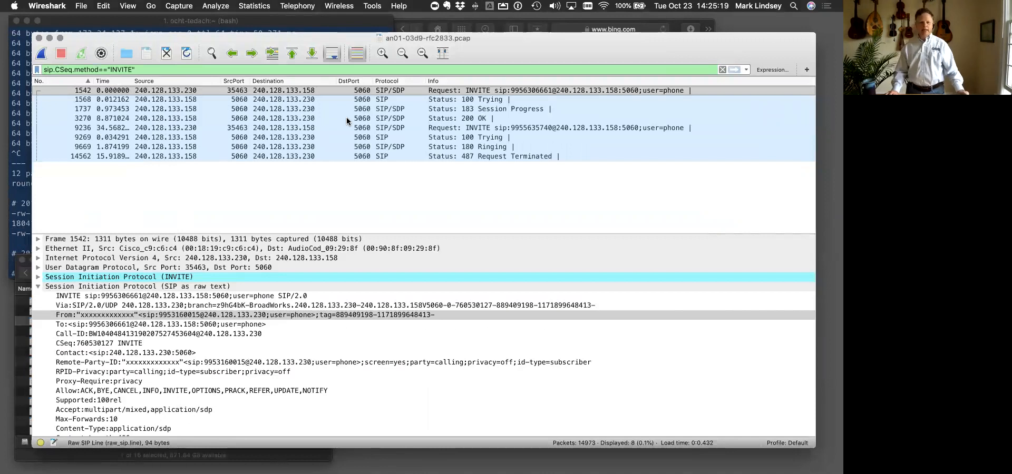
- Inspect the CSeq header across the filtered request and response packets, from INVITE packet 1542 through Ringing packet 9669
click(98, 344)
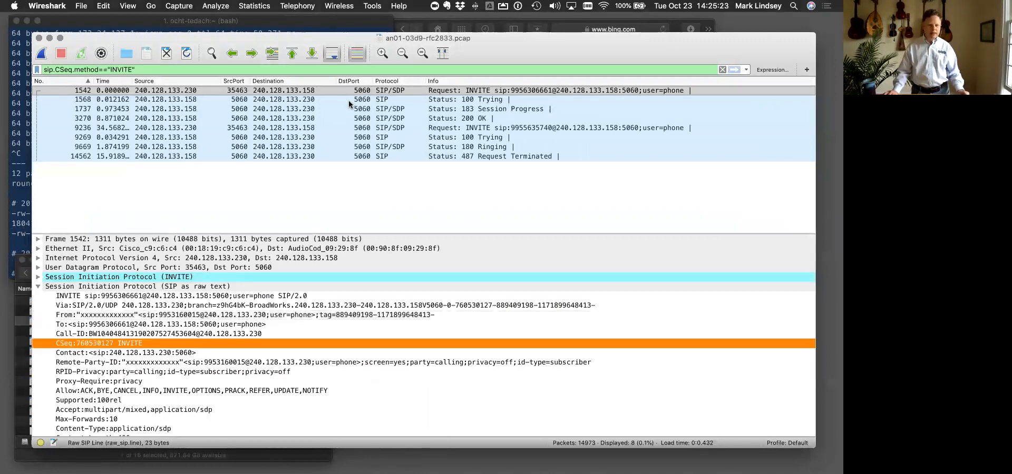
click(355, 100)
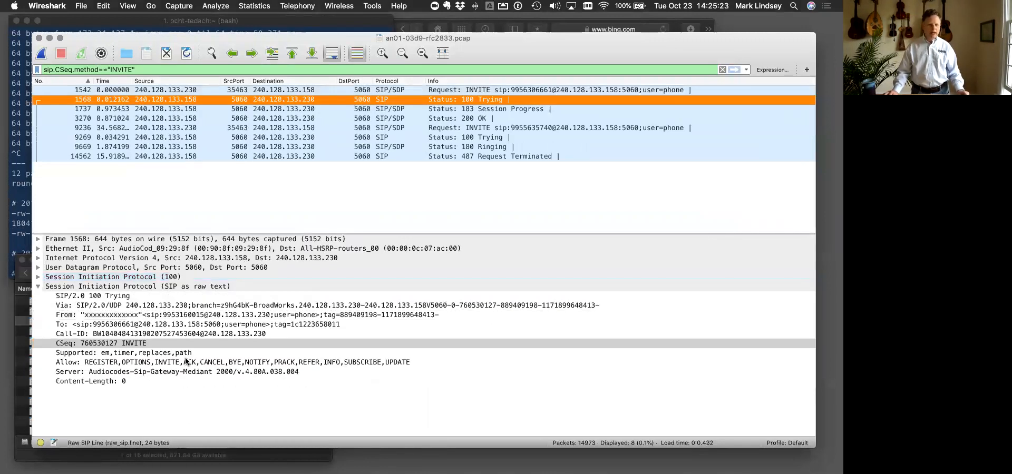
click(289, 109)
click(286, 119)
click(284, 129)
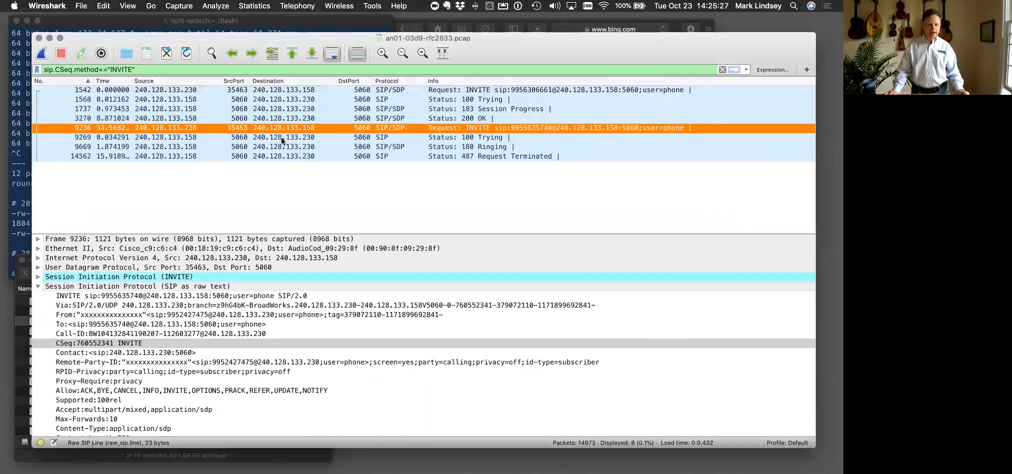
click(278, 148)
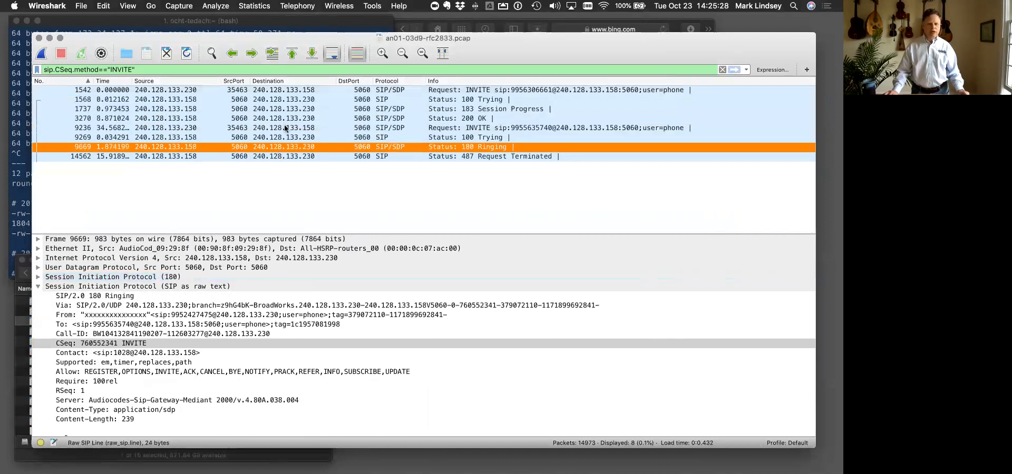
click(285, 90)
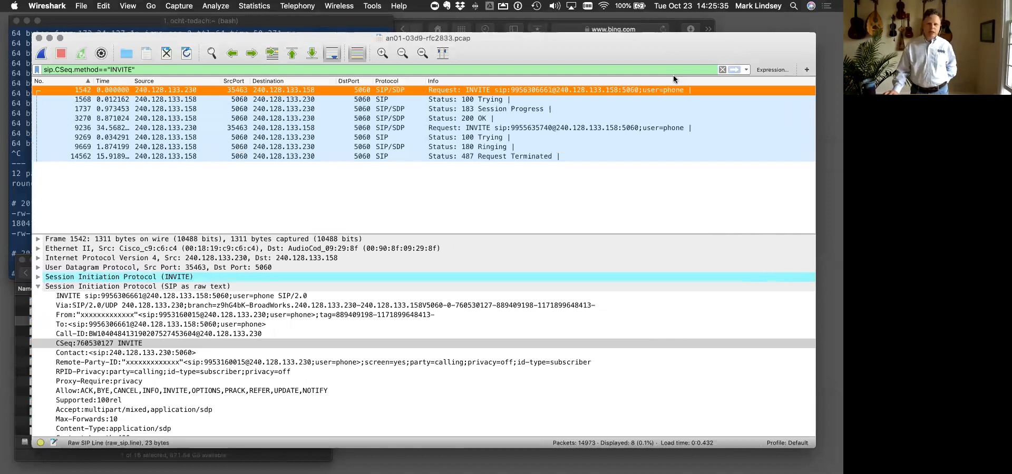
- Clear the INVITE display filter and reapply the previously used filter sip contains "995316"
click(722, 69)
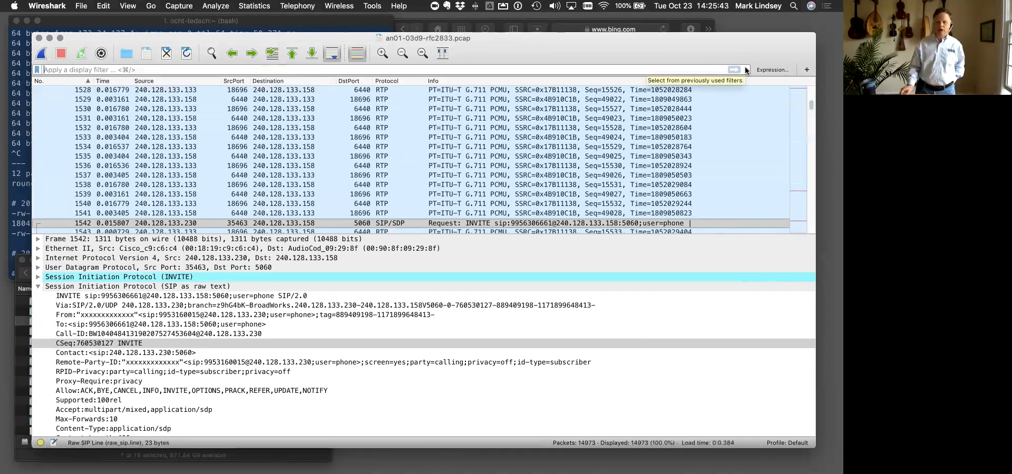
click(746, 70)
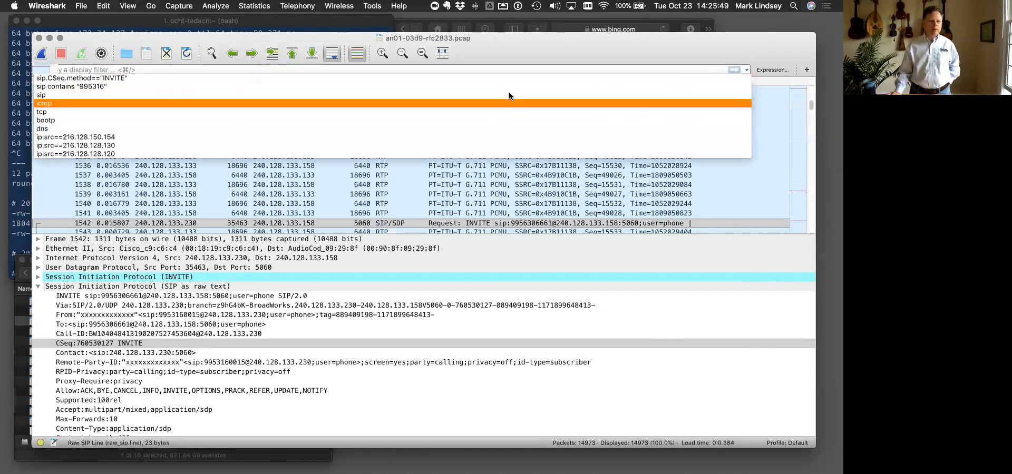
click(118, 86)
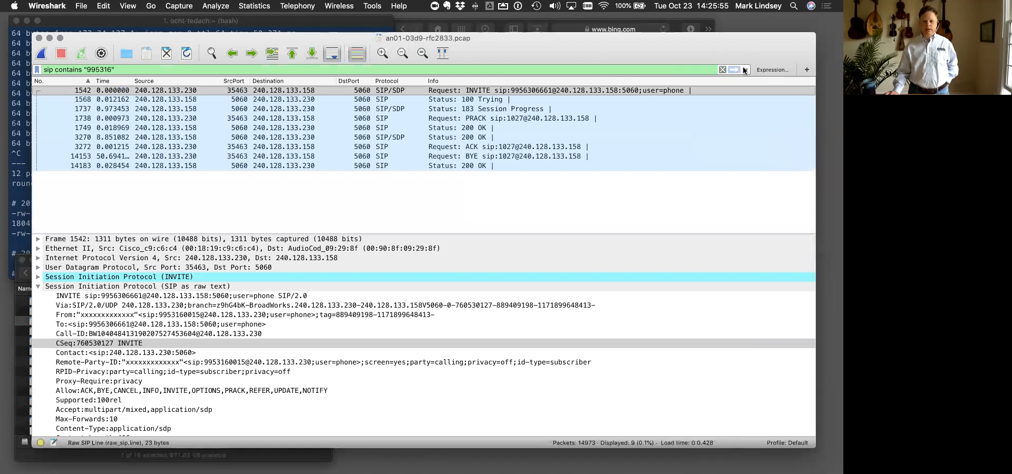
- Open the display filter expression builder and expand the fields of SIP - Session Initiation Protocol
click(780, 70)
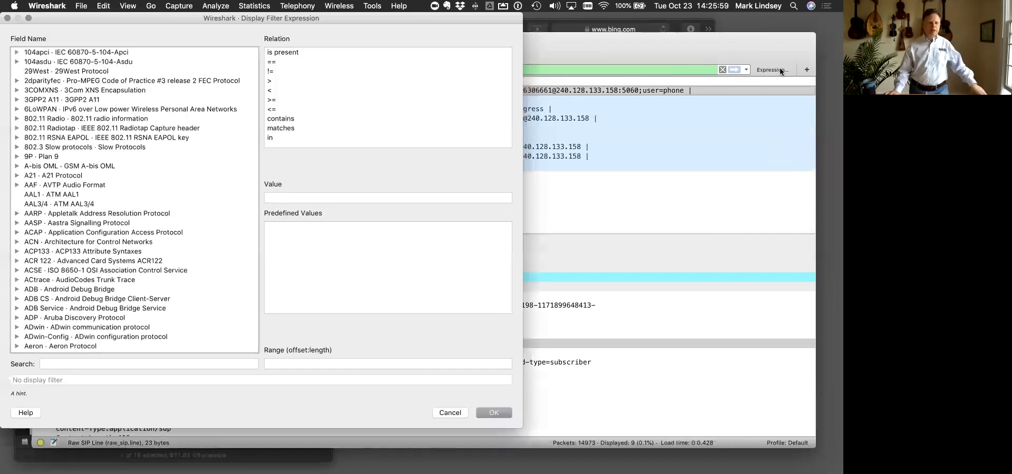
scroll(212, 113, down, 10)
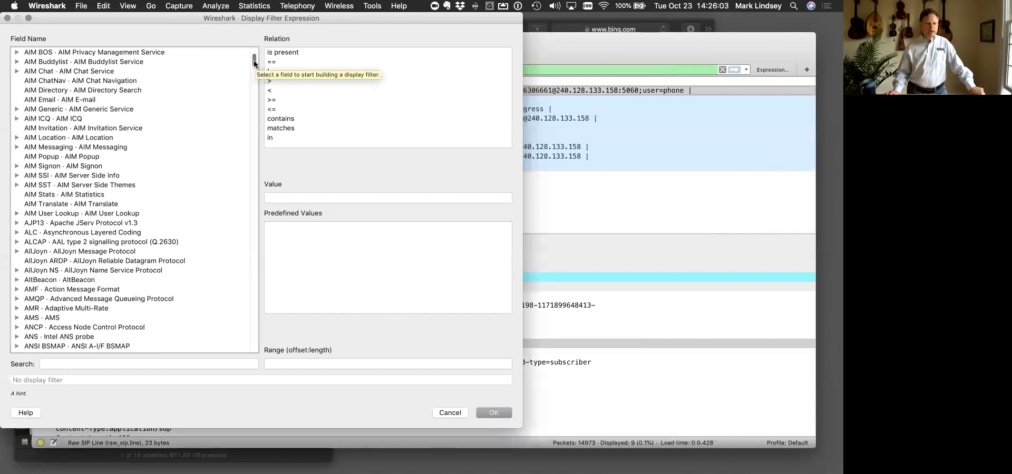
drag(254, 63, 270, 312)
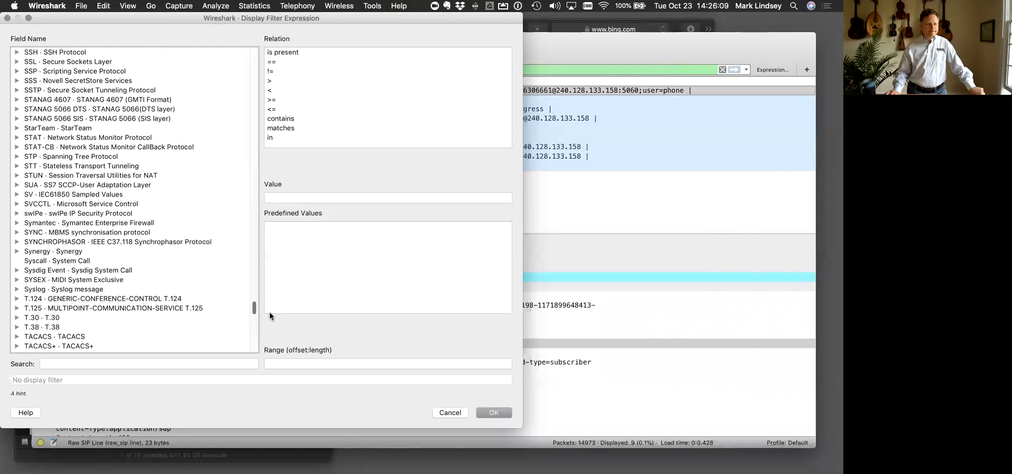
scroll(254, 211, up, 5)
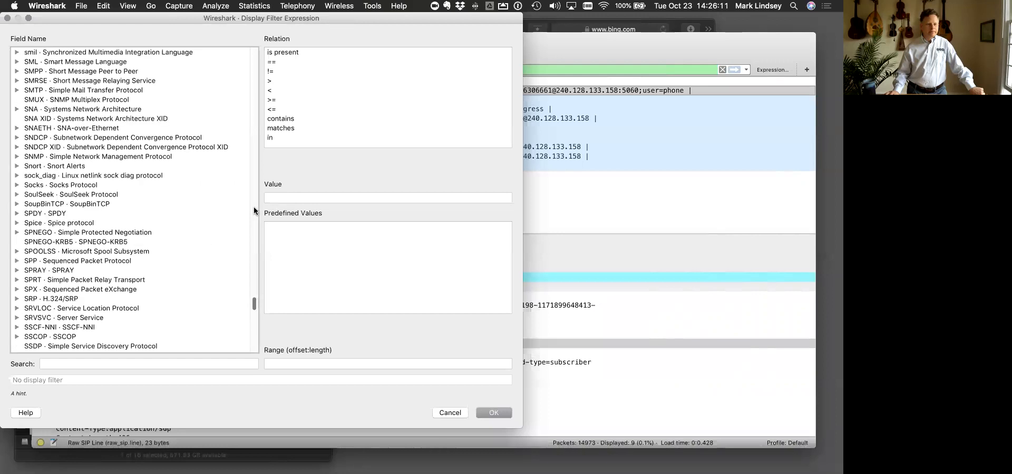
scroll(254, 211, up, 3)
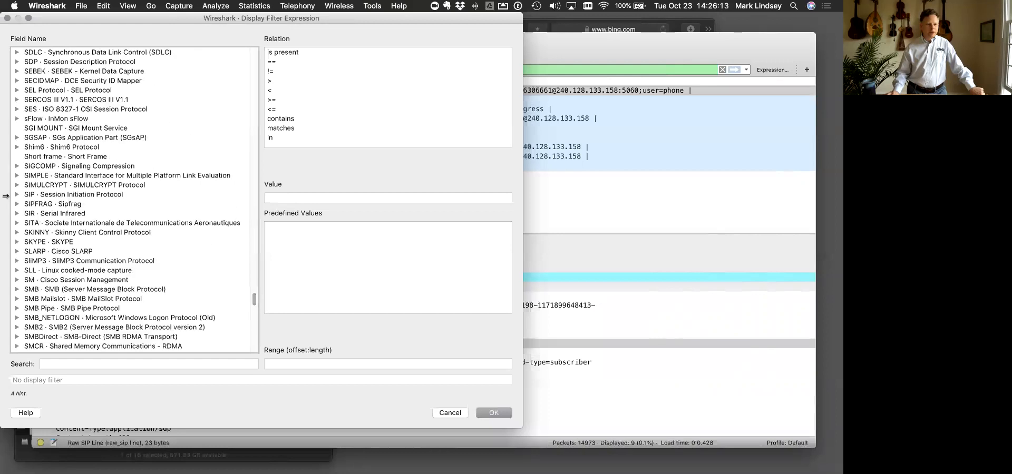
click(16, 195)
- Choose the SIP field sip.CSeq.method with the relation "is present" and insert the expression into the display filter
scroll(91, 215, down, 5)
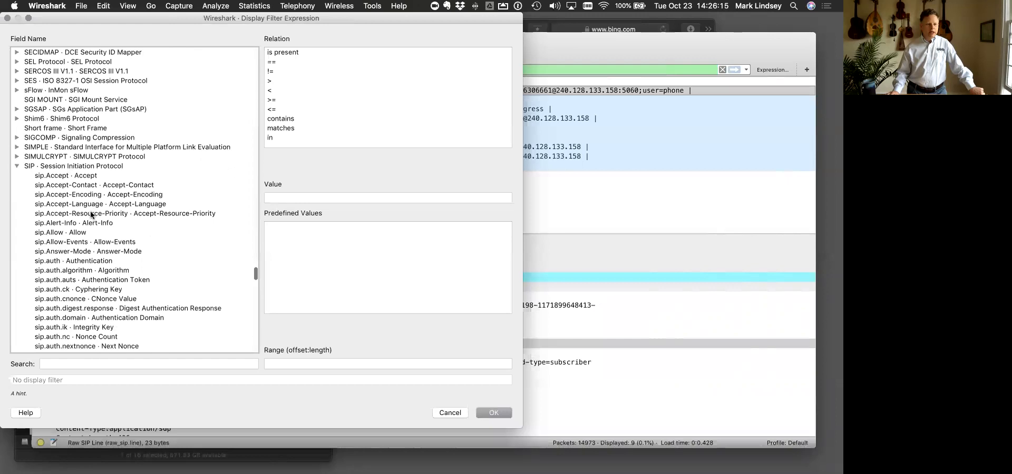
scroll(79, 216, down, 5)
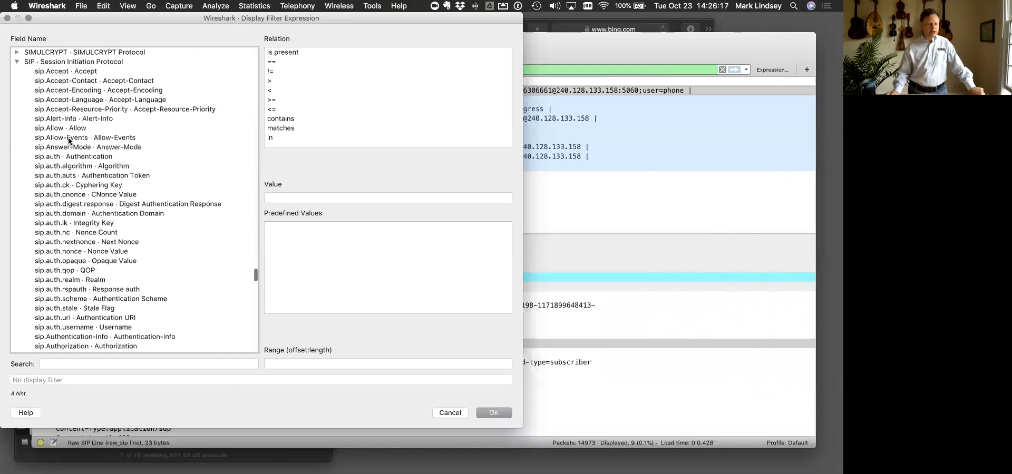
scroll(69, 241, down, 15)
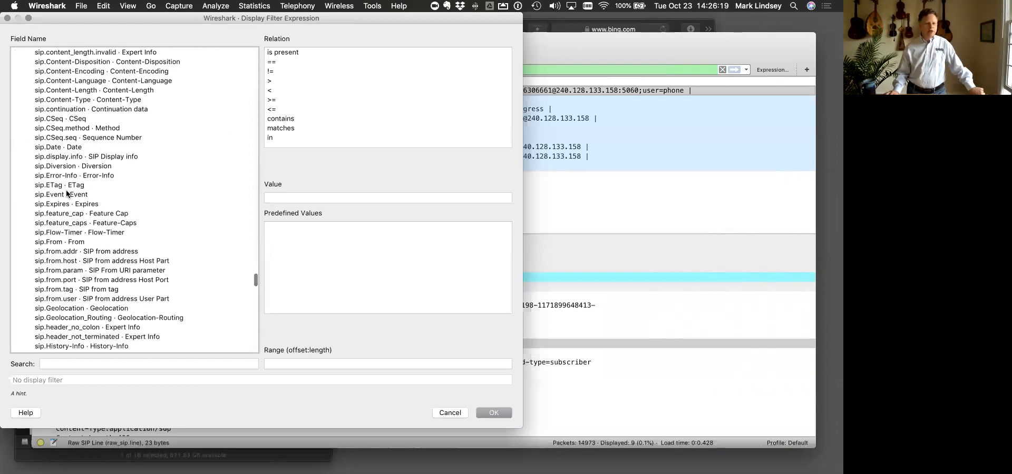
click(73, 128)
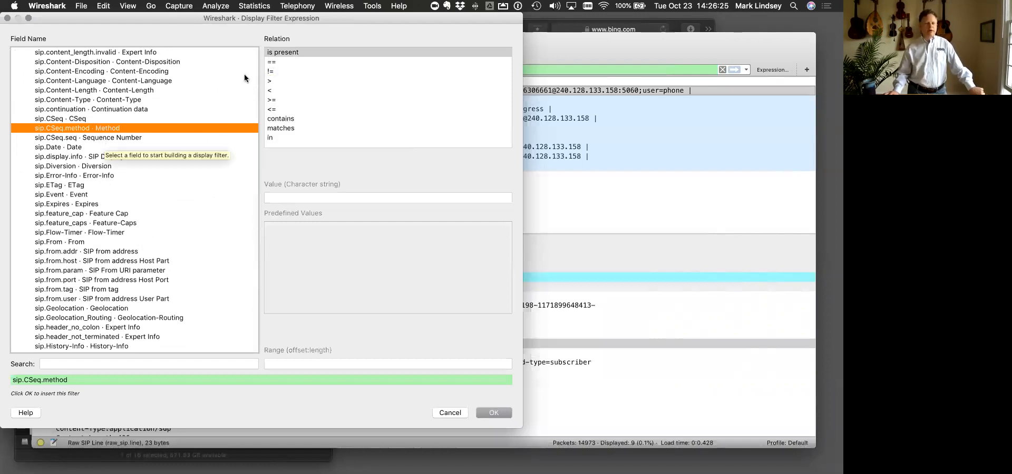
click(300, 53)
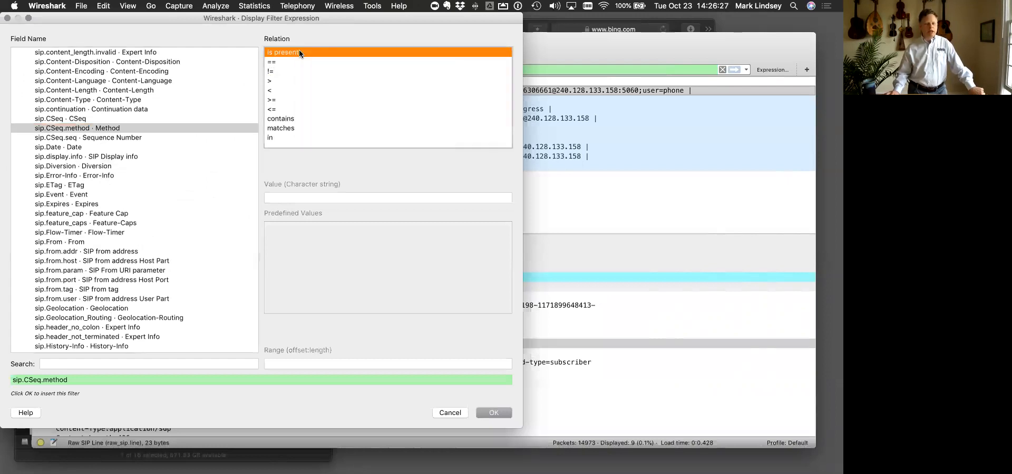
click(487, 413)
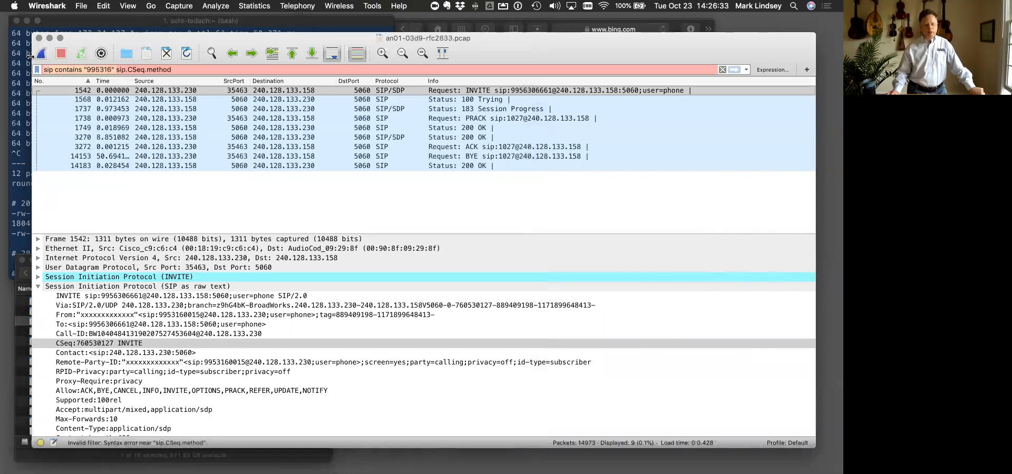
- Remove the leftover sip contains "995316" text and apply sip.CSeq.method alone as the display filter
key(BackSpace)
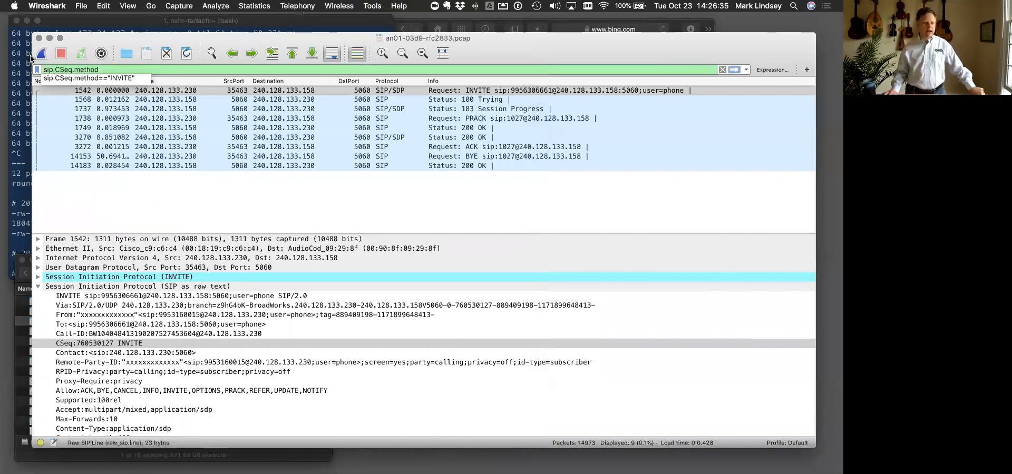
click(99, 69)
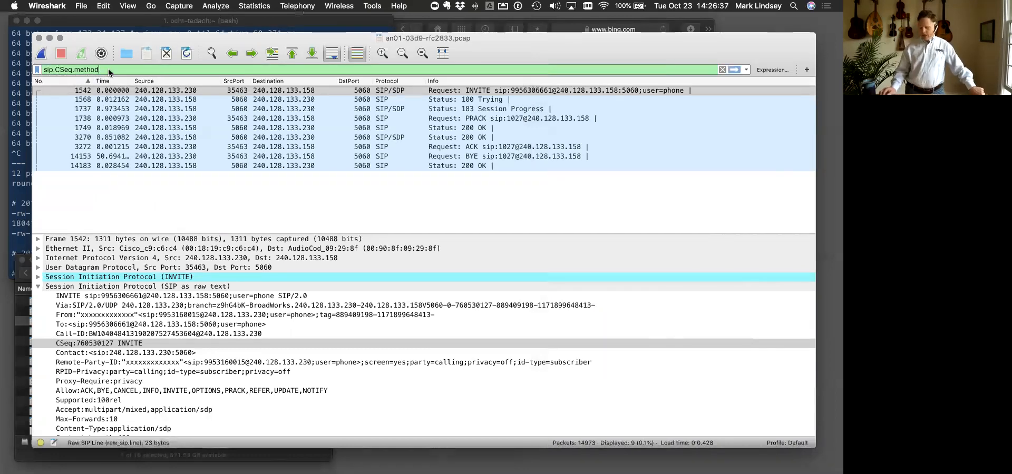
key(Return)
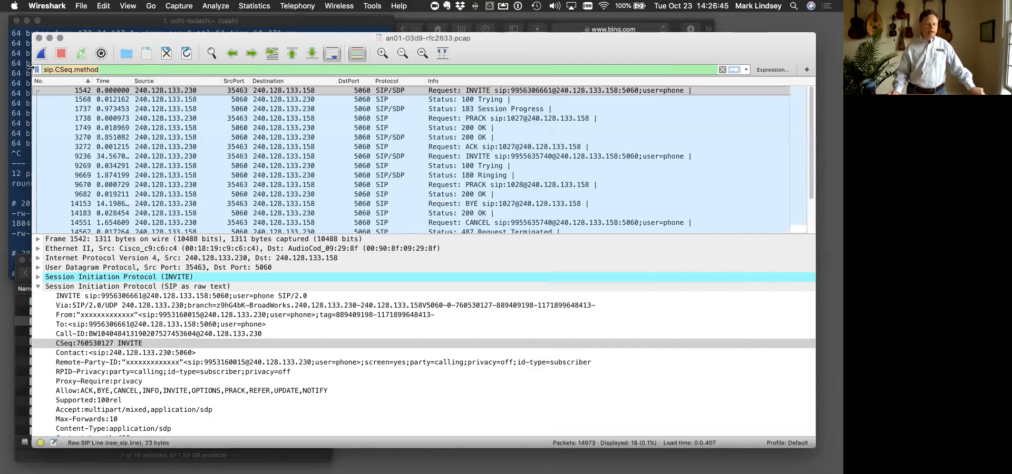
- Look through the packets matching sip.CSeq.method and examine the CSeq header of INVITE packet 1542
scroll(338, 200, down, 3)
scroll(337, 199, up, 3)
scroll(338, 199, down, 3)
scroll(338, 199, up, 3)
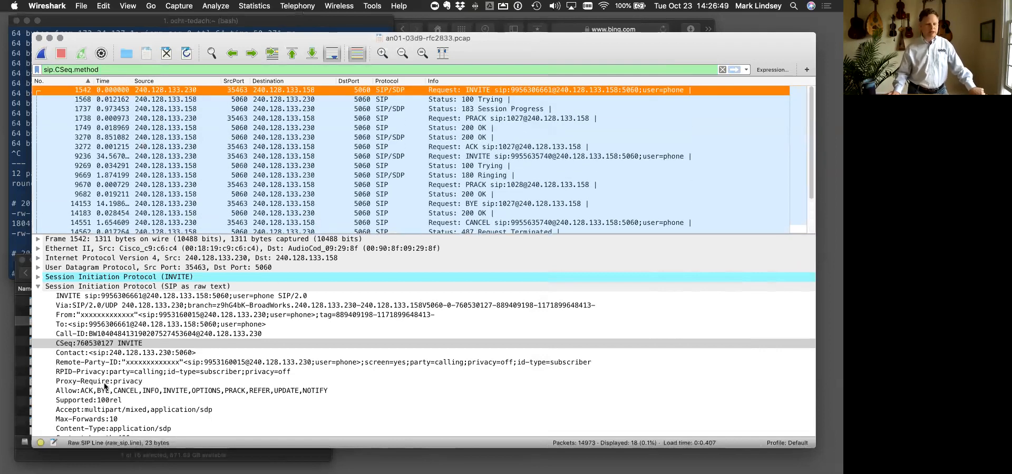
click(101, 400)
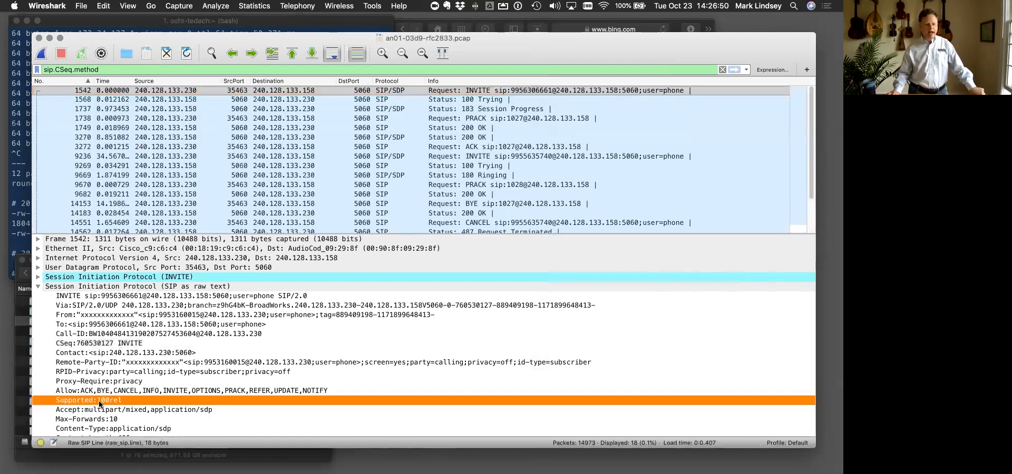
click(107, 345)
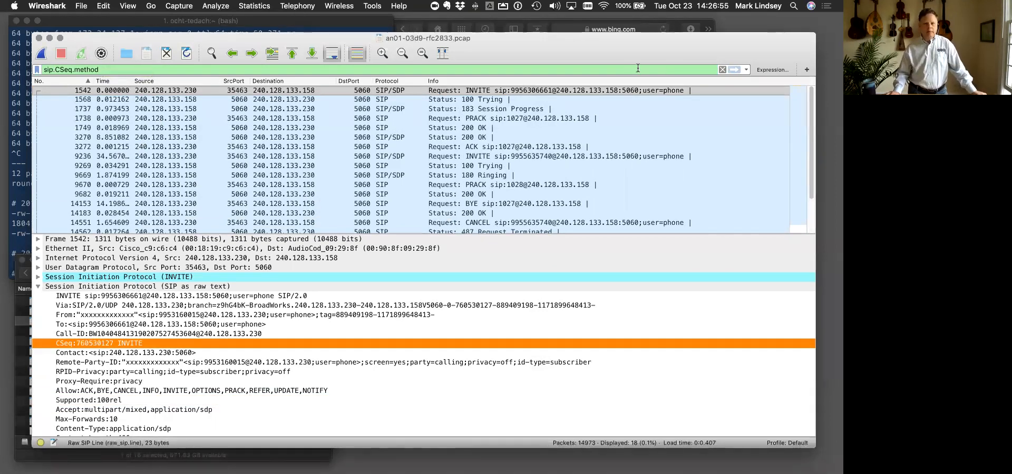
- Clear the display filter and search the expression builder's field names for sip
click(722, 69)
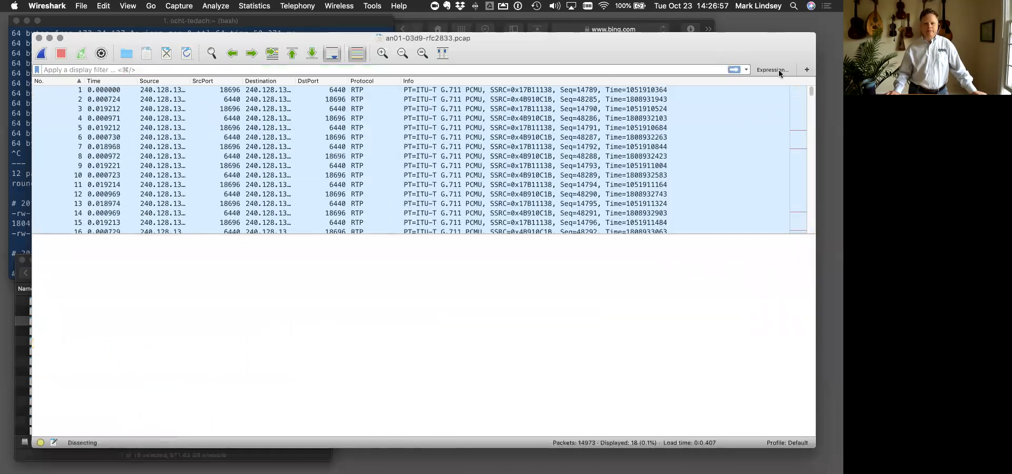
click(770, 71)
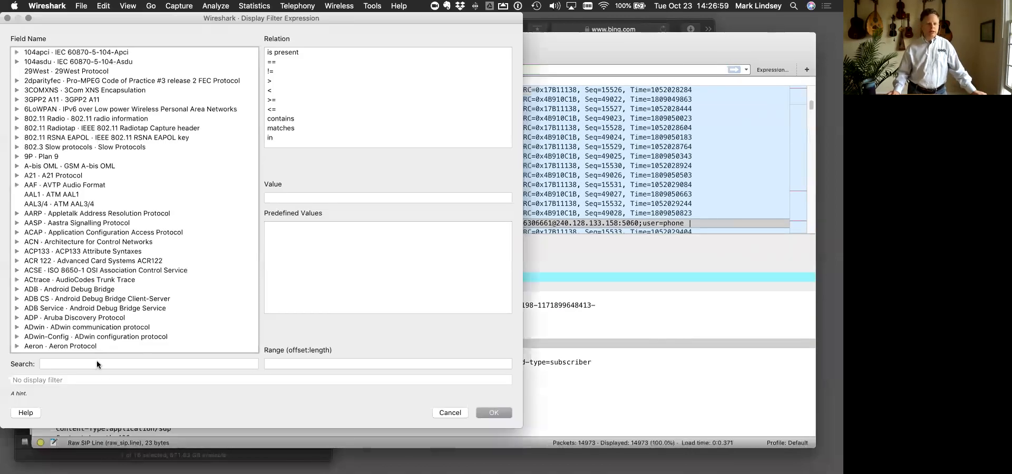
click(39, 363)
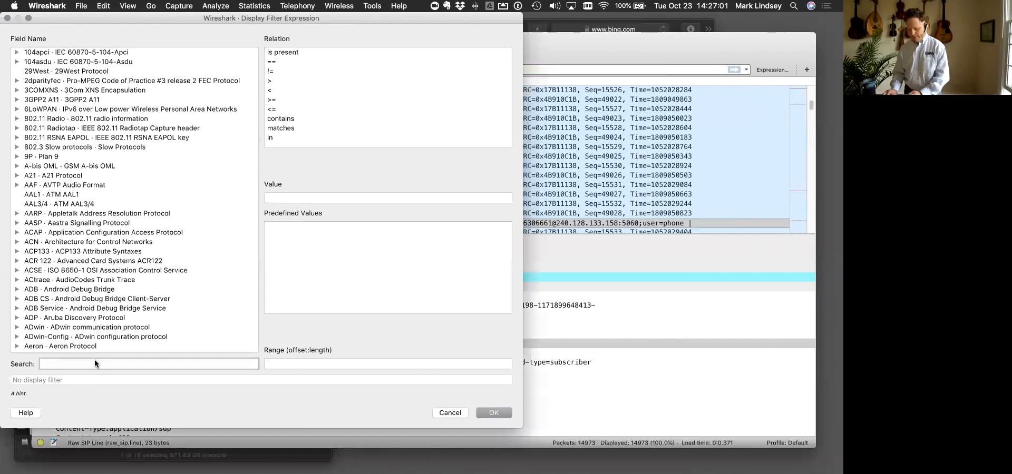
text(sip)
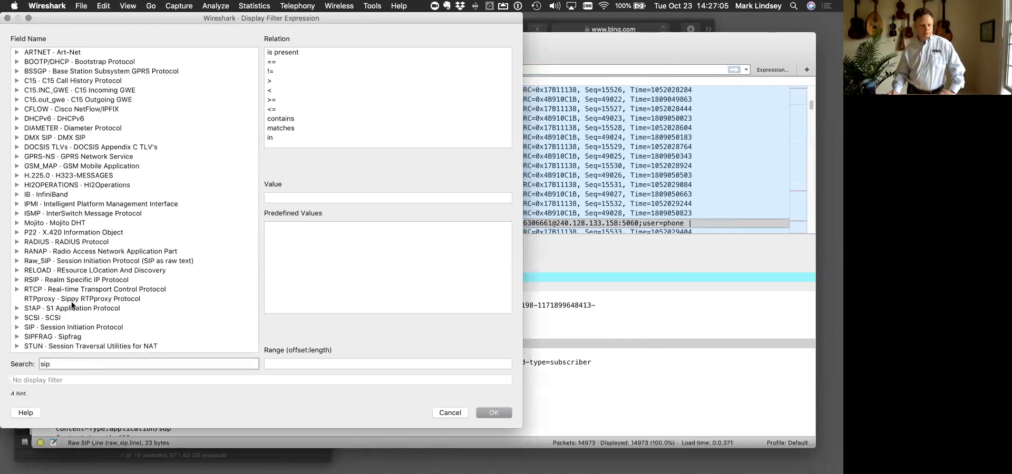
- Build the expression sip.CSeq.method == "INVITE" from the SIP protocol fields in the expression builder
click(16, 327)
scroll(16, 330, down, 2)
scroll(15, 330, down, 17)
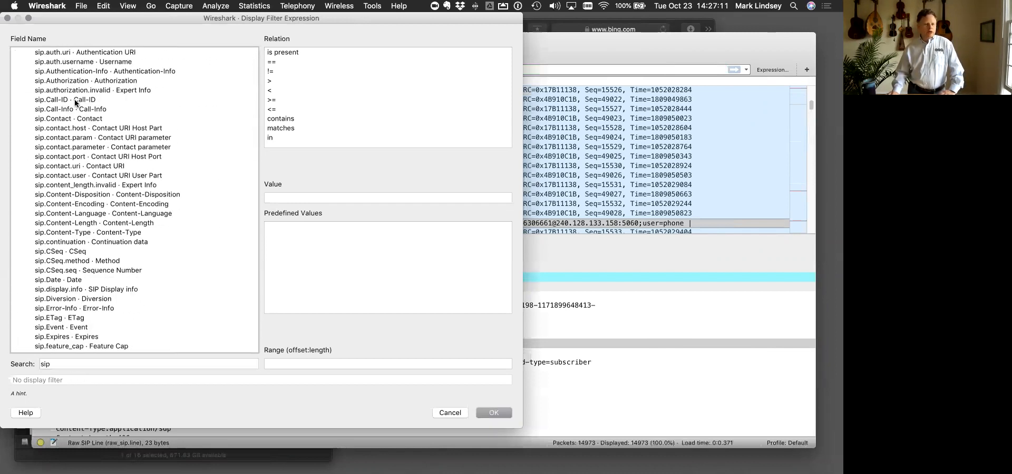
scroll(75, 102, up, 3)
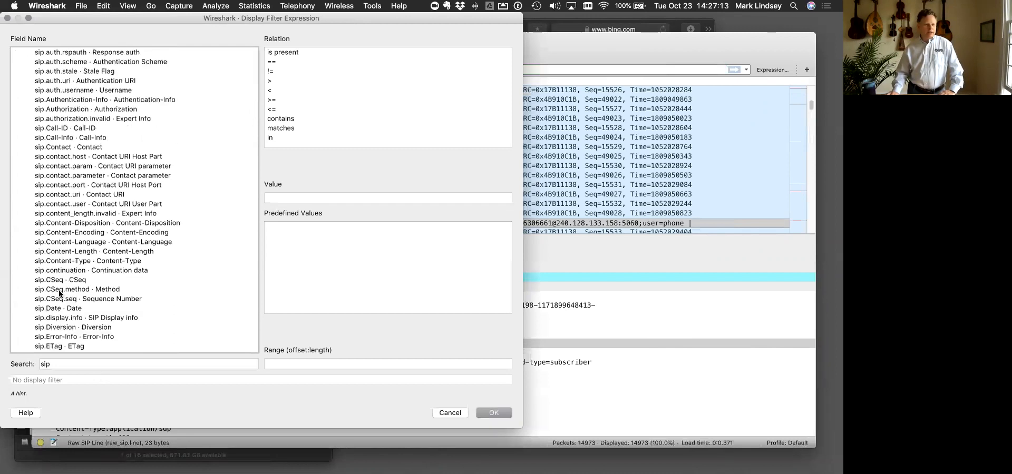
click(59, 291)
click(280, 62)
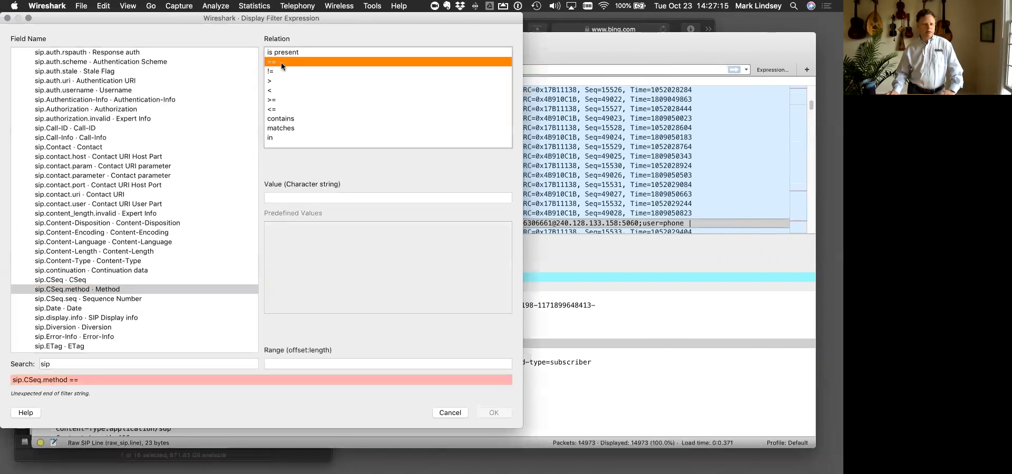
click(304, 197)
text(INVITE)
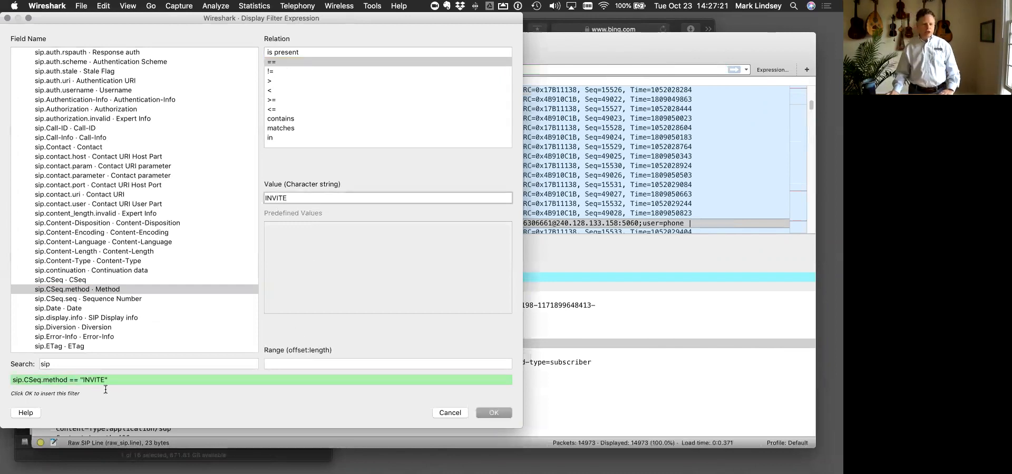
drag(109, 380, 3, 379)
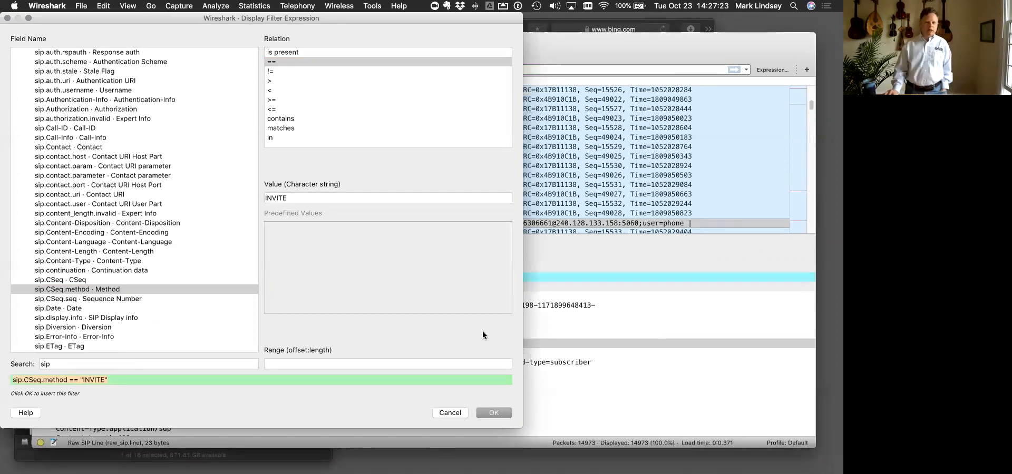
click(98, 290)
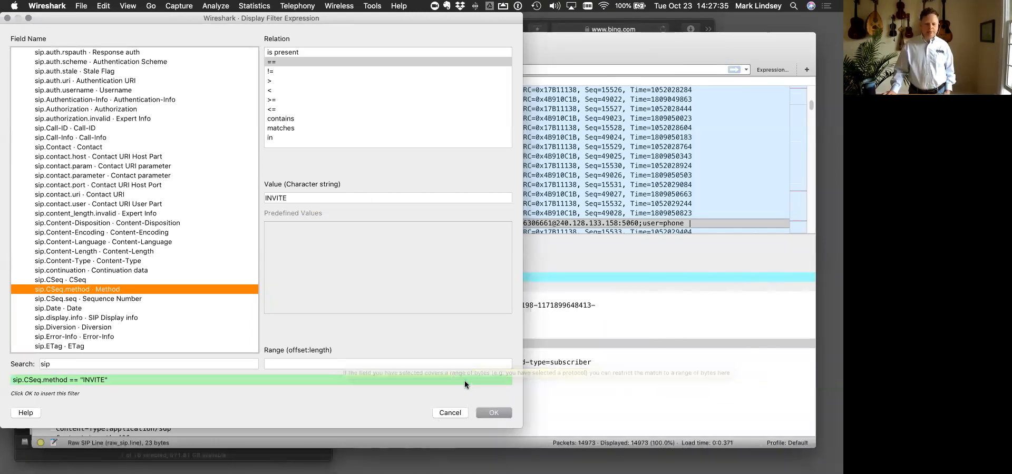
- Insert the expression sip.CSeq.method == "INVITE" into the display filter and apply it to the capture
click(493, 414)
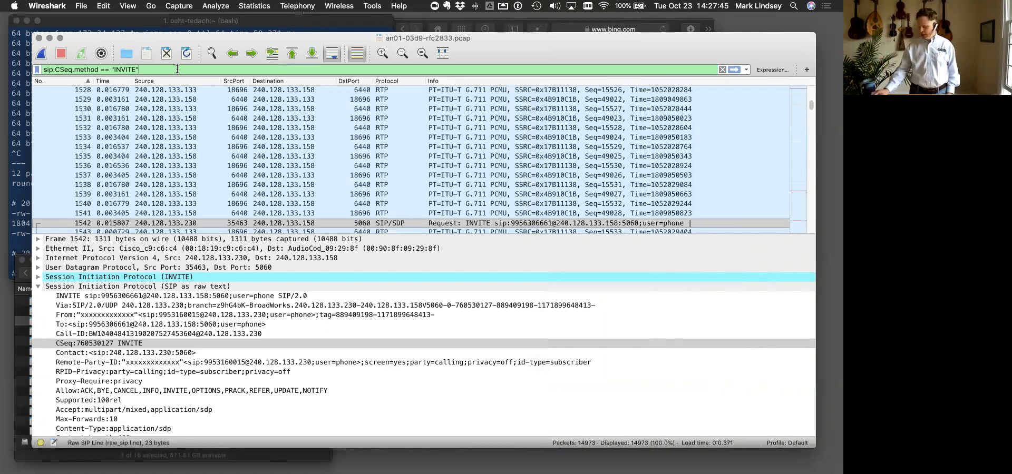
key(Return)
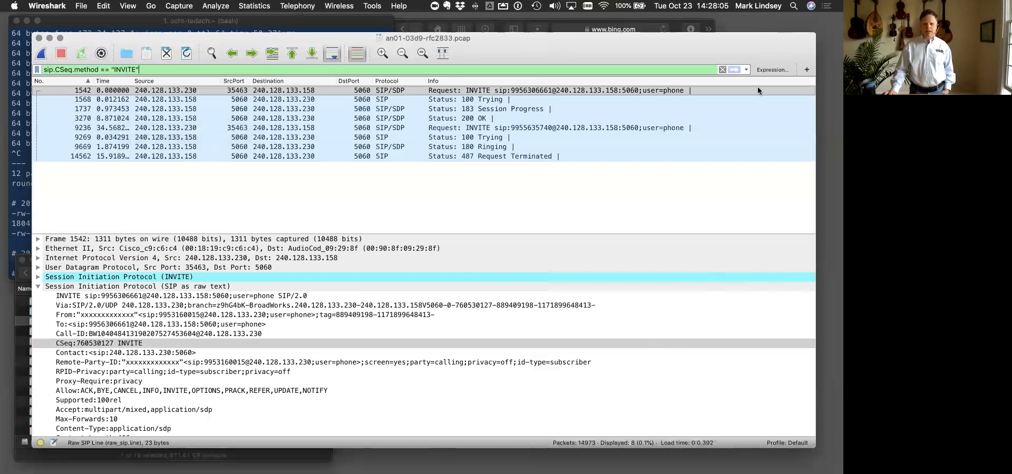
- Reopen the display filter expression builder, search the field names for sip, and expand the SIP protocol's fields
click(760, 70)
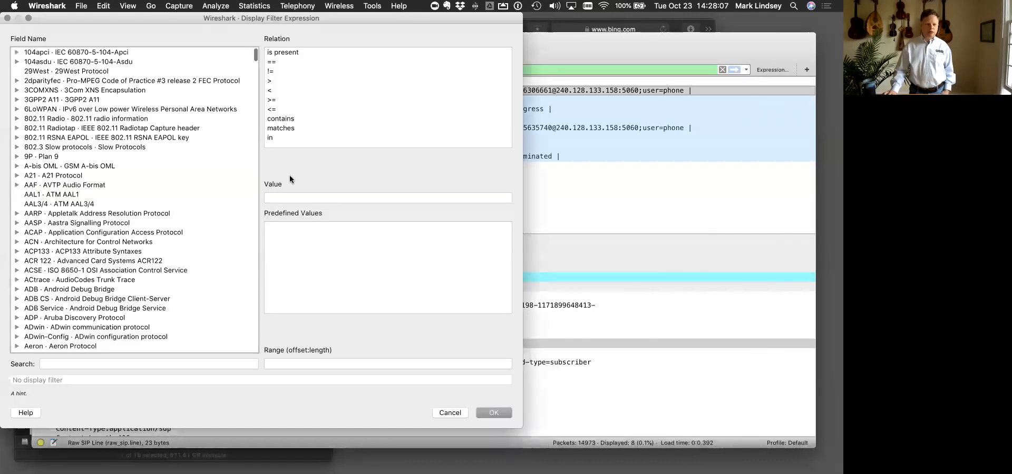
click(84, 364)
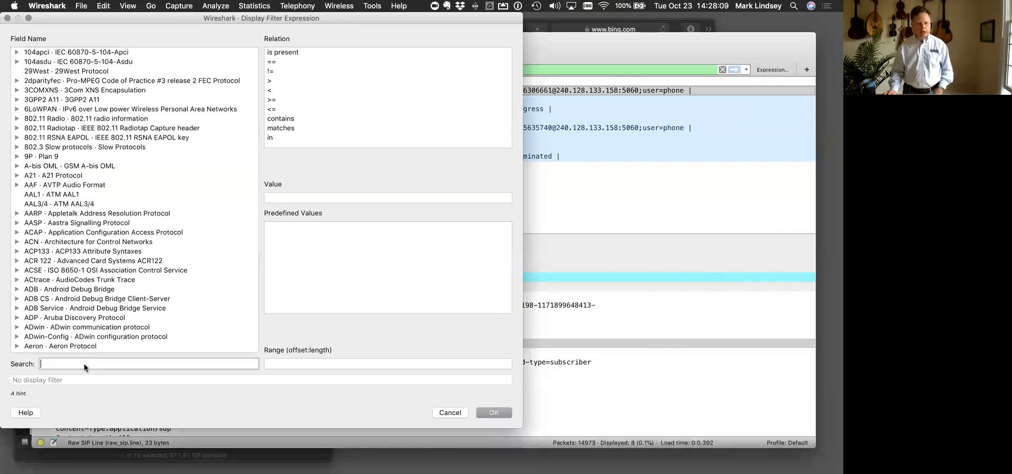
text(sip)
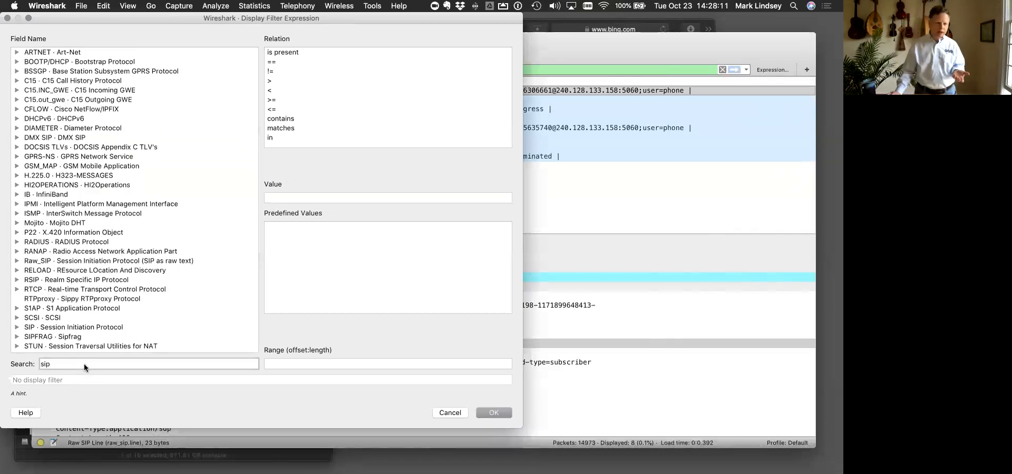
click(17, 327)
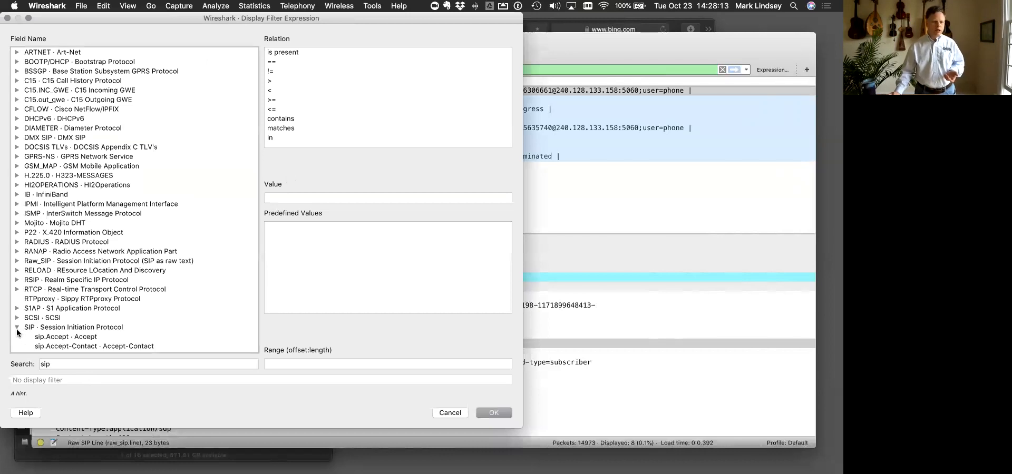
- Look through the first SIP fields, from sip.Accept through sip.Allow to sip.Answer-Mode
scroll(90, 295, down, 3)
scroll(90, 296, down, 10)
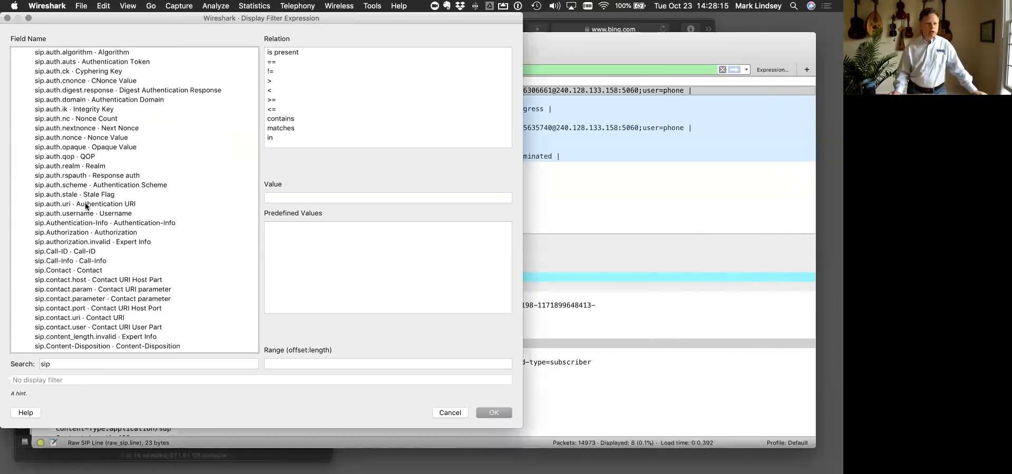
scroll(64, 77, up, 4)
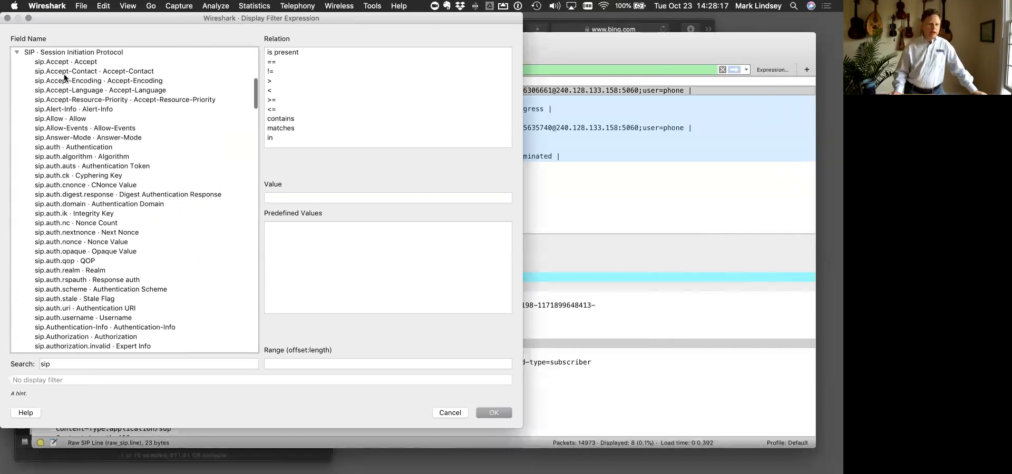
click(60, 65)
click(61, 80)
click(62, 120)
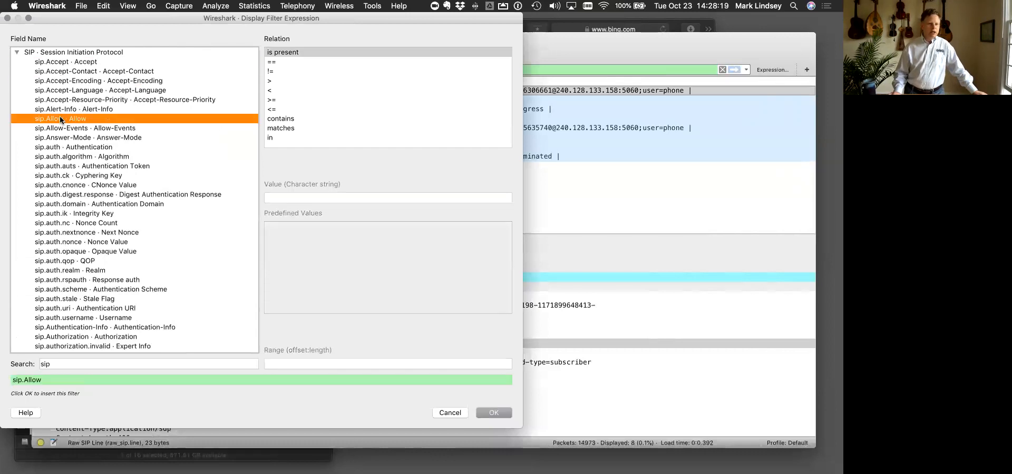
click(59, 138)
- Examine the SIP P-header fields, including P-Access-Network-Info, sip.pai.addr and sip.ppi.addr
scroll(61, 150, down, 10)
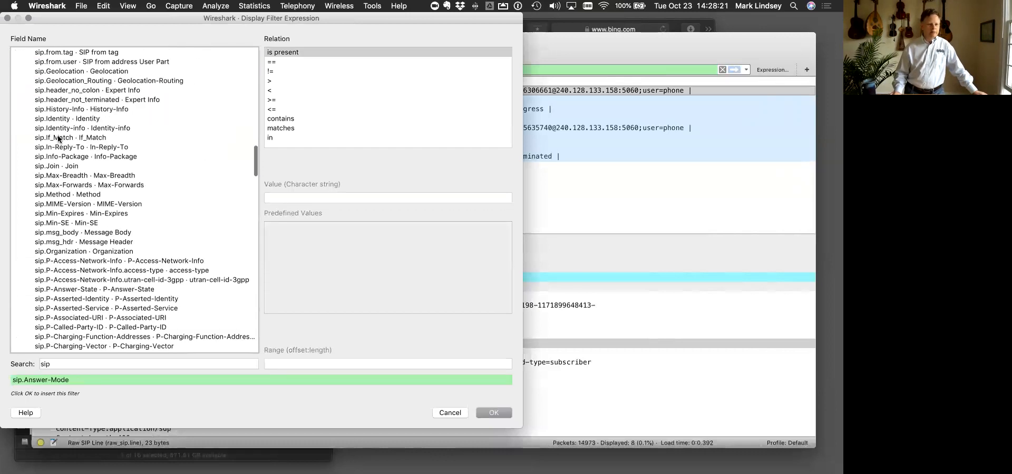
click(77, 223)
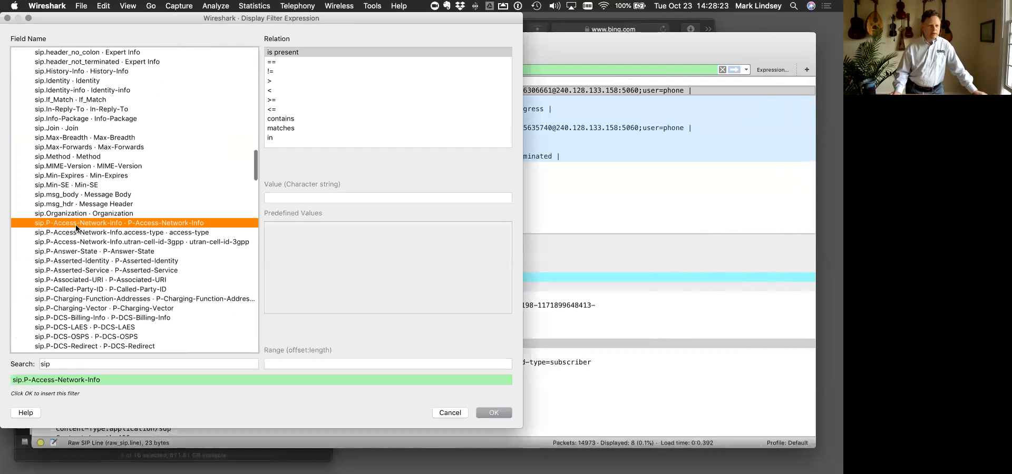
scroll(77, 227, down, 5)
scroll(78, 291, down, 5)
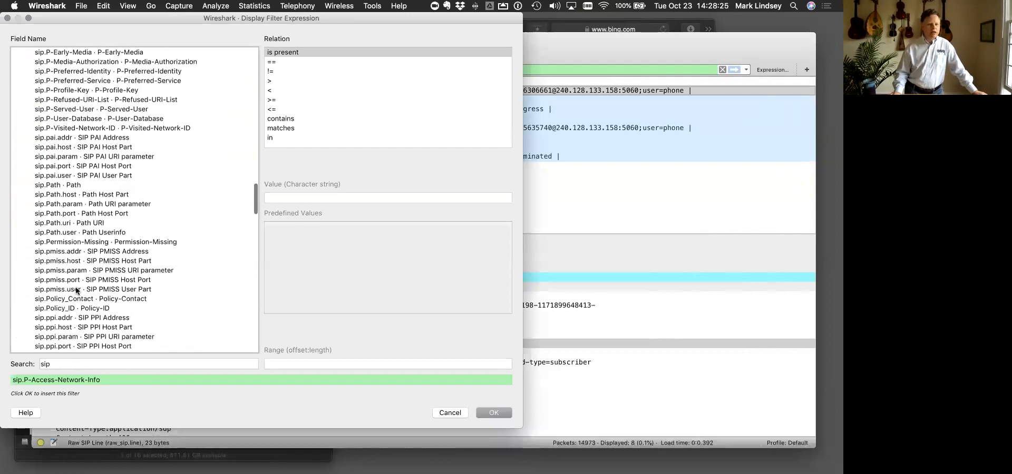
click(65, 168)
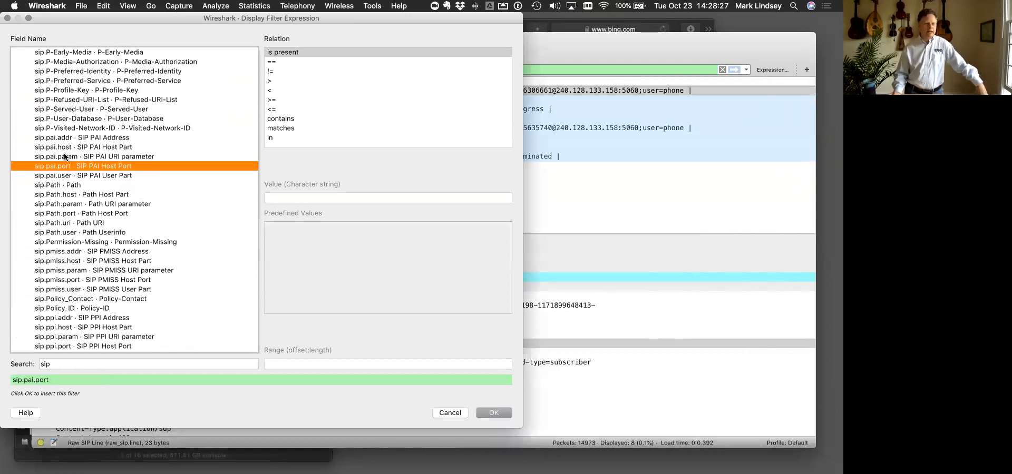
click(57, 139)
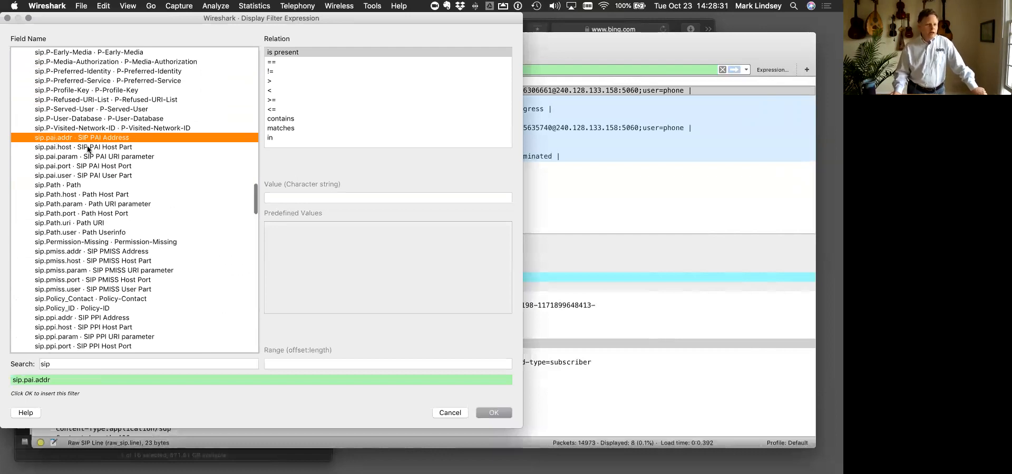
scroll(87, 149, down, 5)
scroll(87, 149, down, 1)
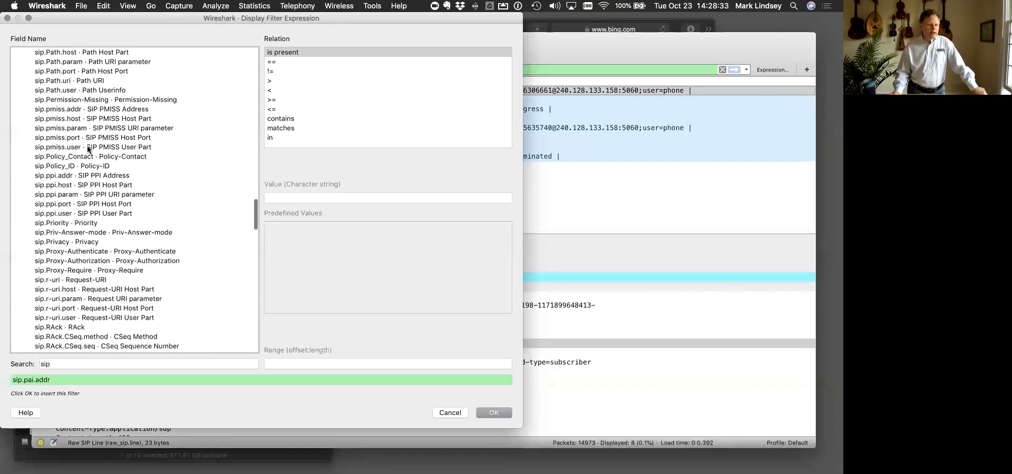
click(51, 179)
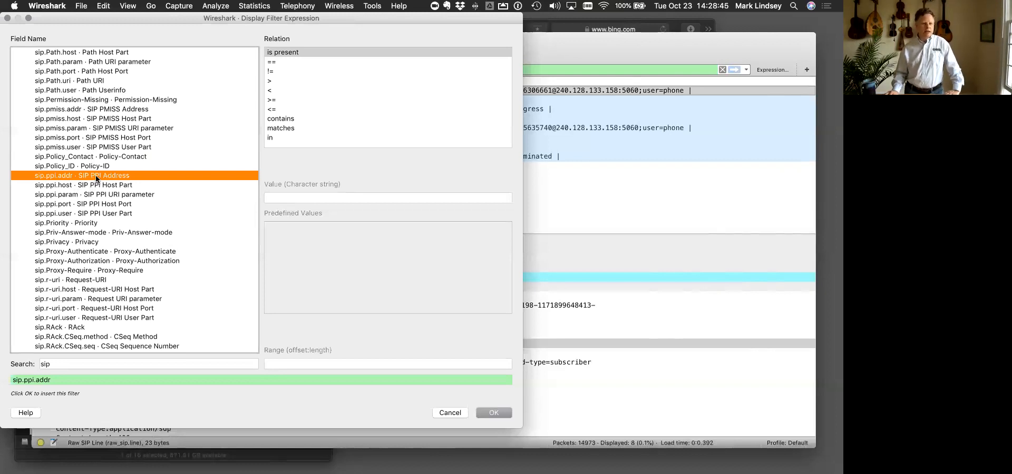
- Examine the sip.resend field and the remaining SIP fields, and close the expression builder without inserting anything
scroll(131, 187, down, 9)
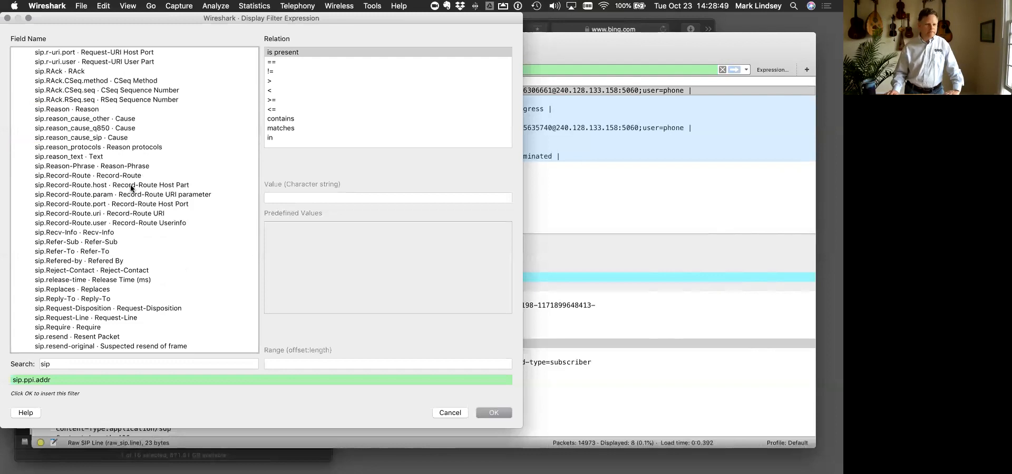
scroll(131, 187, down, 4)
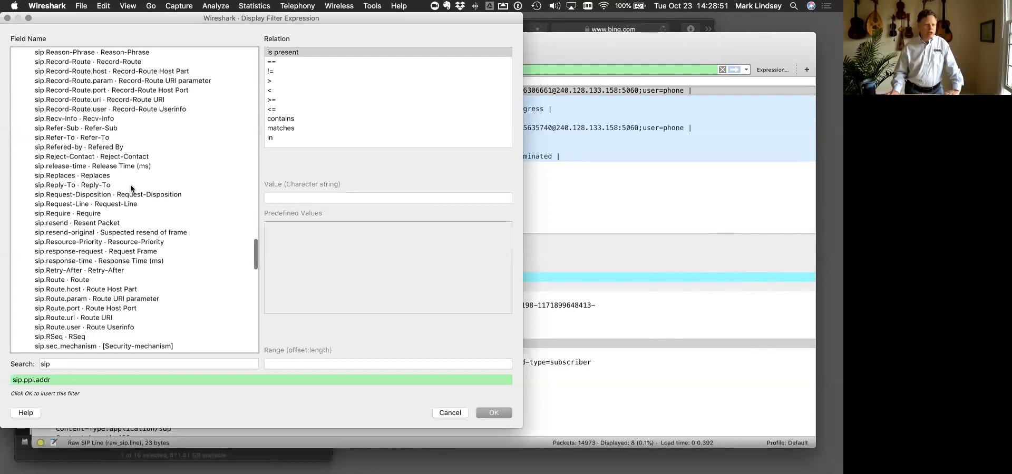
click(49, 223)
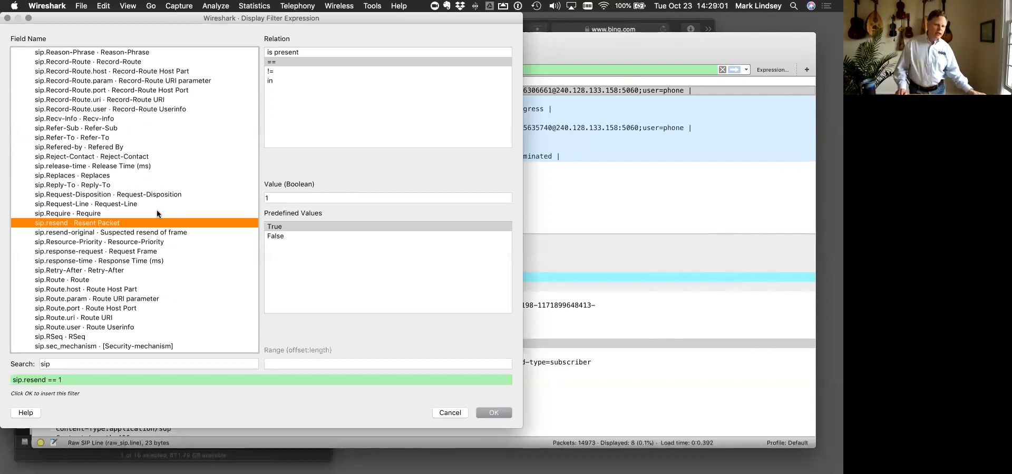
scroll(157, 214, down, 7)
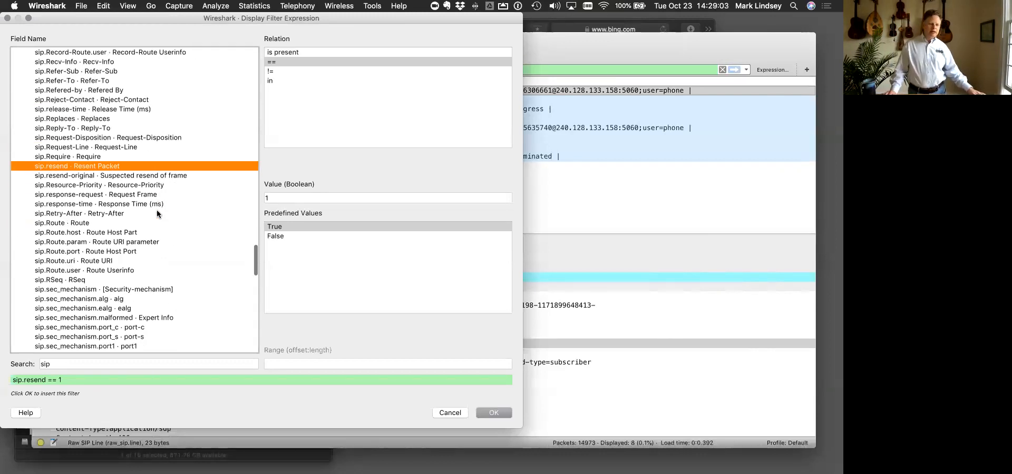
scroll(157, 214, down, 12)
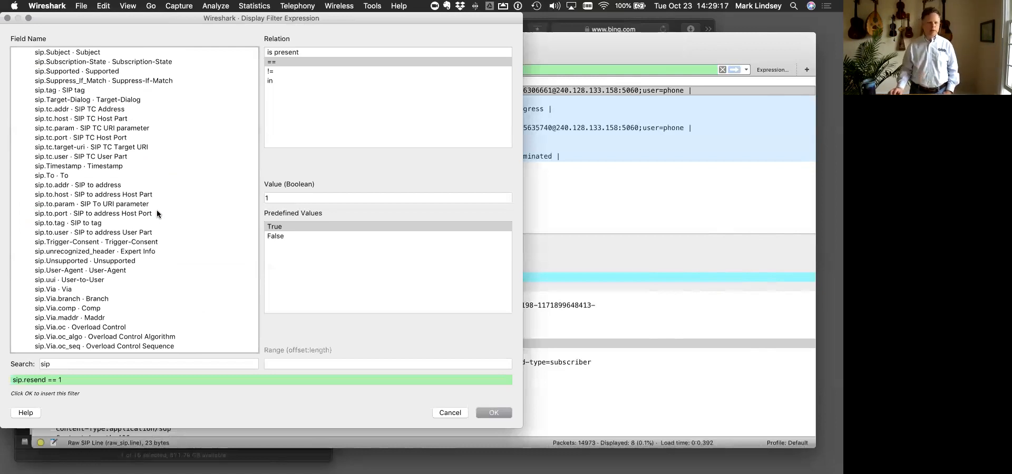
scroll(157, 214, down, 5)
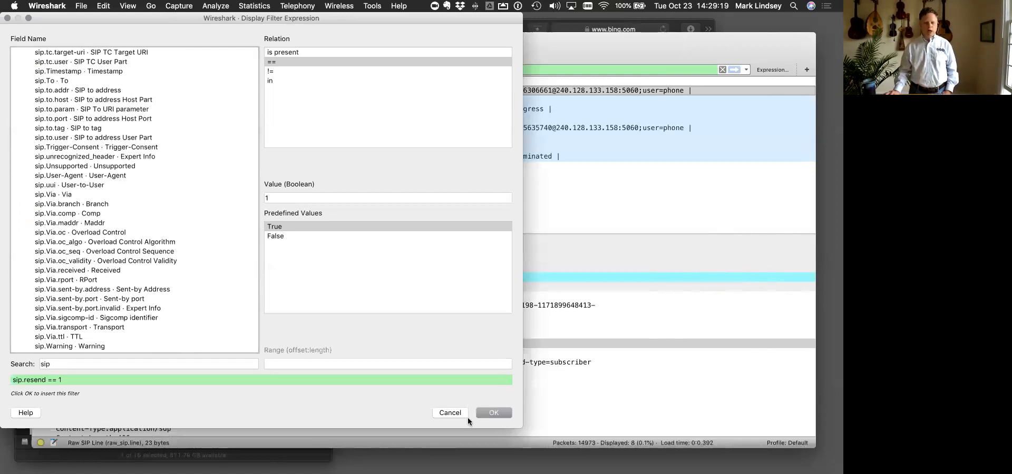
click(463, 412)
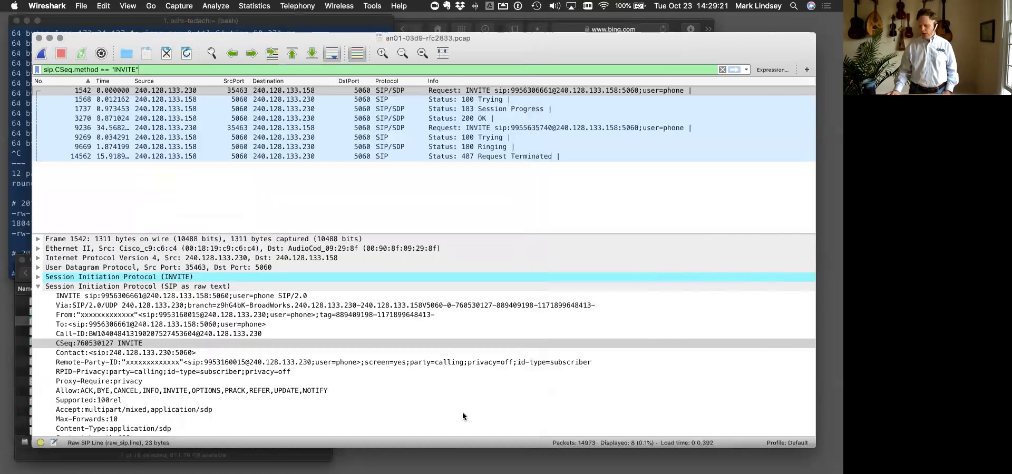
- Consult the presentation slide of popular VoIP display filters, and return to the Wireshark capture window
key(ctrl+Up)
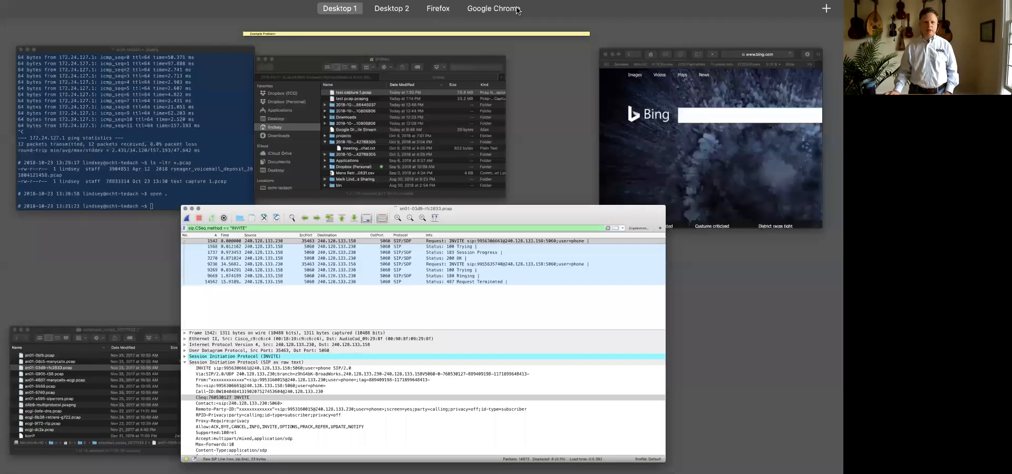
click(561, 45)
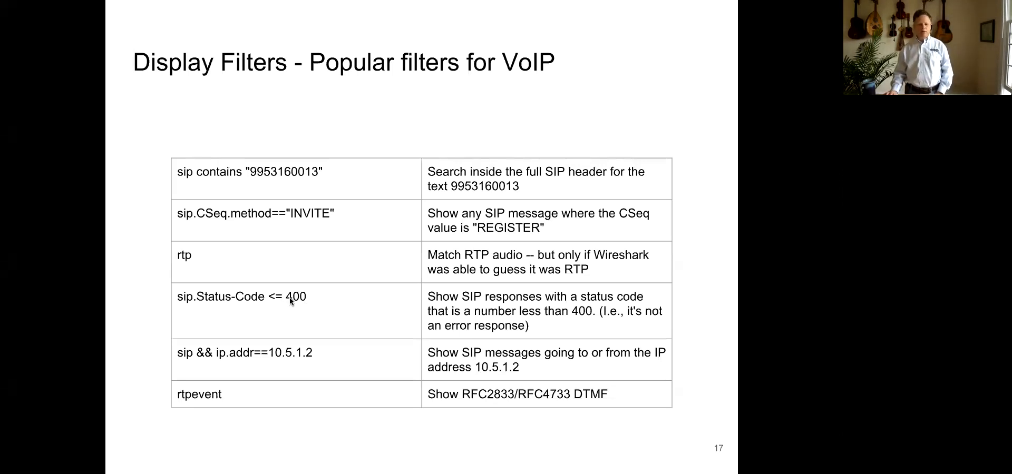
key(ctrl+Up)
click(337, 281)
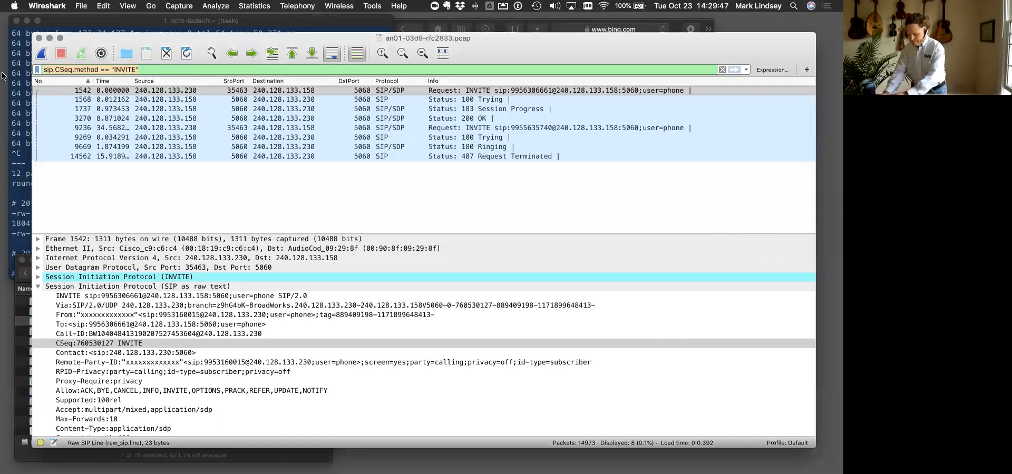
- Replace the display filter with sip.Status-Code < 400 and apply it
key(super+a)
text(sip.Status-Code >)
key(BackSpace)
key(BackSpace)
text(< 400)
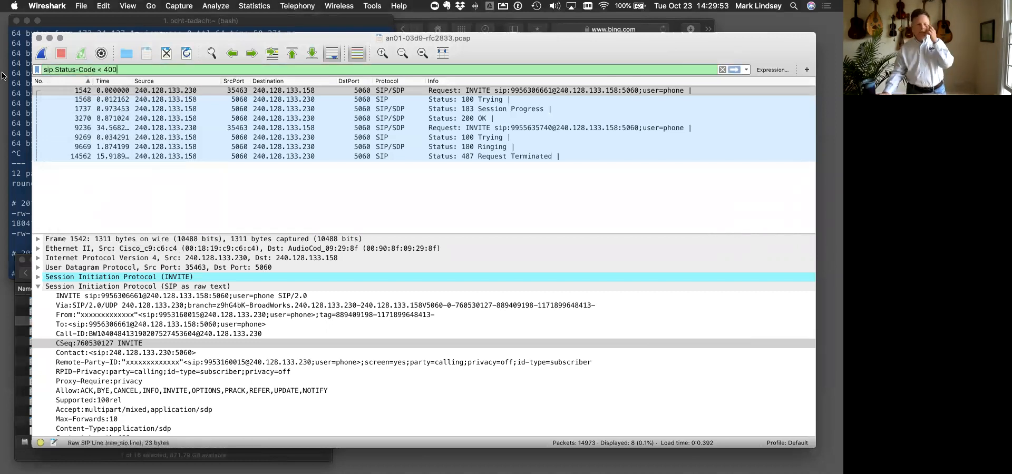
key(Return)
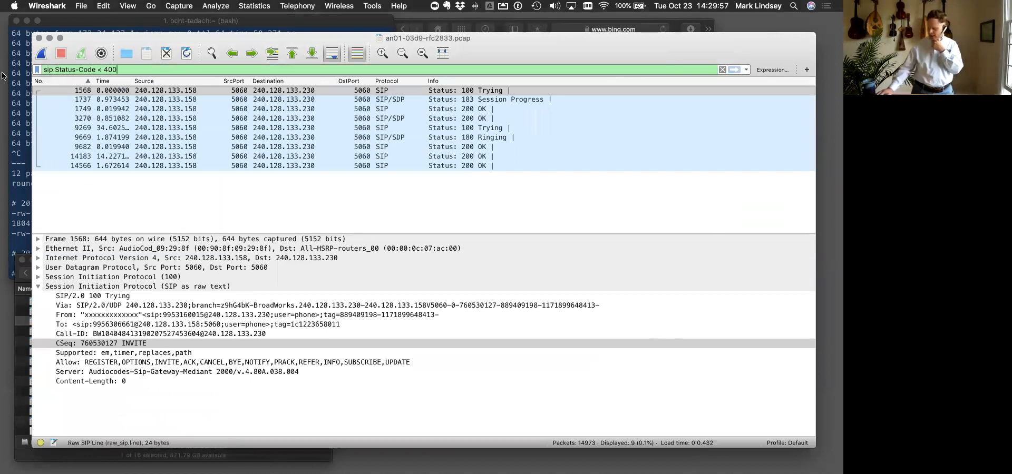
- Try the status code filter with the <= operator, and restore and reapply sip.Status-Code < 400
key(Left)
text(=)
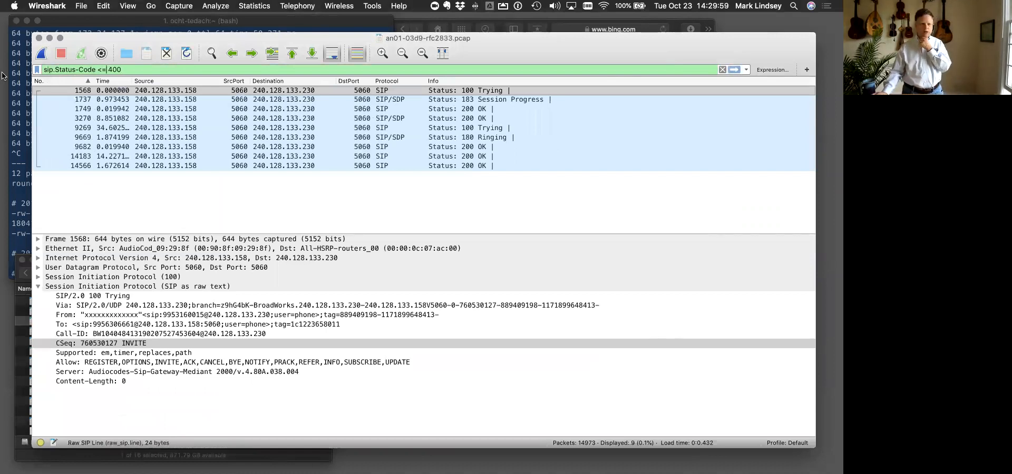
key(Return)
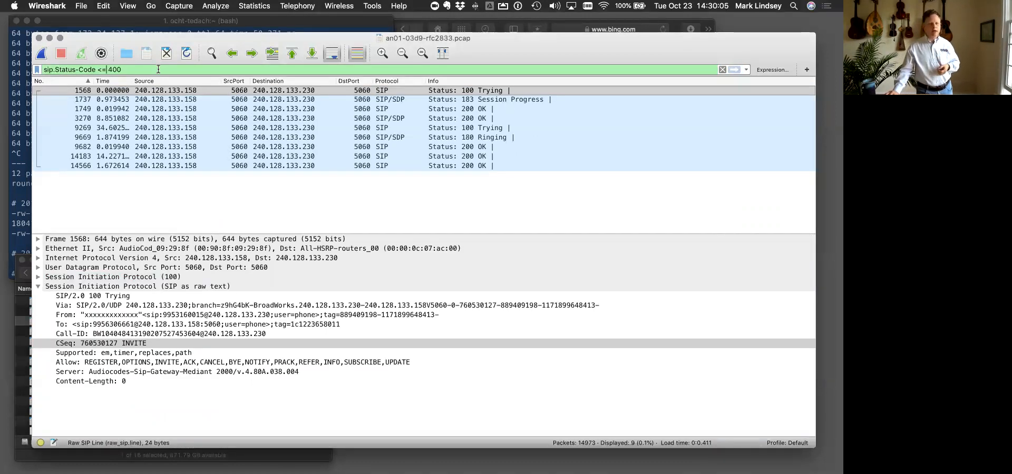
key(BackSpace)
key(Return)
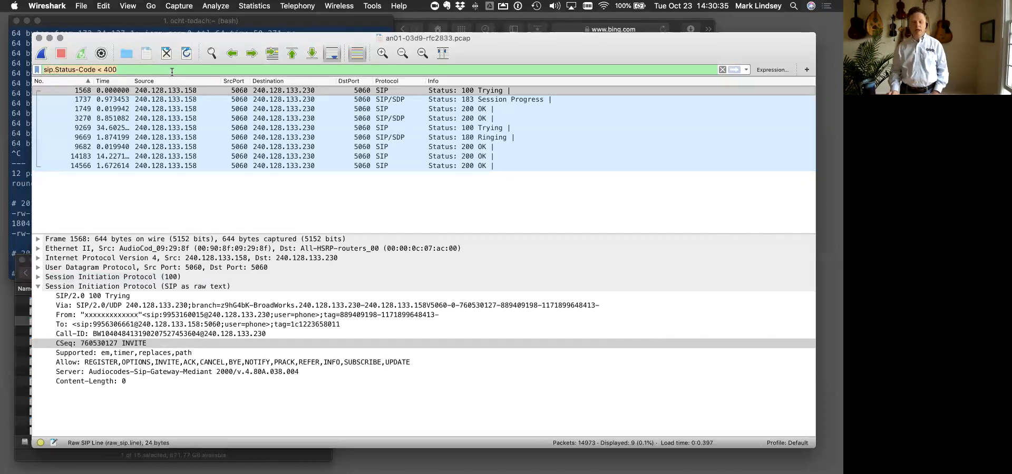
- Switch back to the presentation to review the popular VoIP display filters slide
key(ctrl+Up)
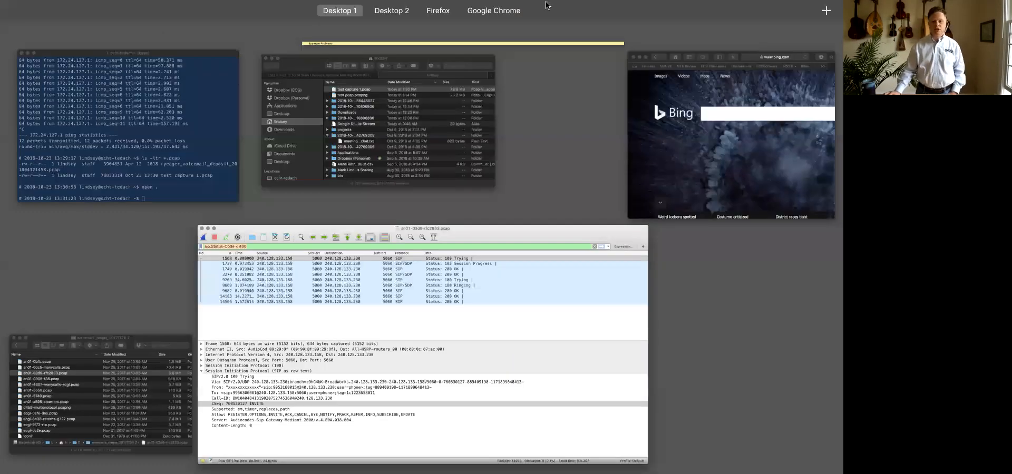
click(609, 32)
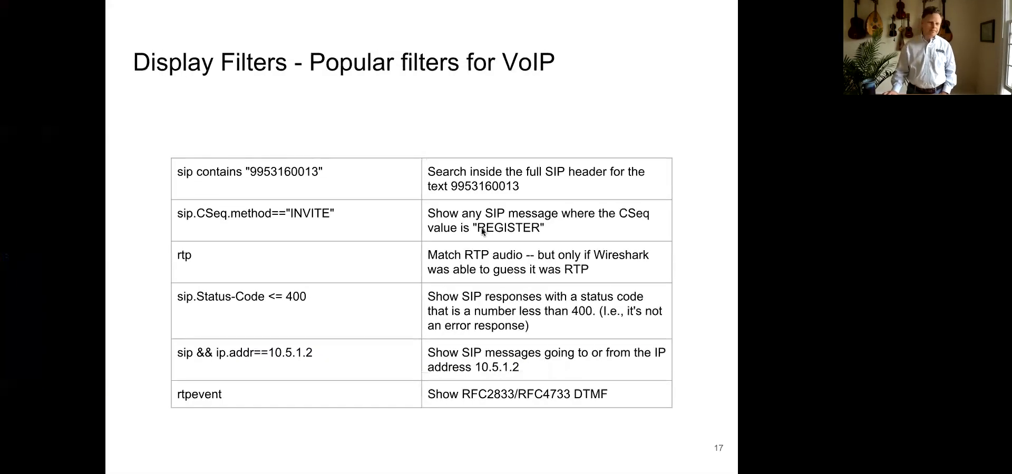
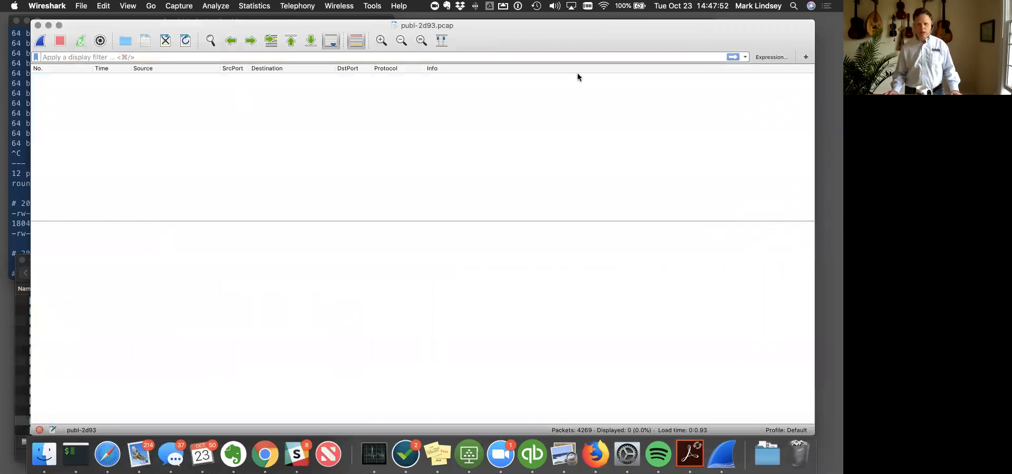
- Apply the empty display filter to show all packets, and filter the capture with sip
click(732, 57)
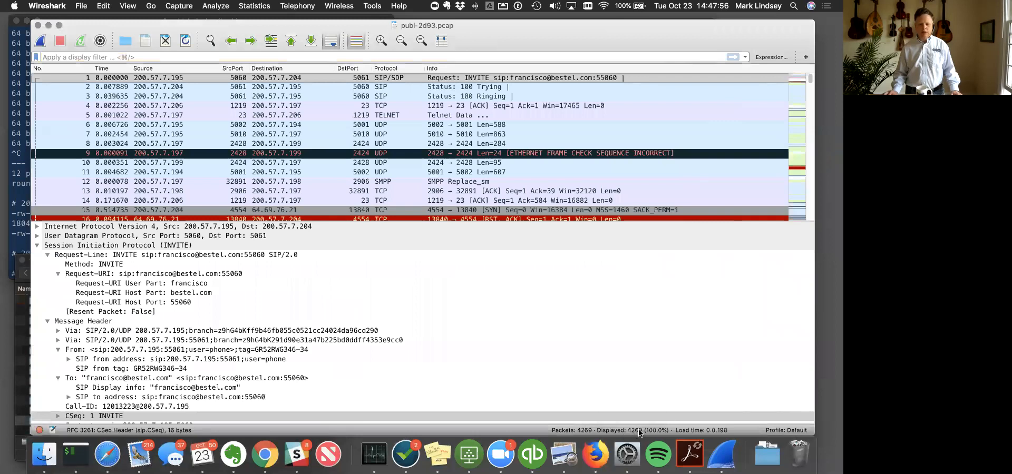
click(108, 56)
text(sip)
key(Return)
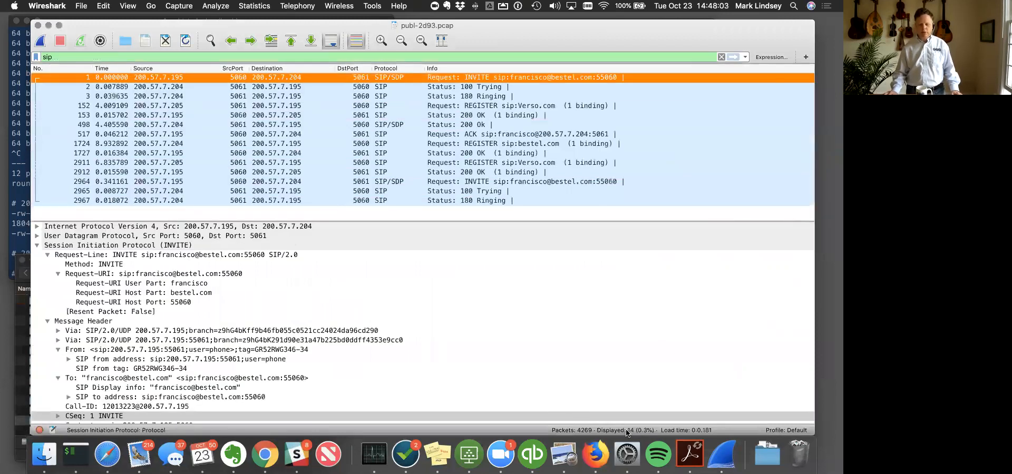
- Replace the display filter with rtp, apply it, and select the first RTP packet
click(55, 58)
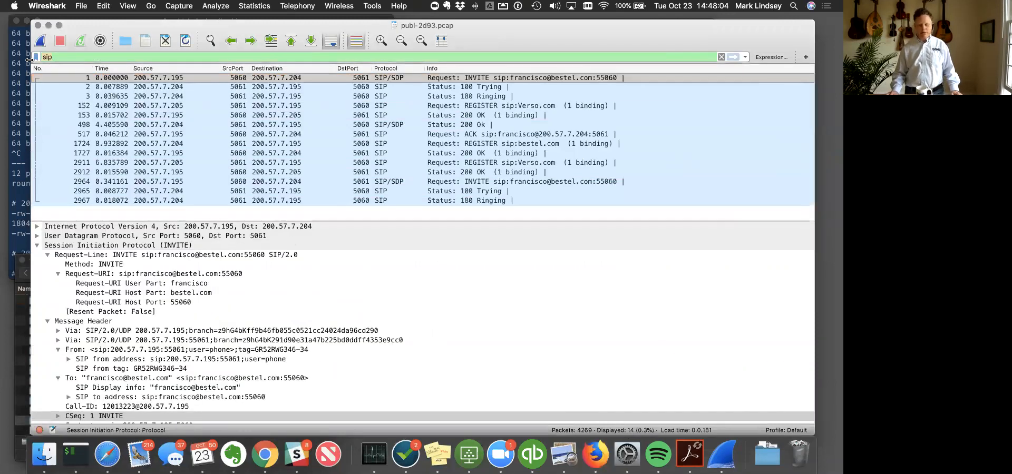
key(BackSpace)
key(BackSpace)
key(BackSpace)
text(rtp)
key(Return)
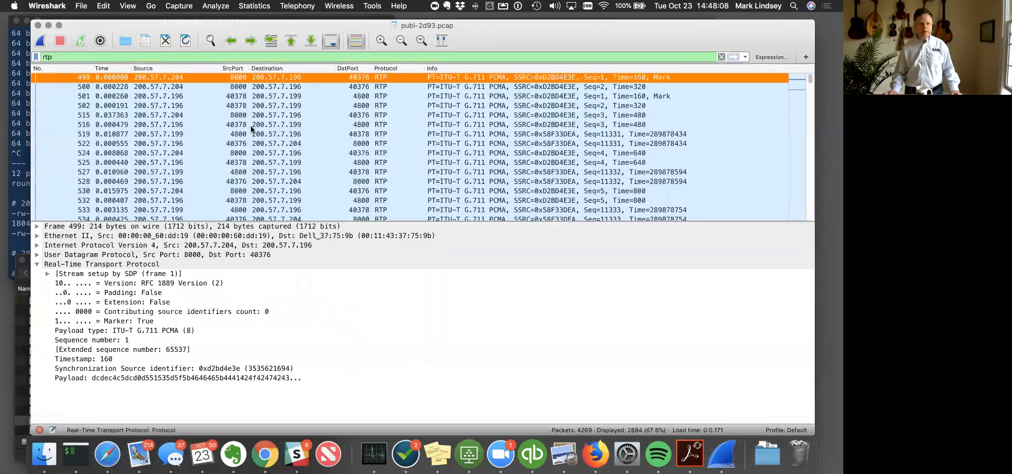
click(40, 58)
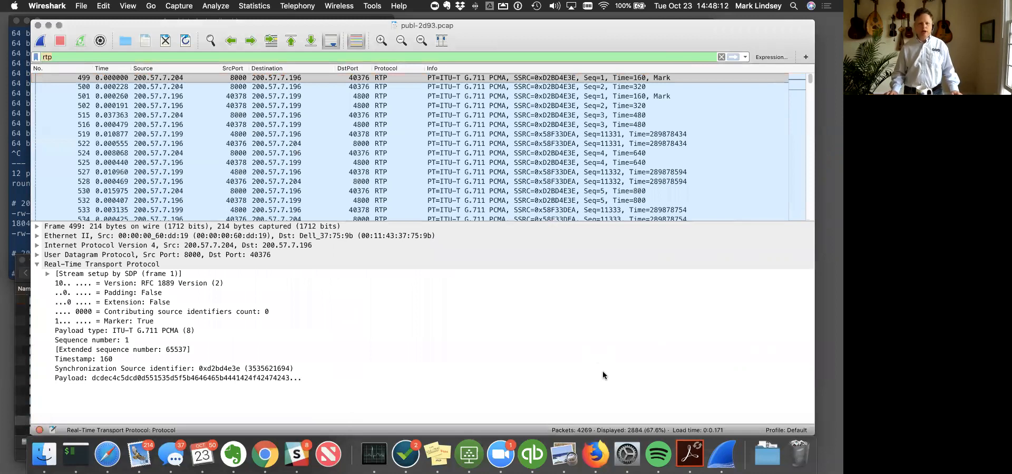
click(495, 79)
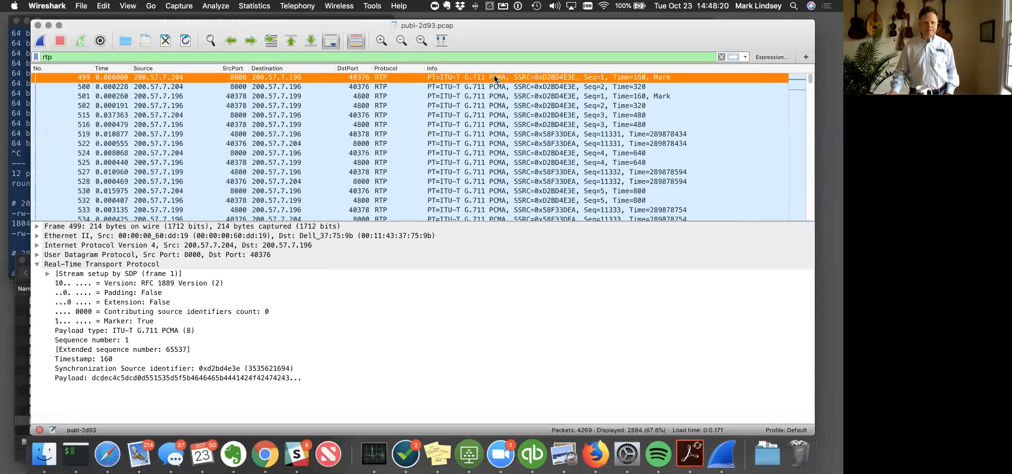
- Check the display filters exercise slide for the frame 543 question, and return to the Wireshark capture window
key(ctrl+Up)
click(477, 33)
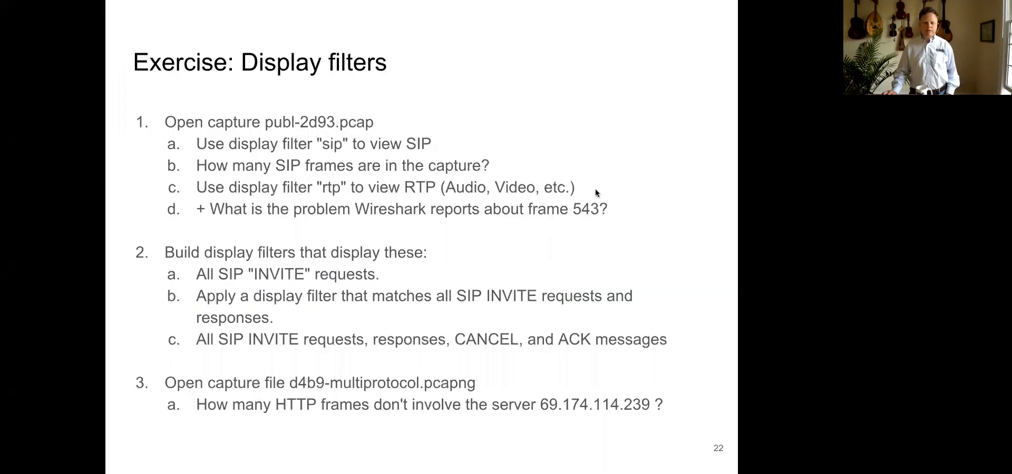
key(ctrl+Up)
click(269, 57)
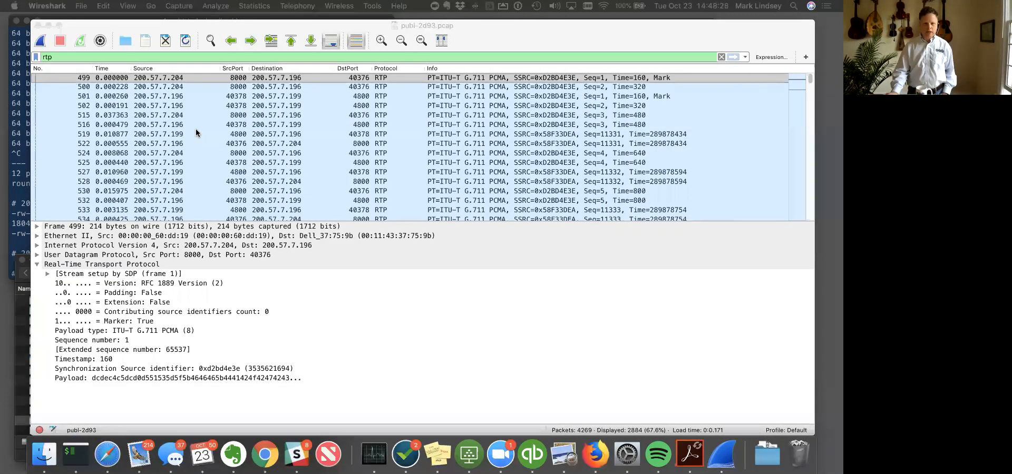
- Go to packet 543 in the RTP packet list
click(262, 153)
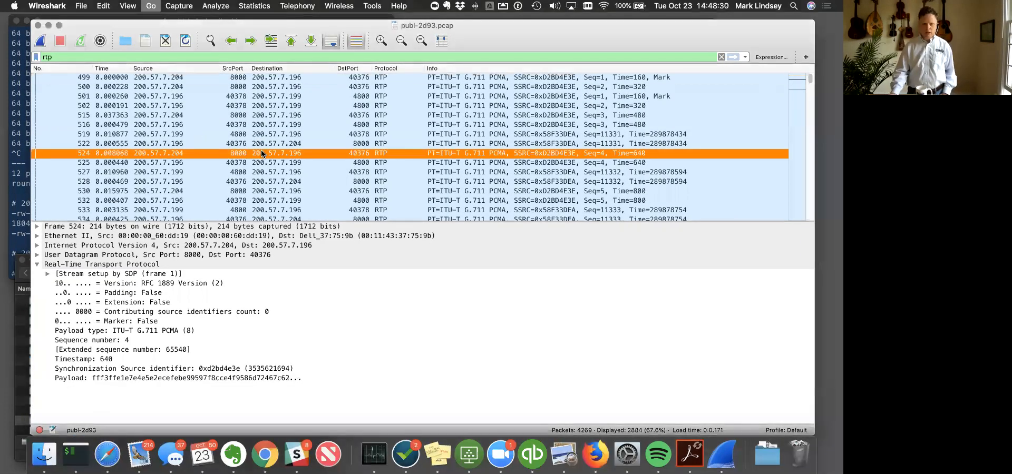
key(super+g)
text(543)
click(739, 71)
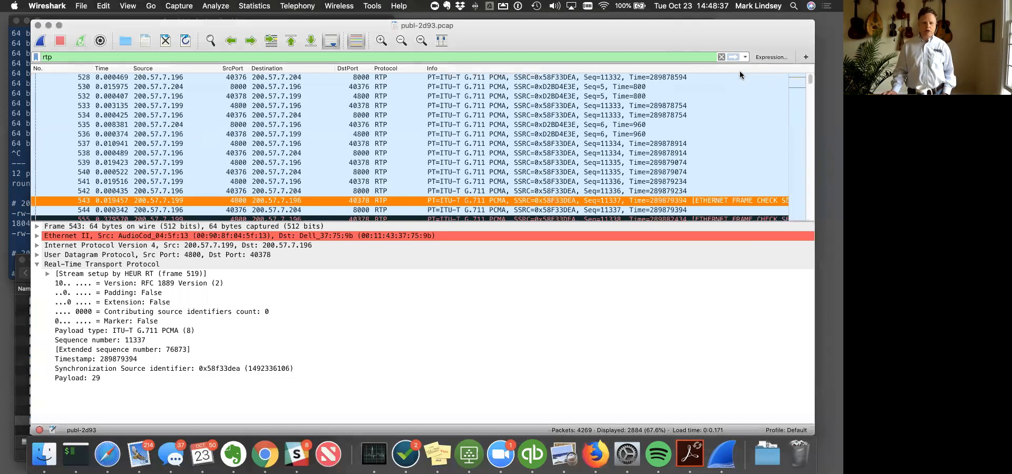
scroll(486, 192, down, 2)
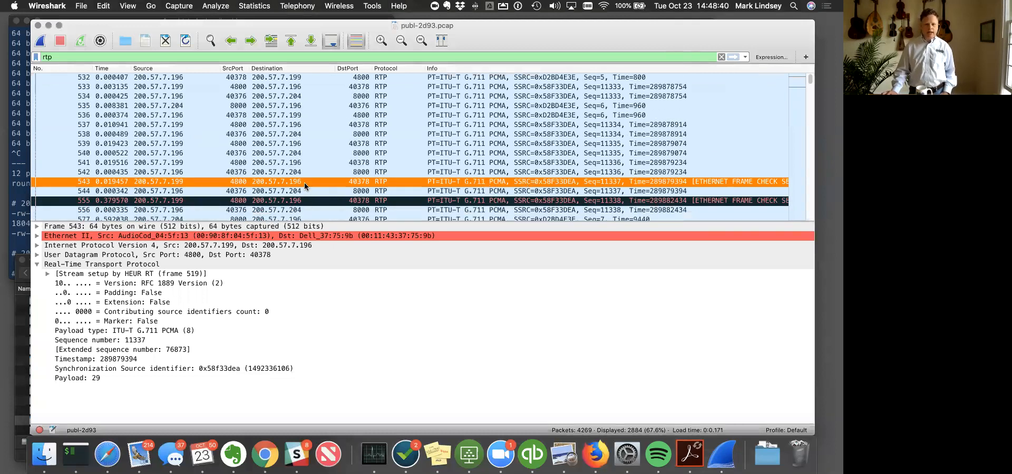
- Expand the Ethernet II layer of frame 543 and its frame check sequence field to examine the reported problem
click(63, 237)
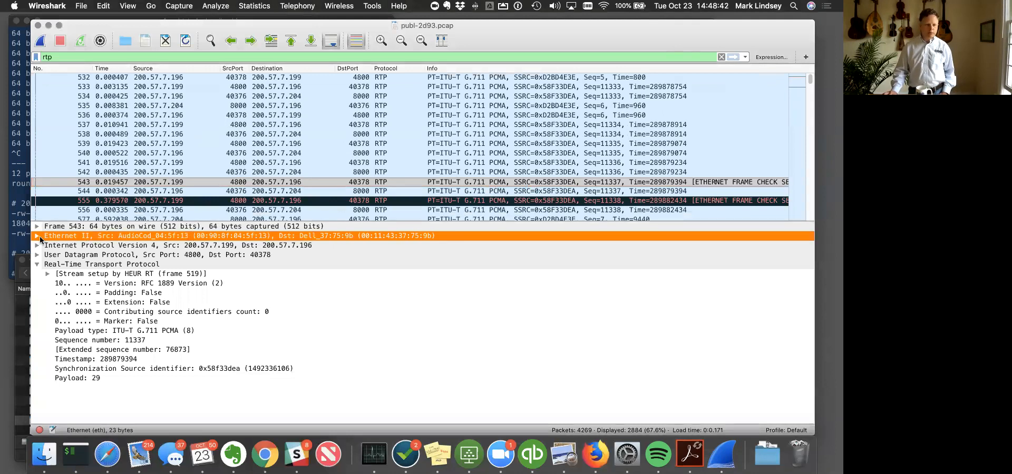
click(37, 236)
click(95, 341)
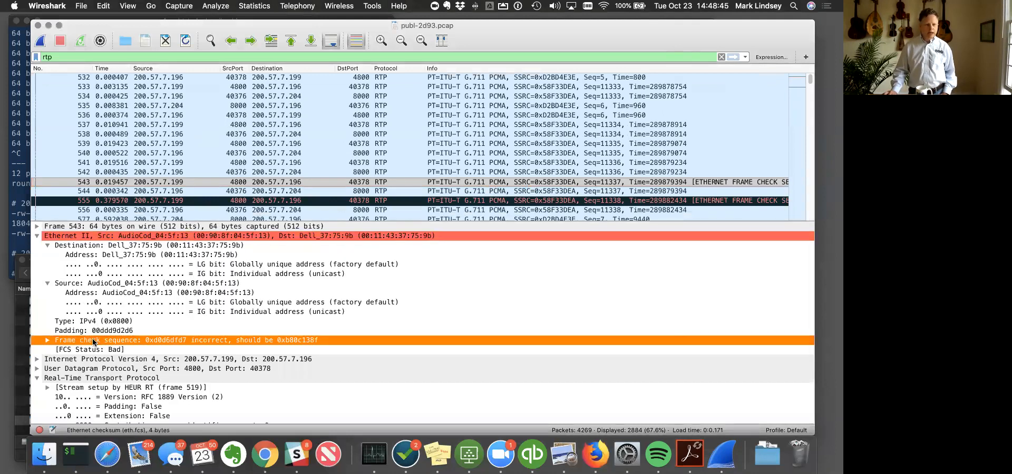
click(48, 340)
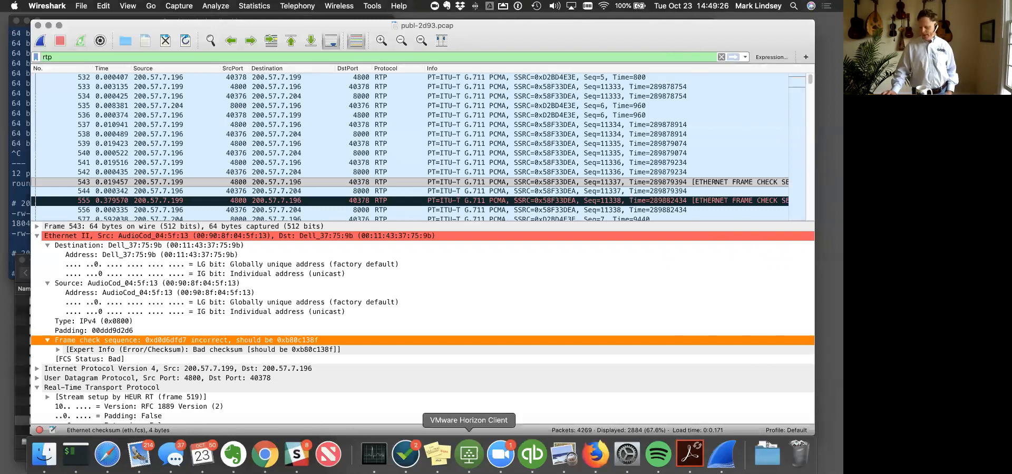
- Shrink the Dock through System Preferences, return to Wireshark, and reselect the frame check sequence field of frame 543
click(631, 454)
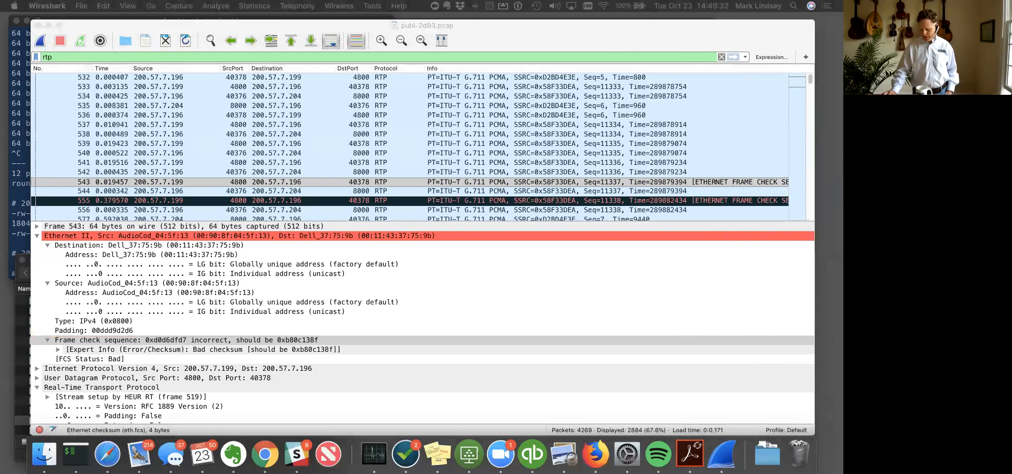
click(167, 284)
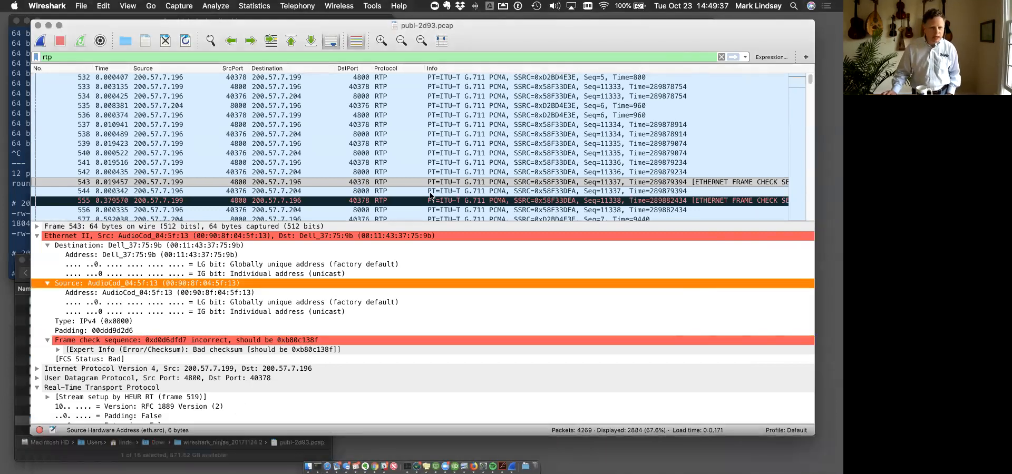
click(349, 341)
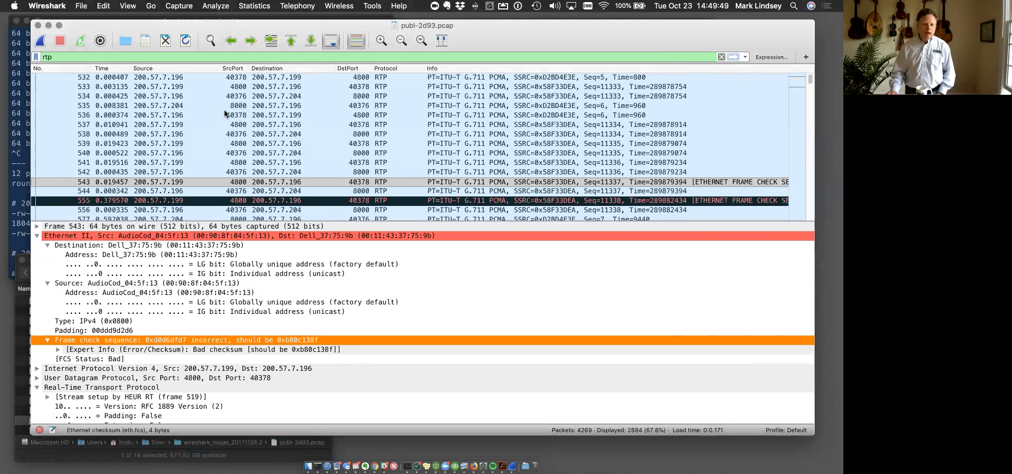
- Review the exercise slide's task on filtering all SIP INVITE requests, and return to the publ-2d93.pcap window
key(ctrl+Up)
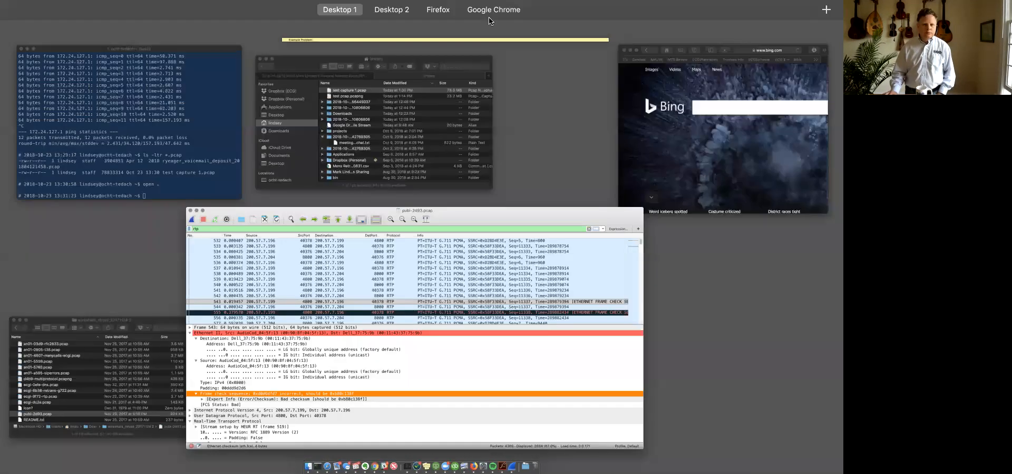
key(ctrl+Right)
key(ctrl+Right)
key(ctrl+Right)
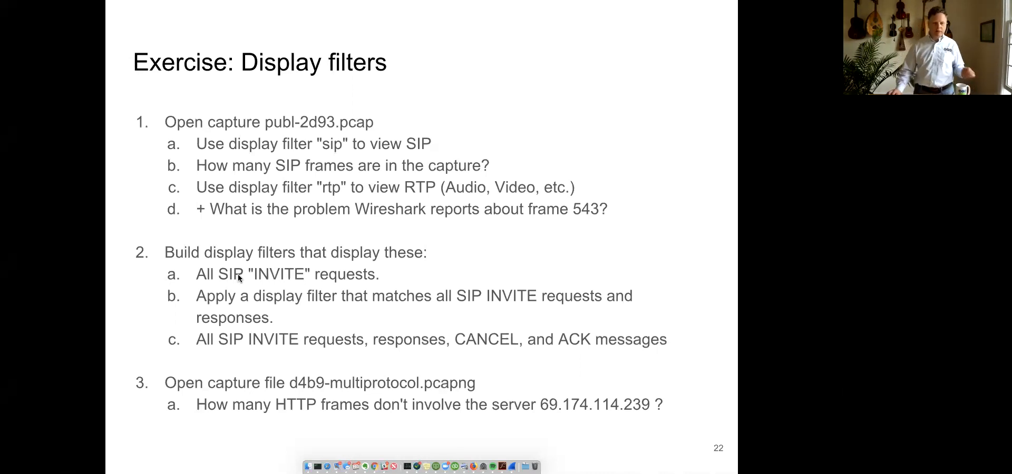
key(ctrl+Up)
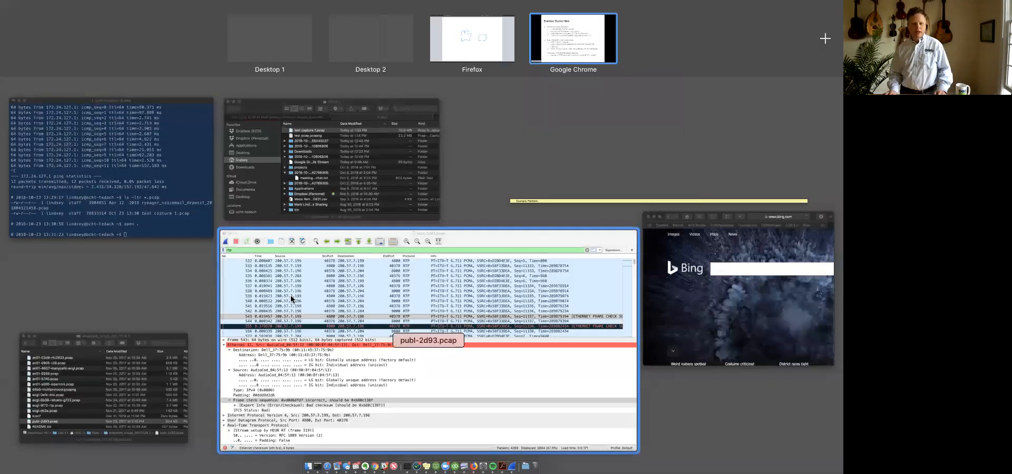
click(291, 299)
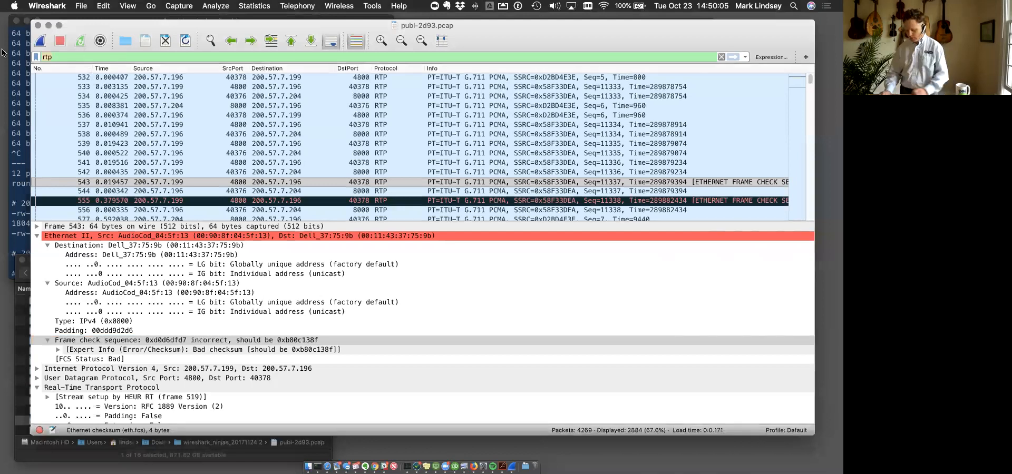
- Replace the display filter with sip.Method == "INVITE" and apply it
text(sip.)
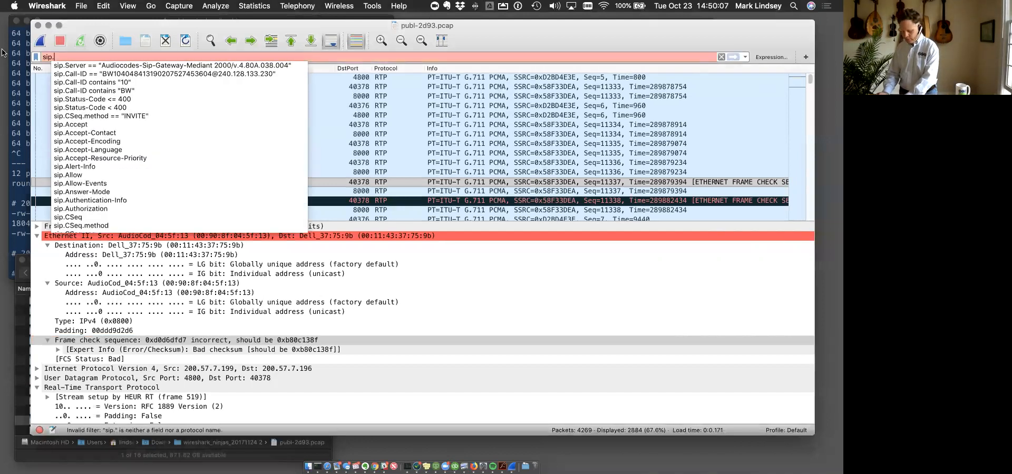
text(Req)
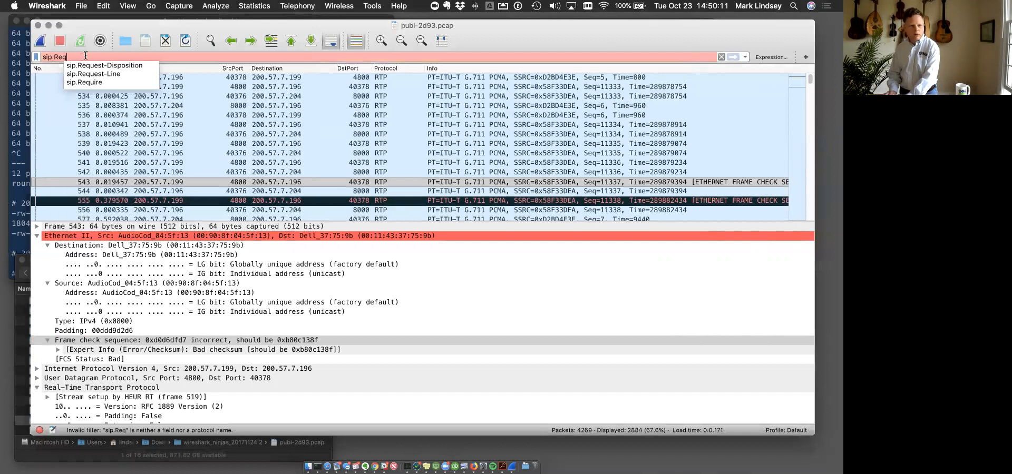
key(BackSpace)
key(BackSpace)
key(BackSpace)
text(M)
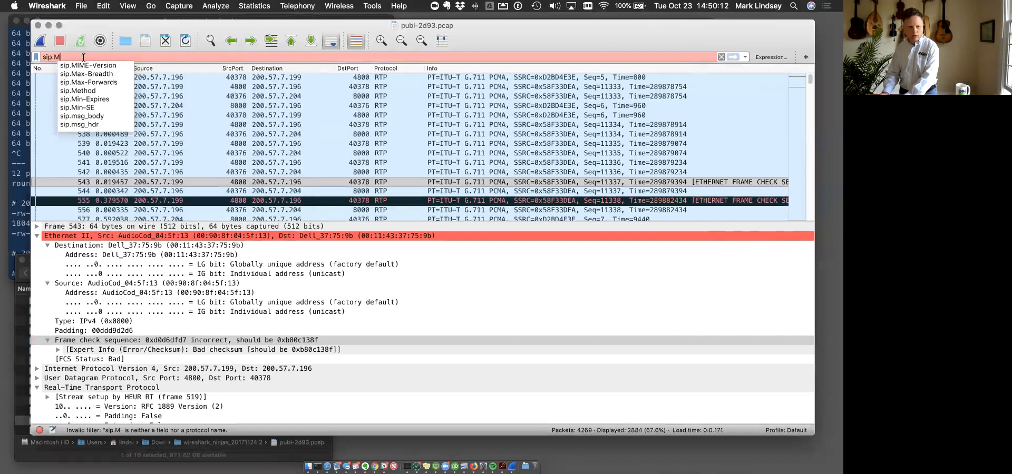
text(ethod == "INVITE")
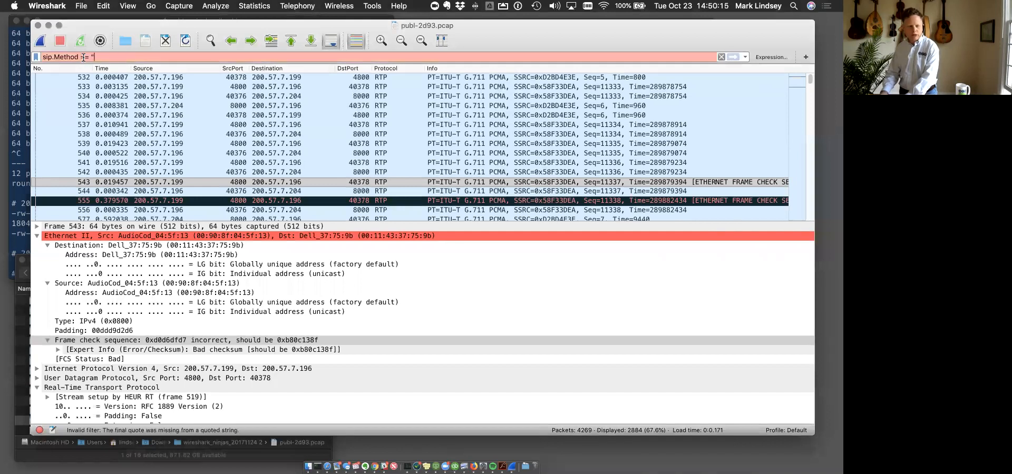
key(Return)
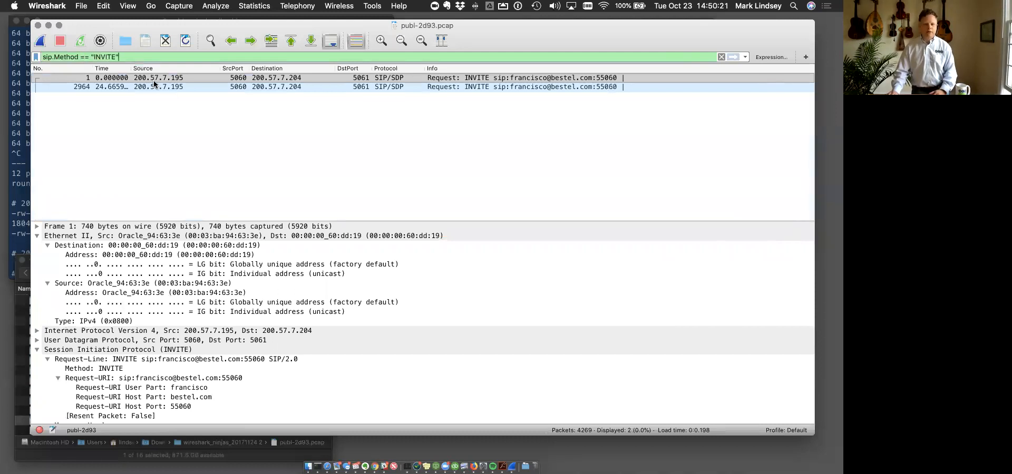
- Consult the exercise slide for the task on SIP INVITE requests and responses, and return to the capture window
key(ctrl+Up)
click(576, 32)
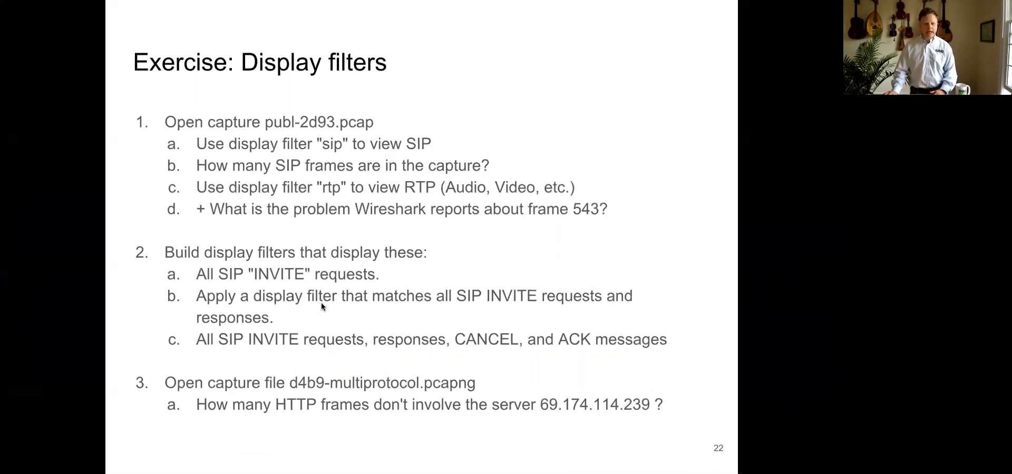
key(ctrl+Up)
click(262, 53)
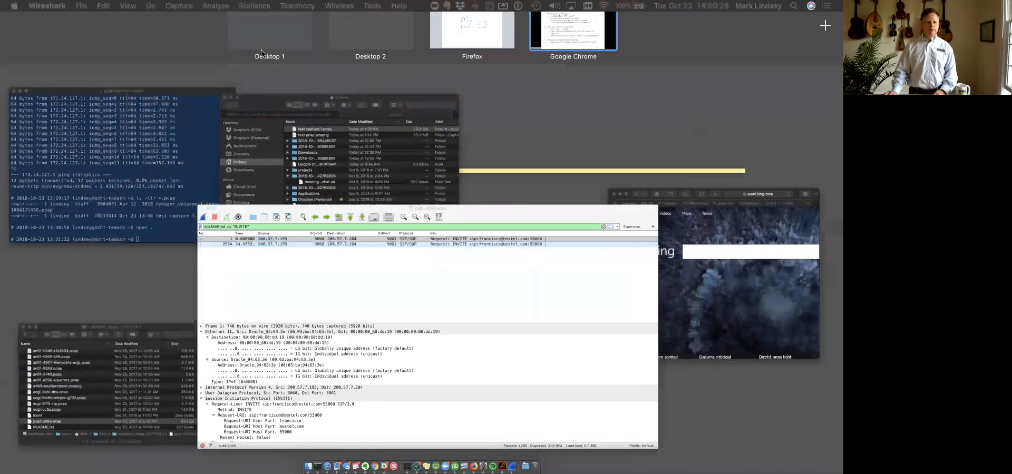
- Change the filter field from Method to CSeq.method and apply sip.CSeq.method == "INVITE"
double_click(71, 57)
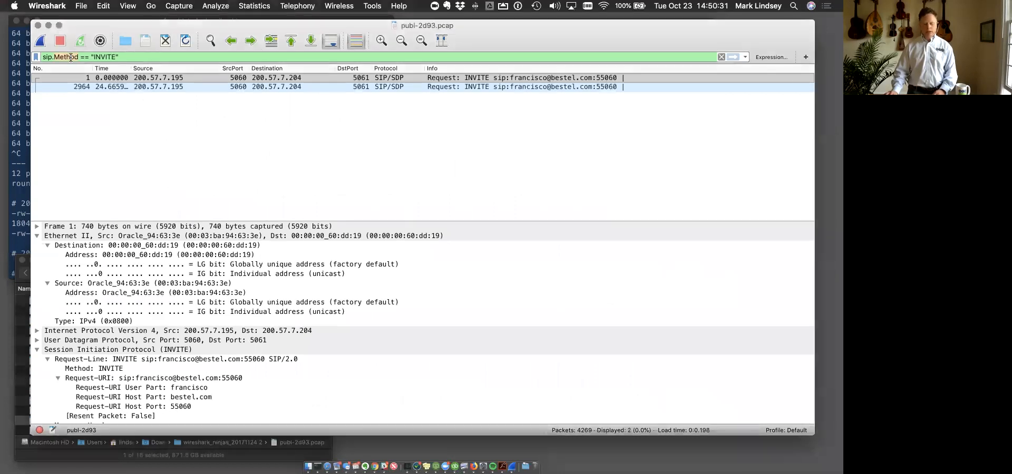
text(CSeq.m)
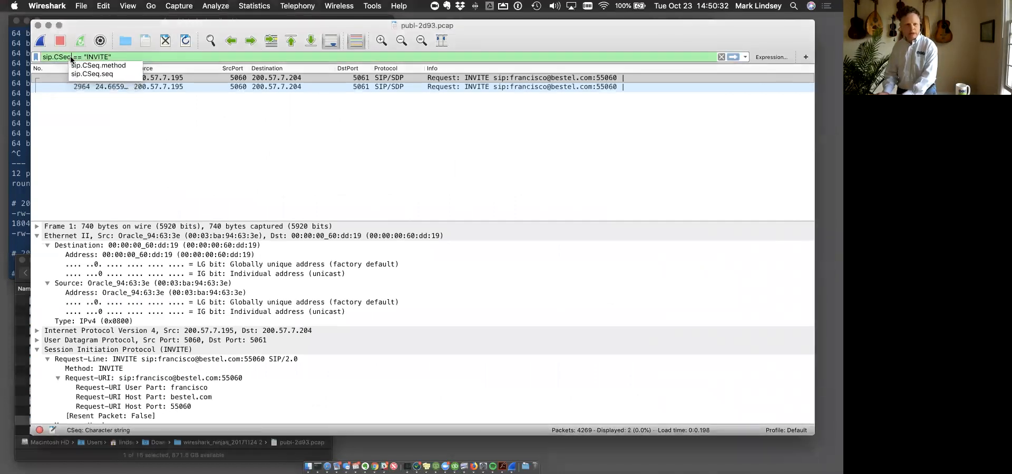
text(ethod)
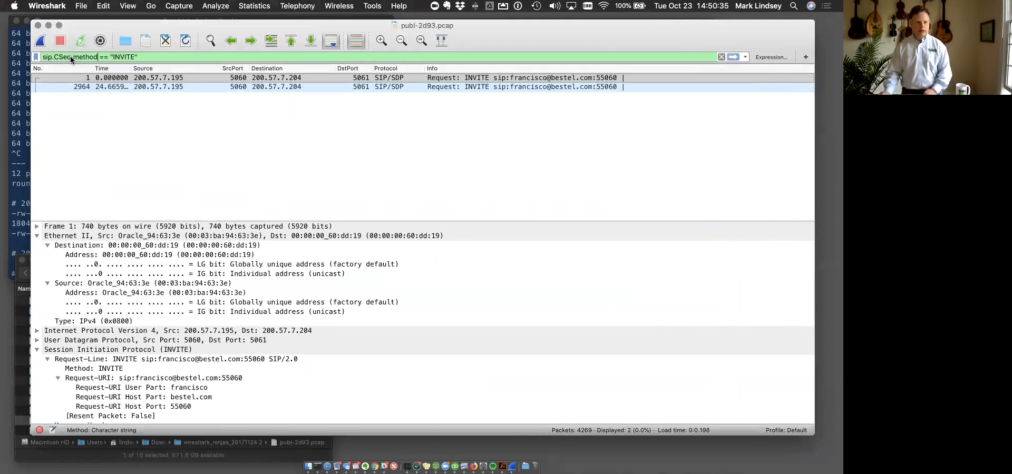
key(Return)
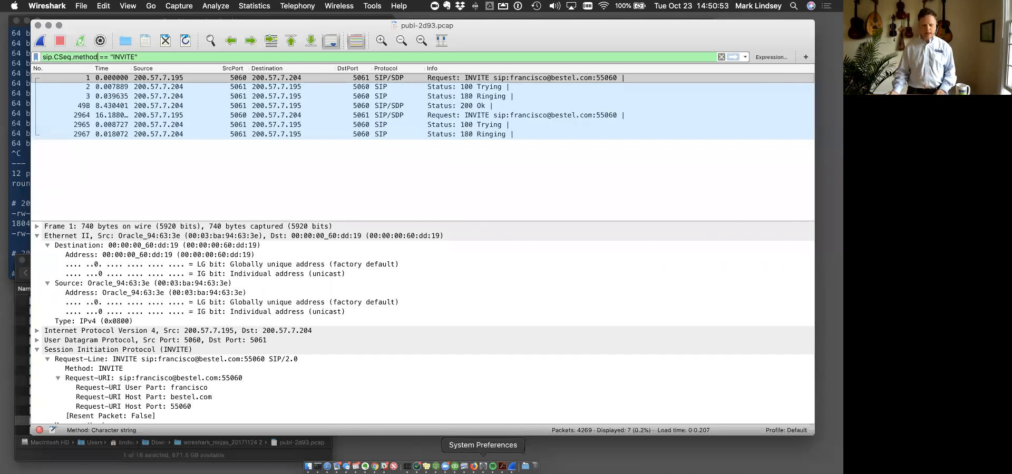
- Open System Preferences, return to the capture window, and switch to the display filters exercise slide in Google Chrome
click(482, 466)
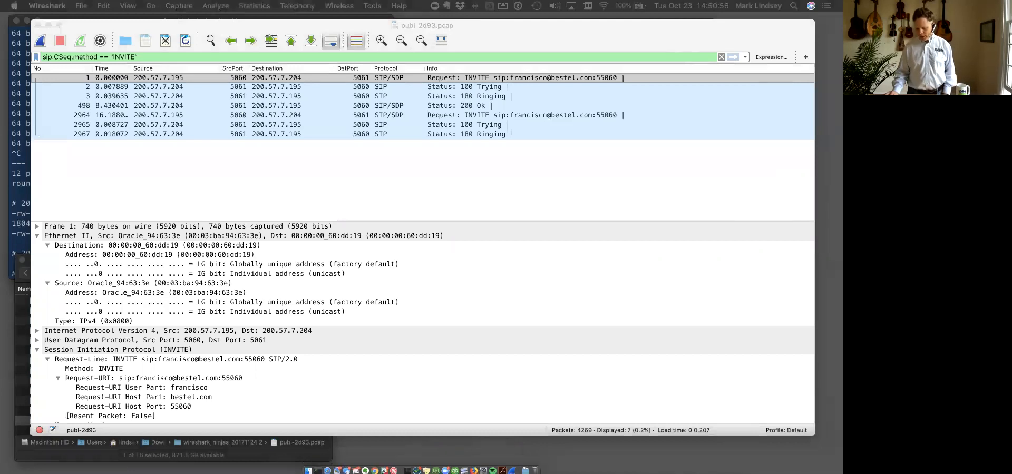
click(455, 156)
key(ctrl+Up)
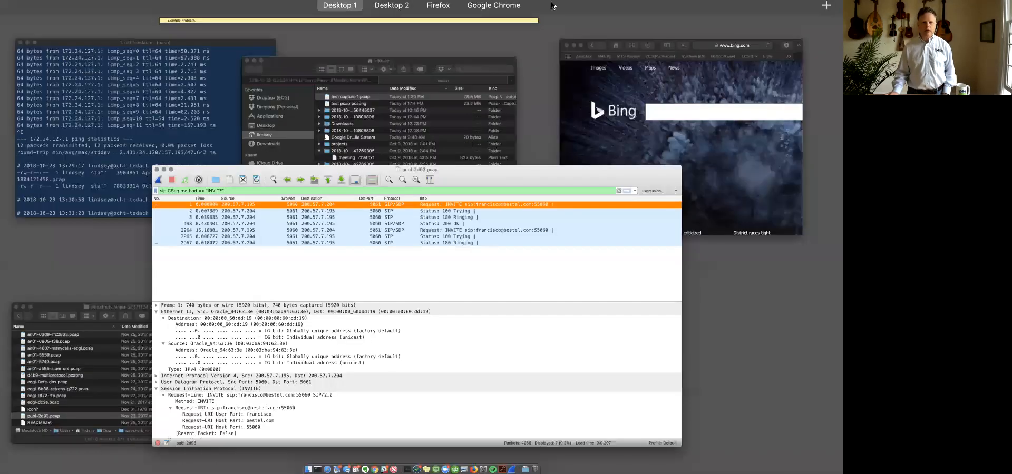
click(557, 50)
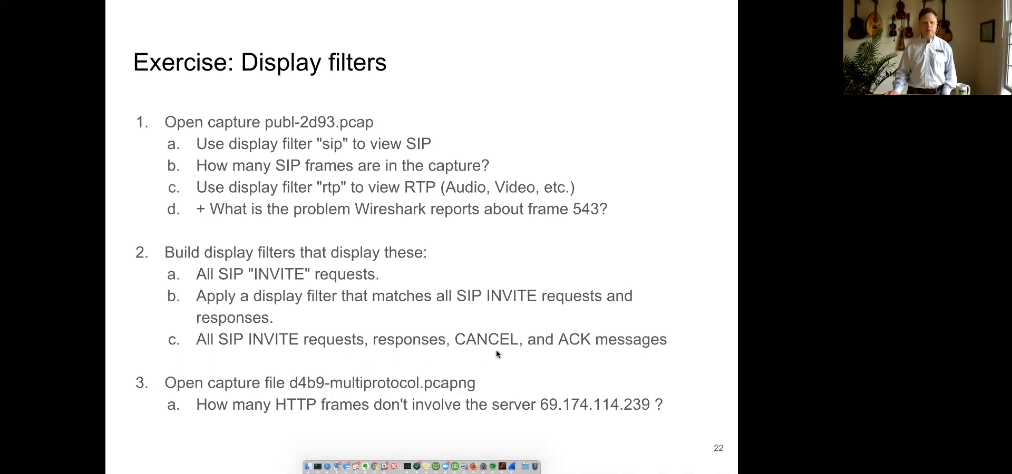
- Return from the exercise slide to the capture window and append an OR operator (||) to the INVITE display filter
key(ctrl+Up)
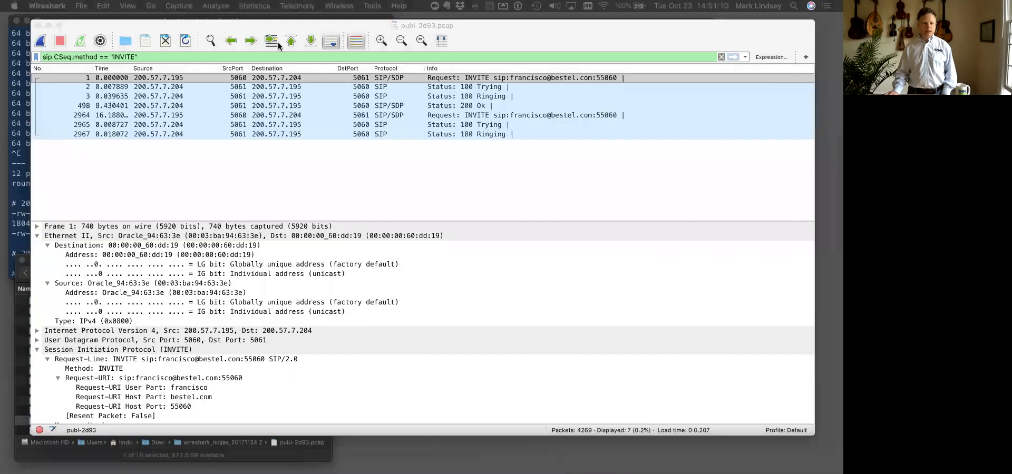
click(148, 54)
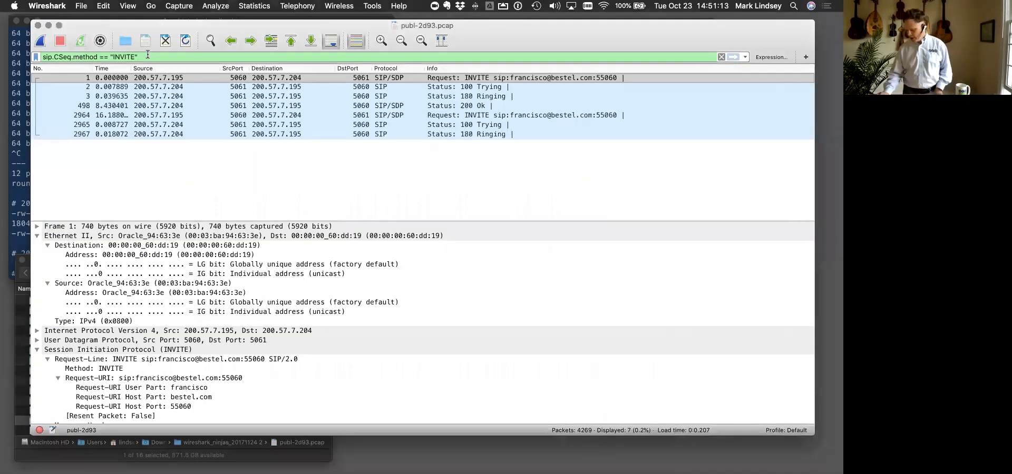
text(||)
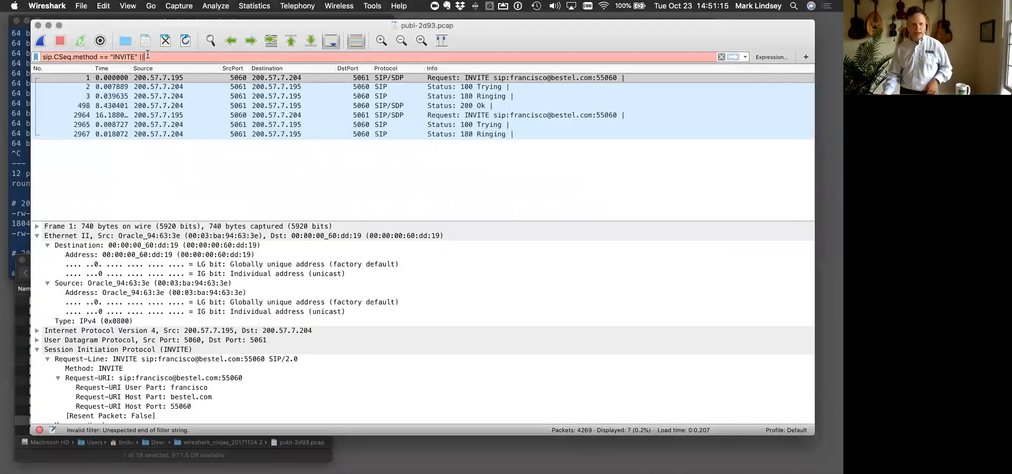
text( cs.Cs)
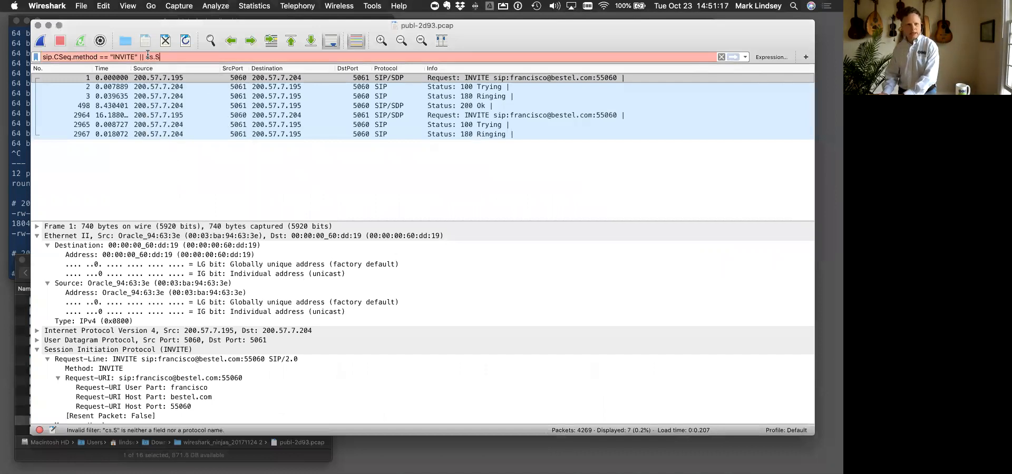
key(BackSpace)
key(BackSpace)
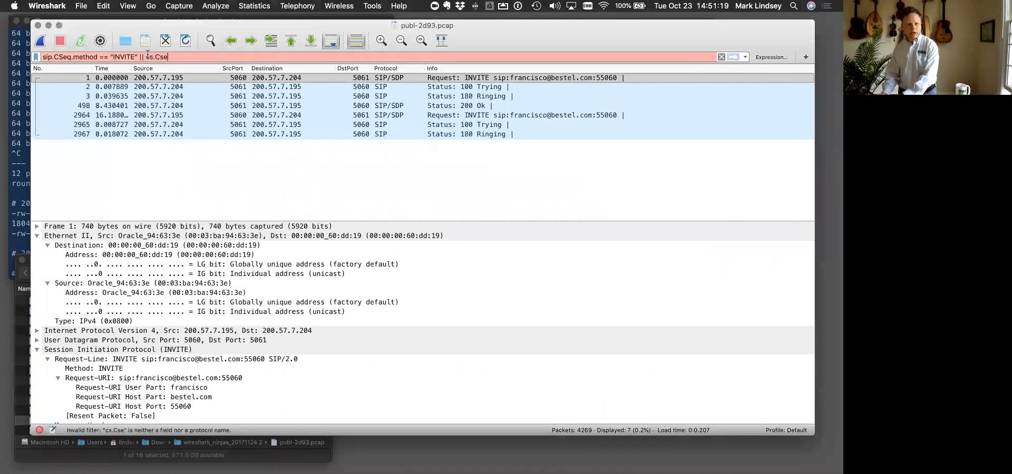
key(BackSpace)
key(BackSpace)
key(BackSpace)
- Add sip.Method == "CANCEL" as the second condition of the display filter
text(sip.)
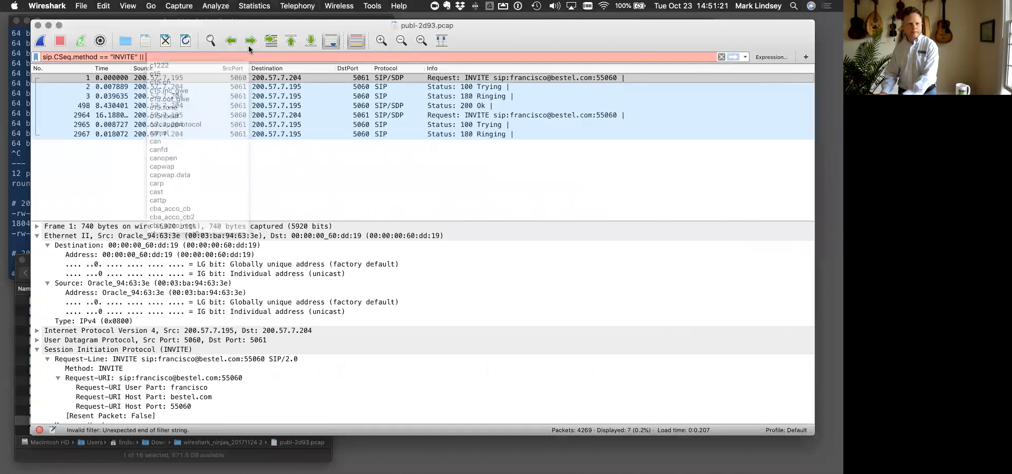
text(Request)
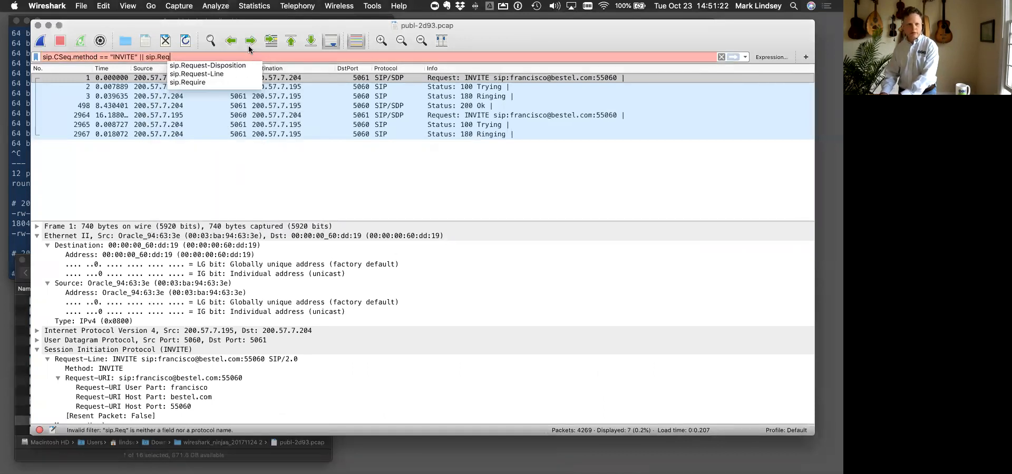
key(BackSpace)
key(BackSpace)
key(BackSpace)
key(BackSpace)
key(BackSpace)
key(BackSpace)
key(BackSpace)
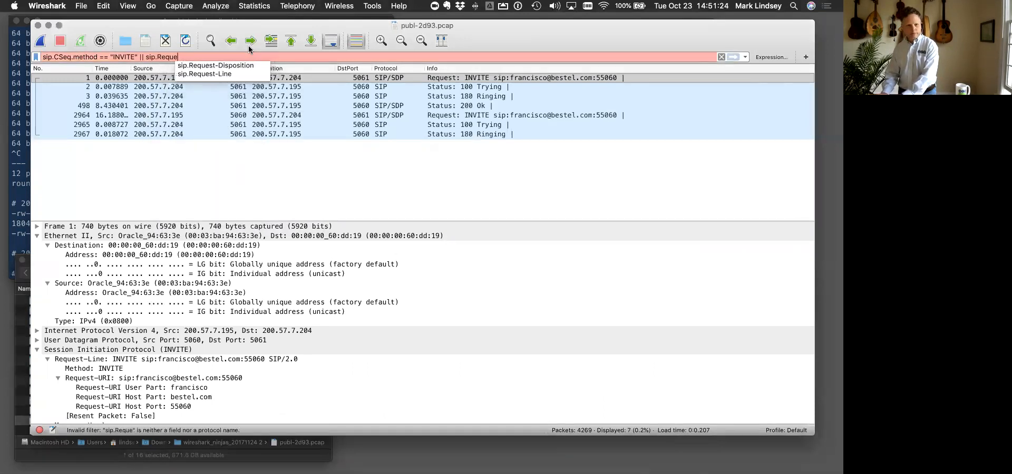
text(Method ==)
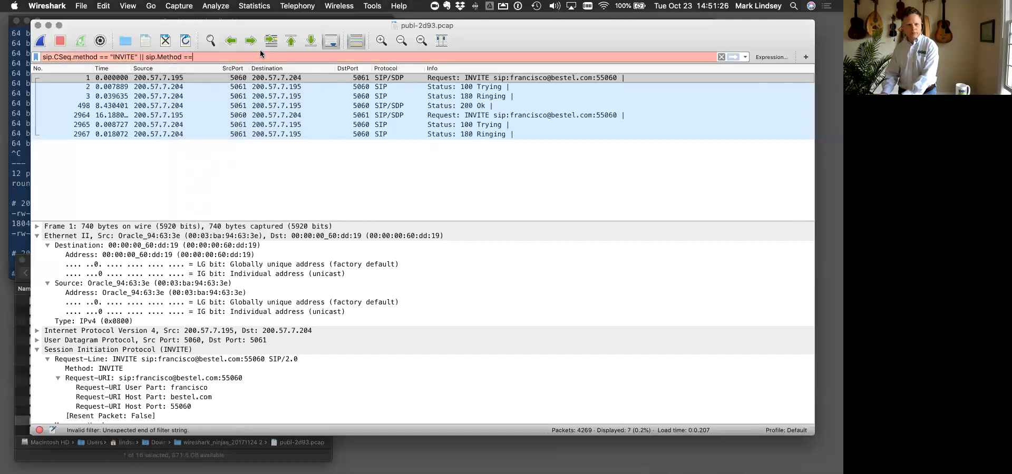
text( "CANCEL" || sip.Method=="ACK")
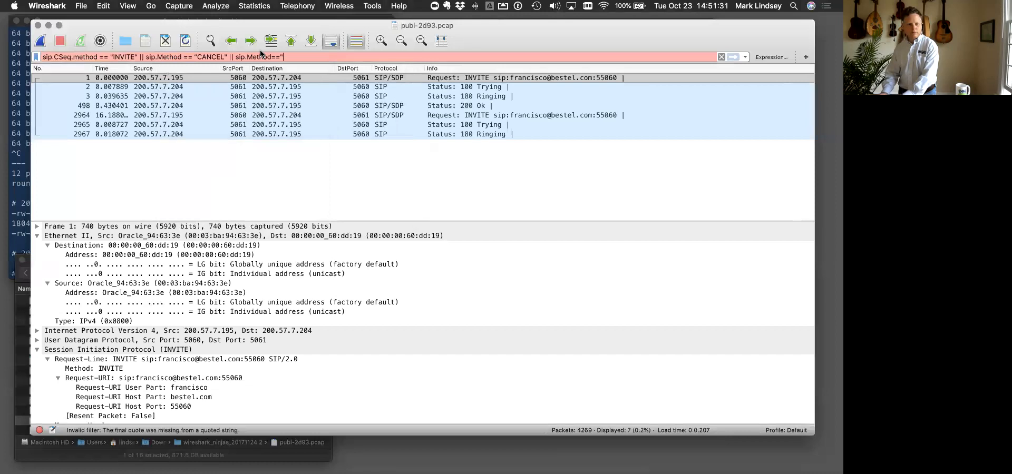
- Extend the display filter with || sip.Method=="ACK" and apply it
key(Return)
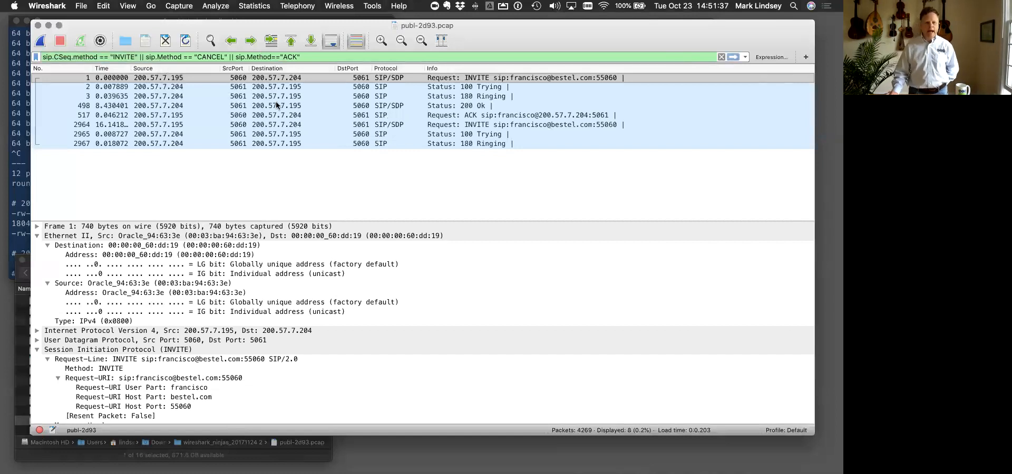
- Select the ACK request in frame 517, collapse the Ethernet and SIP trees, and examine the CSeq line in the raw SIP text
click(270, 115)
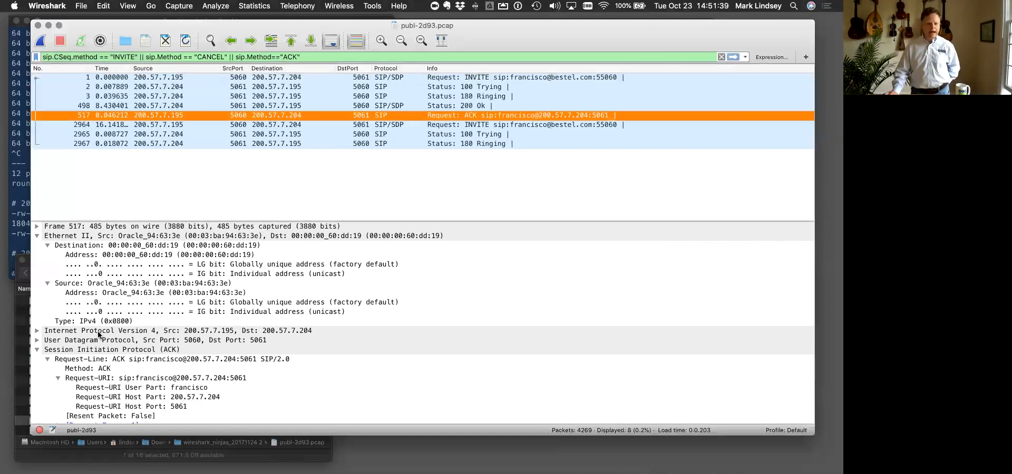
click(37, 235)
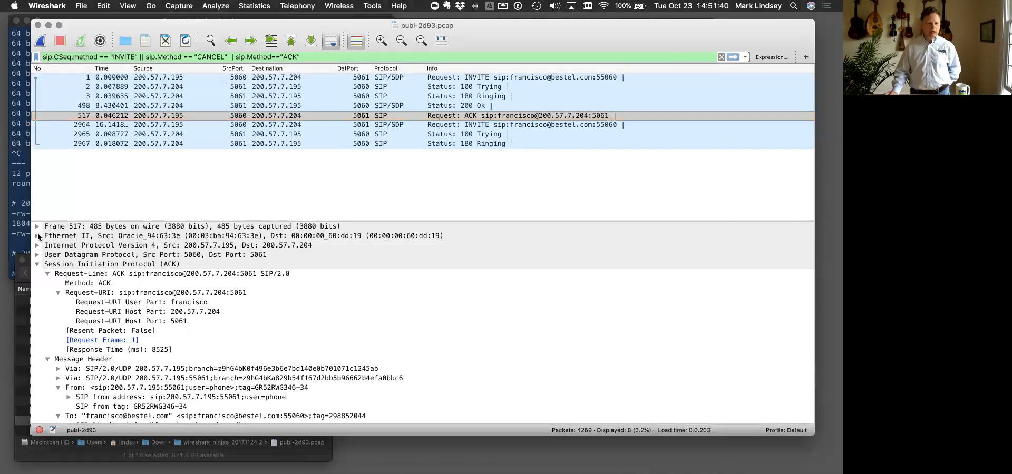
click(37, 265)
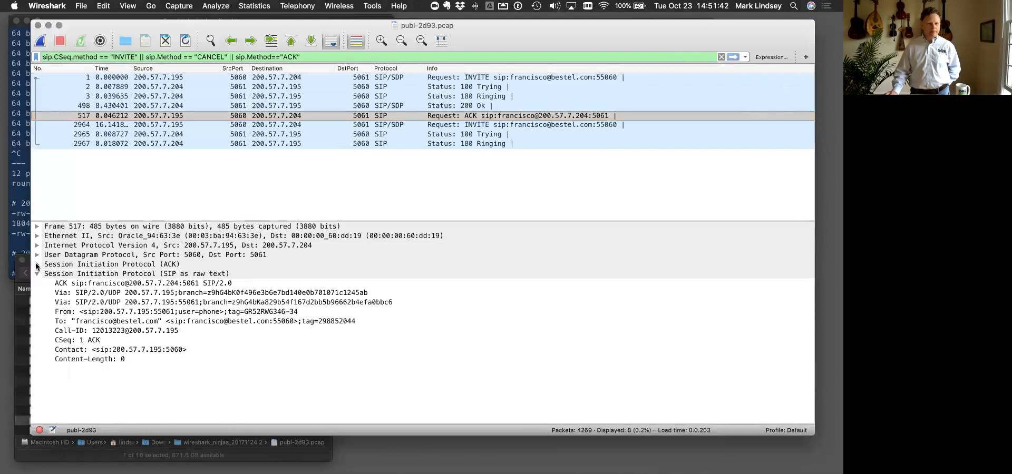
click(84, 340)
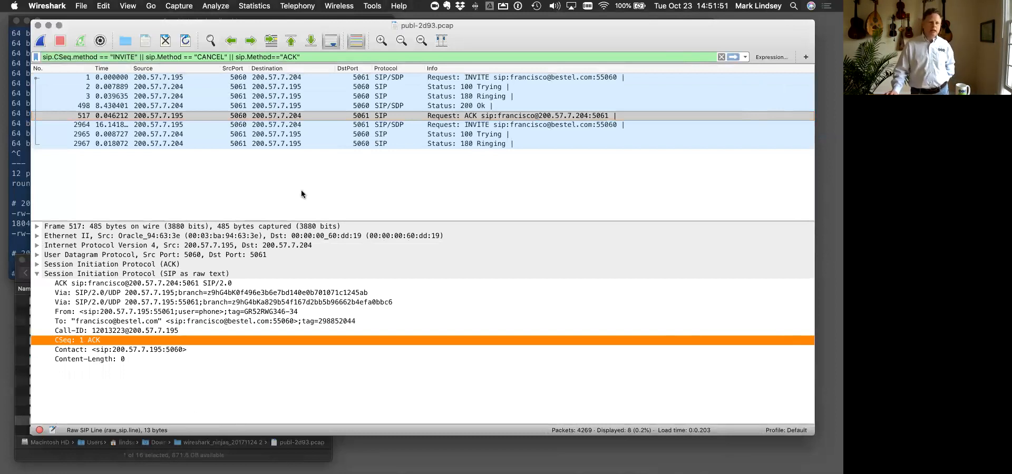
- Compare the ACK request in frame 517 with the 200 Ok response in frame 498
click(147, 57)
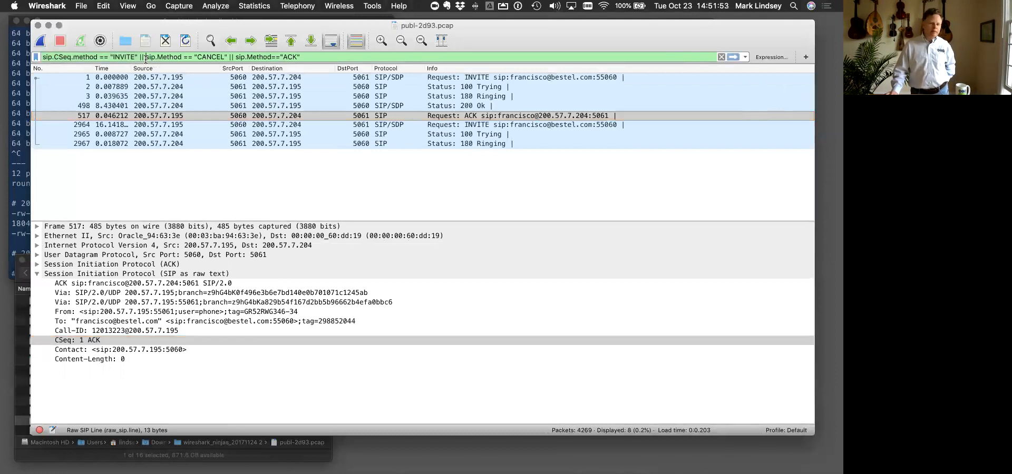
click(432, 116)
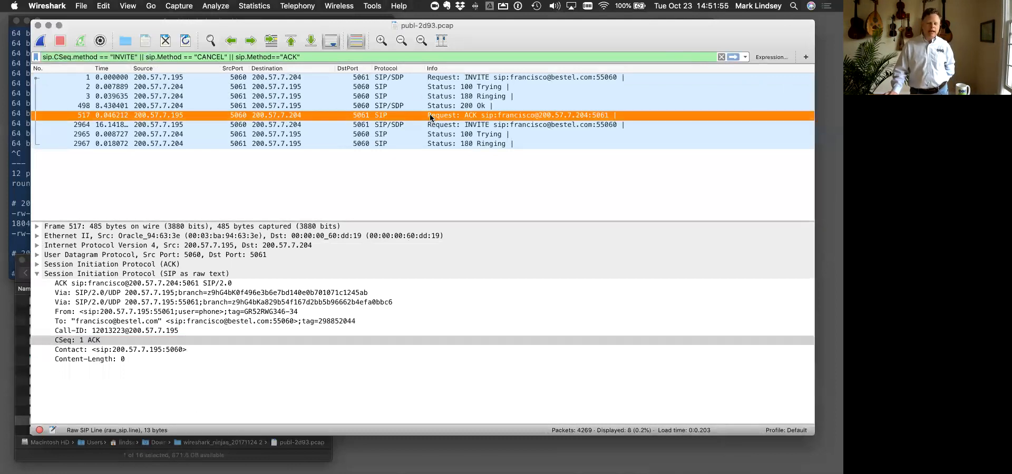
click(468, 106)
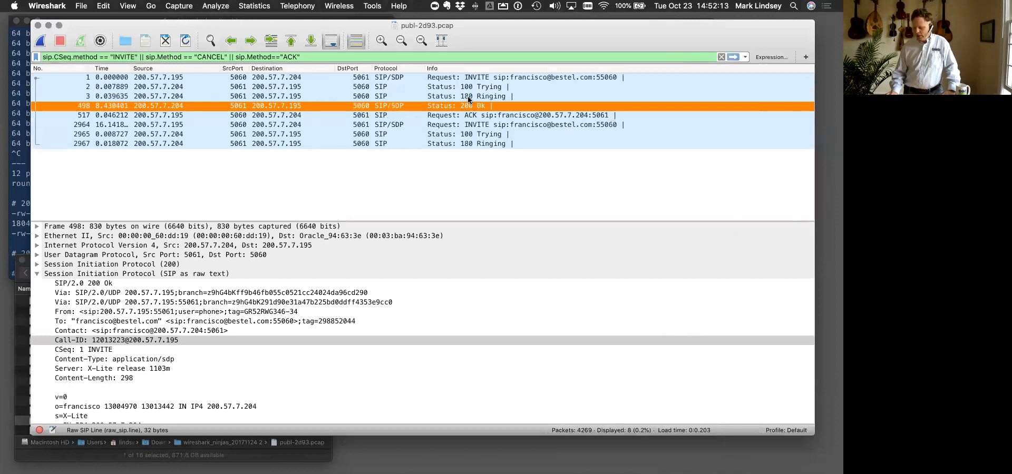
- Consult the exercise slide in Google Chrome for the task on HTTP frames and return to the desktop with the capture window
key(ctrl+Up)
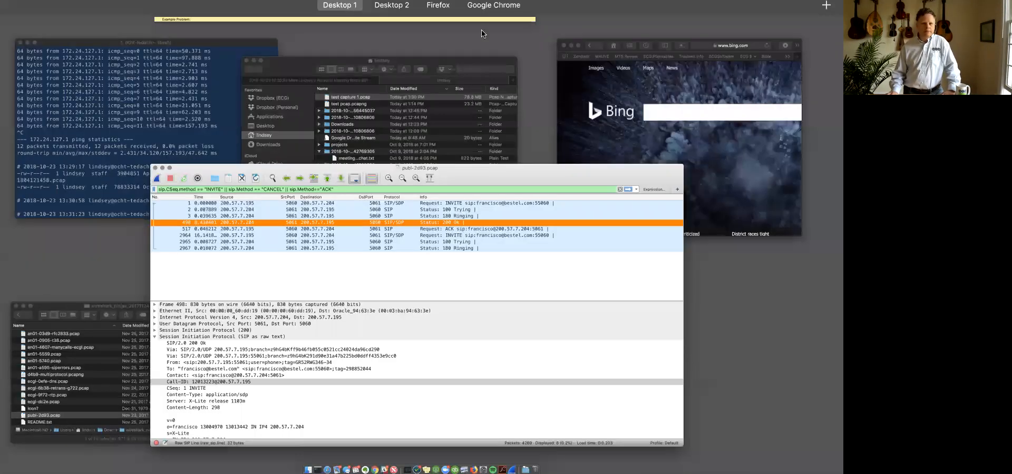
click(509, 24)
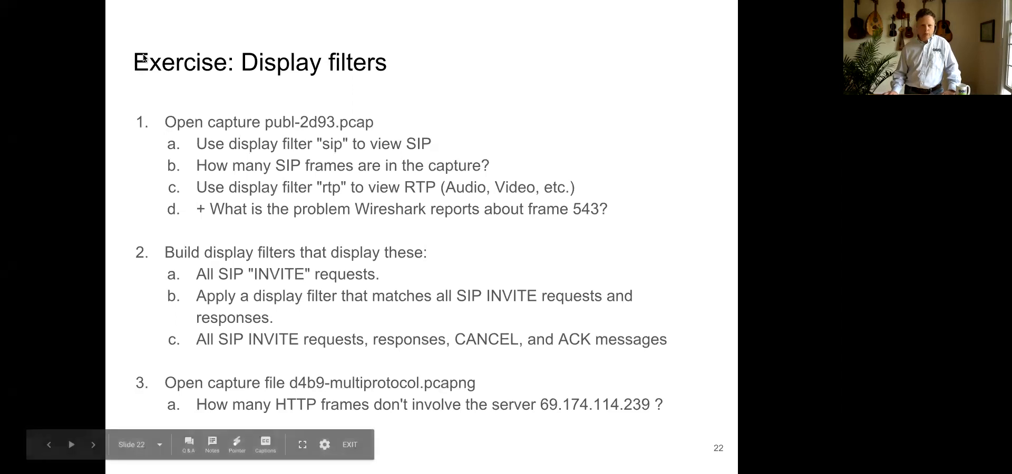
key(ctrl+Up)
click(275, 36)
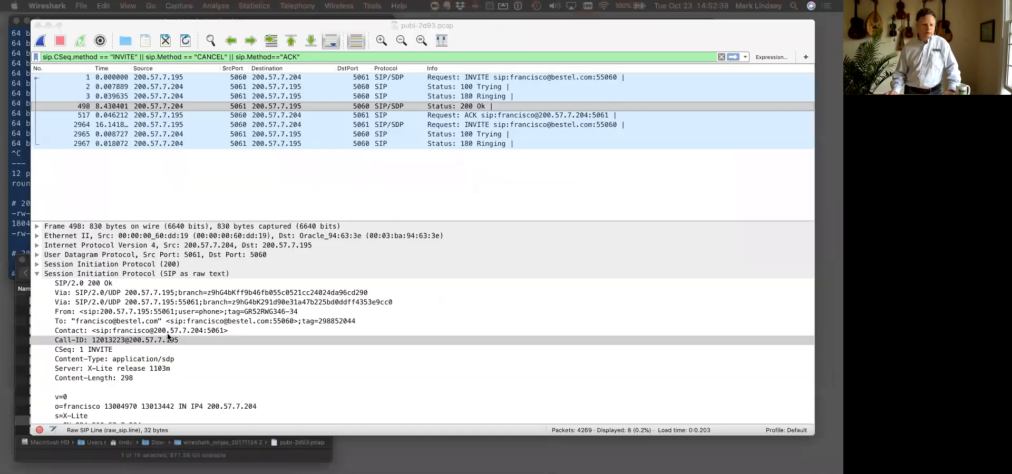
- Open d4b9-multiprotocol.pcapng from the Finder folder of sample captures and clear the old display filter
click(23, 332)
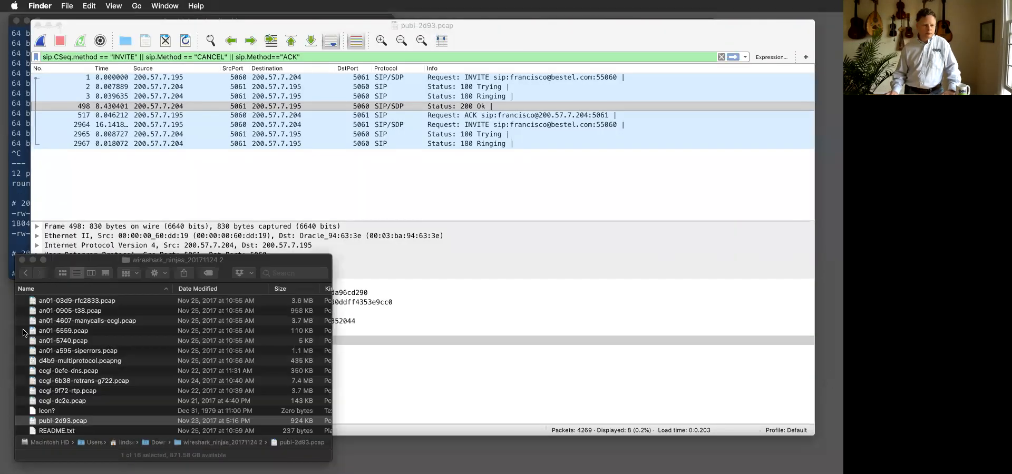
double_click(53, 362)
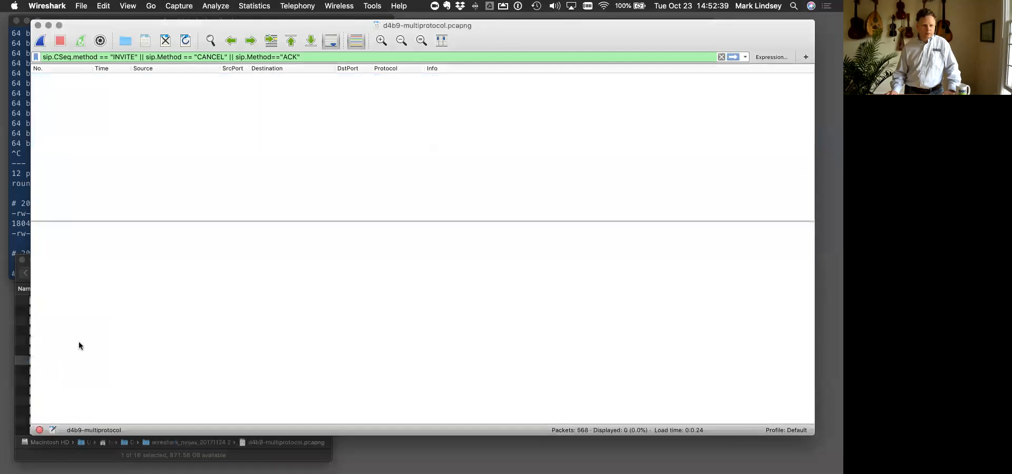
click(721, 57)
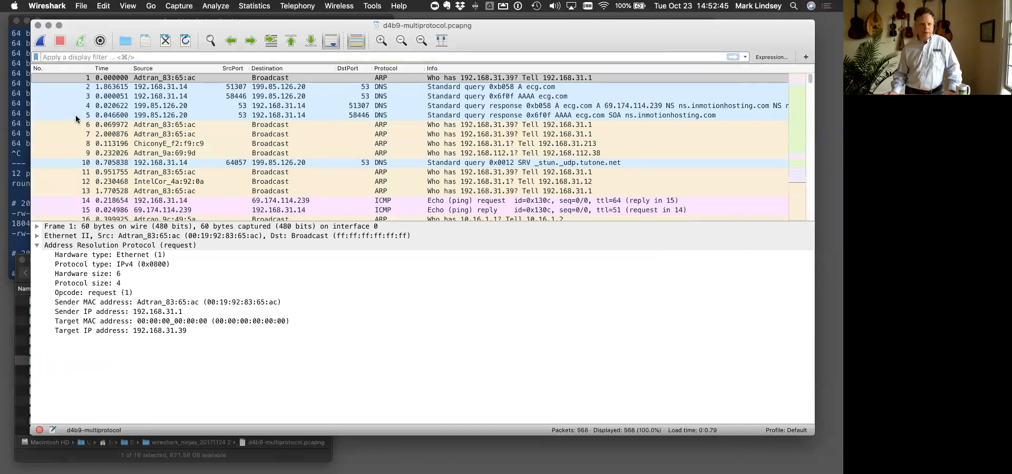
- Apply the display filter http and look through the filtered packets
click(56, 58)
text(http)
key(Return)
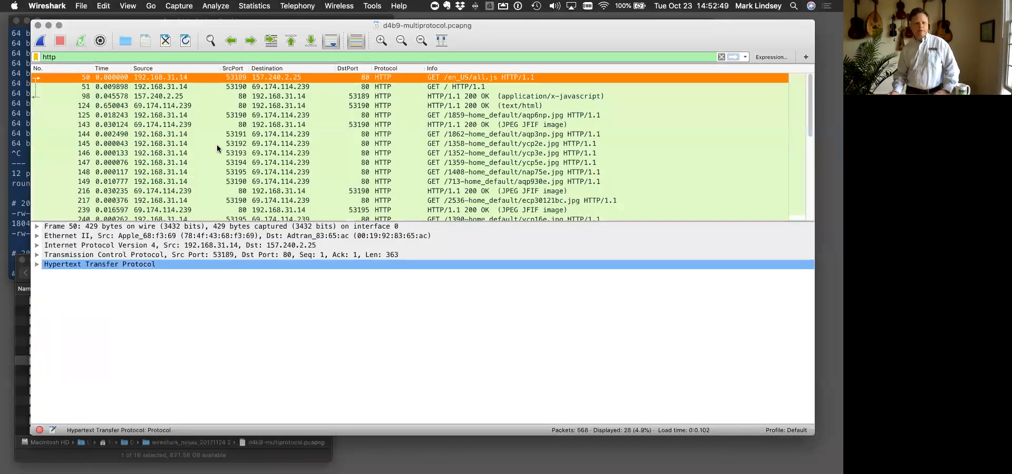
scroll(217, 144, down, 5)
scroll(217, 144, up, 5)
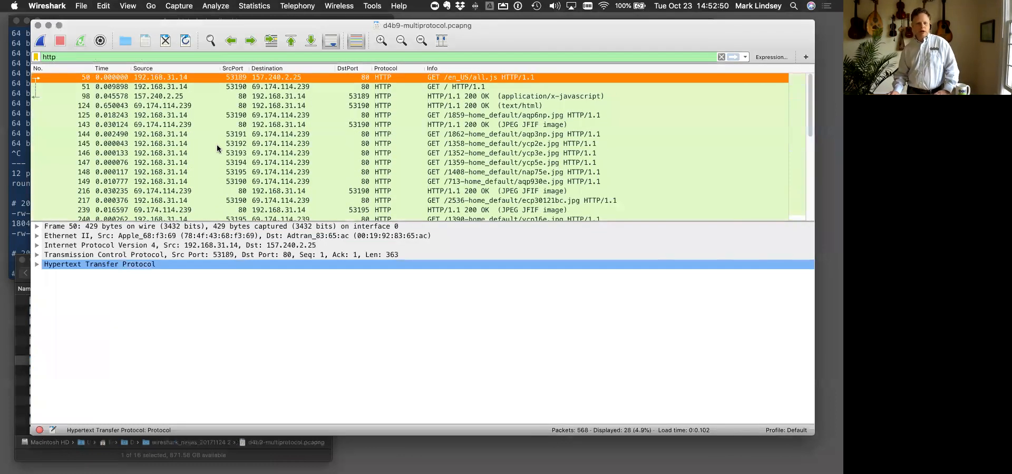
- Expand the IPv4 header of frame 143 and apply its source address 69.174.114.239 as the display filter
click(178, 125)
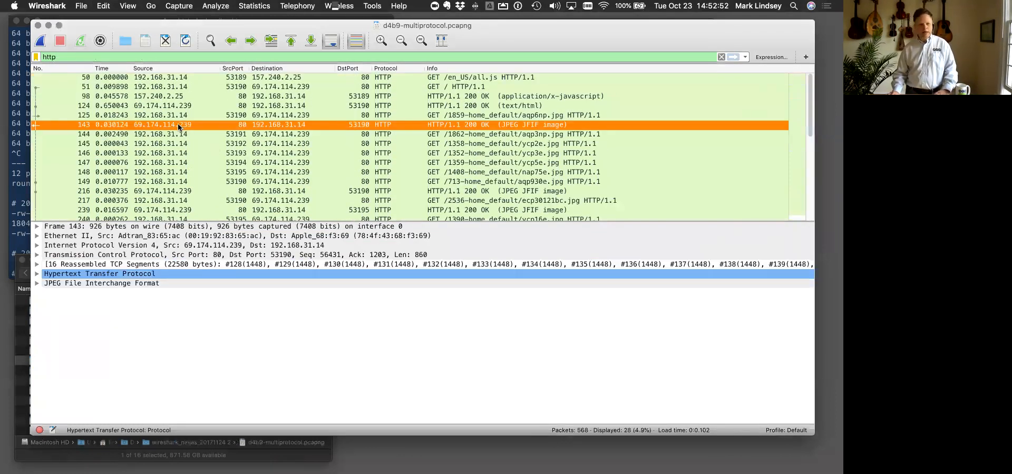
click(36, 246)
click(36, 246)
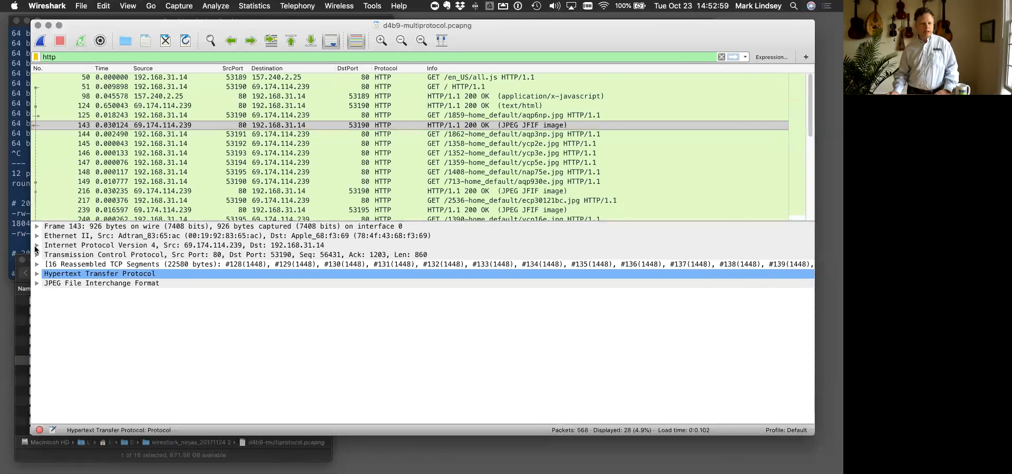
click(36, 246)
scroll(91, 380, down, 3)
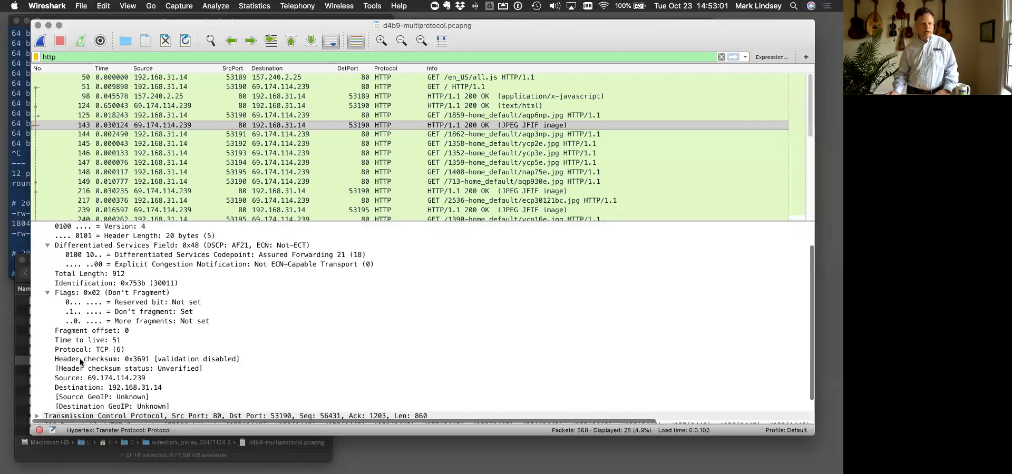
click(92, 378)
right_click(91, 380)
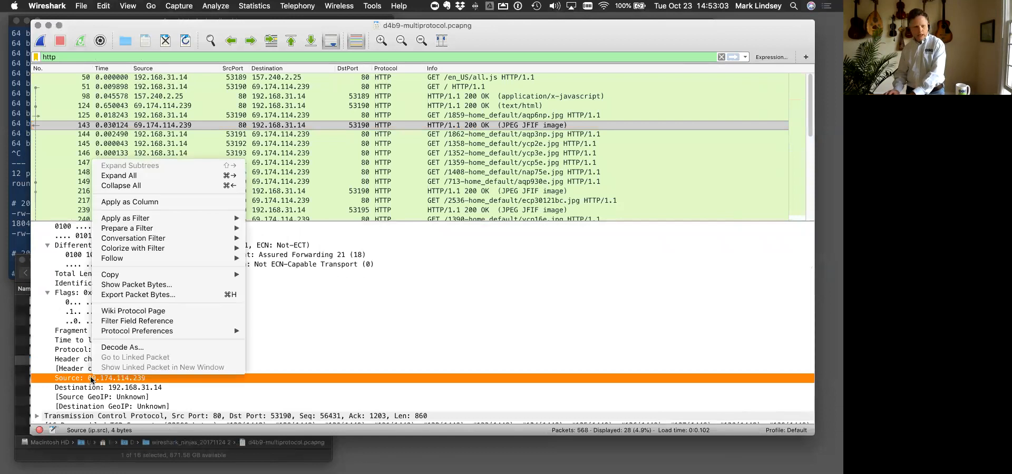
mouse_move(159, 218)
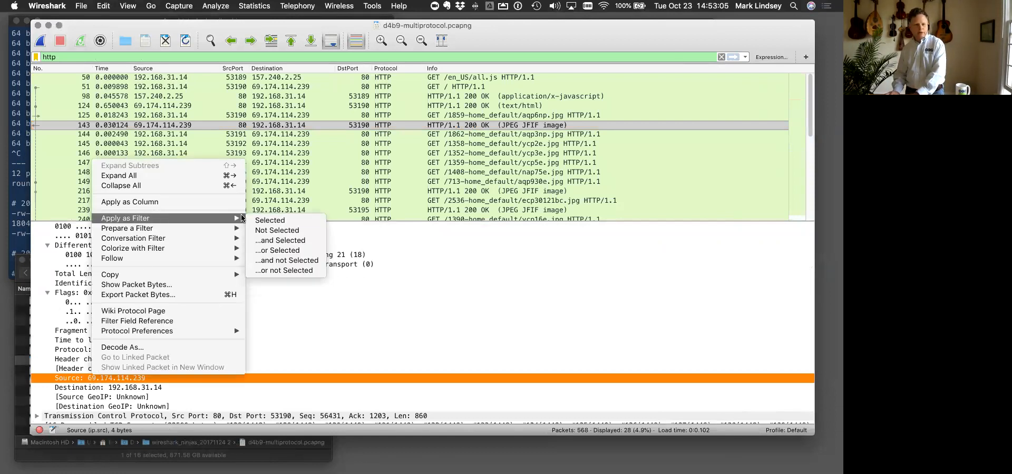
click(260, 220)
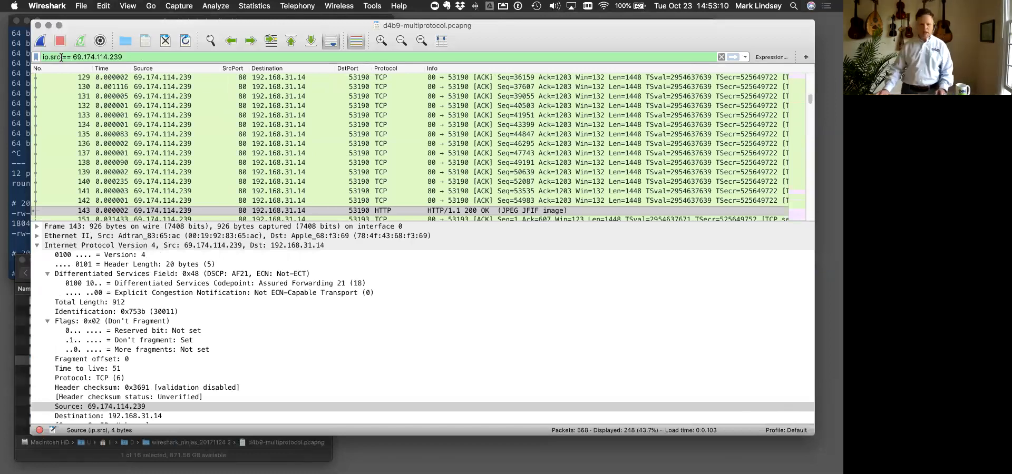
- Change the filter field from ip.src to ip.addr and apply ip.addr == 69.174.114.239
key(Left)
key(Left)
key(Left)
key(Left)
key(BackSpace)
key(BackSpace)
key(BackSpace)
text(addr)
key(Return)
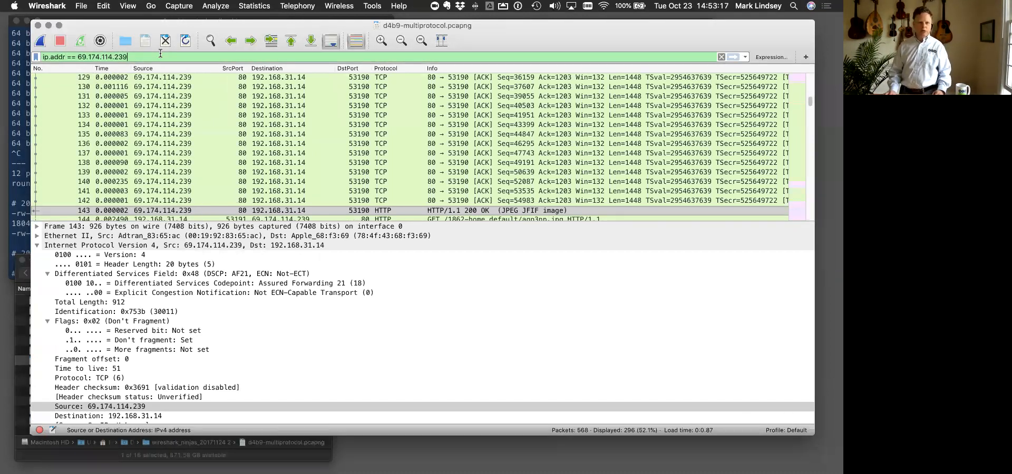
- Negate the address filter by wrapping it as ! ( ip.addr == 69.174.114.239 ) and apply it
text())
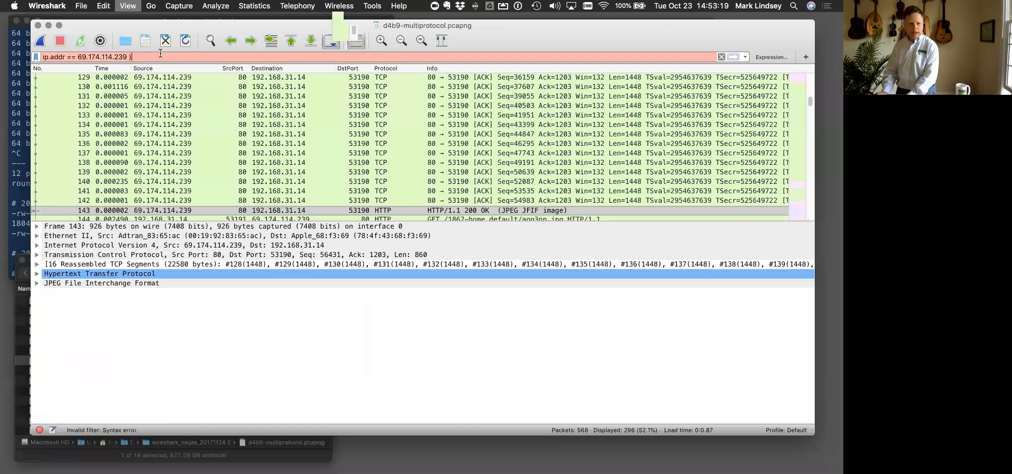
key(Left)
key(Left)
key(Left)
key(Left)
key(Left)
key(Left)
key(Left)
key(Left)
key(Left)
key(Left)
key(Left)
key(Left)
key(Left)
key(Left)
key(Left)
key(Left)
key(Left)
key(Left)
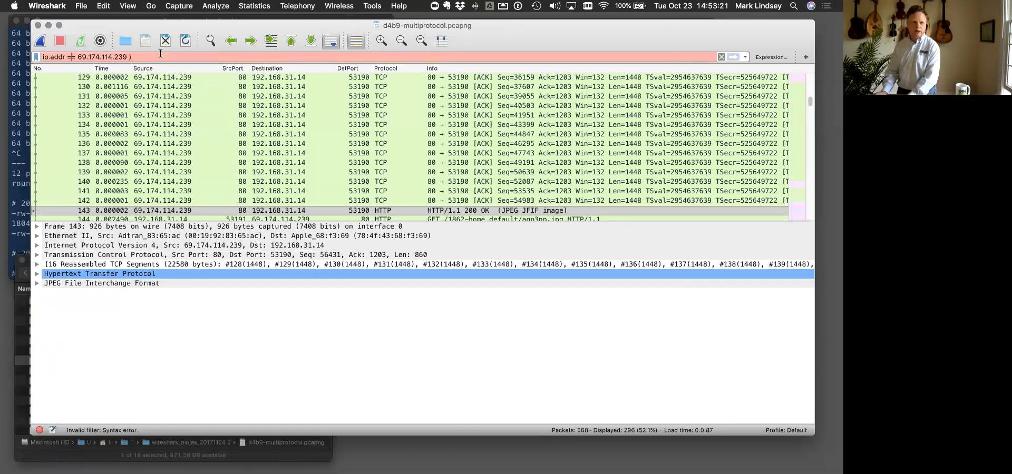
key(Left)
key(Left)
key(Left)
key(Left)
key(Left)
key(Left)
key(Left)
key(Left)
key(Left)
text(! ()
key(Return)
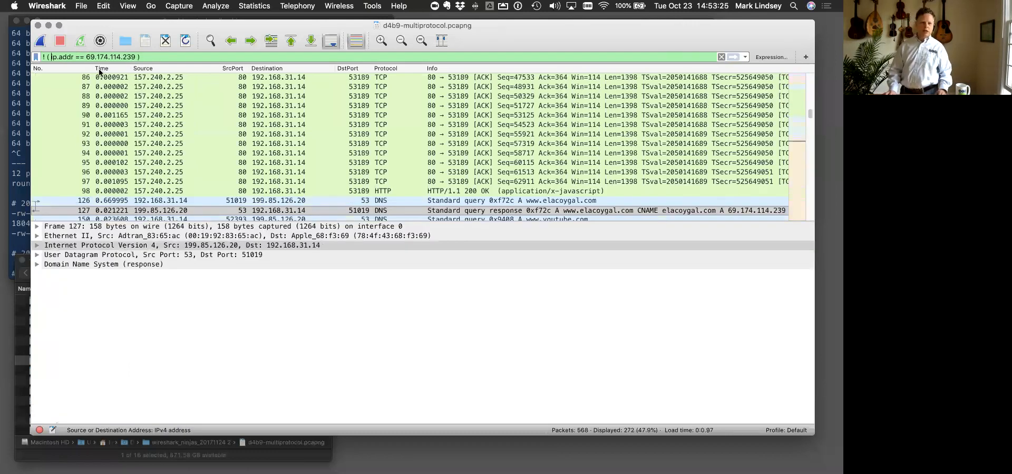
- Append && http to the negated address filter and apply it
click(169, 55)
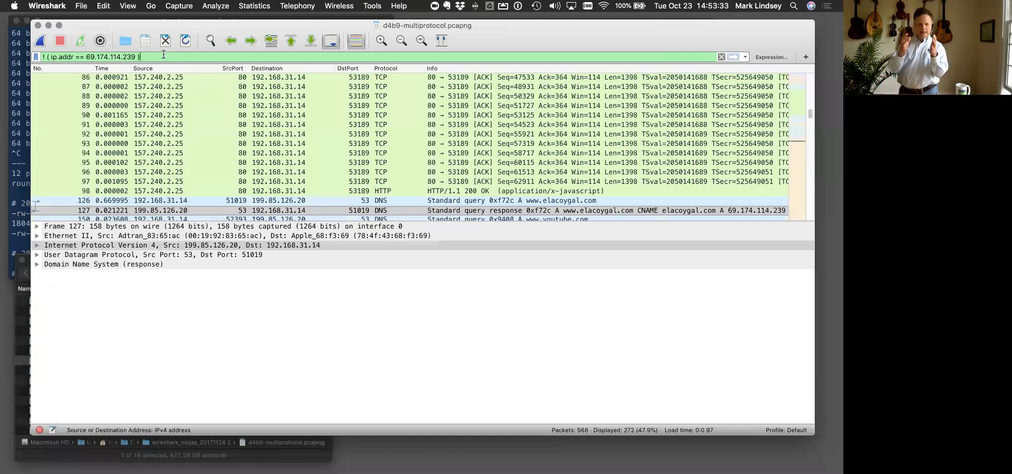
text(&& http)
key(Return)
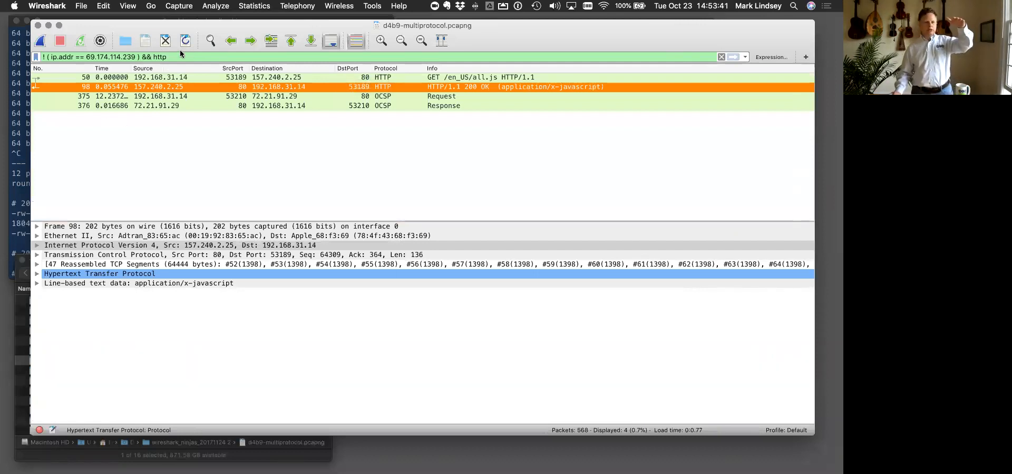
click(138, 55)
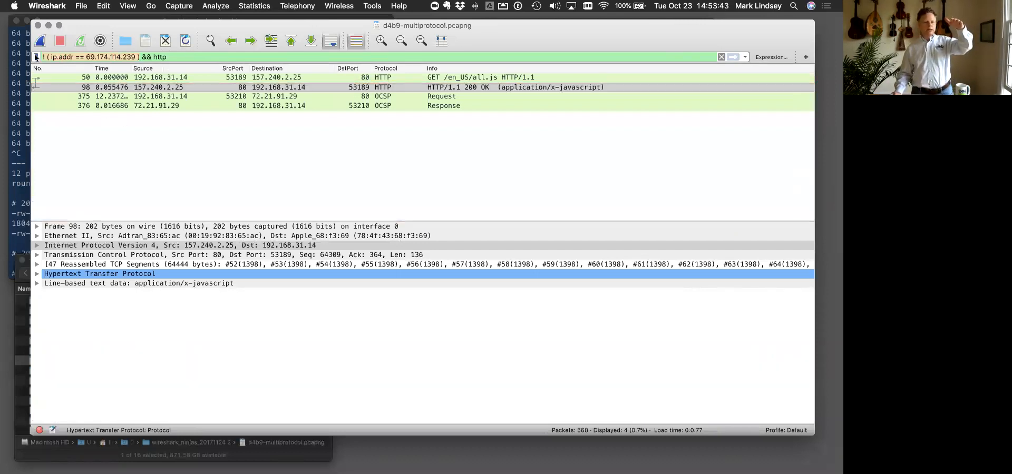
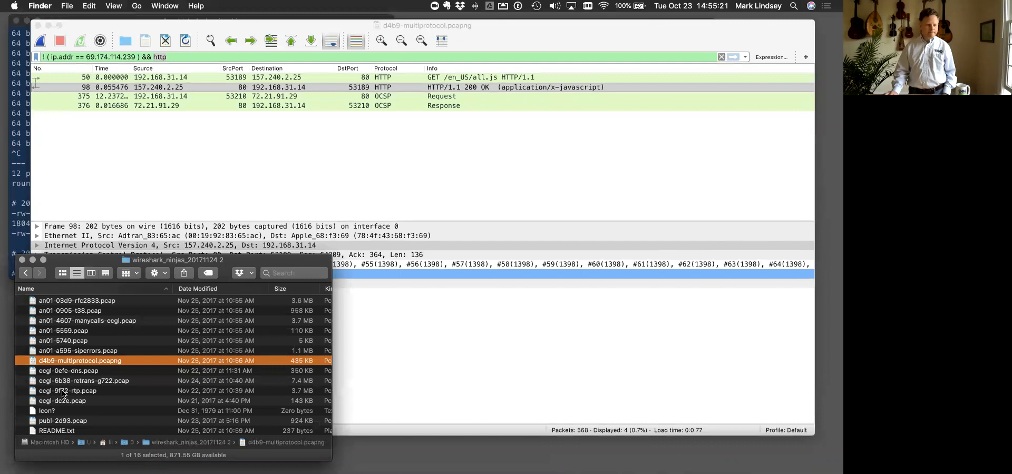
- Open the capture file ecgl-dc2e.pcap and clear the leftover display filter
scroll(71, 377, up, 2)
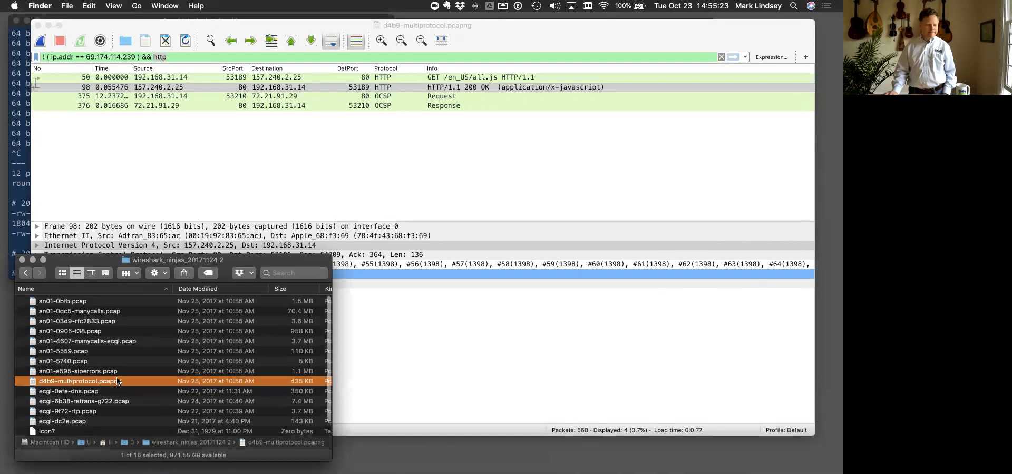
scroll(79, 395, down, 2)
double_click(63, 401)
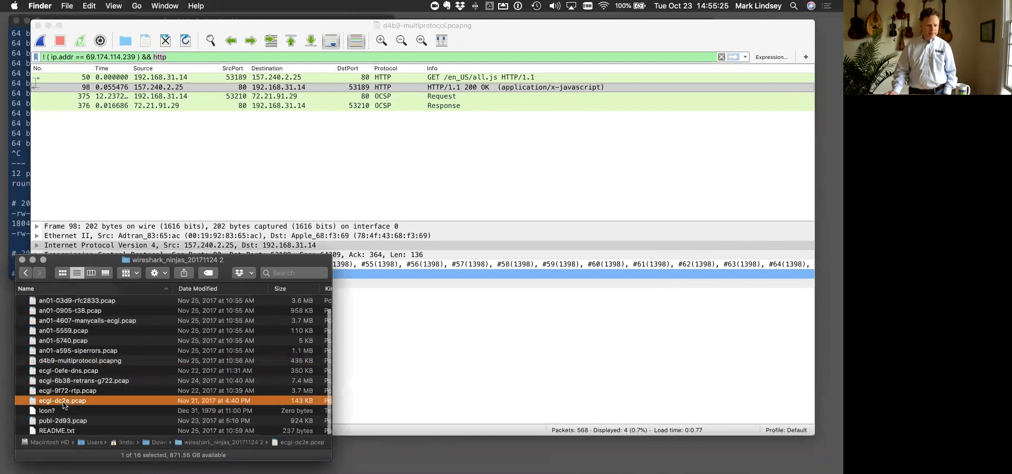
click(721, 57)
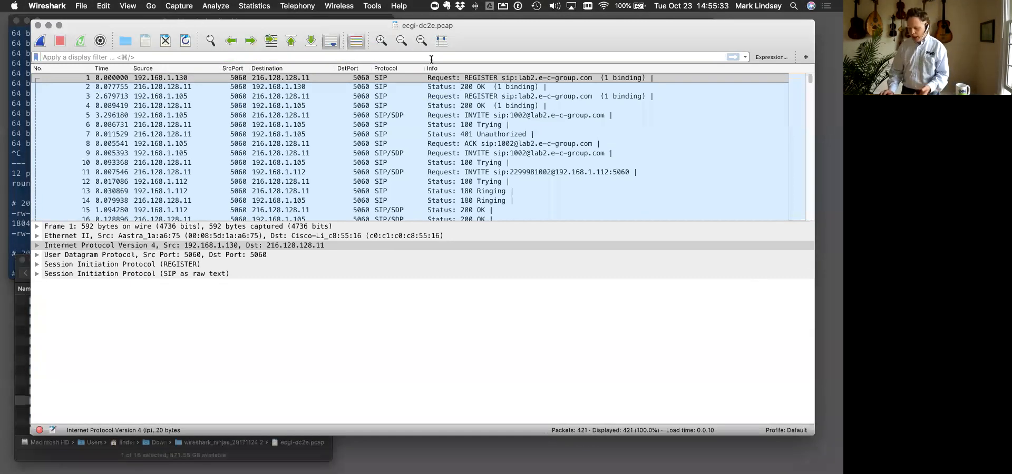
- Select the INVITE in frame 5, expand its parsed and raw-text SIP sections, and select the raw Call-ID line
click(121, 116)
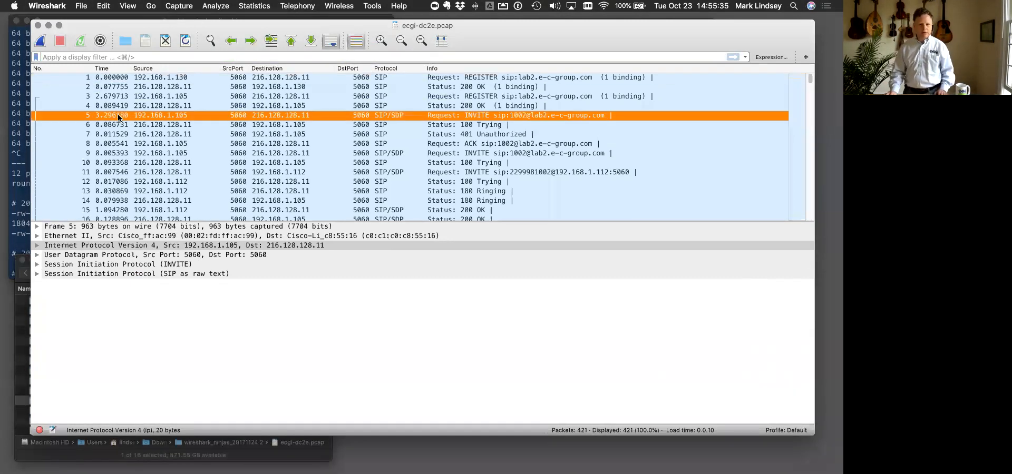
click(37, 273)
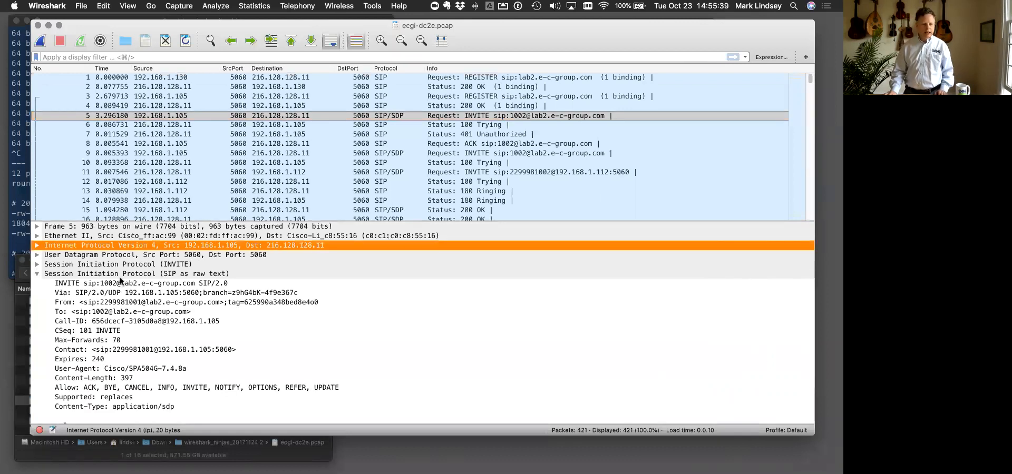
click(102, 321)
click(37, 265)
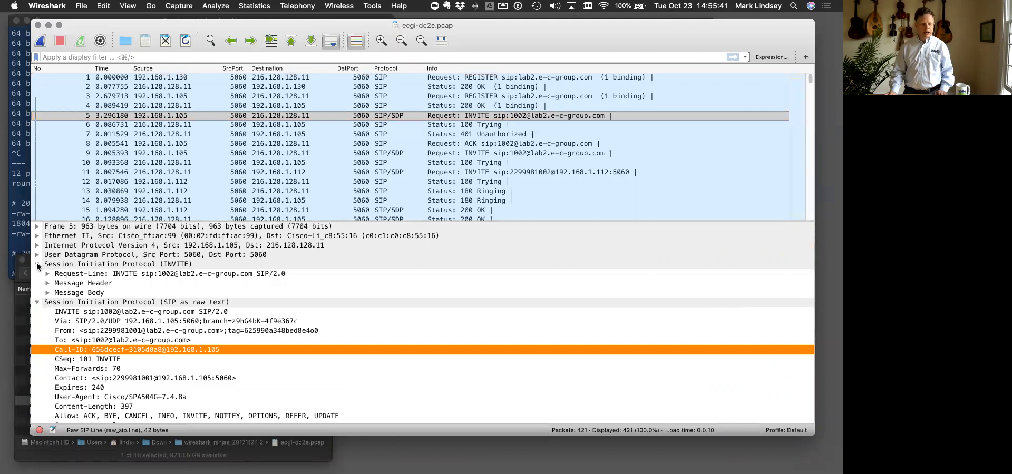
- Apply the raw-text Call-ID line of frame 5 as the display filter
right_click(101, 353)
mouse_move(208, 192)
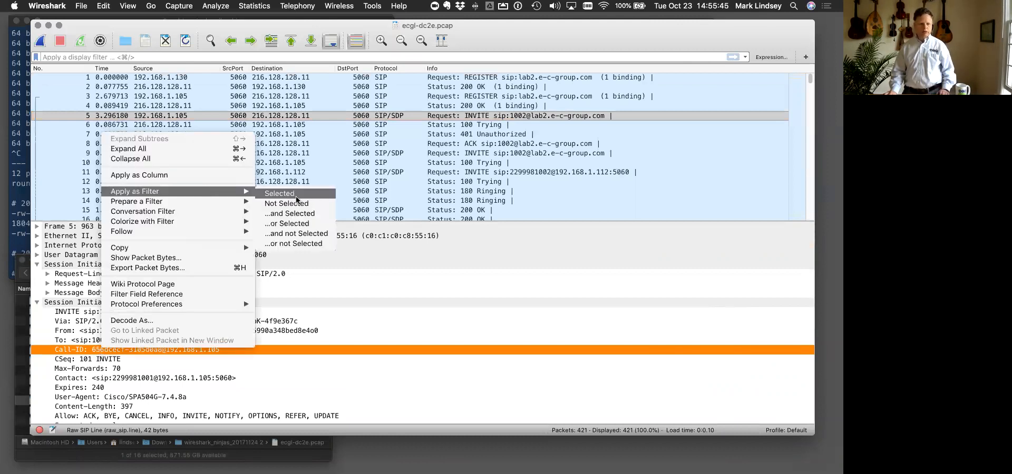
click(295, 197)
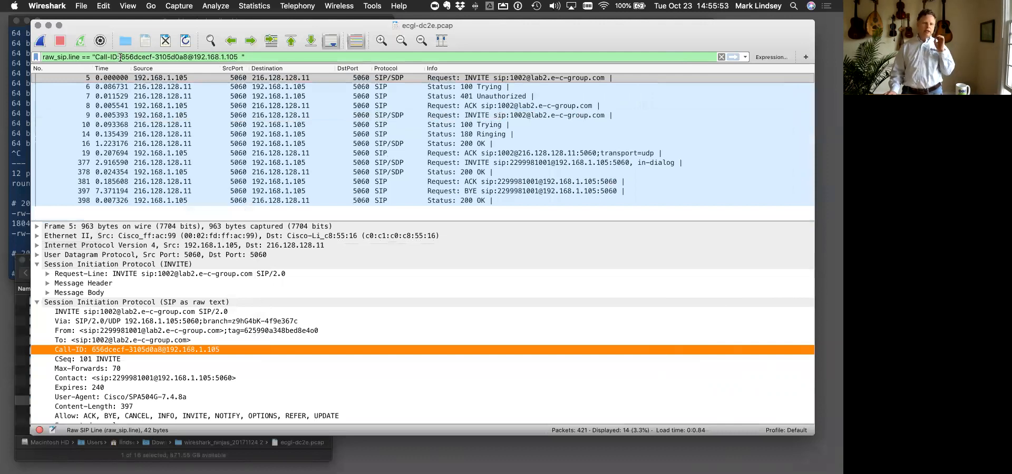
- Highlight the ID value and the Call-ID: prefix within the raw_sip.line filter, and clear that filter
drag(121, 57, 238, 54)
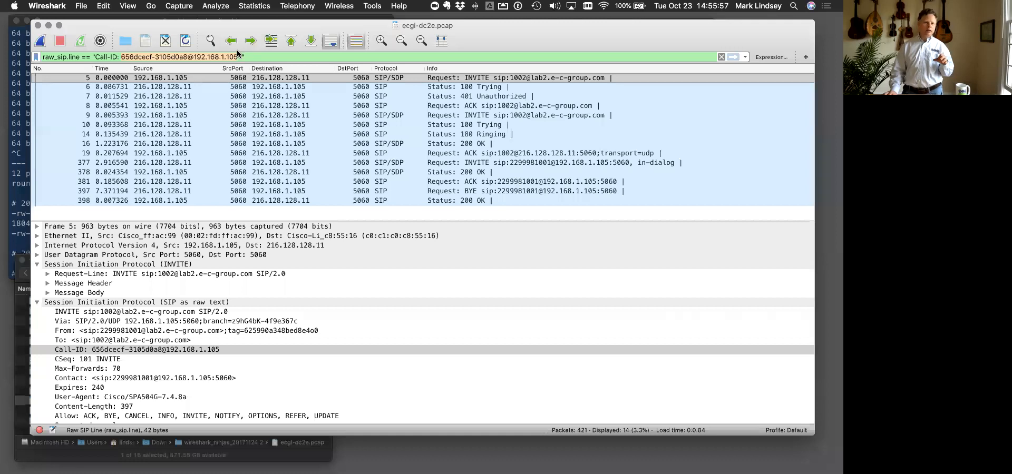
click(119, 57)
drag(119, 57, 95, 59)
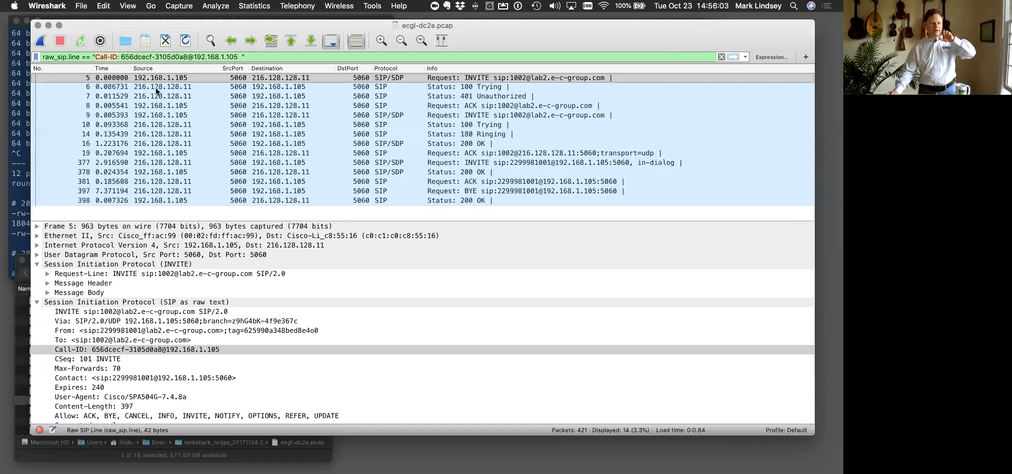
click(122, 57)
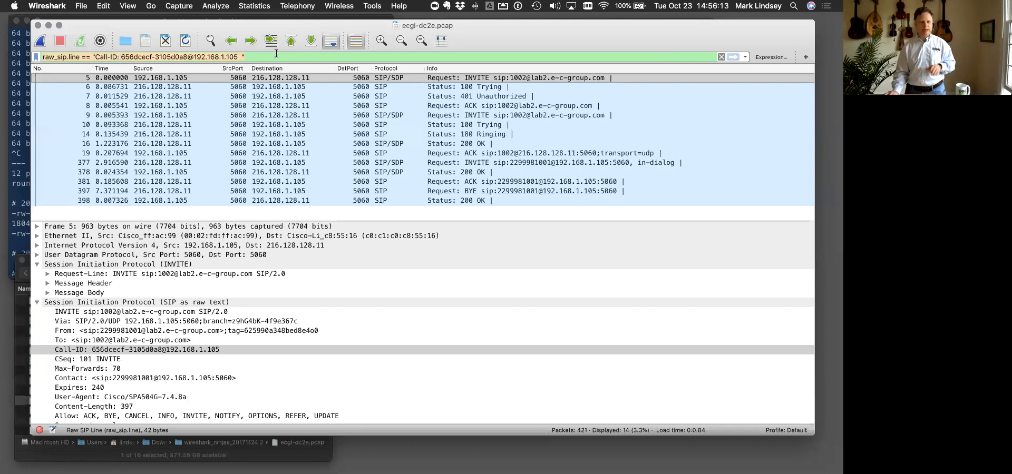
key(BackSpace)
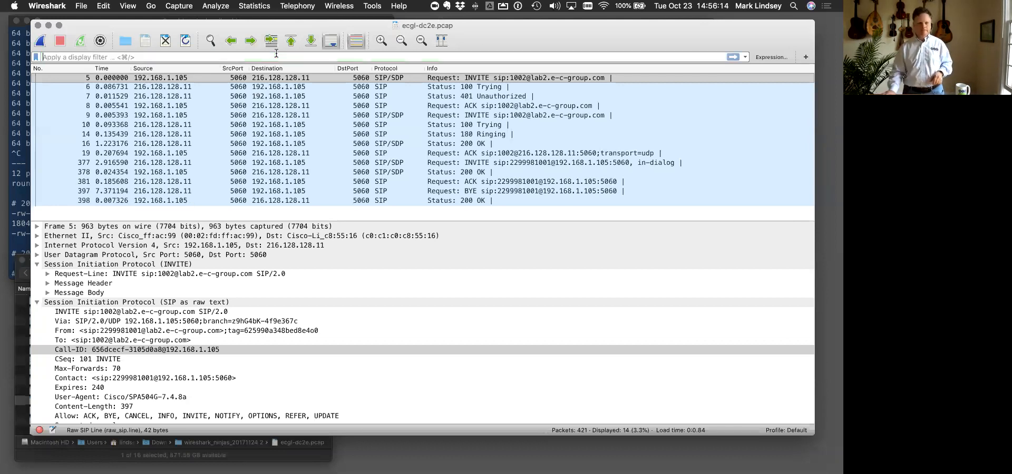
- Expand the parsed SIP Message Header of frame 5 and apply its Call-ID field as the display filter, sip.Call-ID
click(36, 302)
click(47, 283)
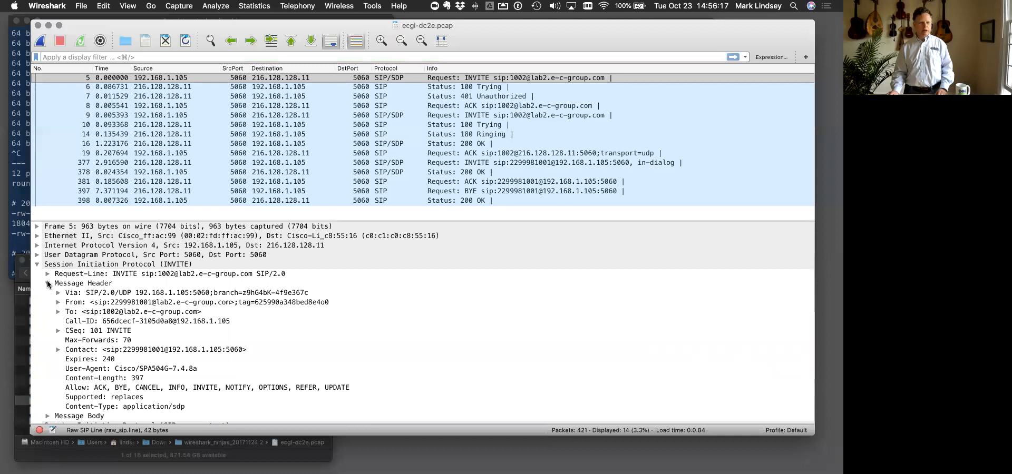
click(90, 320)
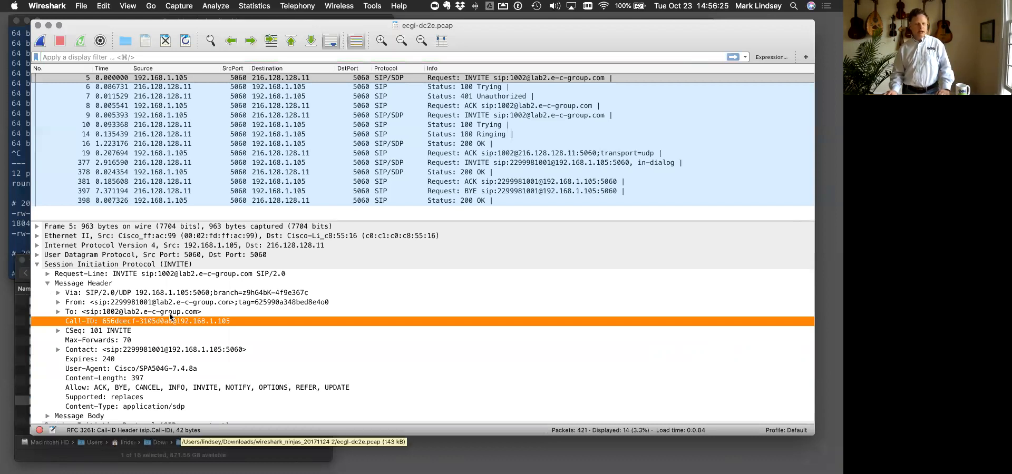
right_click(103, 323)
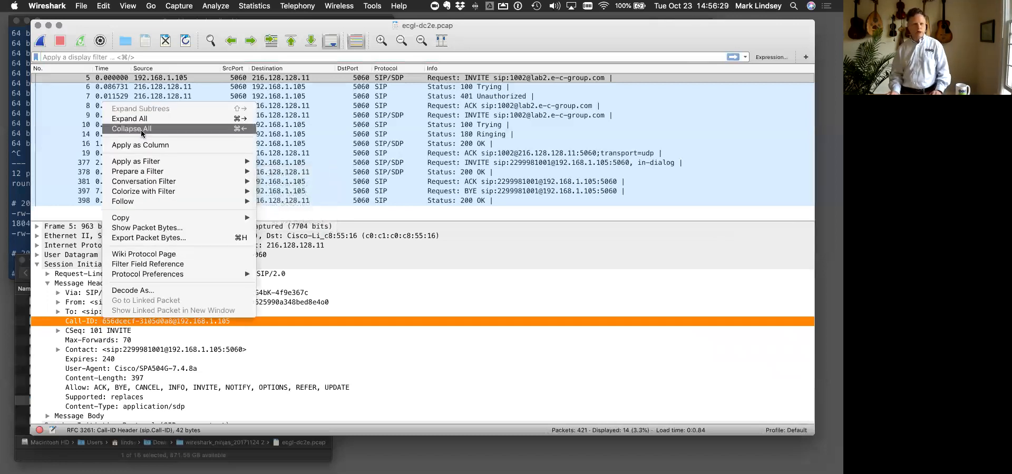
mouse_move(148, 181)
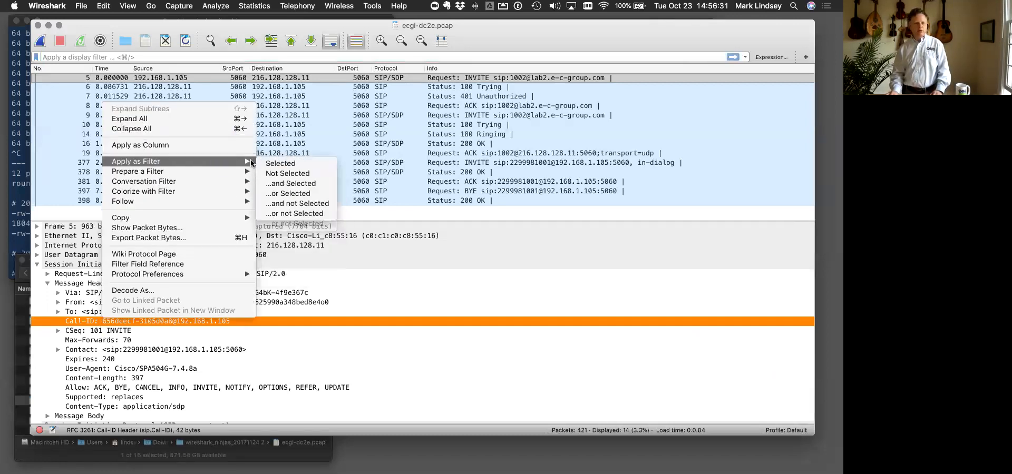
click(274, 161)
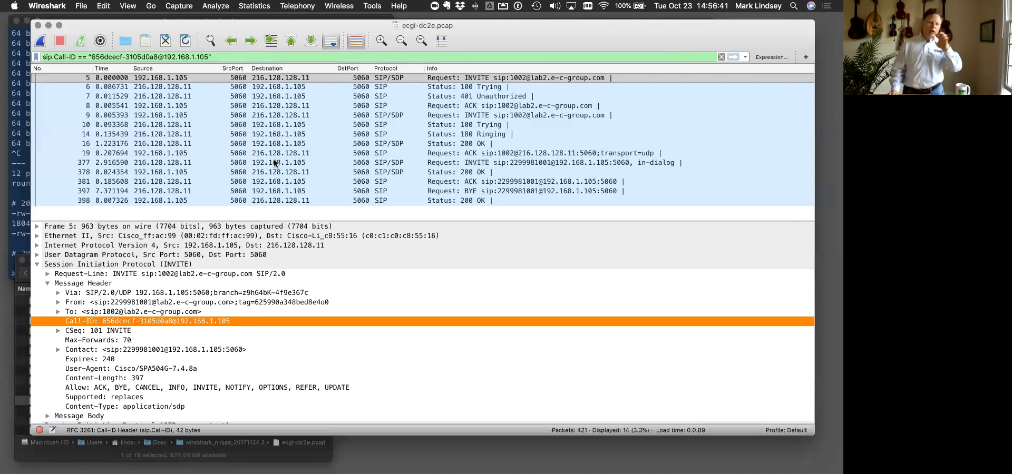
click(240, 58)
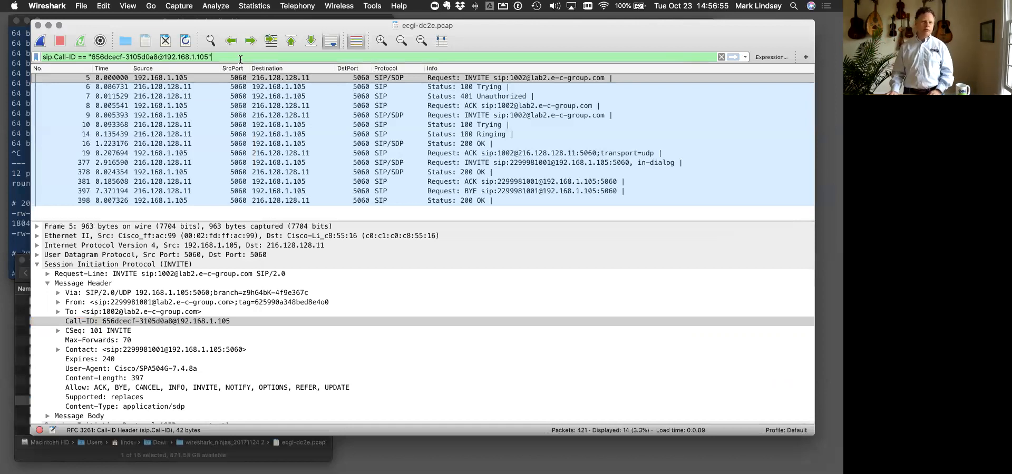
click(37, 265)
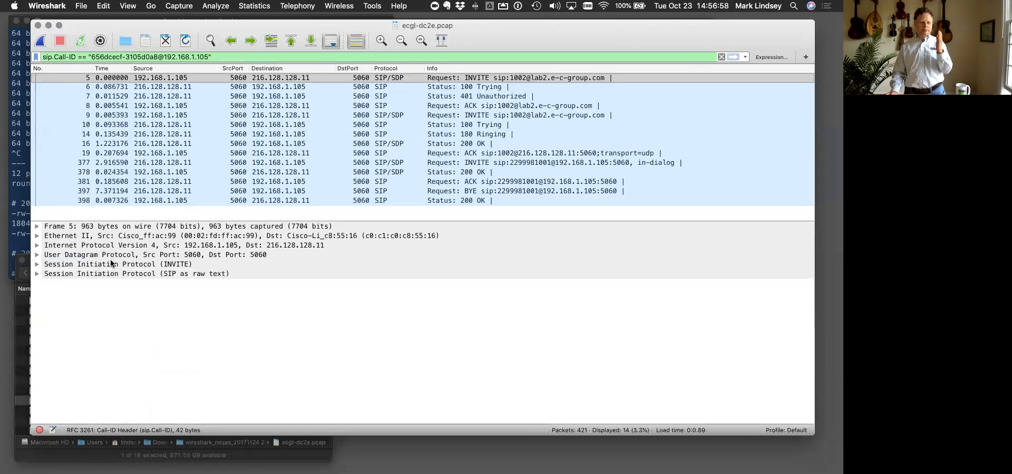
- Check the Exercises: Applied Display Filters slide in Google Chrome and return to the capture in Wireshark
click(447, 156)
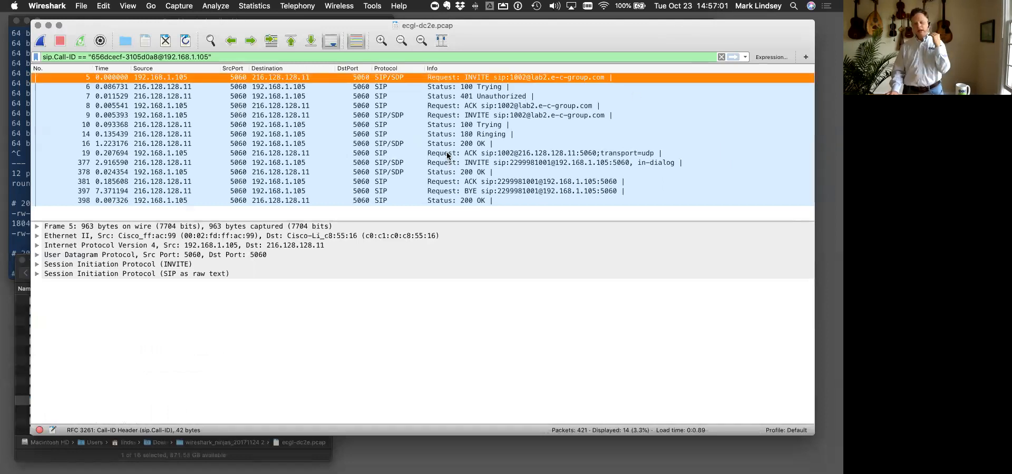
key(ctrl+Up)
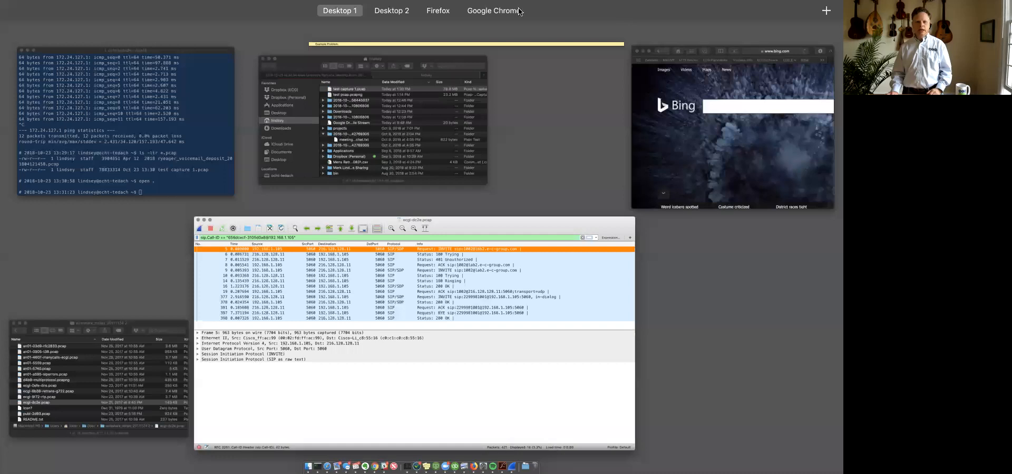
click(552, 27)
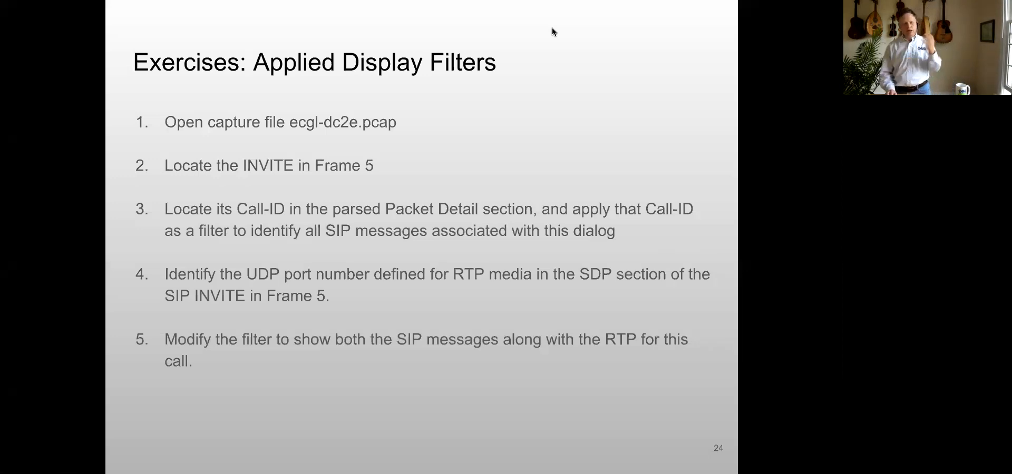
key(ctrl+Up)
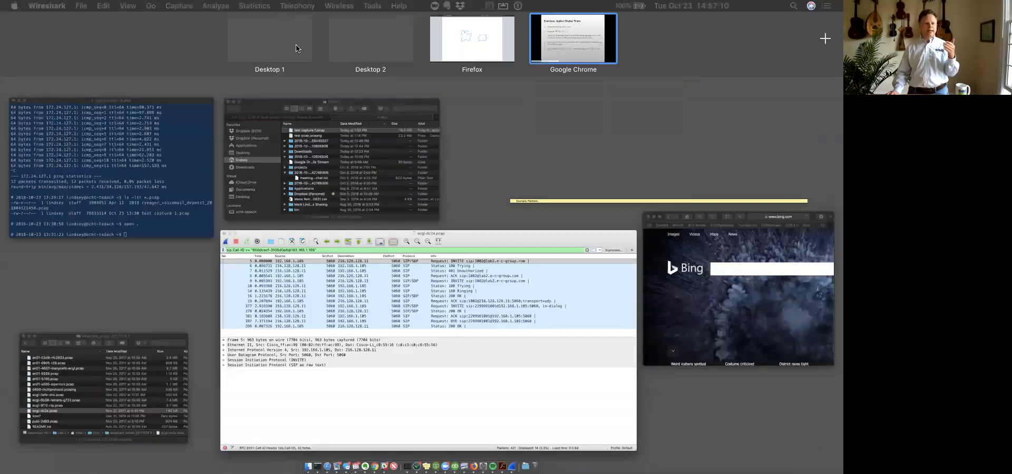
click(296, 48)
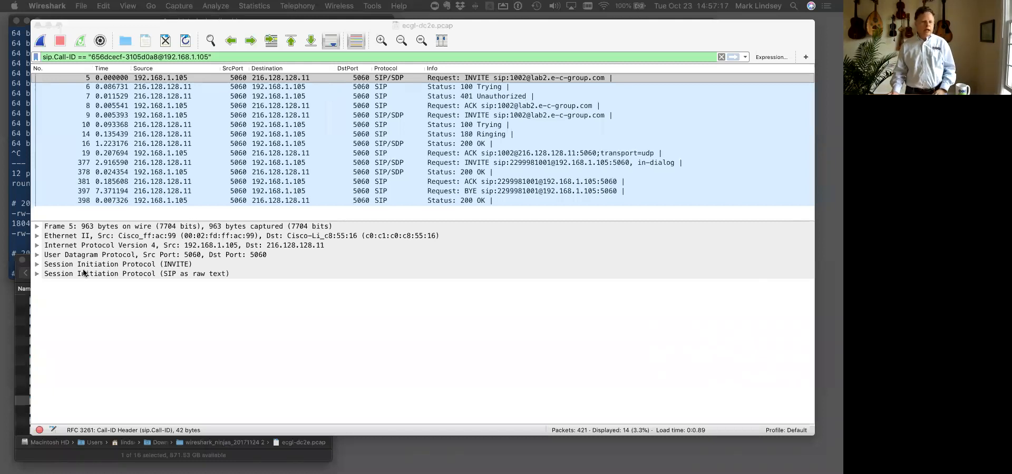
- Expand the raw-text SIP section of frame 5 and select the SDP m=audio line that defines the RTP port
click(36, 275)
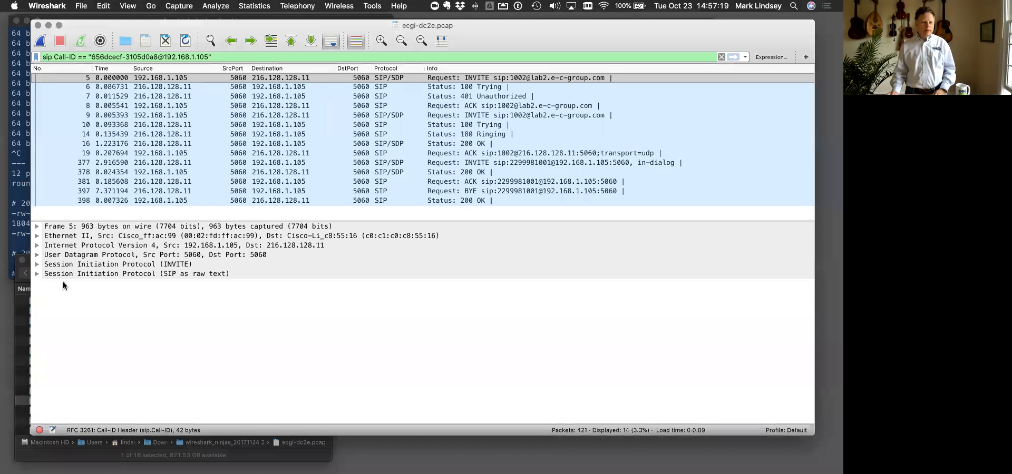
click(37, 274)
scroll(135, 316, down, 8)
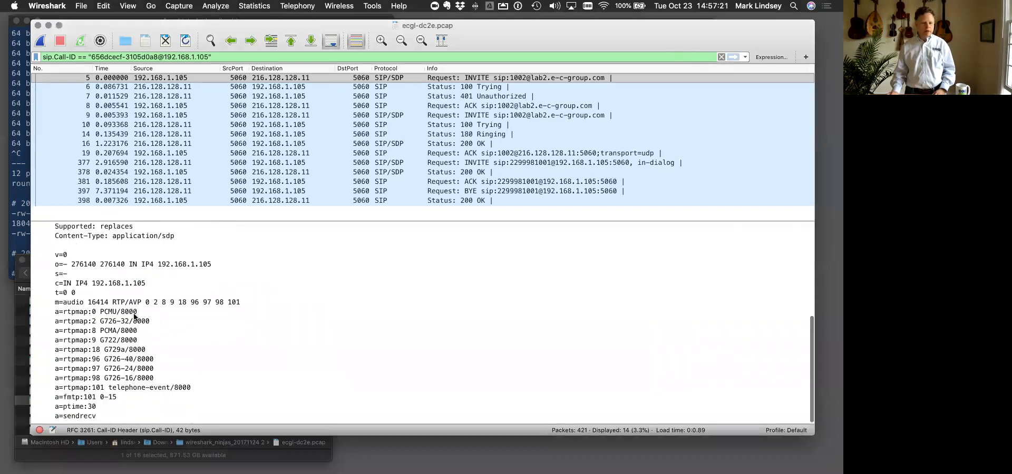
click(102, 304)
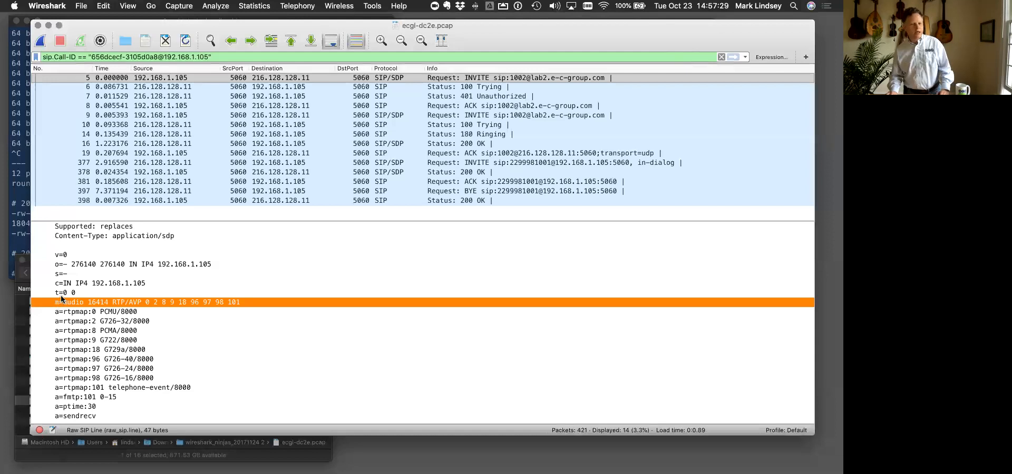
- Append || udp.port==16414 to the sip.Call-ID filter and apply it
click(237, 54)
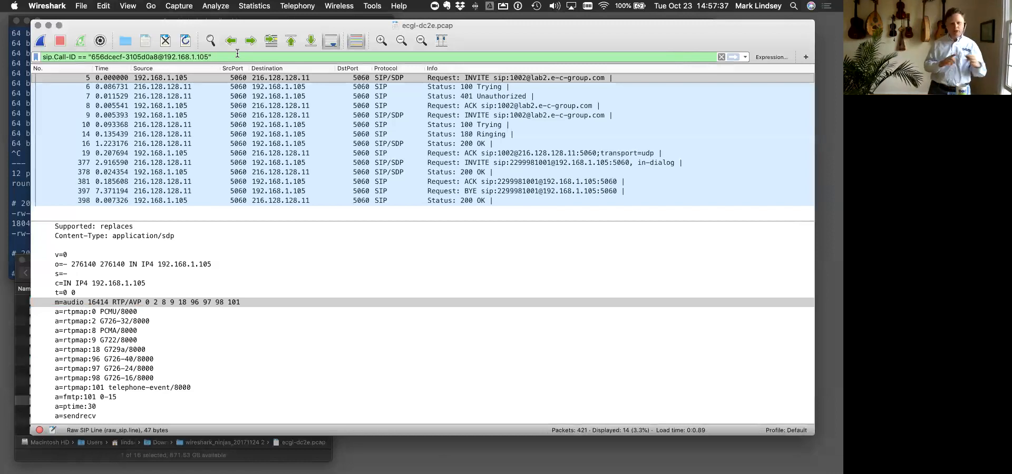
text(||)
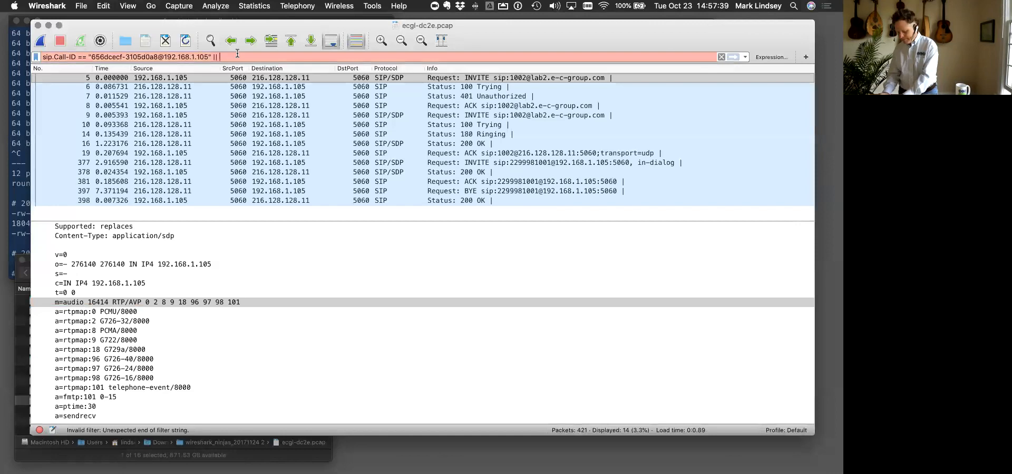
text( udp)
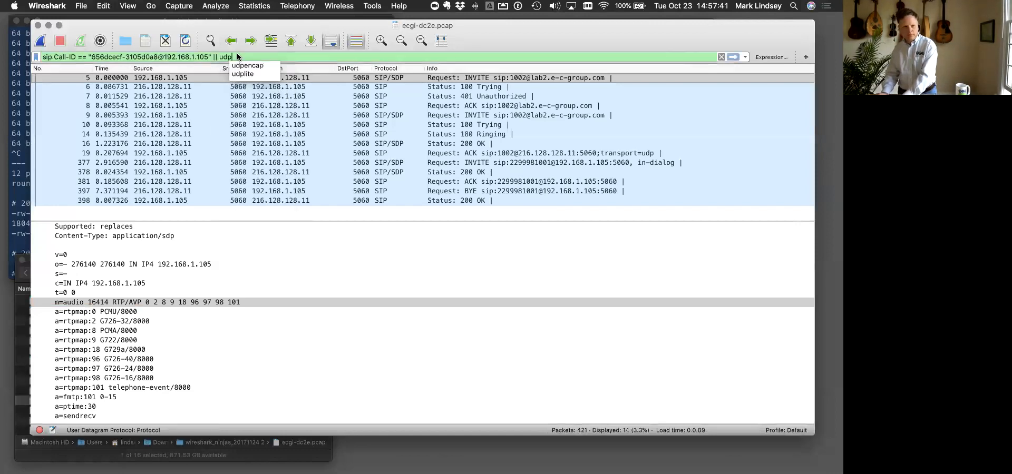
text(.port==16414)
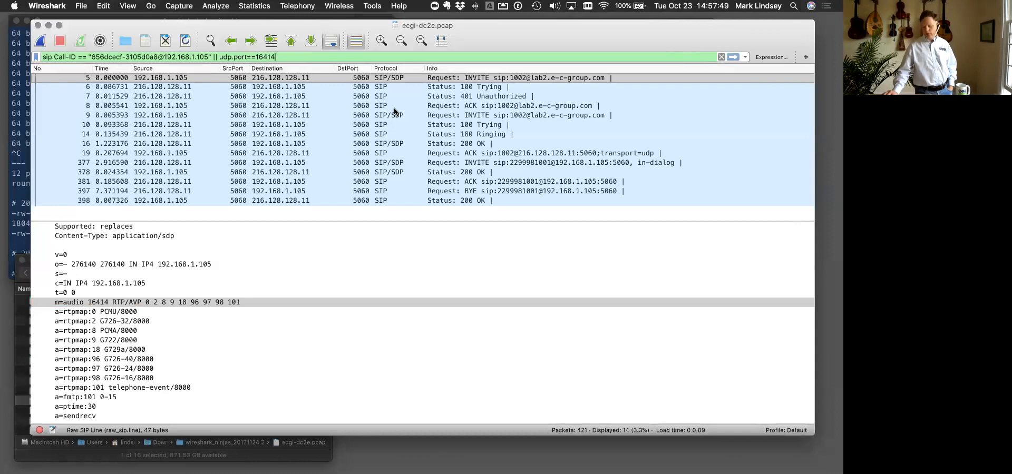
key(Return)
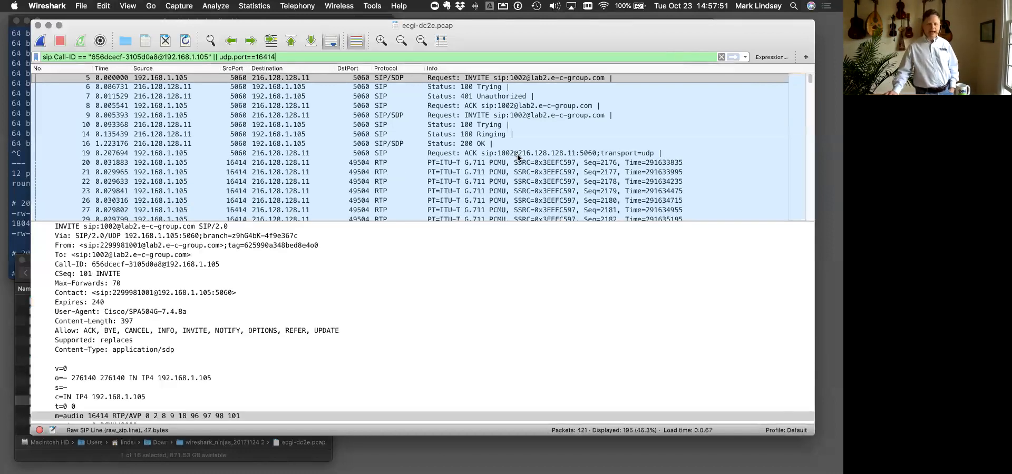
- Select the first RTP packet, frame 20, and review the call's SIP and RTP packets through the end of the list
click(491, 80)
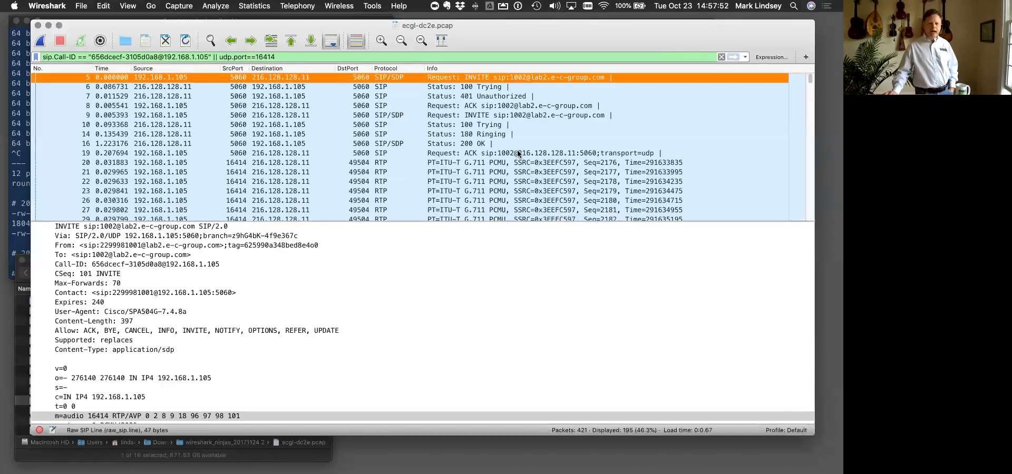
click(487, 162)
scroll(486, 158, down, 15)
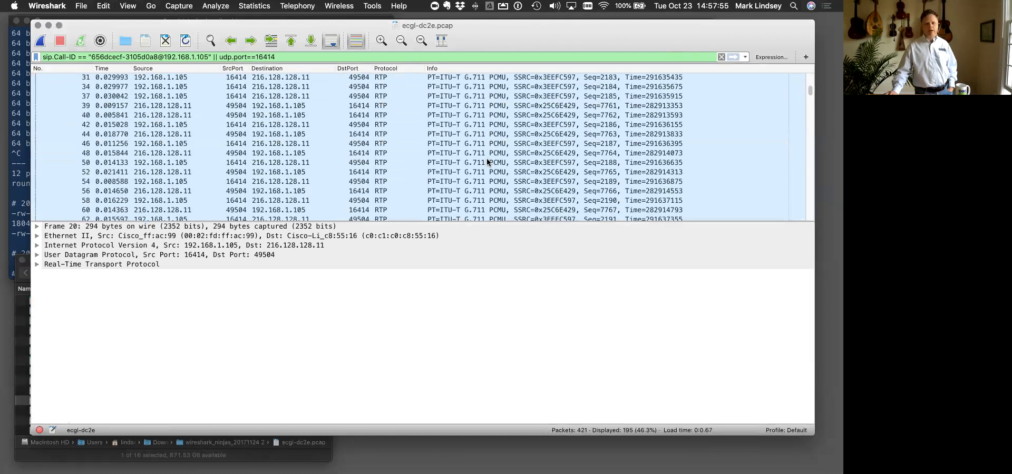
scroll(479, 160, down, 10)
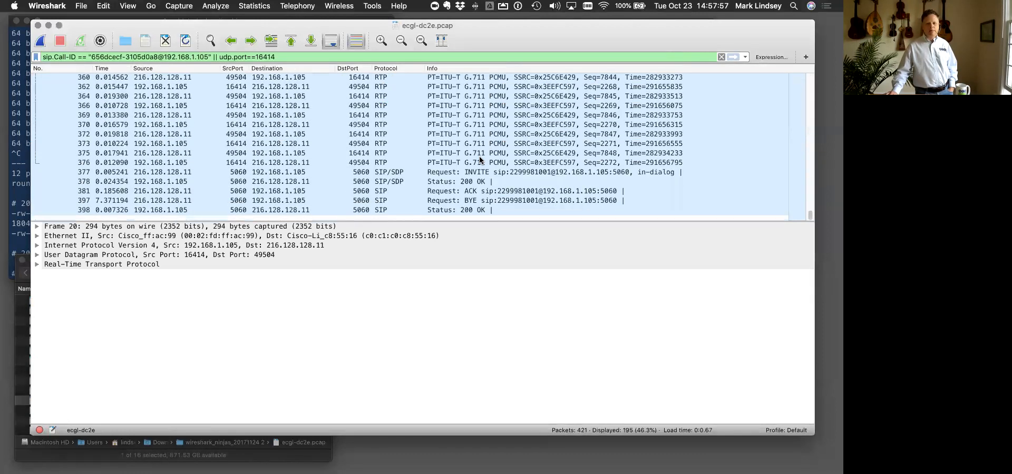
- Step through the call's closing SIP messages, from the in-dialog INVITE in frame 377 to the final 200 OK in frame 398
click(470, 173)
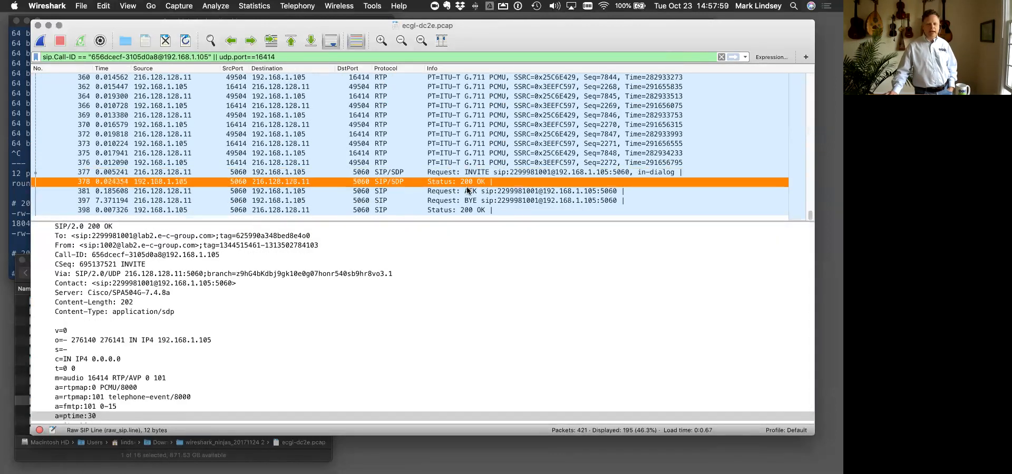
click(466, 191)
key(Down)
key(Down)
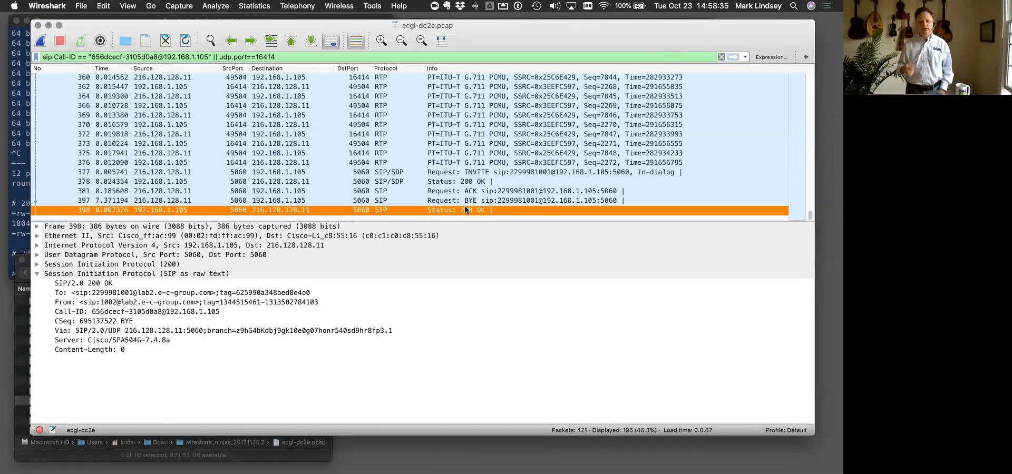
- Return to the start of the filtered call and inspect its RTP packets, selecting frame 20 and ending on frame 80
scroll(527, 206, up, 6)
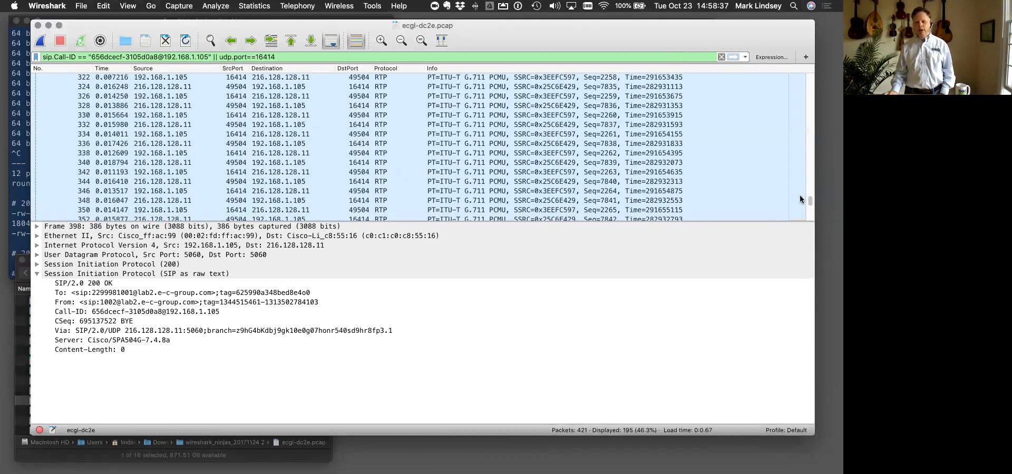
scroll(812, 129, up, 15)
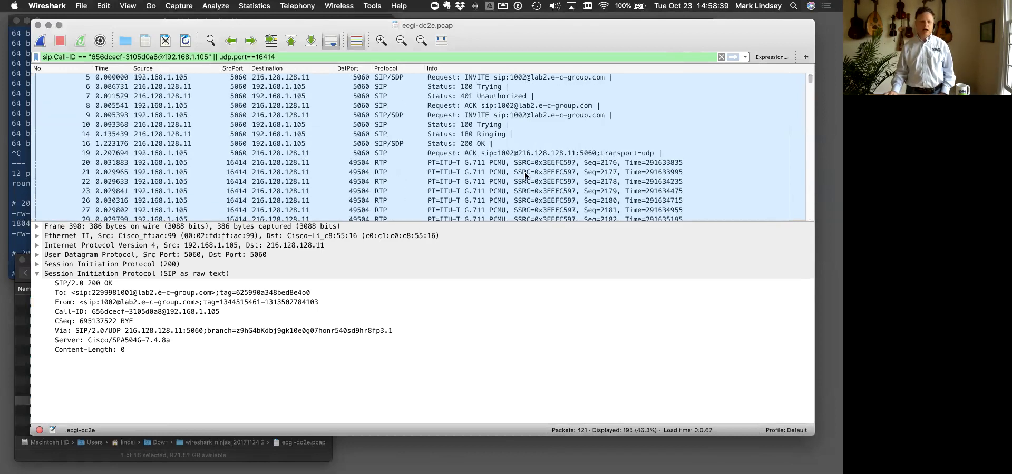
scroll(241, 166, down, 10)
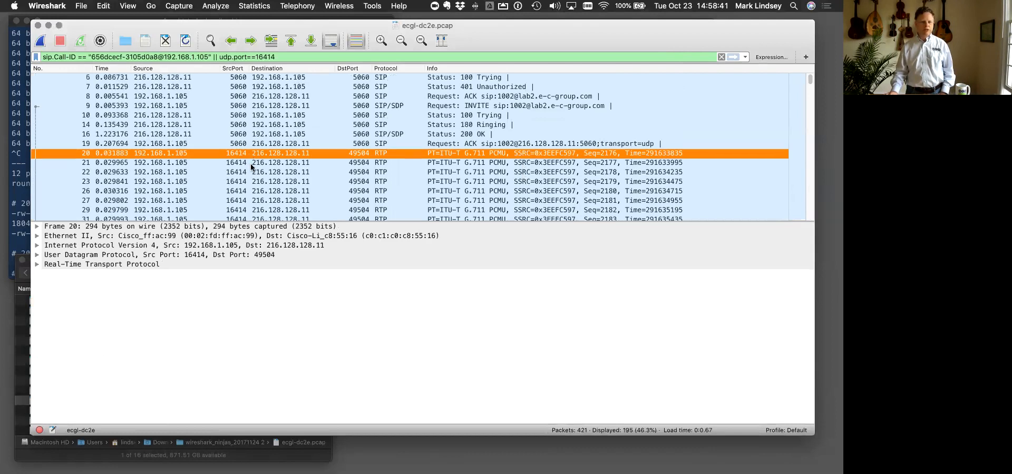
click(368, 163)
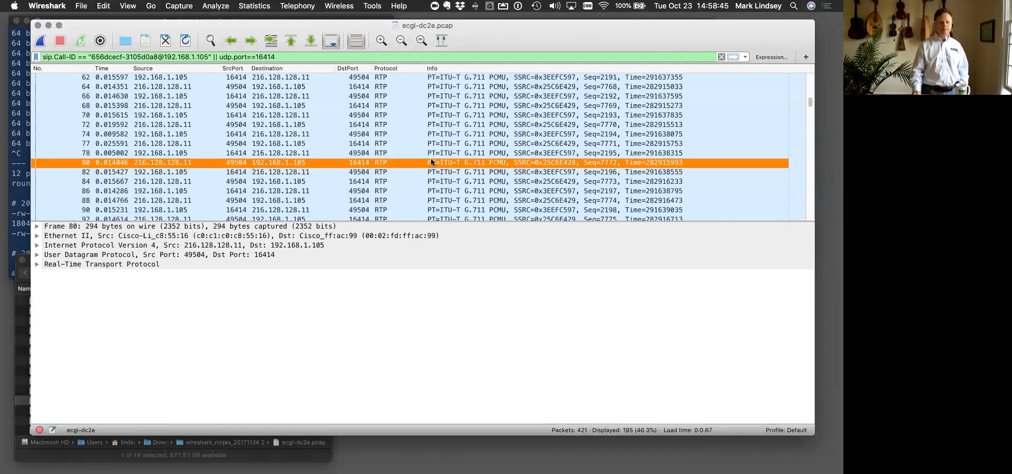
- Switch to Google Chrome, advance the slides from the exercises to Time Display Format, and return to the capture in Wireshark
key(ctrl+Up)
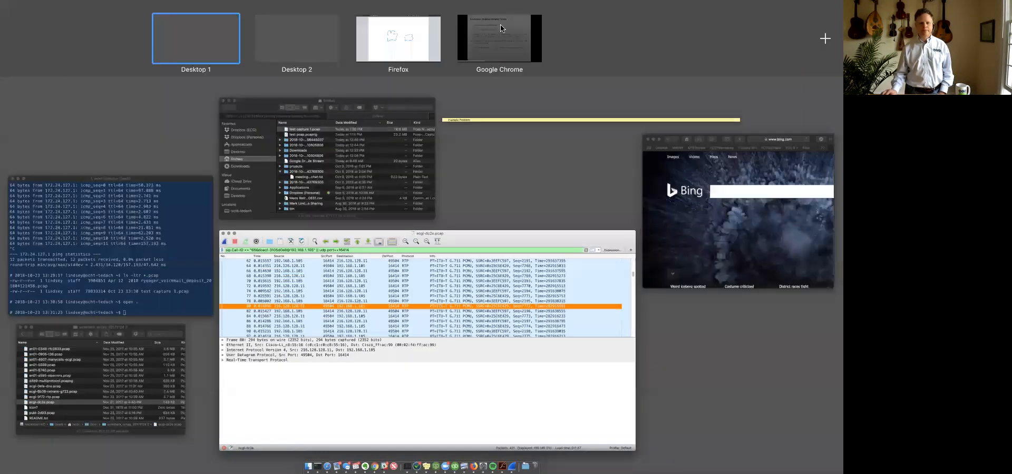
click(501, 24)
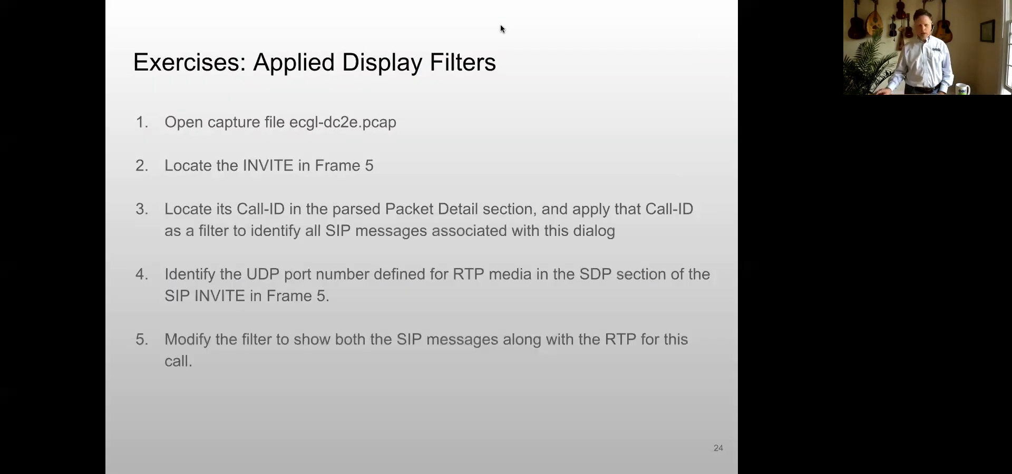
key(Right)
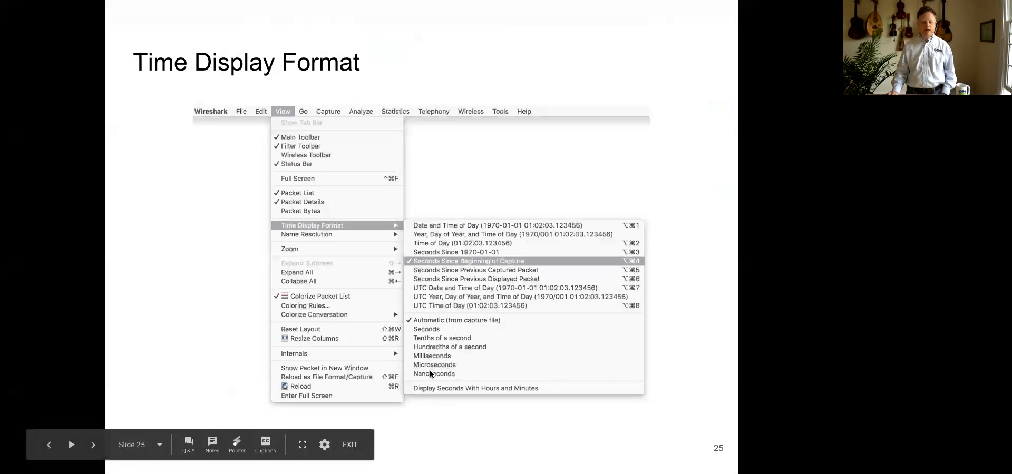
key(ctrl+Up)
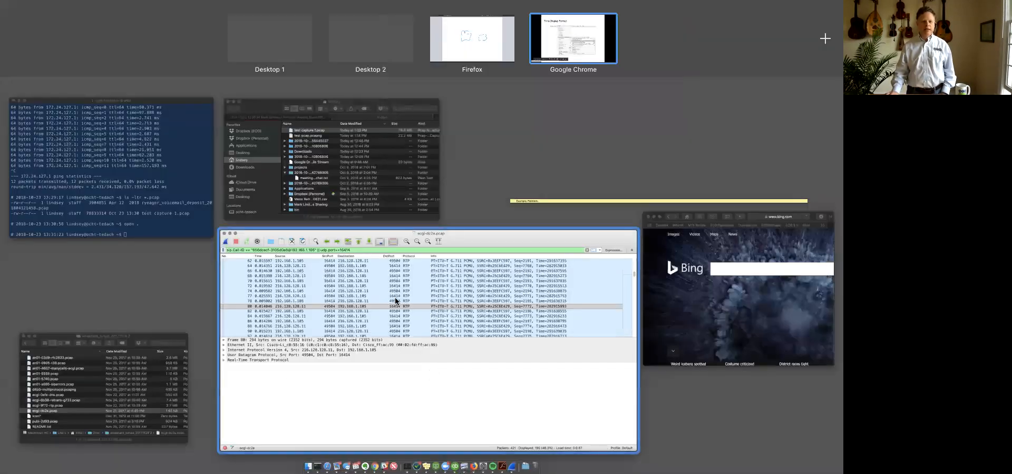
key(ctrl+Up)
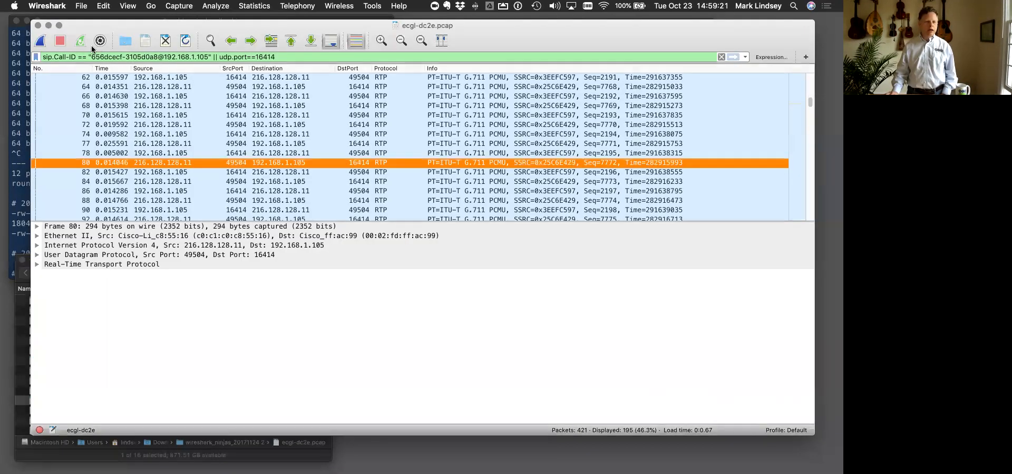
- Set the time display format to Date and Time of Day, widen the Time column, and select the INVITE in frame 5
click(122, 8)
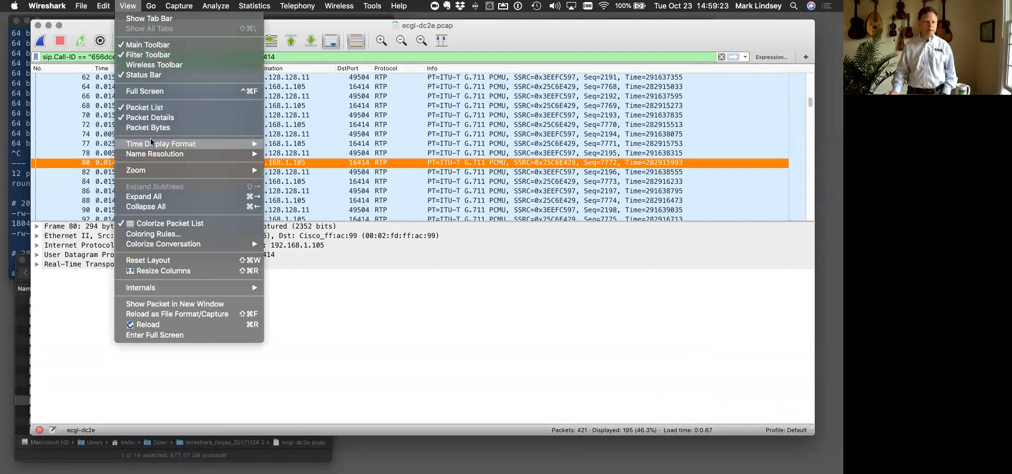
mouse_move(152, 144)
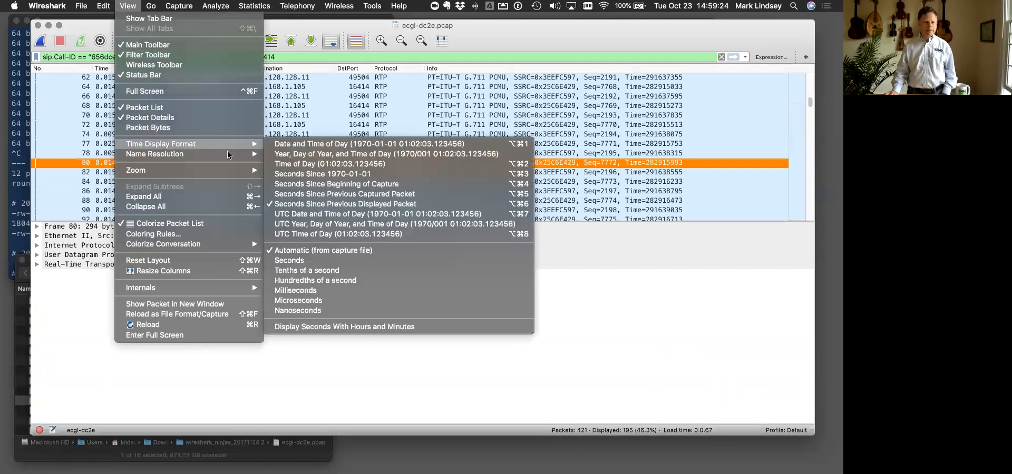
click(337, 146)
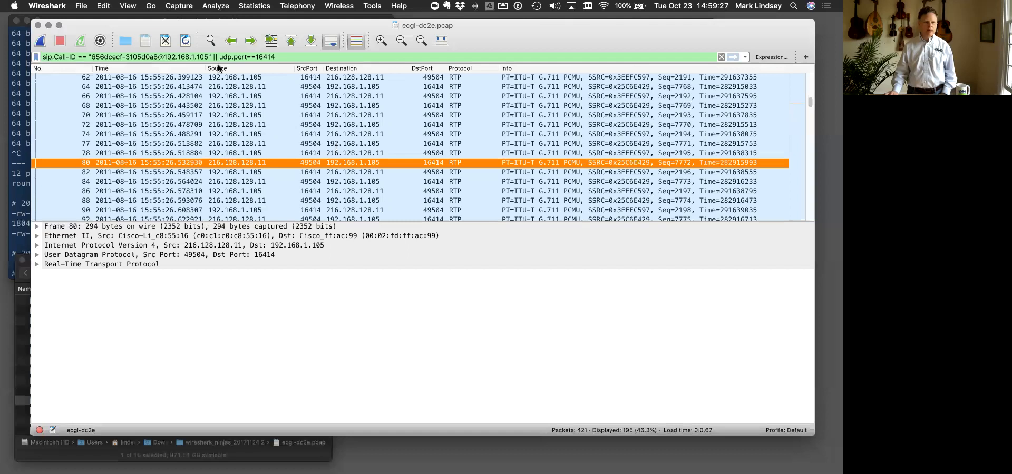
double_click(203, 69)
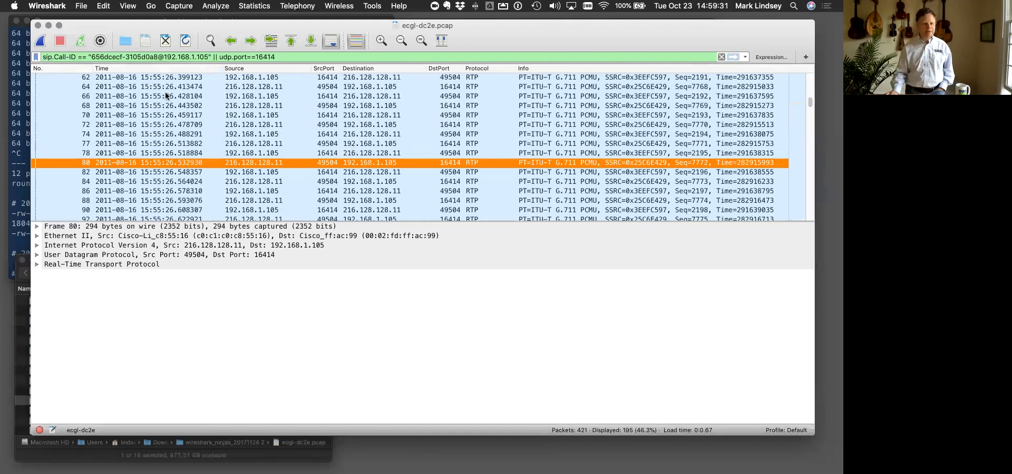
scroll(158, 91, up, 10)
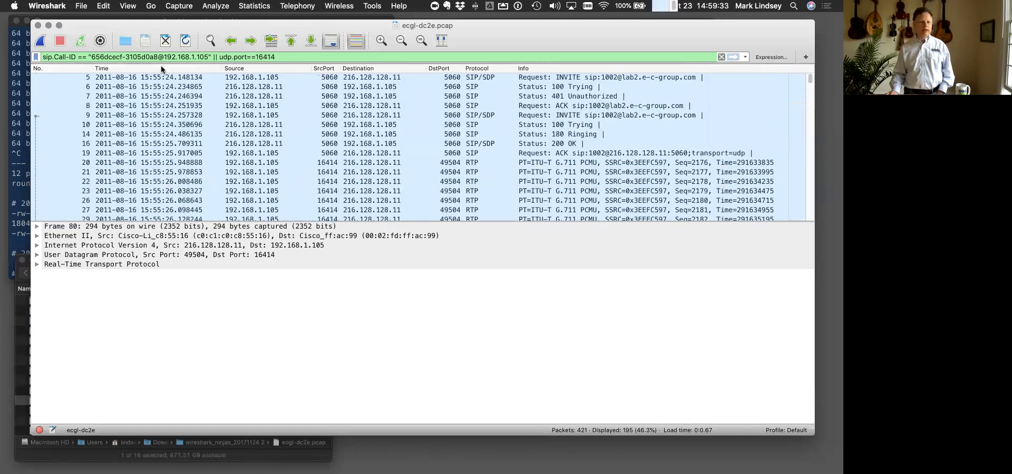
click(157, 78)
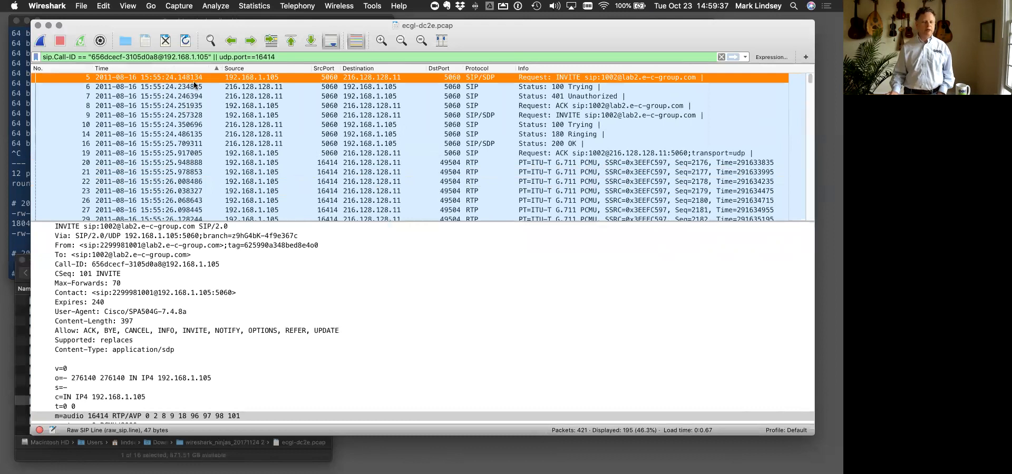
- Set the time display format to Seconds Since Beginning of Capture and select the call's last packet, frame 398
click(127, 8)
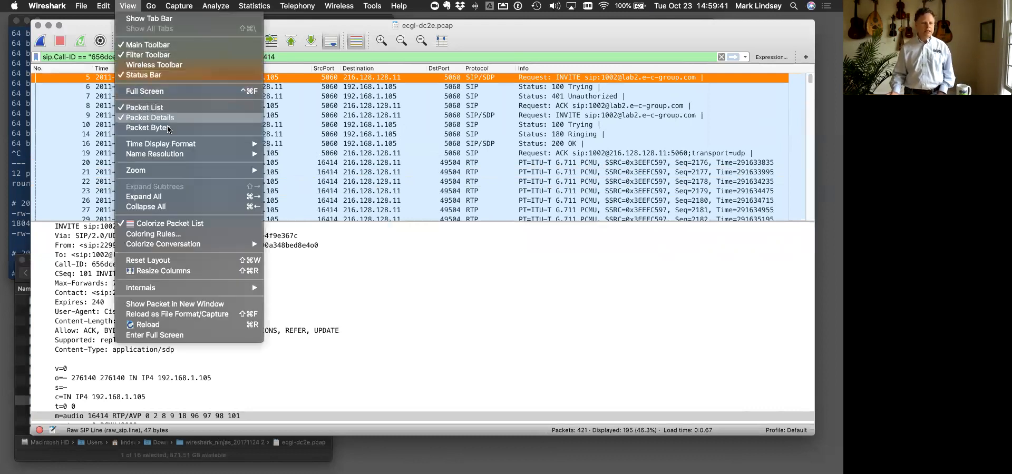
mouse_move(169, 148)
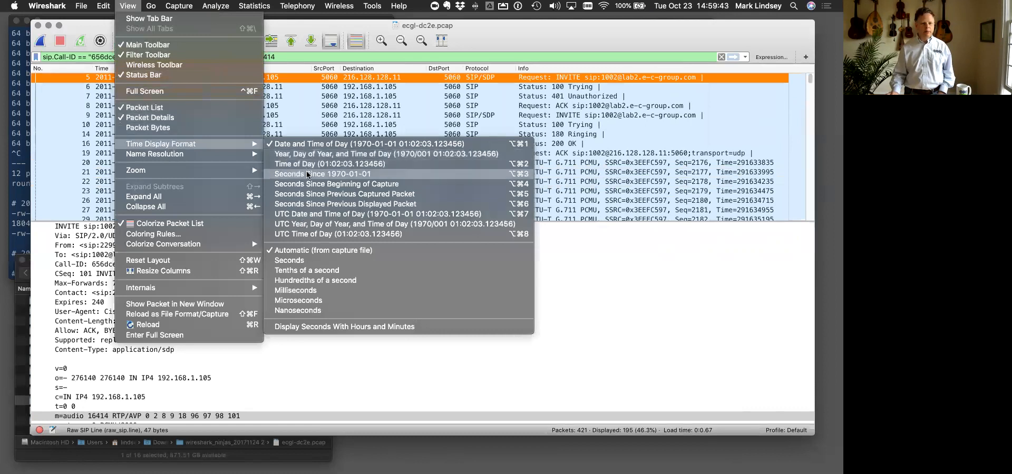
click(307, 185)
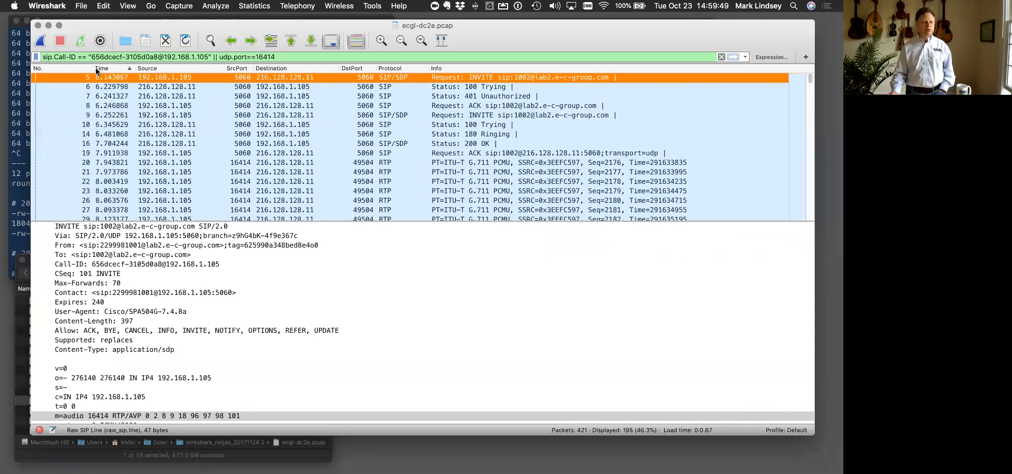
scroll(119, 212, down, 20)
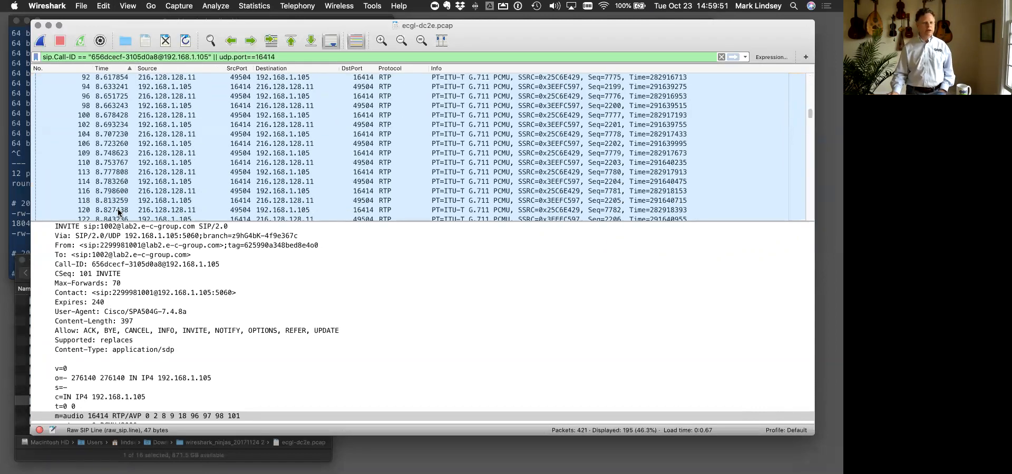
scroll(119, 213, down, 5)
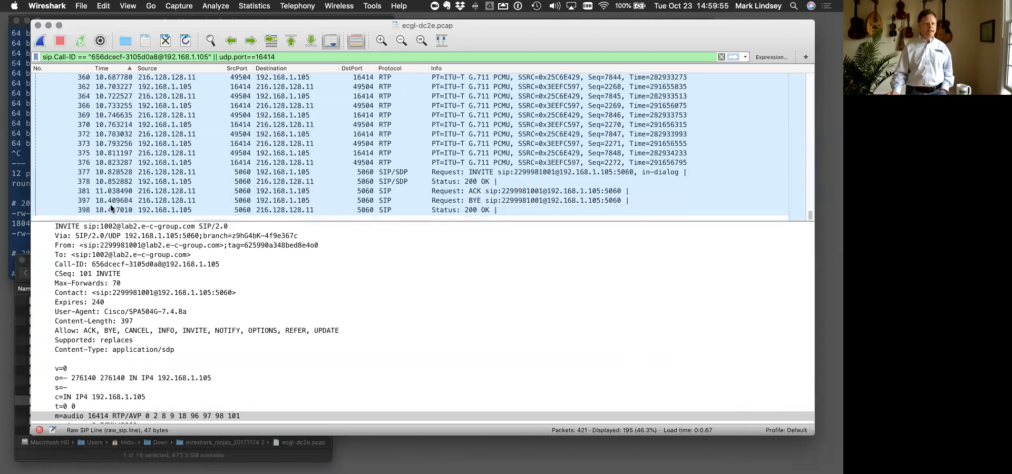
click(235, 211)
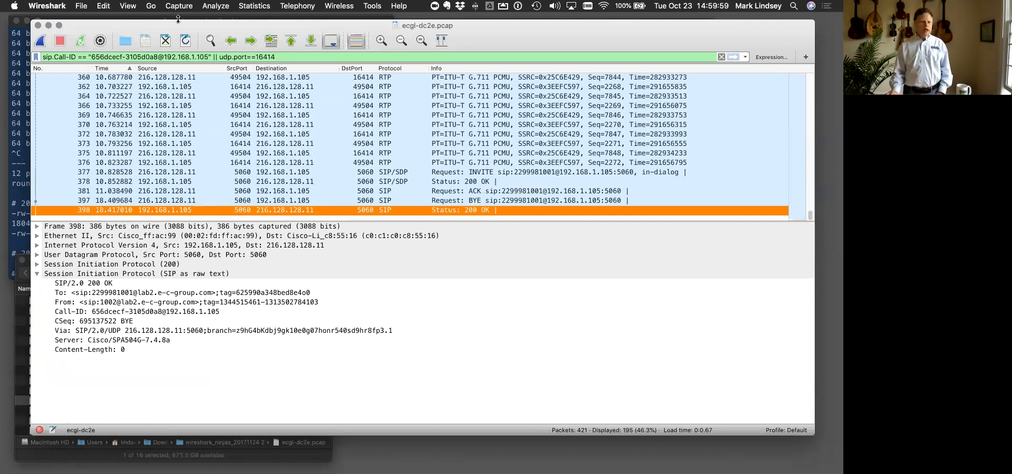
- Set the time display format to Seconds Since Previous Displayed Packet and select the INVITE in frame 5
click(132, 5)
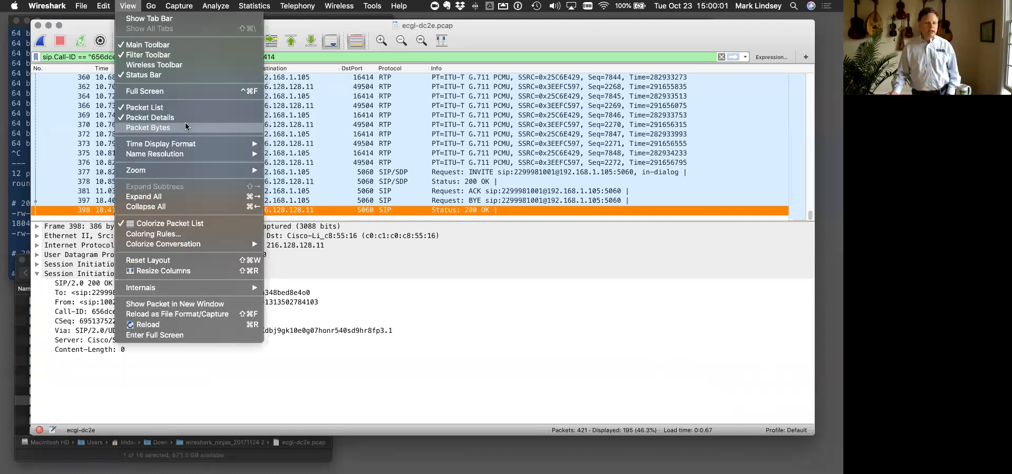
mouse_move(185, 144)
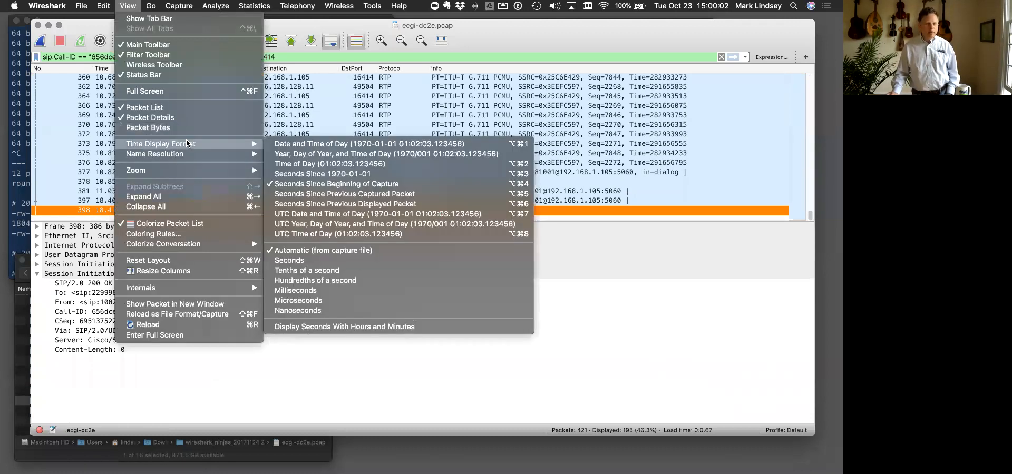
click(337, 203)
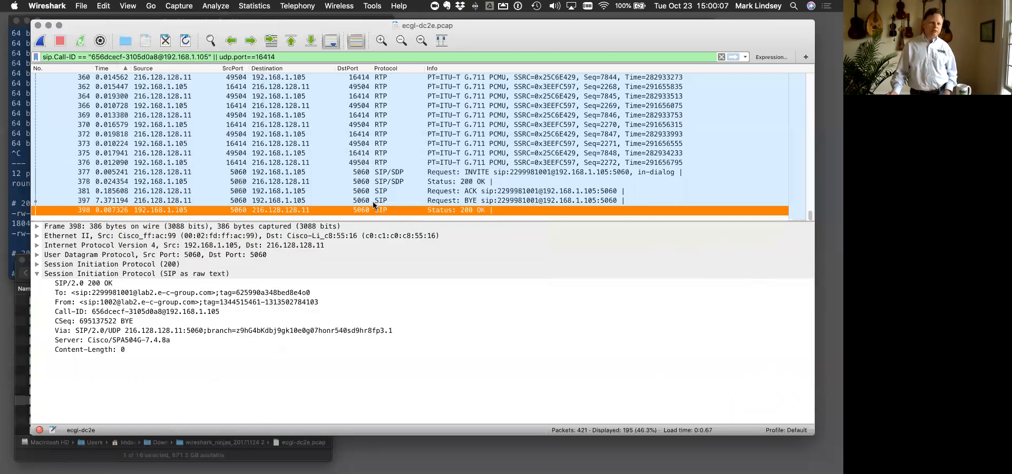
scroll(433, 120, up, 20)
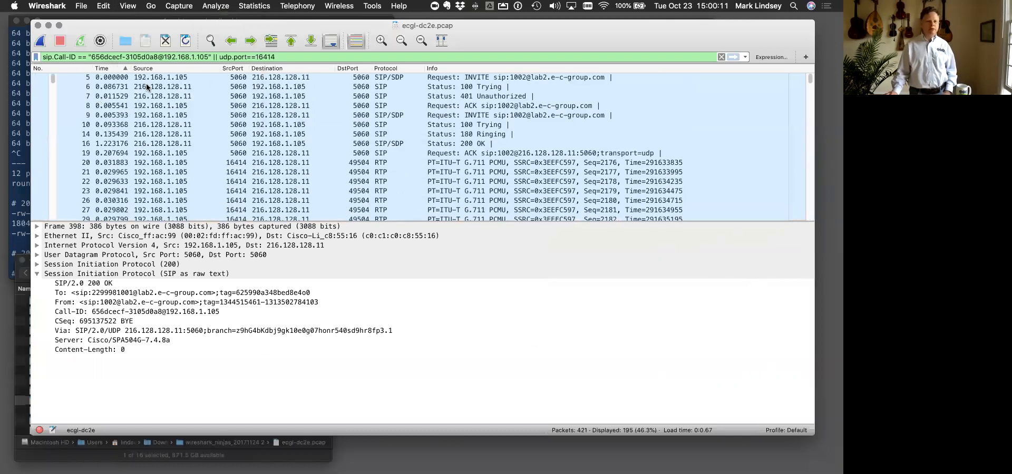
click(122, 76)
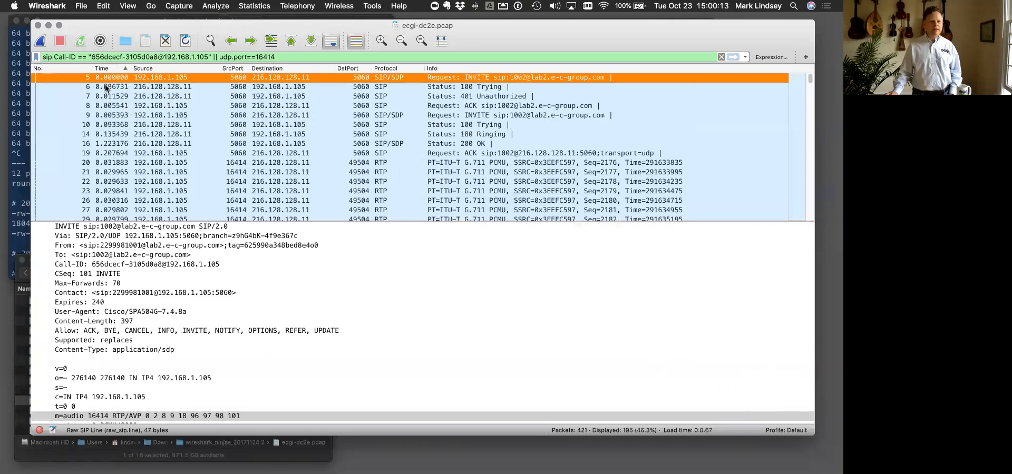
- Compare the time deltas of the 100 Trying, 401 Unauthorized and ACK messages in frames 6, 7 and 8
click(108, 87)
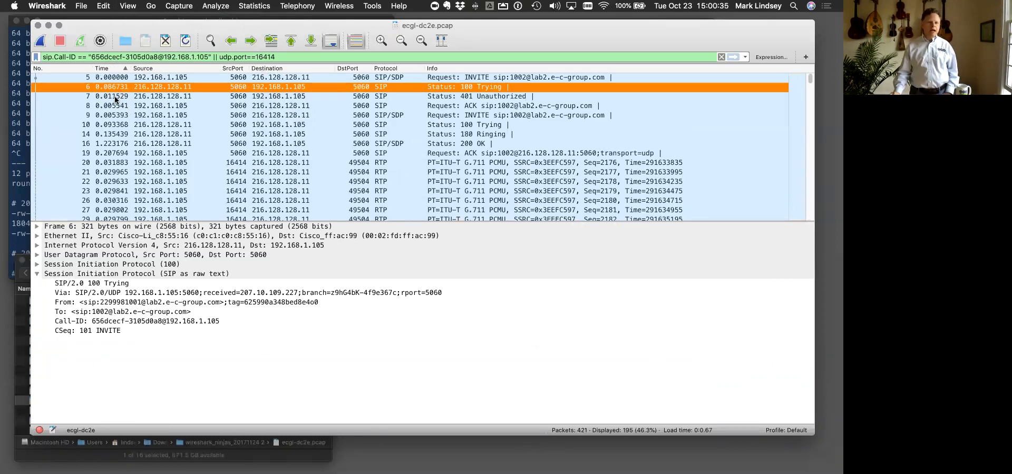
click(116, 98)
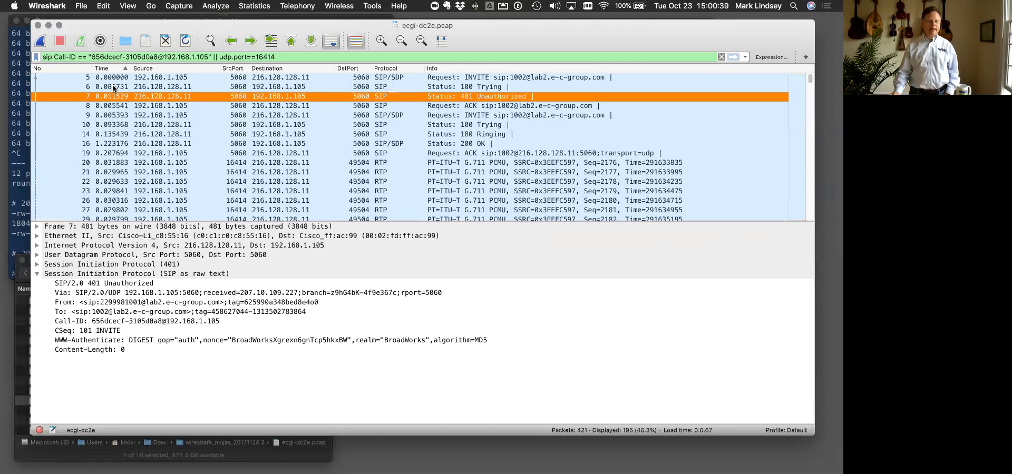
click(113, 88)
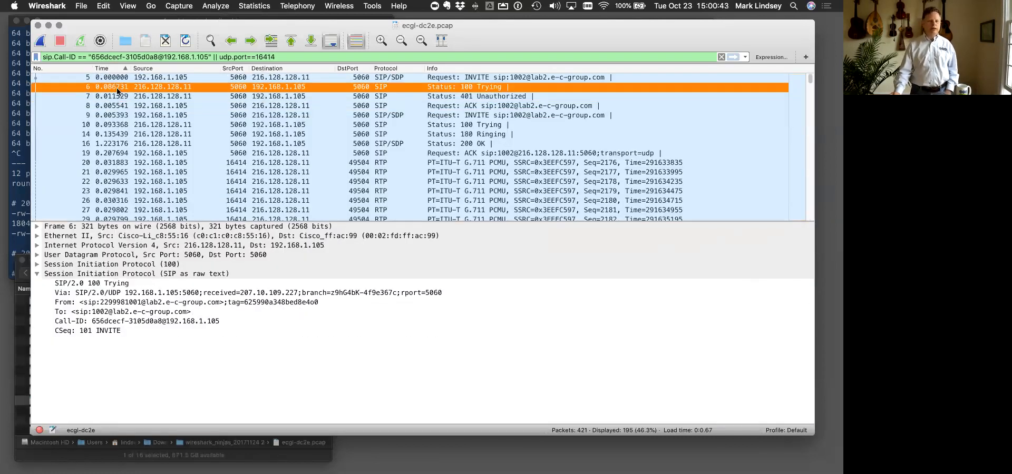
click(116, 97)
click(117, 106)
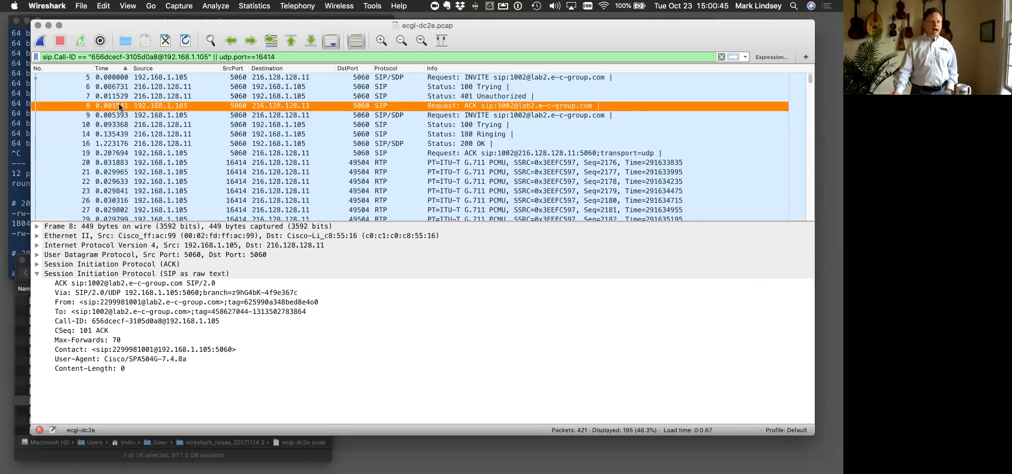
click(116, 97)
click(117, 105)
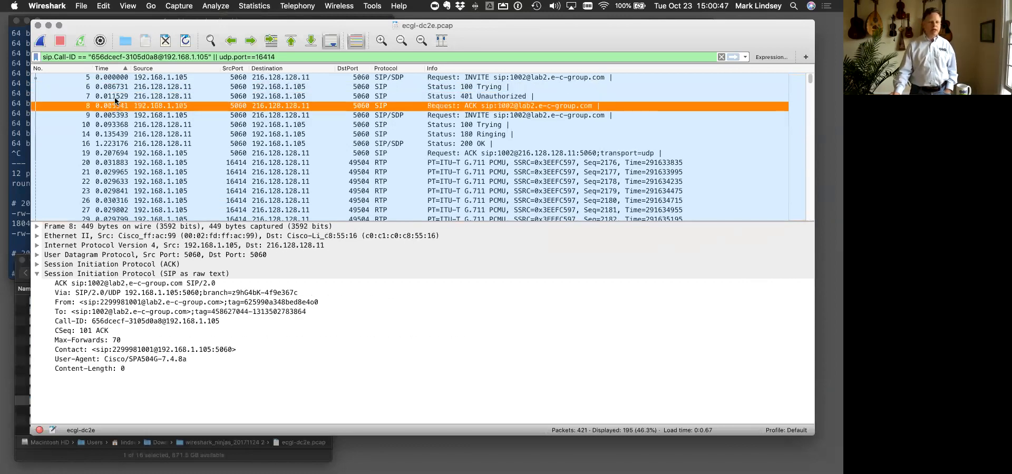
click(114, 98)
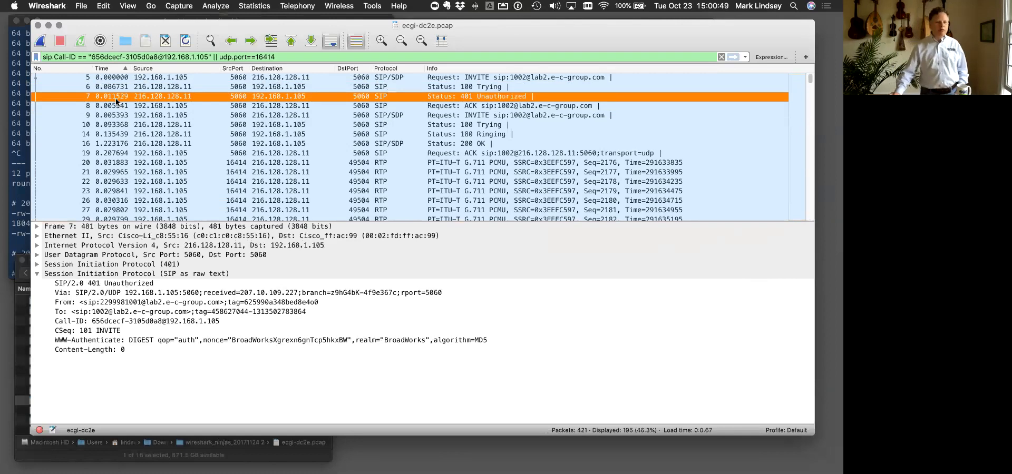
click(120, 106)
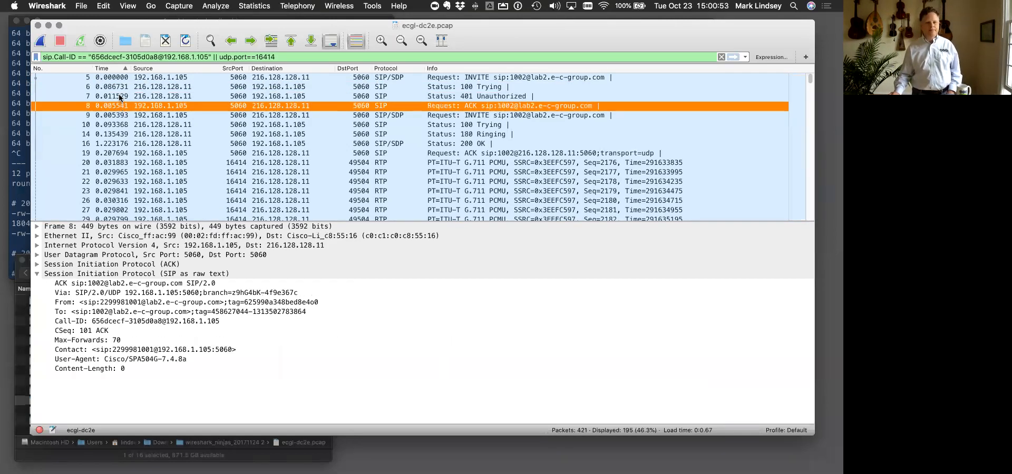
- Compare the time deltas of the INVITE in frame 5 and the 401 Unauthorized in frame 7
click(120, 97)
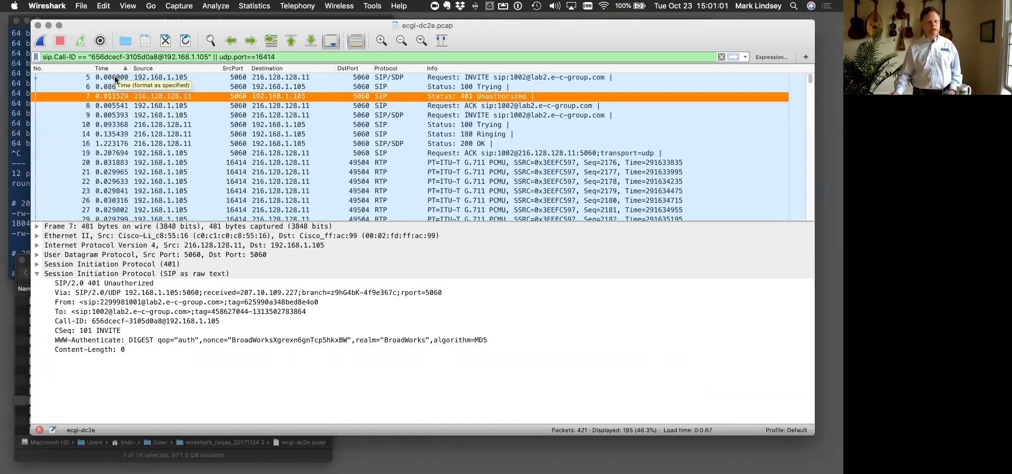
click(114, 77)
click(111, 96)
click(113, 77)
click(112, 96)
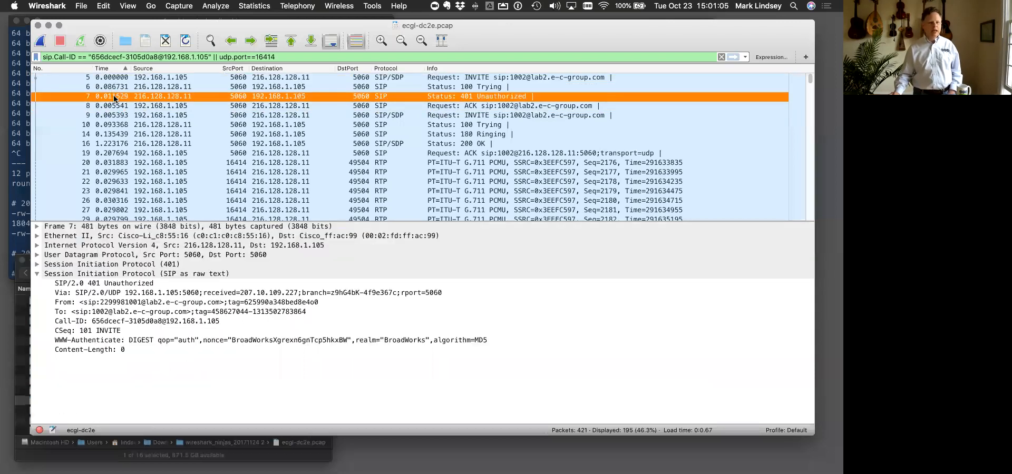
- Compare the time deltas of the 401 Unauthorized, the ACK and the second INVITE in frames 7, 8 and 9
click(117, 107)
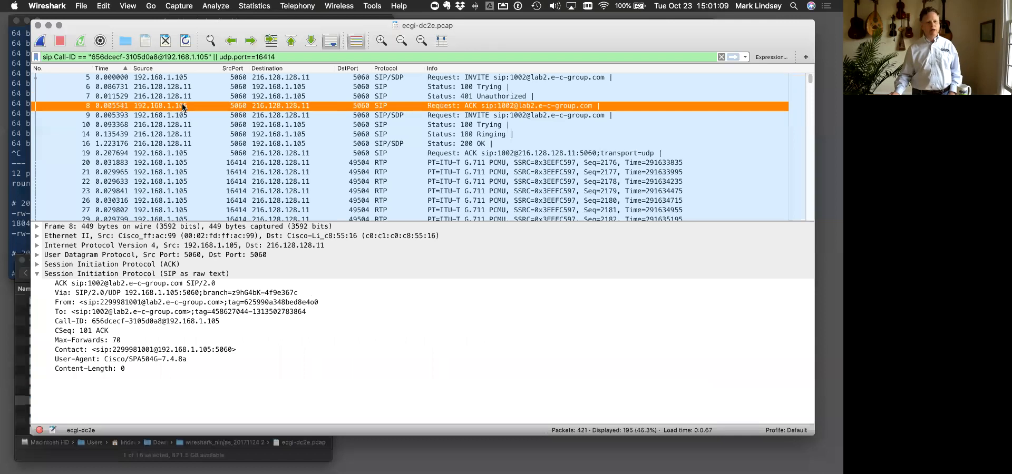
click(112, 118)
click(115, 107)
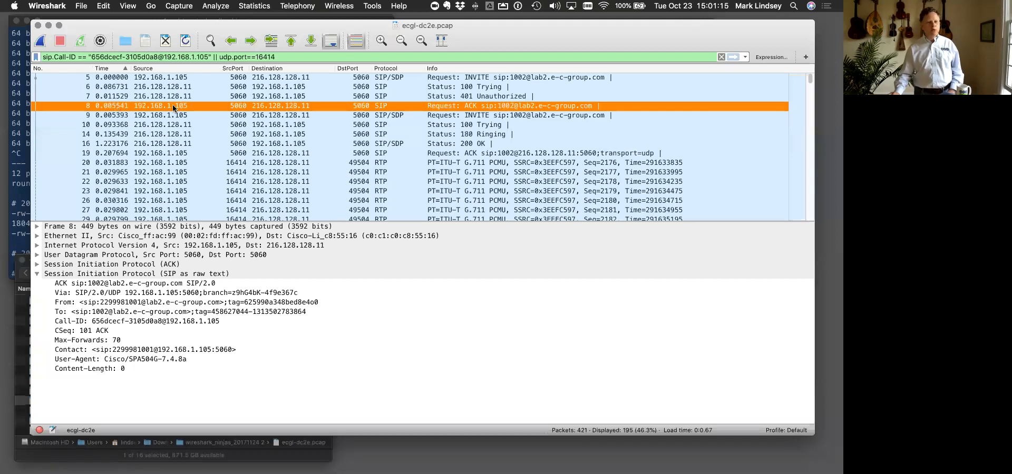
click(143, 97)
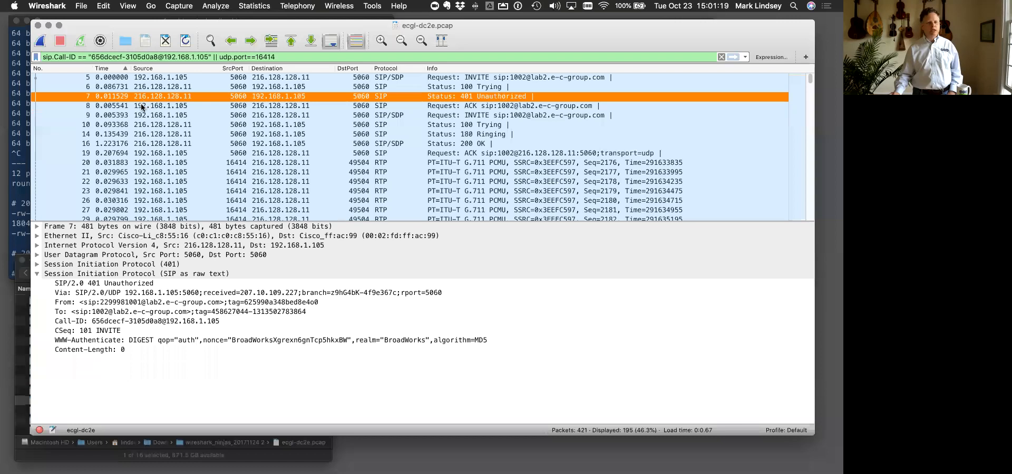
click(141, 107)
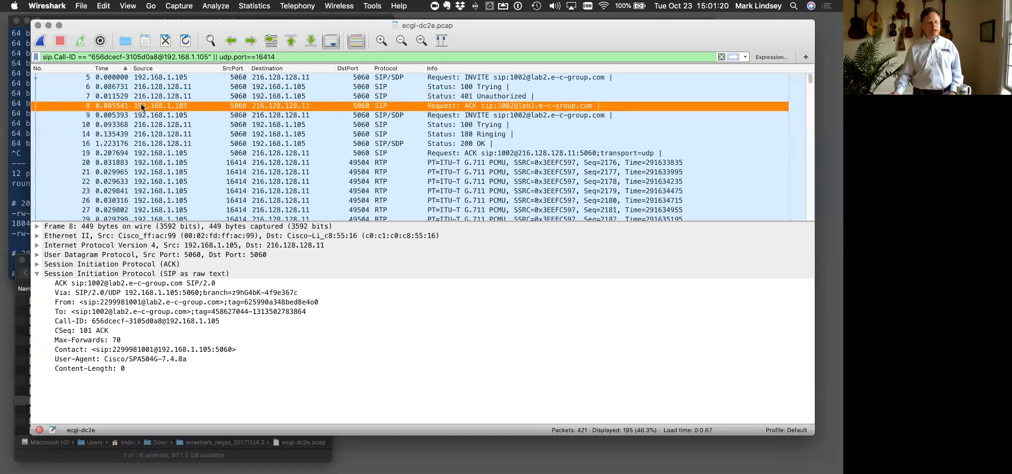
click(113, 116)
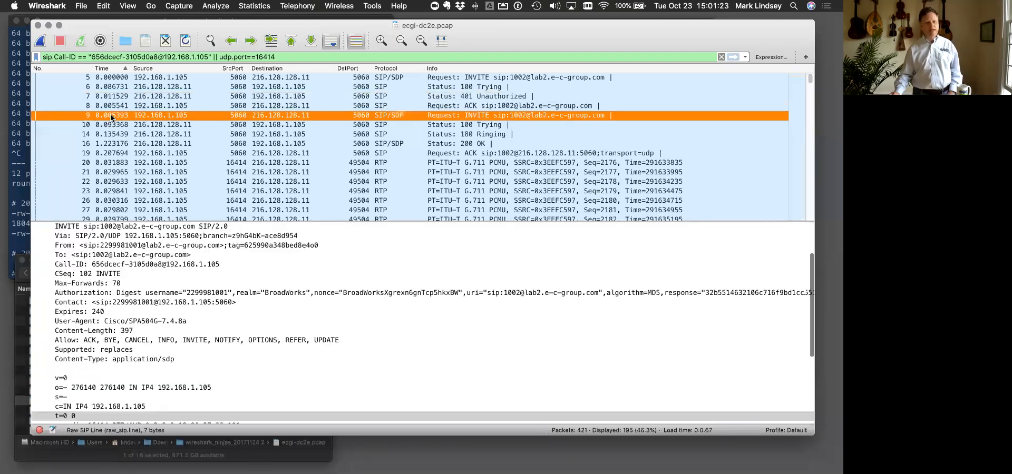
click(115, 108)
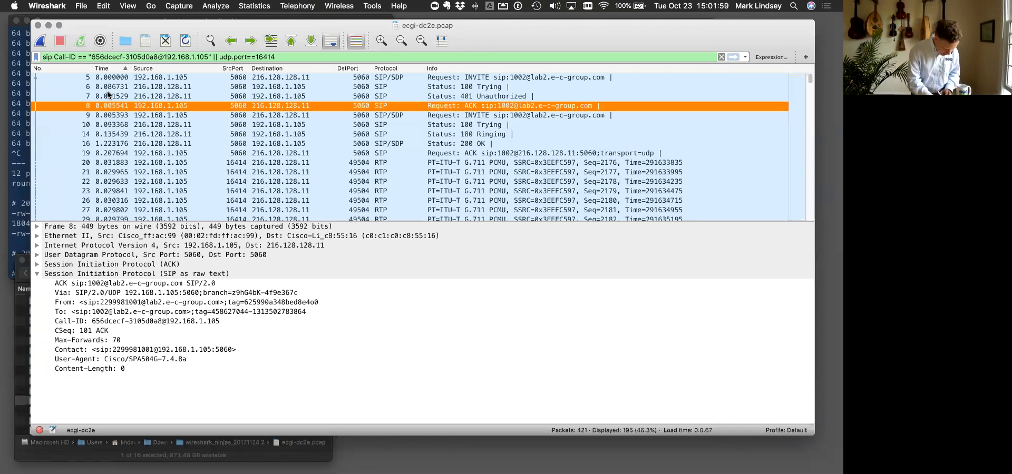
- Sketch a red network diagram over the packet details with a phone linked to an Ethernet switch box and an arrow to a capture laptop
drag(403, 377, 446, 346)
mouse_move(449, 328)
mouse_down()
mouse_move(457, 356)
mouse_move(473, 359)
mouse_move(482, 346)
mouse_up()
mouse_move(473, 338)
mouse_down()
mouse_move(500, 334)
mouse_move(523, 374)
mouse_move(529, 359)
mouse_move(509, 404)
mouse_move(553, 393)
mouse_move(554, 408)
mouse_up()
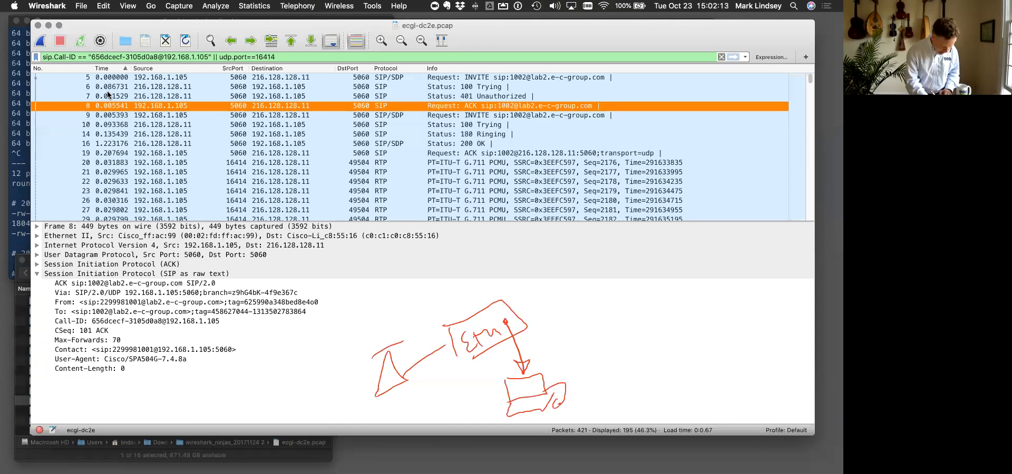
- Extend the diagram from the switch with a box labelled RTR, an Internet cloud labelled I, and a box labelled VOICE
mouse_move(516, 315)
mouse_down()
mouse_move(578, 303)
mouse_move(591, 329)
mouse_move(606, 315)
mouse_up()
drag(602, 304, 615, 303)
mouse_move(610, 304)
mouse_down()
mouse_move(609, 316)
mouse_move(662, 302)
mouse_move(658, 325)
mouse_up()
mouse_move(684, 310)
mouse_down()
mouse_move(683, 327)
mouse_move(691, 321)
mouse_up()
mouse_move(673, 315)
mouse_down()
mouse_move(731, 301)
mouse_move(737, 328)
mouse_up()
mouse_move(737, 285)
mouse_down()
mouse_move(737, 327)
mouse_move(758, 300)
mouse_move(768, 302)
mouse_up()
mouse_move(780, 304)
mouse_down()
mouse_move(780, 312)
mouse_move(812, 310)
mouse_up()
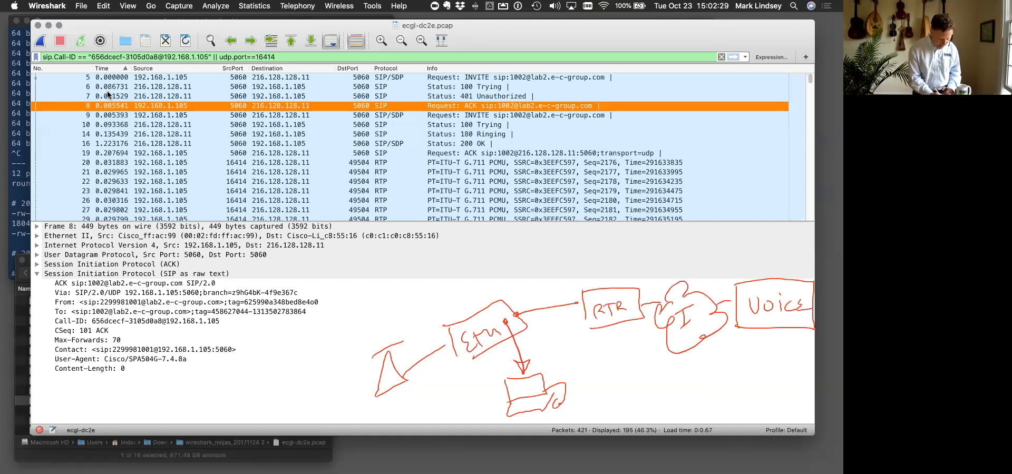
- Mark the phone-to-switch span with a red bracket line and the span from the switch to the VOICE box with a green one
mouse_move(398, 405)
mouse_down()
mouse_move(396, 420)
mouse_move(484, 404)
mouse_move(484, 415)
mouse_up()
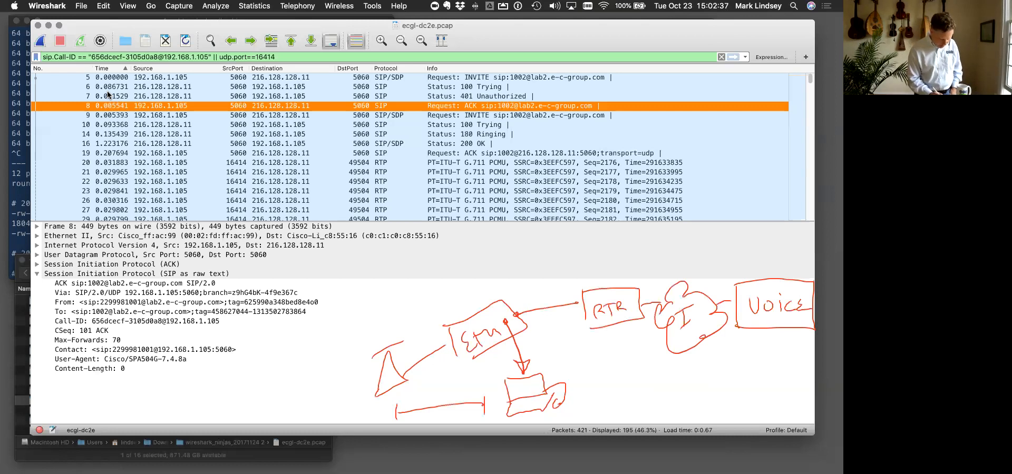
mouse_move(538, 349)
mouse_down()
mouse_move(538, 370)
mouse_move(784, 357)
mouse_up()
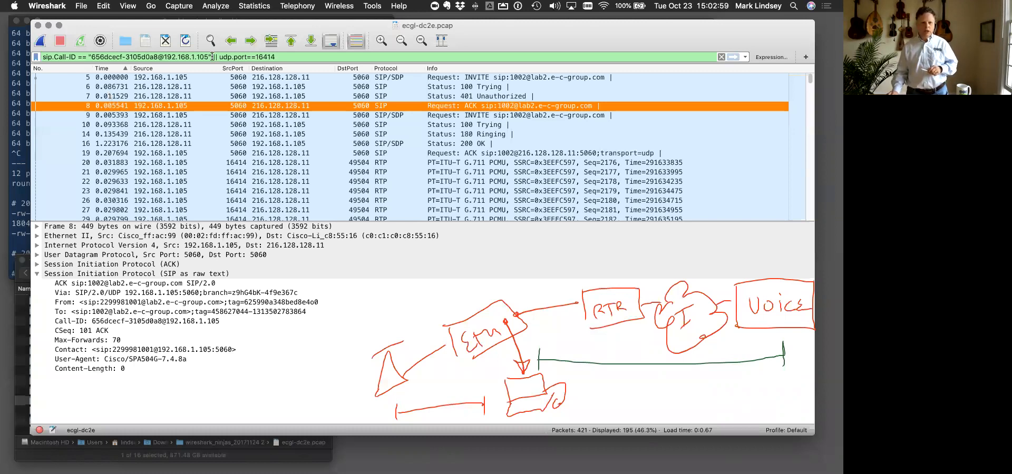
- Switch to the presentation's Exercises slide and clear the drawn annotations from the screen
key(ctrl+Up)
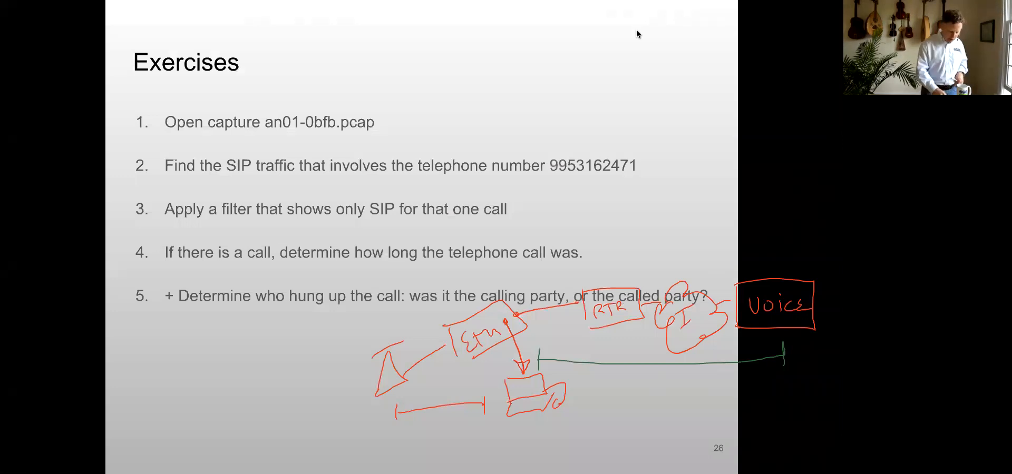
key(Escape)
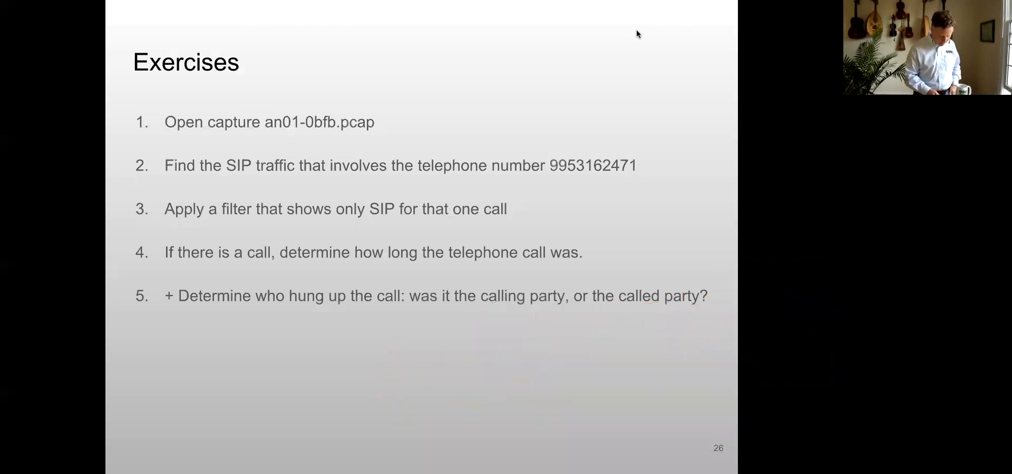
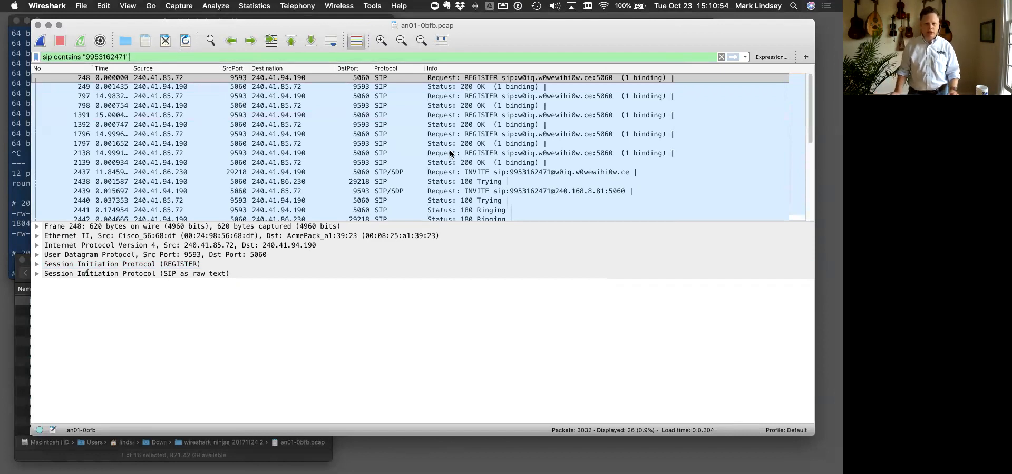
- Select the first INVITE request, packet 2437, and expand its SIP message header in the packet details
click(457, 173)
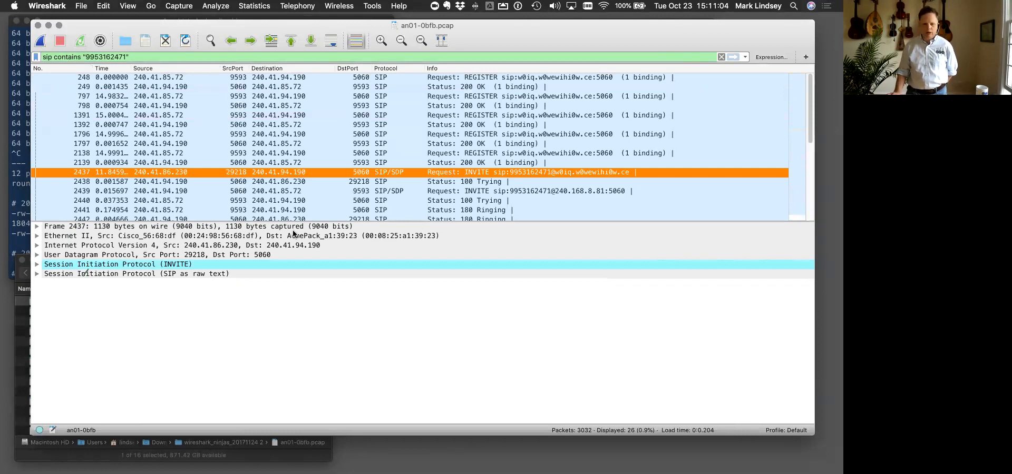
scroll(359, 128, down, 5)
scroll(359, 127, up, 3)
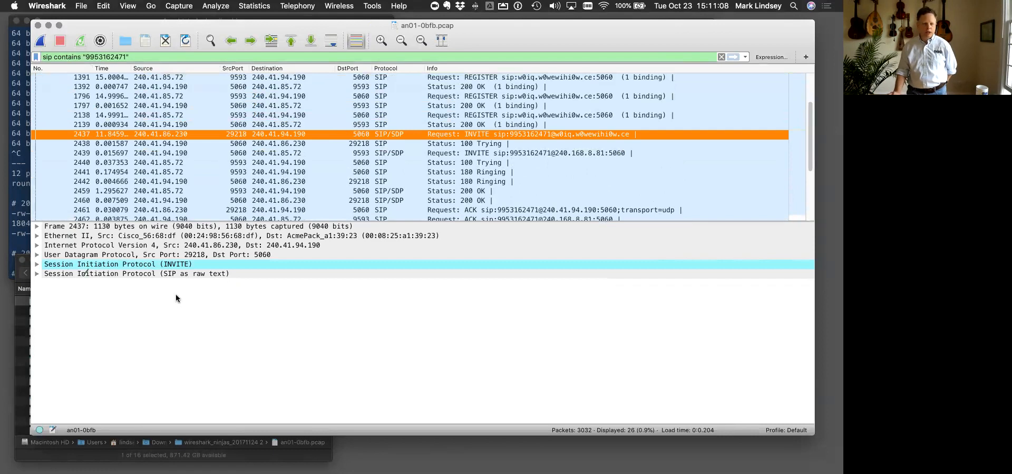
click(36, 264)
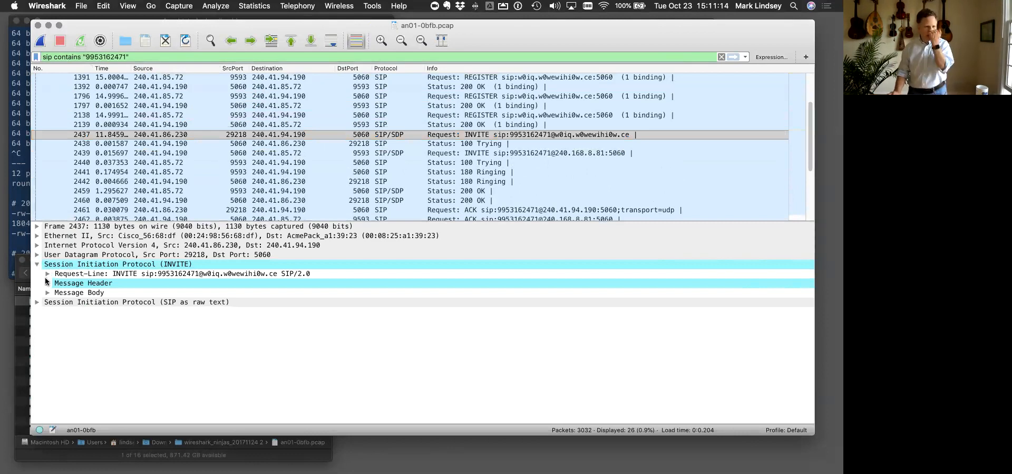
click(46, 283)
- Apply the selected INVITE's Call-ID header as the display filter so only that call's messages are listed
click(89, 323)
click(91, 332)
right_click(92, 334)
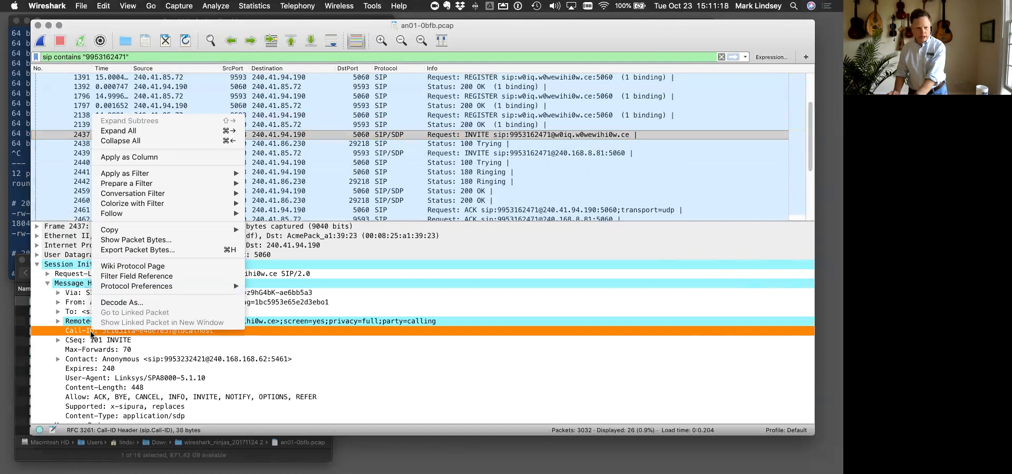
mouse_move(188, 183)
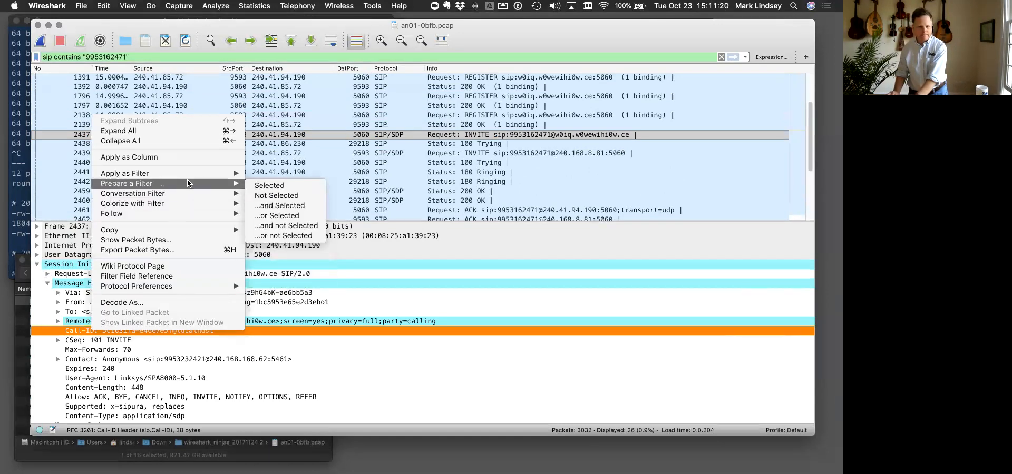
click(276, 175)
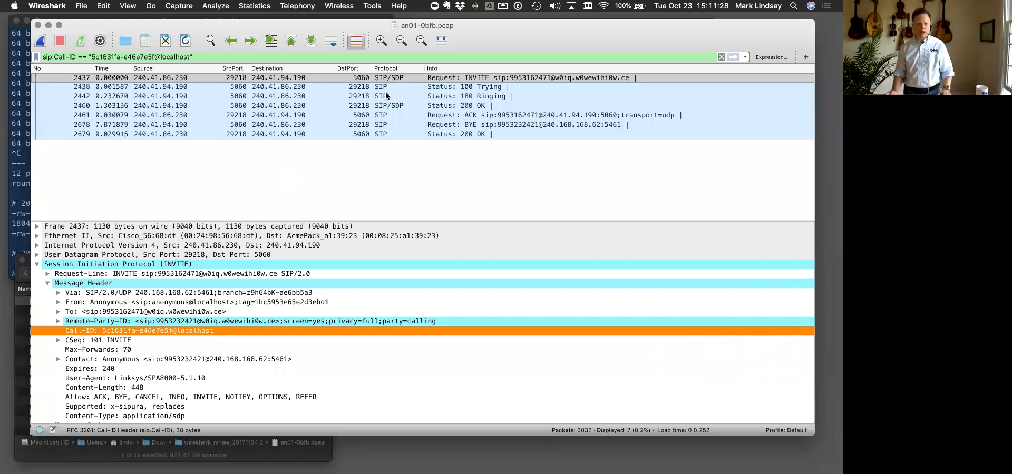
- Select the CSeq header of the INVITE's 200 OK and set the time display format to Date and Time of Day
click(373, 106)
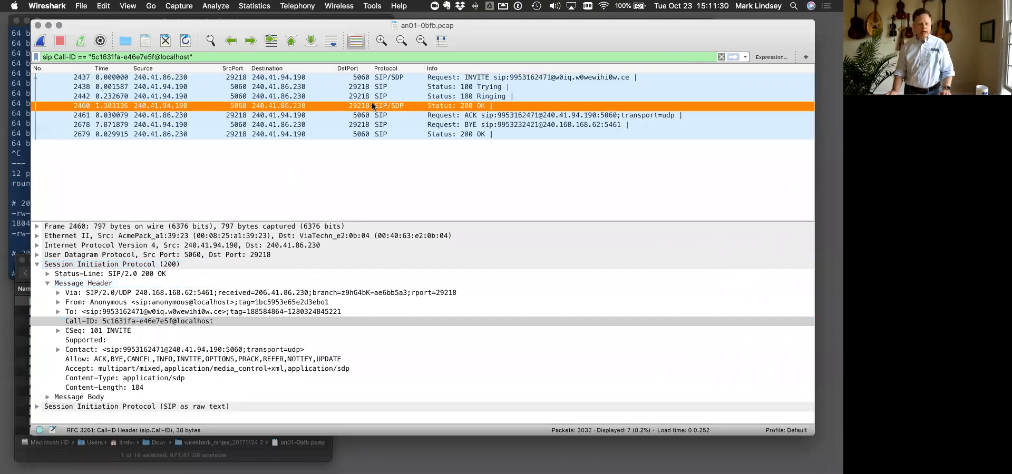
click(115, 331)
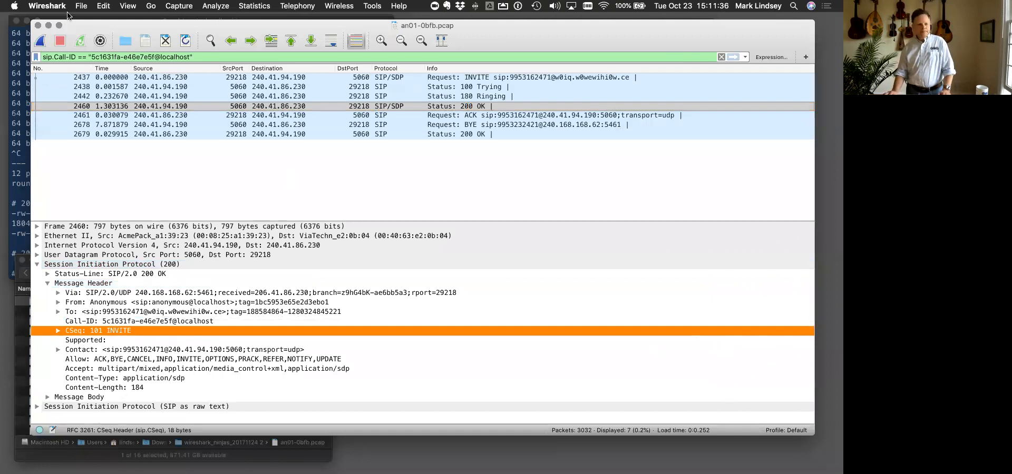
click(105, 6)
mouse_move(120, 7)
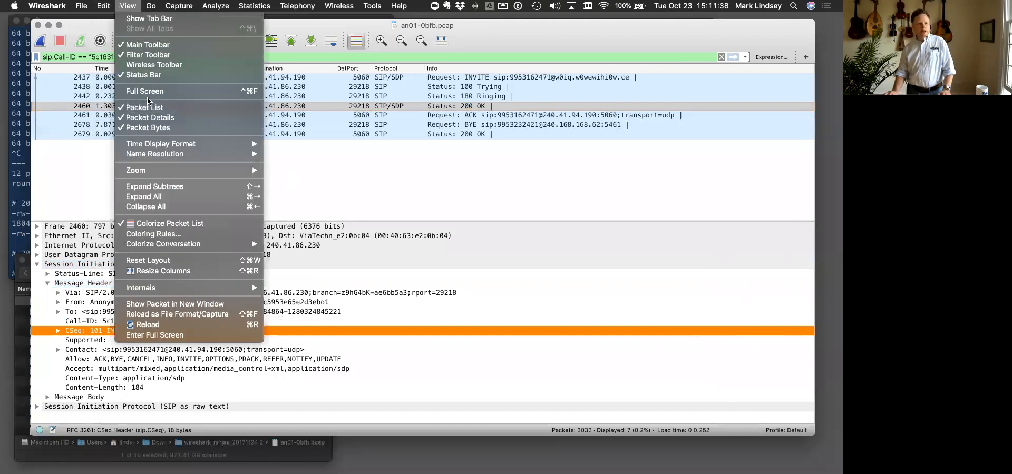
mouse_move(162, 143)
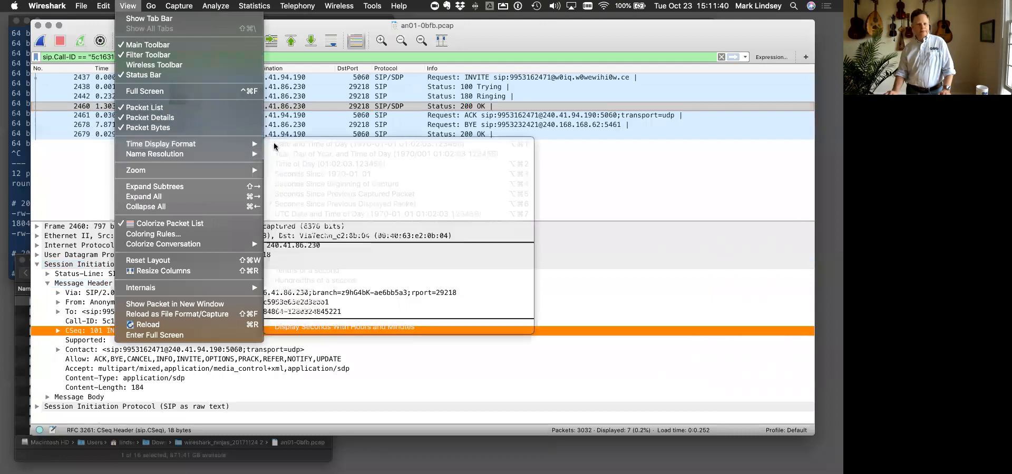
click(298, 145)
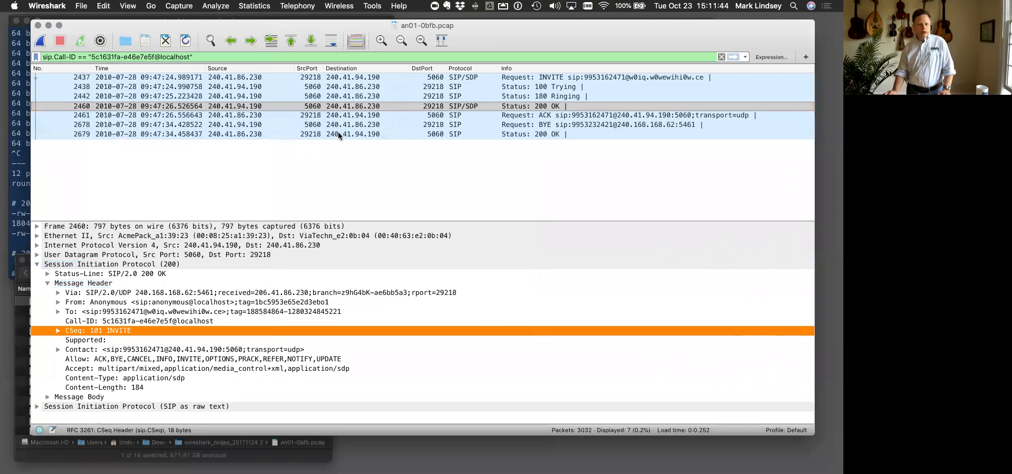
- Compare the date-and-time stamps of the 200 OK answering the INVITE and the BYE request
click(487, 108)
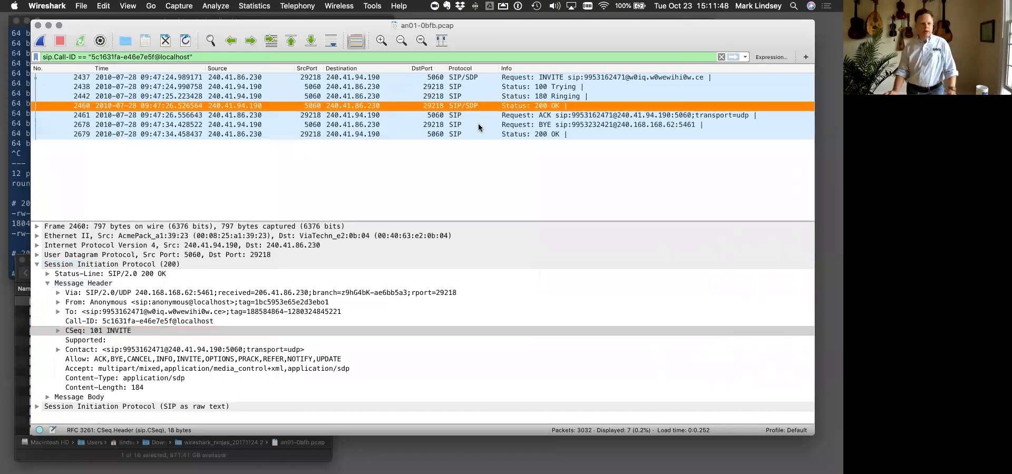
click(479, 126)
click(197, 107)
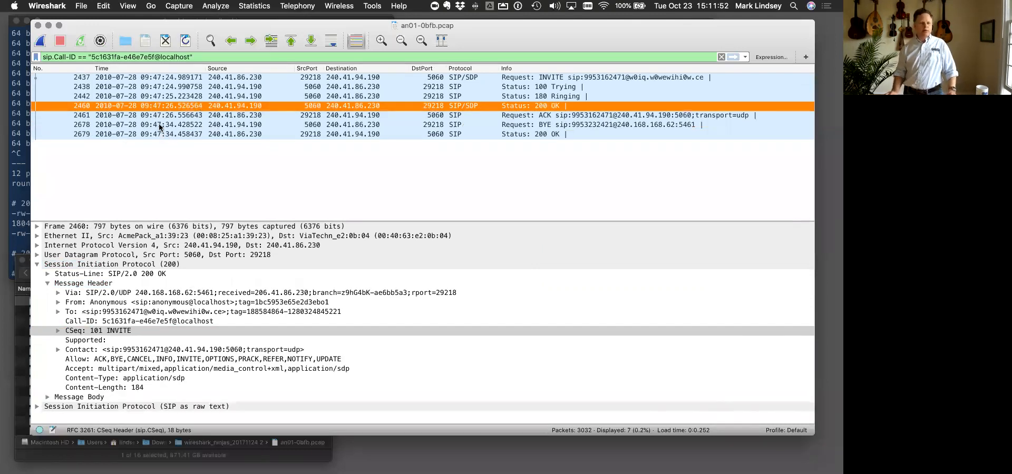
click(200, 125)
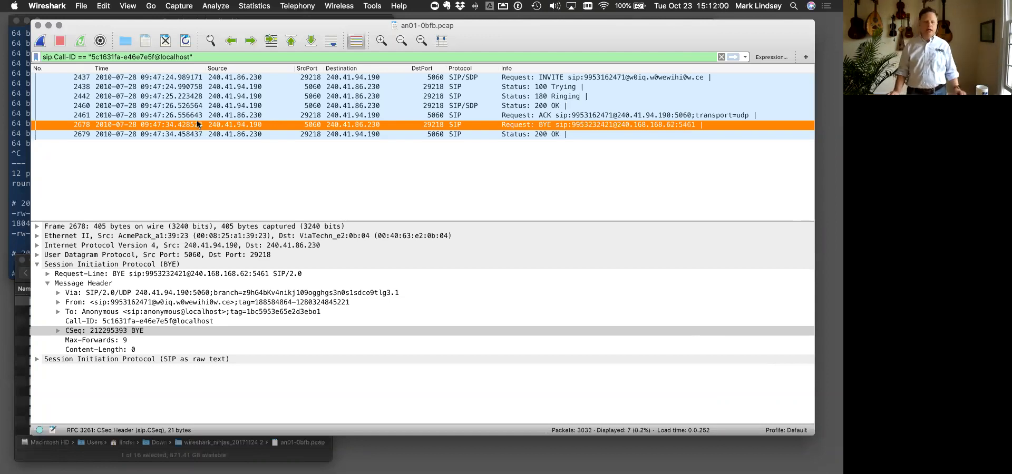
- Set the packet list's time display format to Seconds Since Beginning of Capture
click(129, 8)
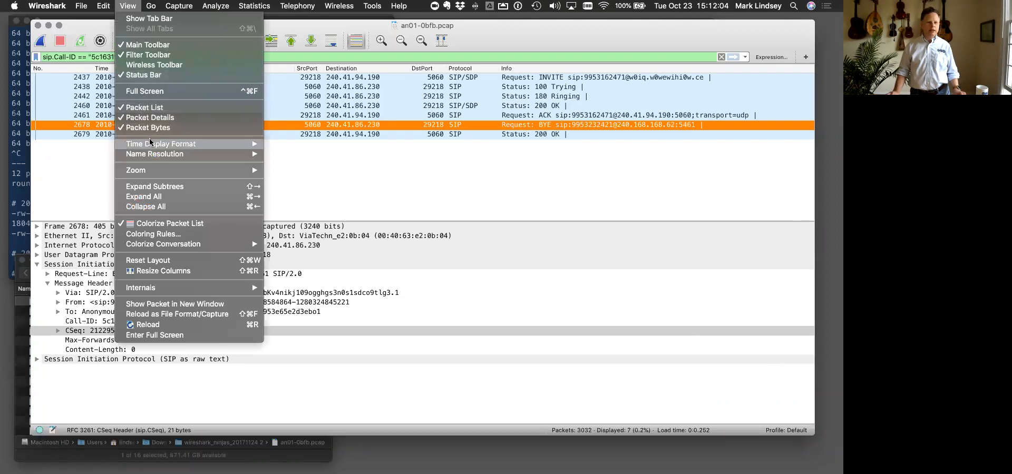
mouse_move(151, 144)
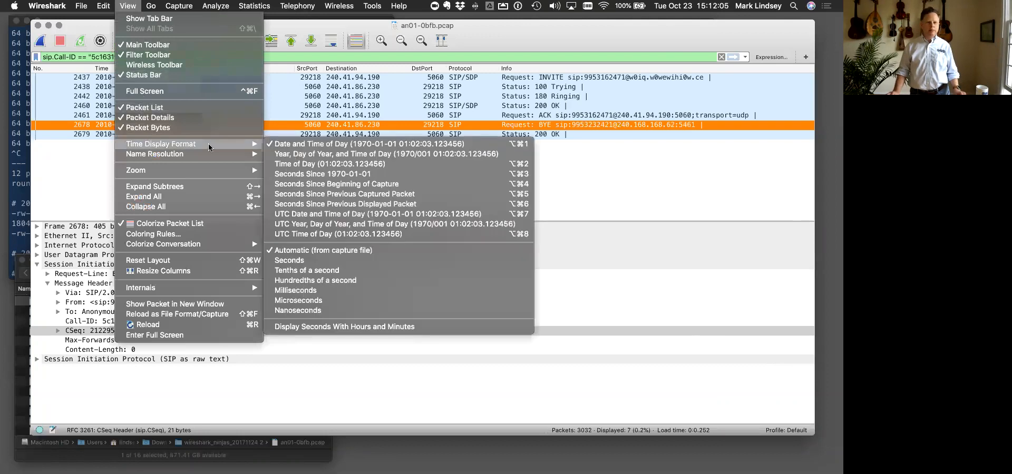
click(312, 184)
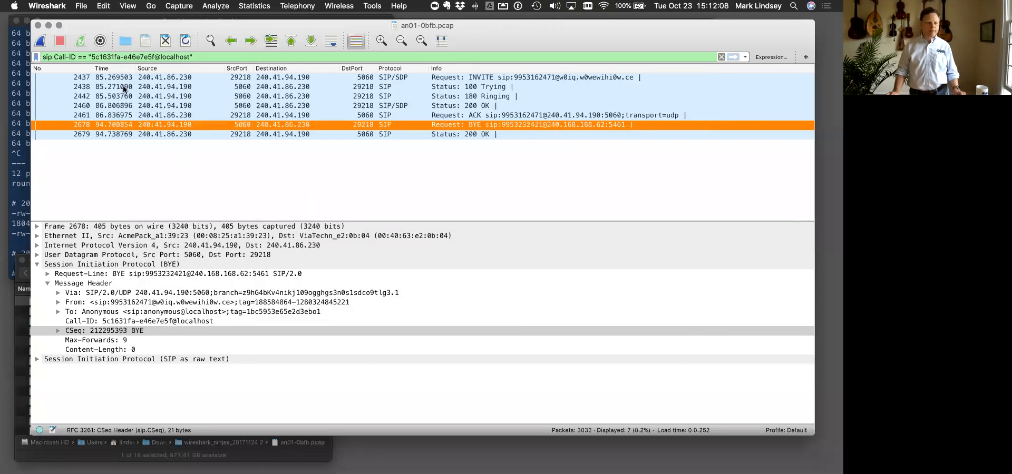
- Examine the capture-relative times of the call's 200 OK answer, its INVITE and its BYE
click(105, 106)
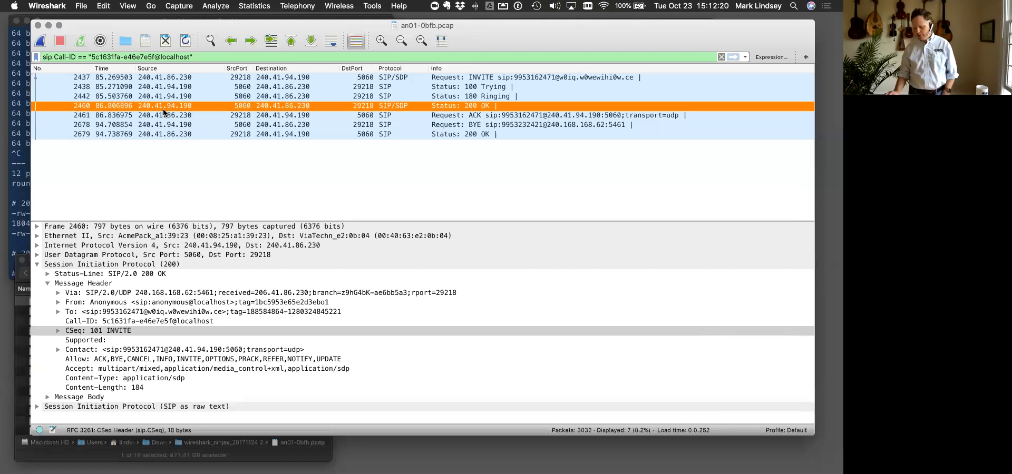
click(123, 80)
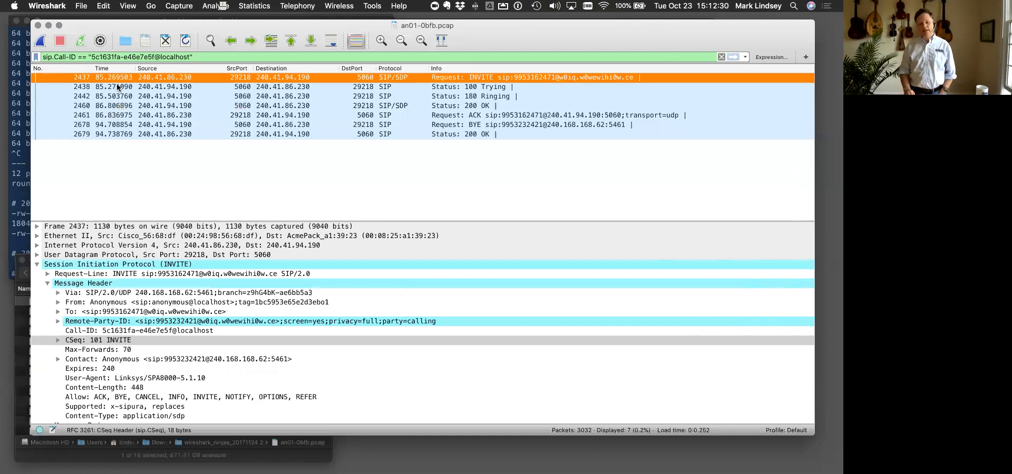
click(114, 124)
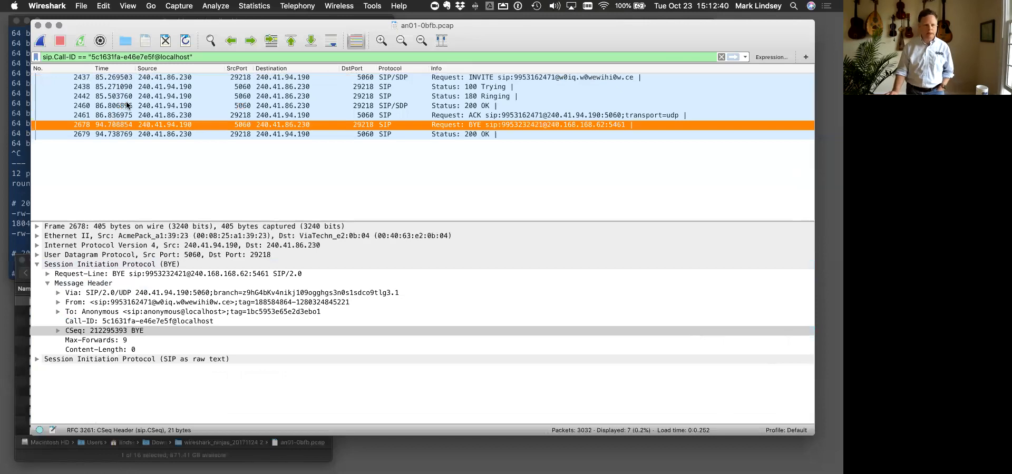
- Compare the source and destination addresses of the INVITE and the BYE to determine which side ended the call
click(164, 78)
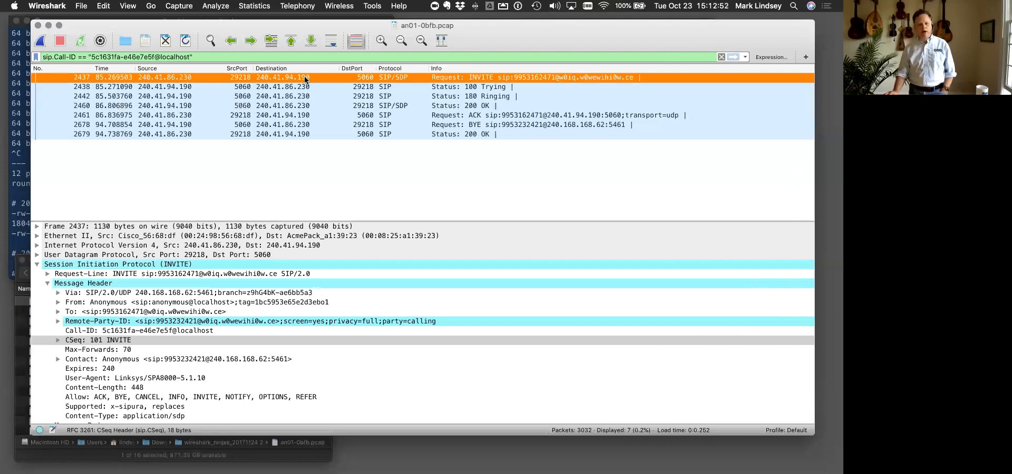
click(171, 125)
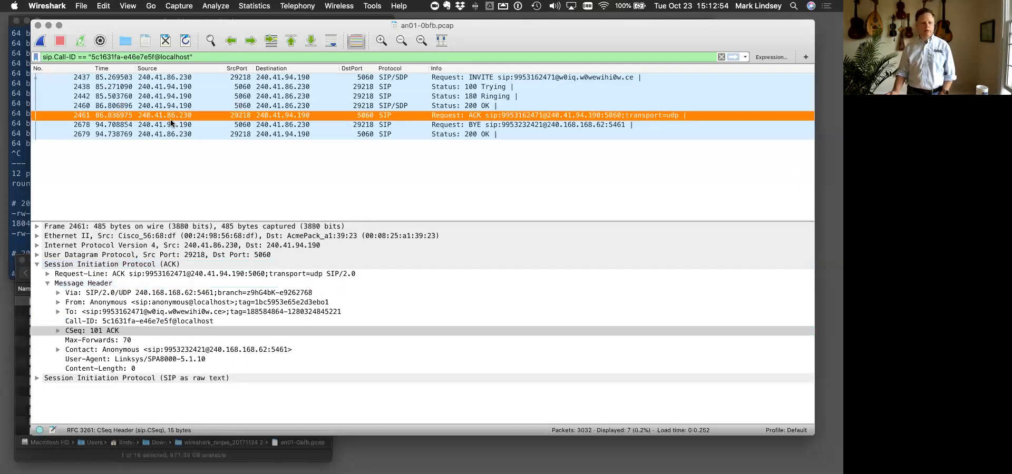
click(296, 77)
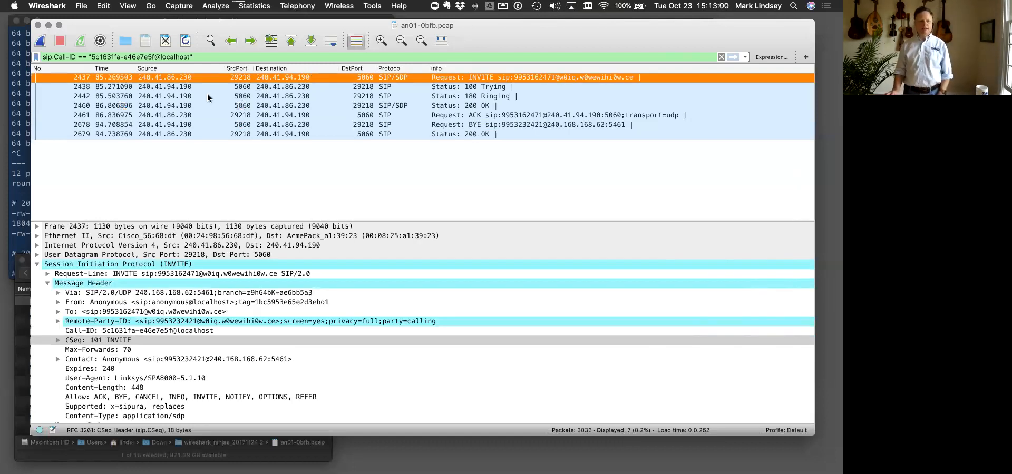
click(184, 124)
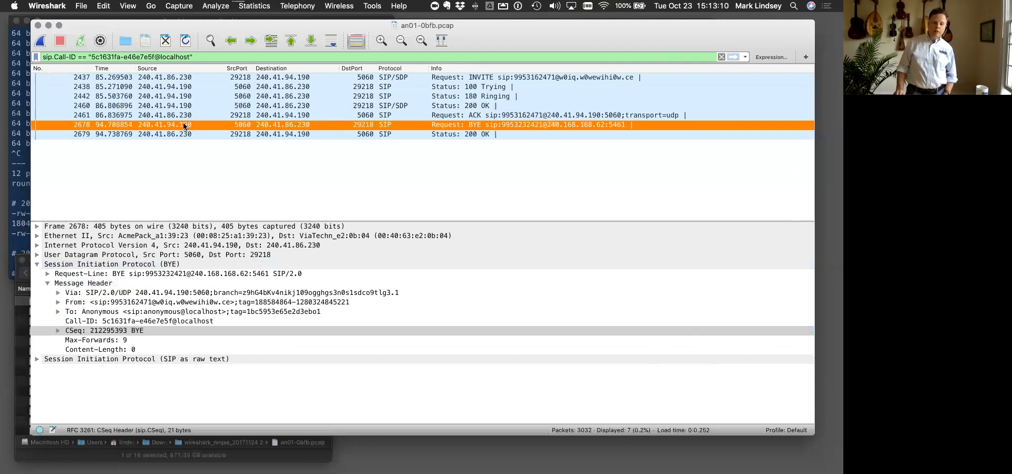
click(186, 77)
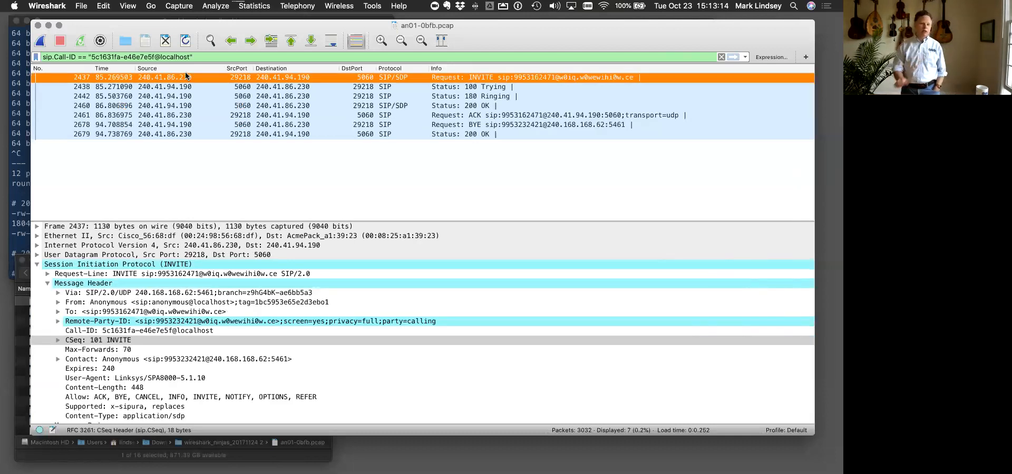
click(177, 126)
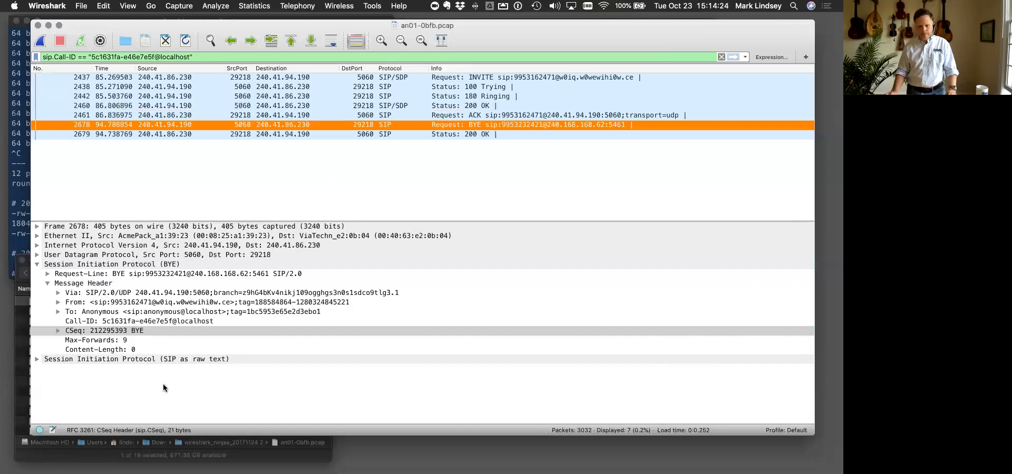
- Switch to the presentation in Google Chrome and advance to the "Exercises: Building Filters" slide
key(ctrl+Up)
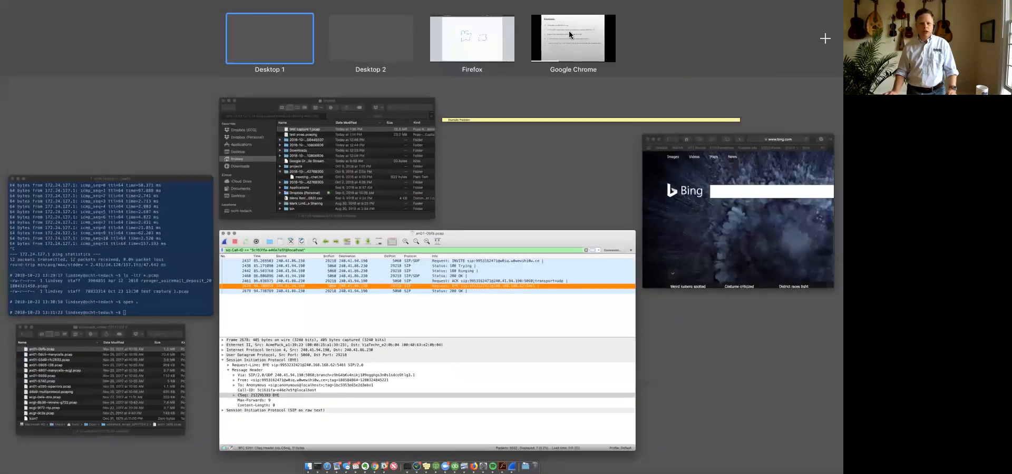
click(568, 30)
key(Right)
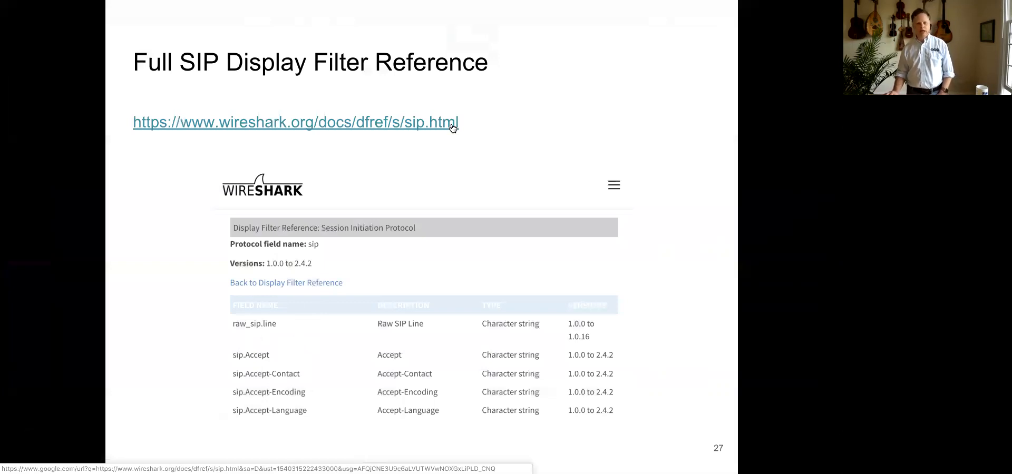
key(Right)
key(Right)
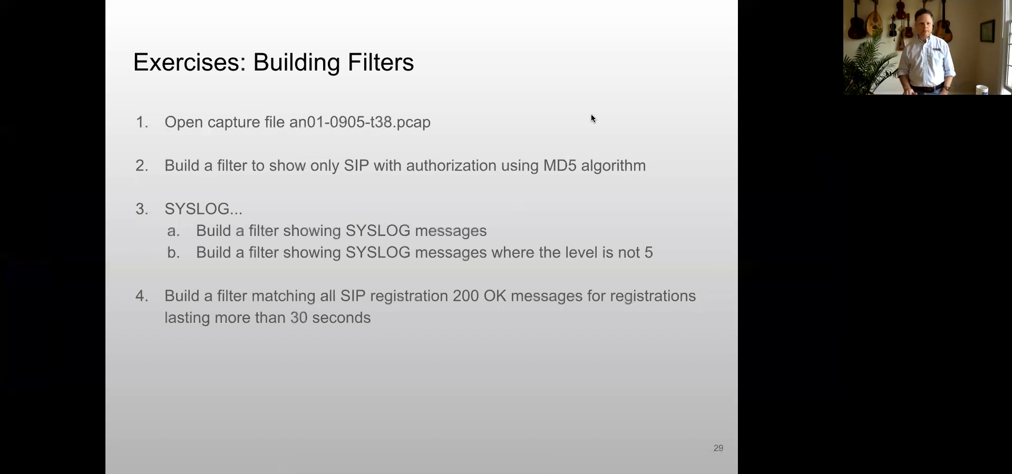
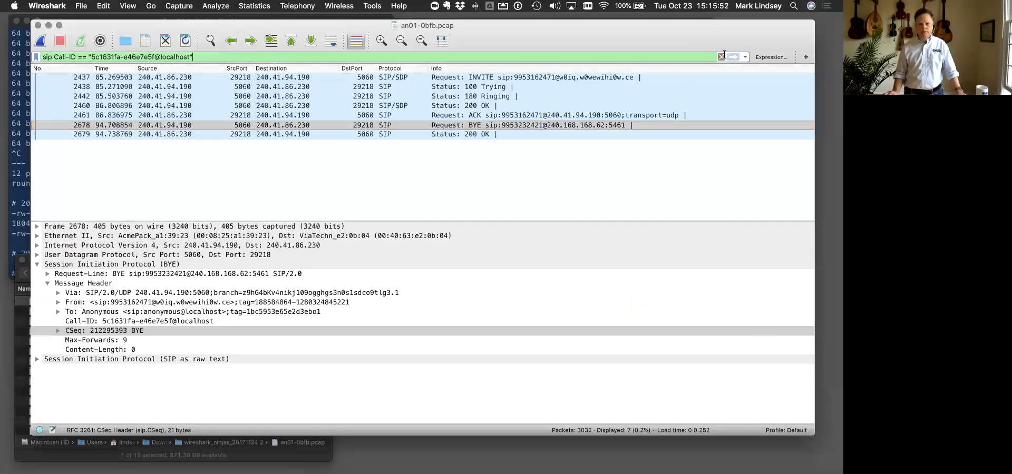
- Clear the Call-ID display filter and open the capture file an01-0905-t38.pcap from Finder
click(721, 56)
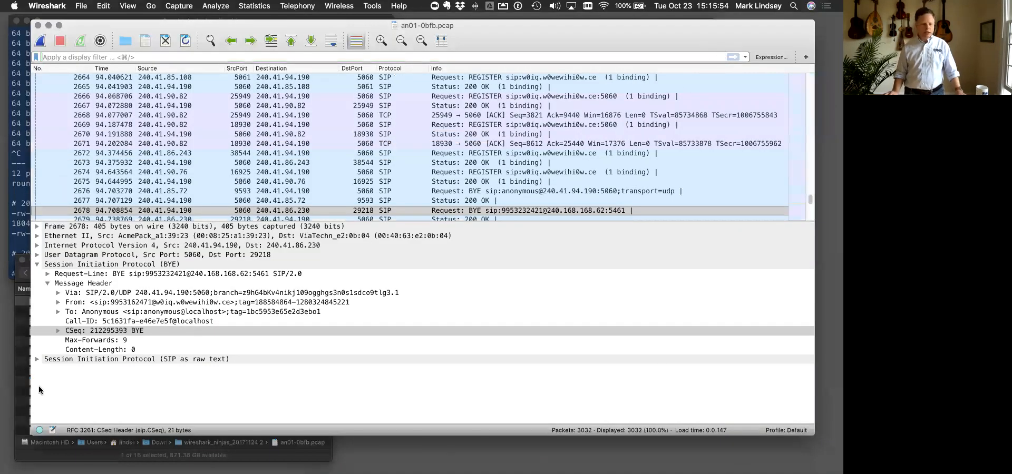
click(24, 386)
double_click(71, 332)
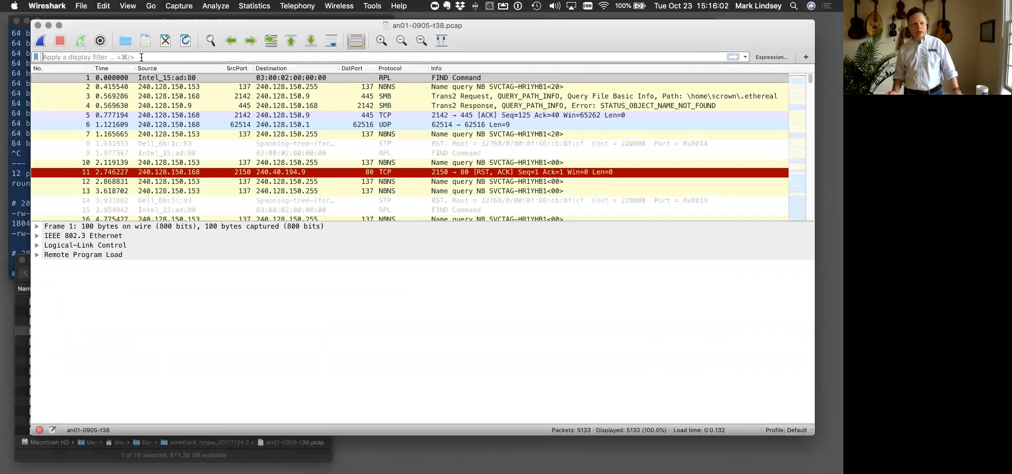
- Open the display filter expression builder, search its field names for "sip" and expand the Session Initiation Protocol fields
click(762, 57)
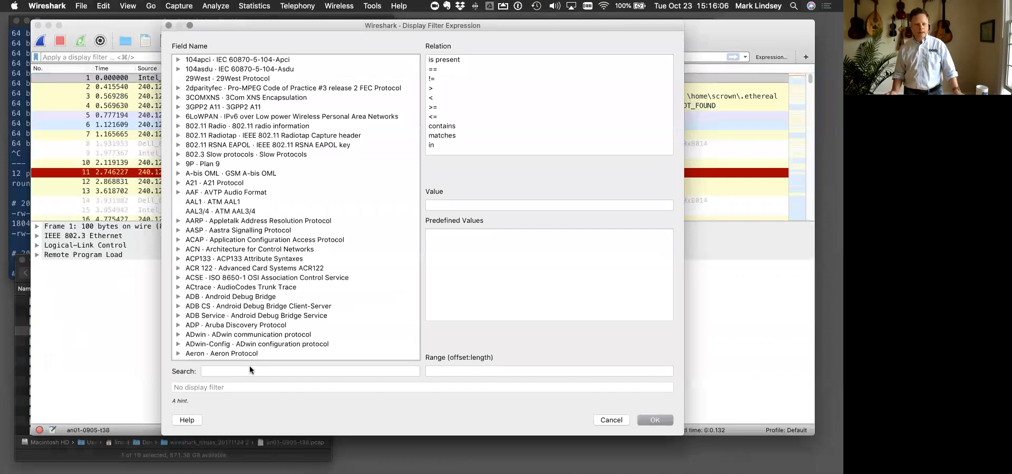
click(226, 371)
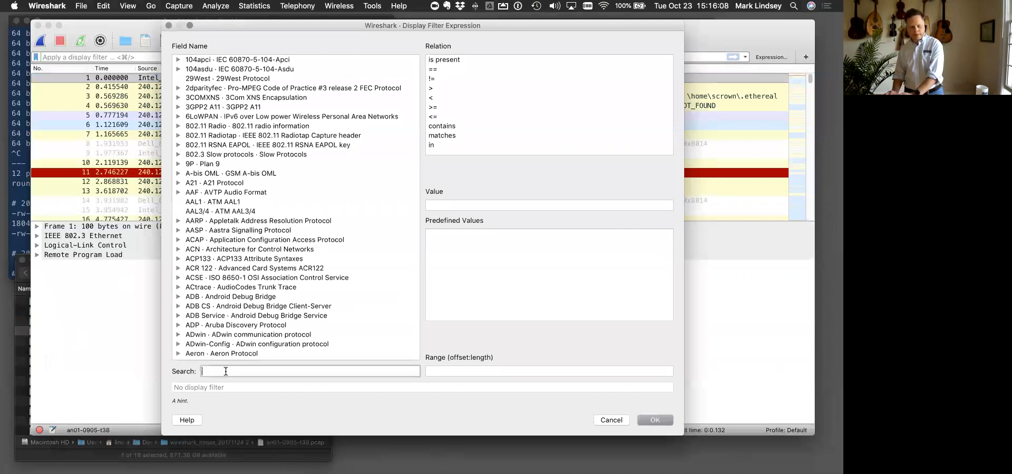
text(sip)
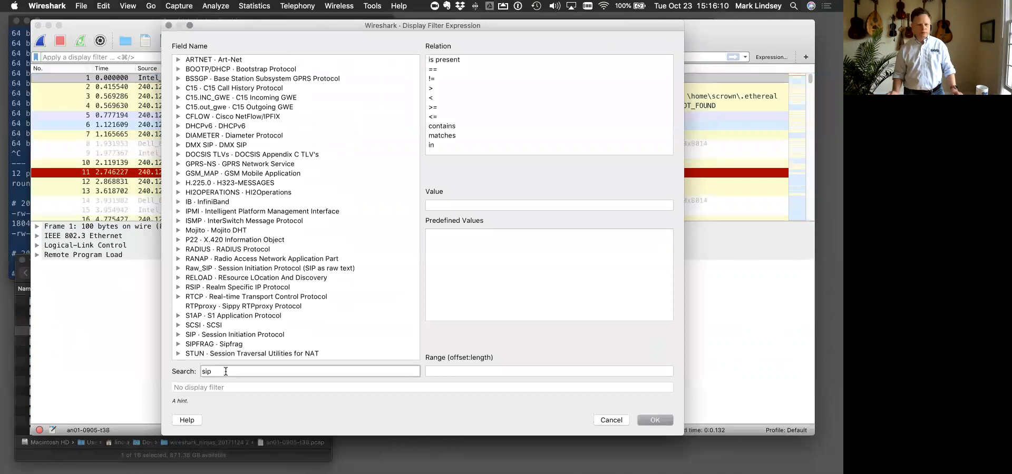
click(177, 334)
scroll(175, 333, down, 10)
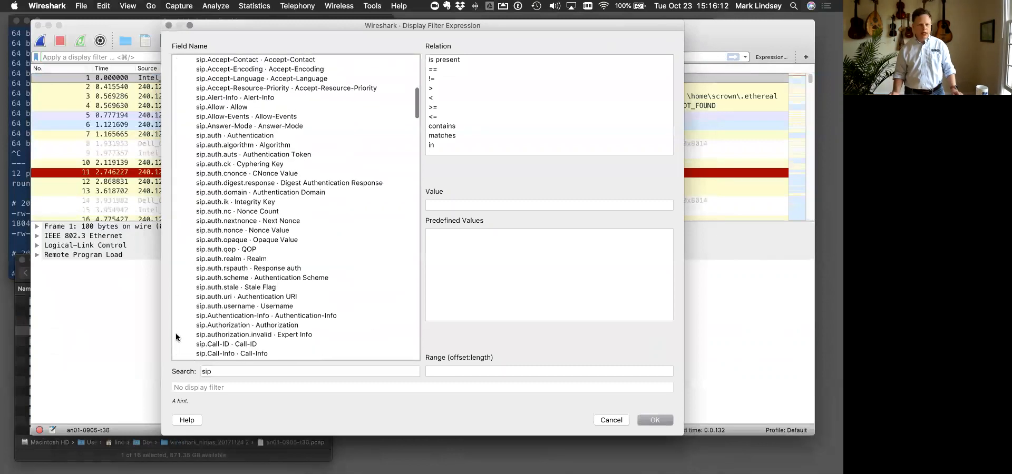
- Build the filter sip.auth.algorithm == "MD5" from the SIP fields and apply it to the packet list
click(233, 280)
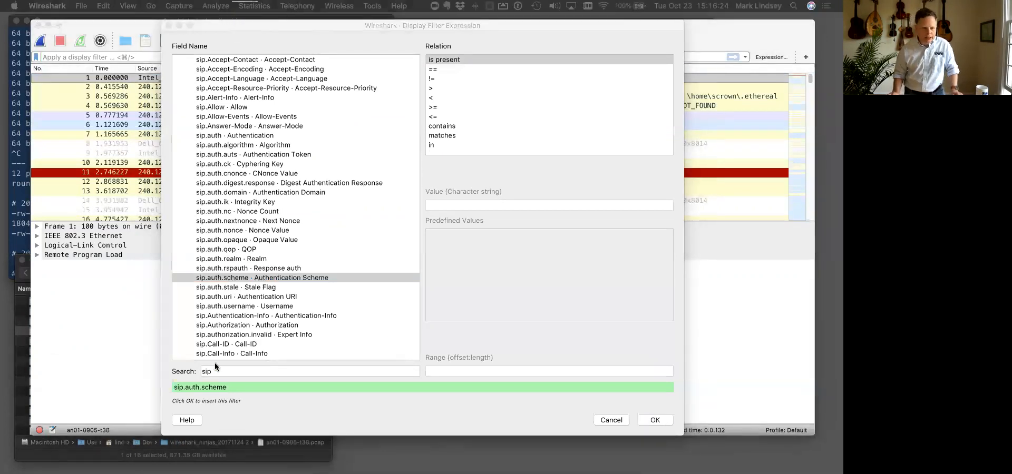
click(224, 145)
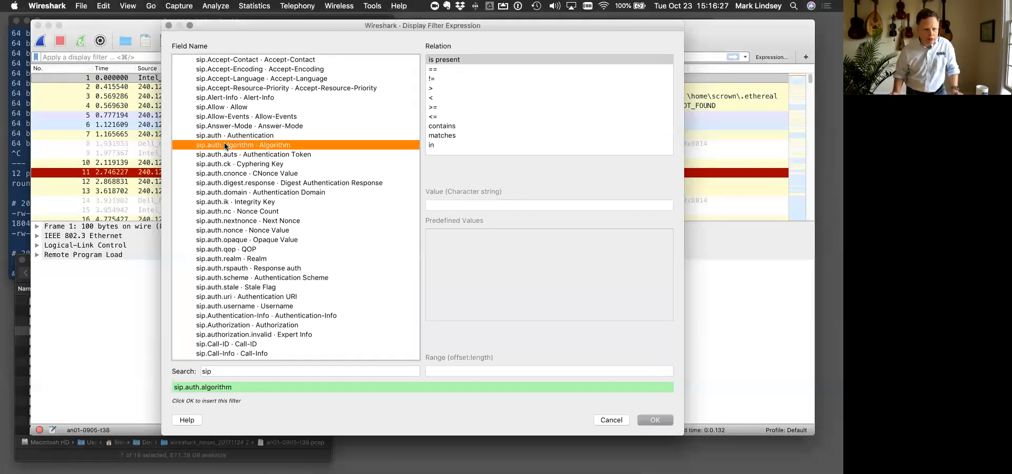
click(449, 70)
click(454, 205)
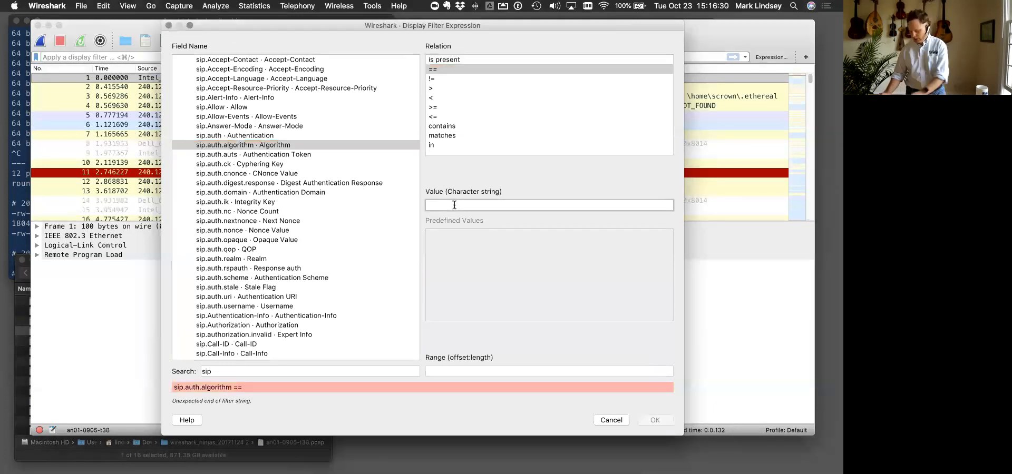
text(MD5)
key(BackSpace)
text(5)
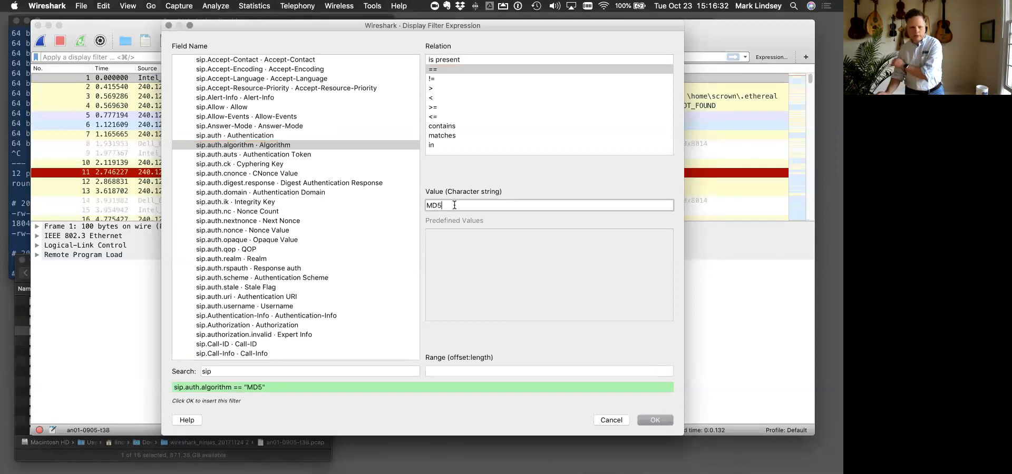
click(647, 422)
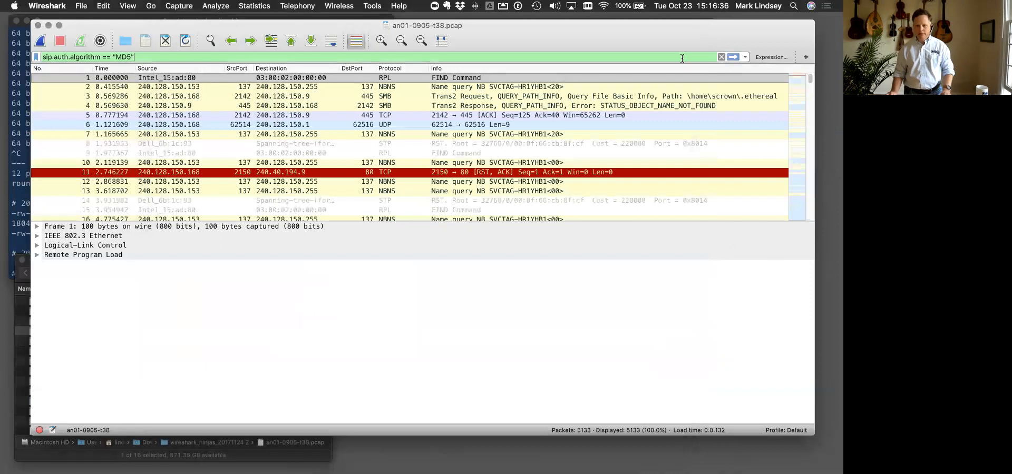
key(Return)
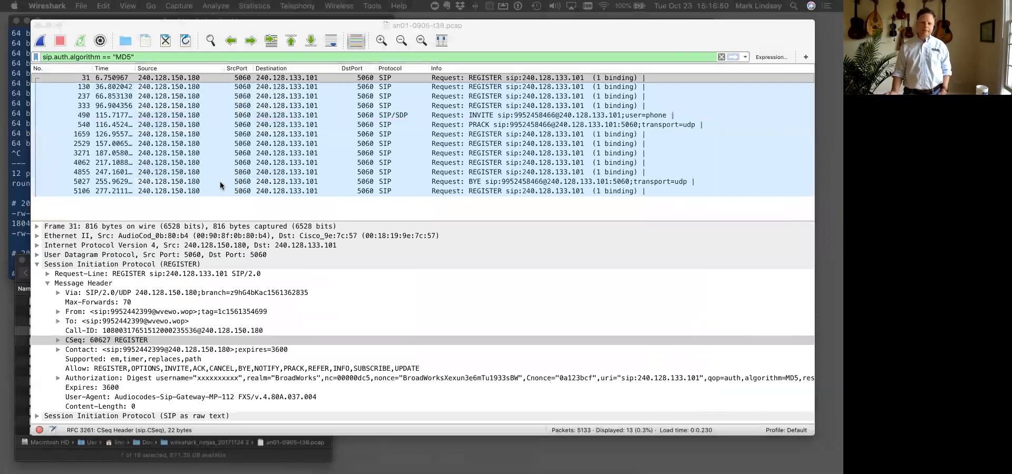
- Check the SYSLOG exercises on the "Exercises: Building Filters" slide in Google Chrome and return to Wireshark
key(ctrl+Up)
click(572, 49)
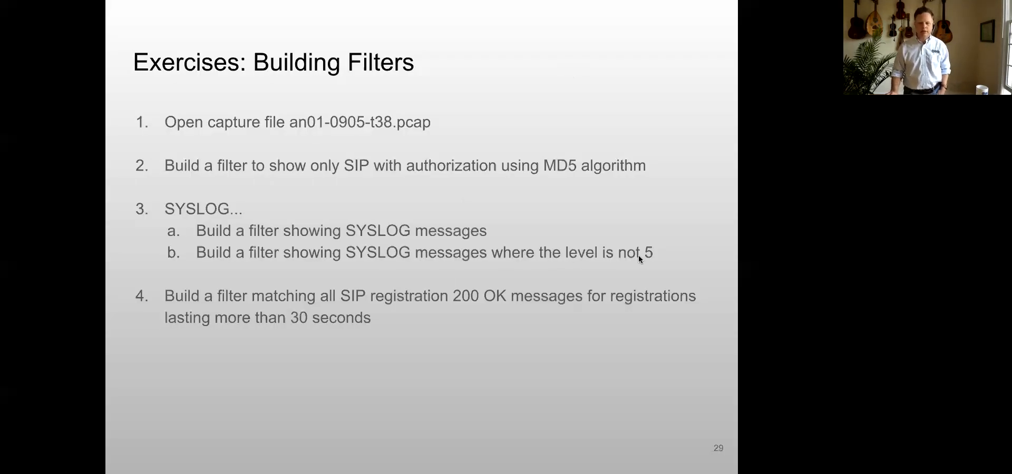
key(ctrl+Up)
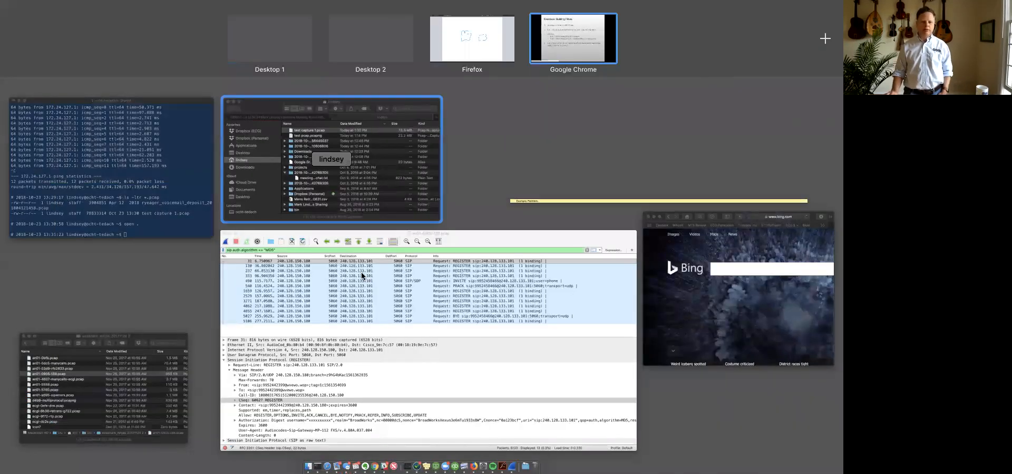
click(362, 275)
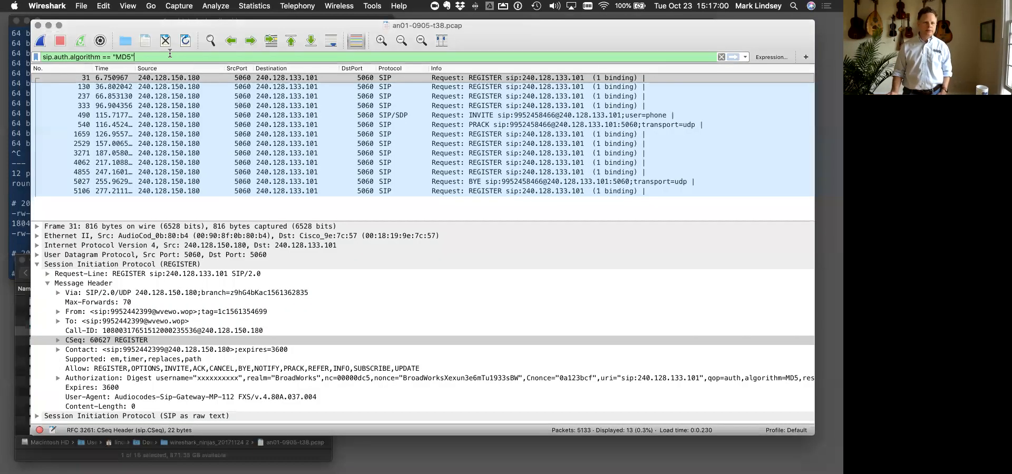
- Replace the MD5 display filter with syslog and apply it
key(BackSpace)
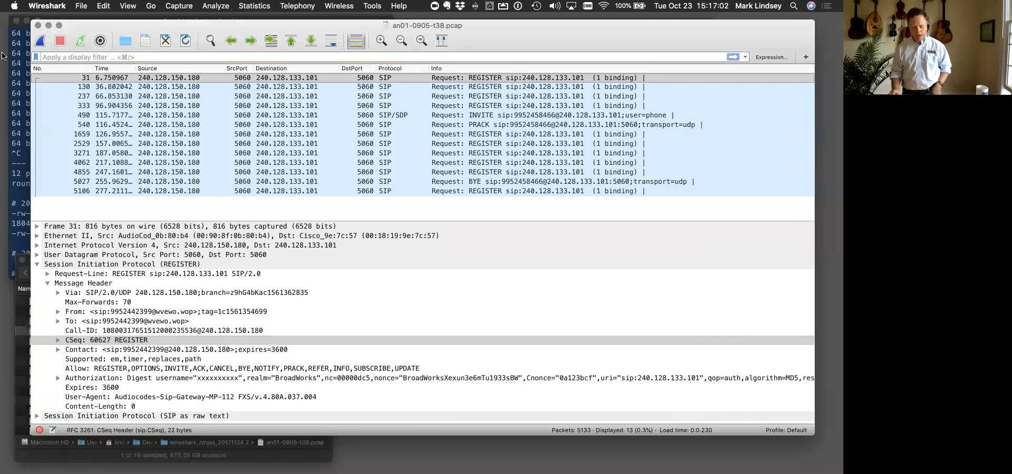
text(syslog)
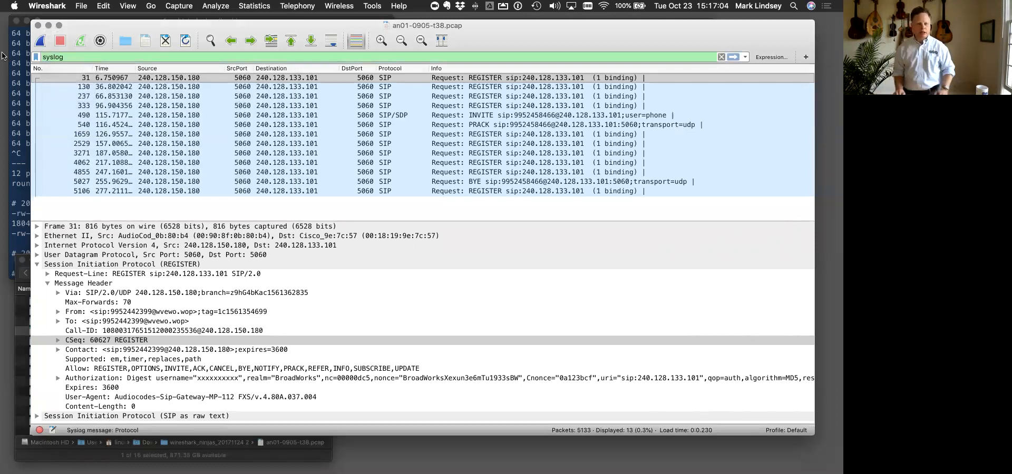
key(Return)
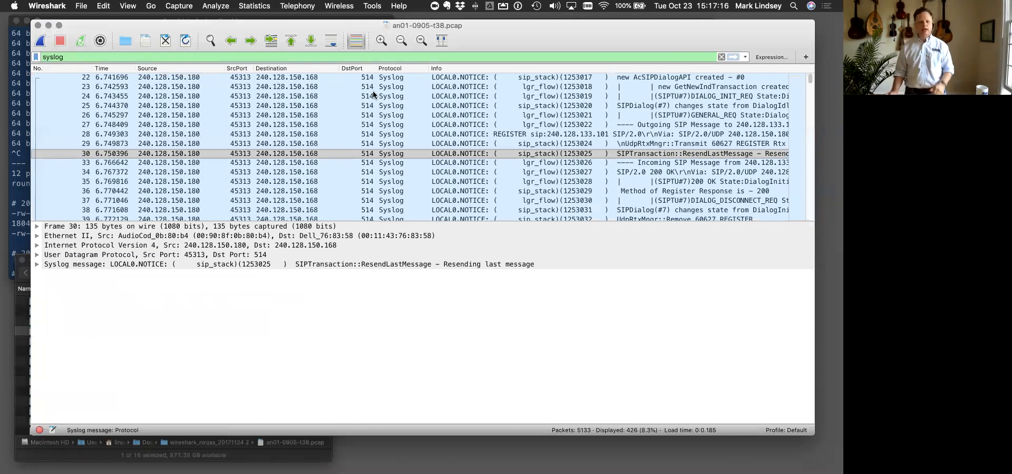
- Expand the Syslog details of packet 23 and apply a negated filter from its Level field, !(syslog.level == 5)
click(363, 79)
key(Down)
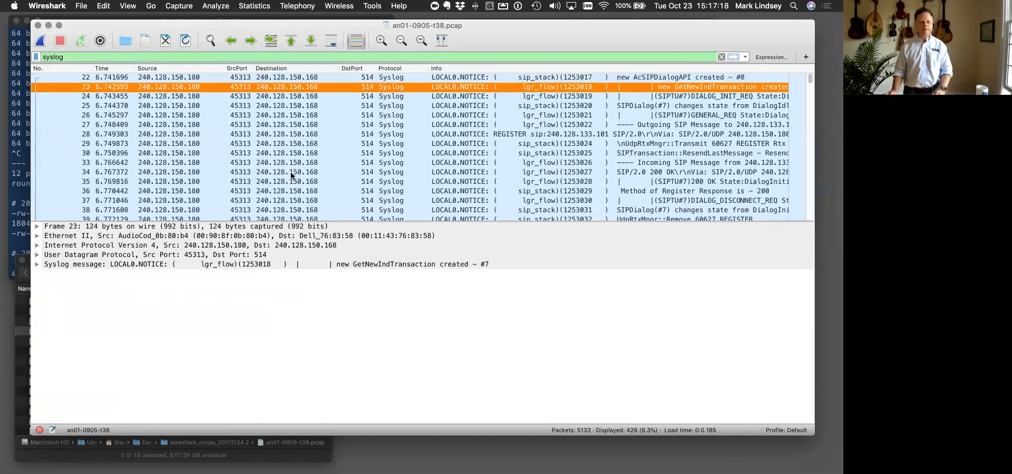
click(37, 265)
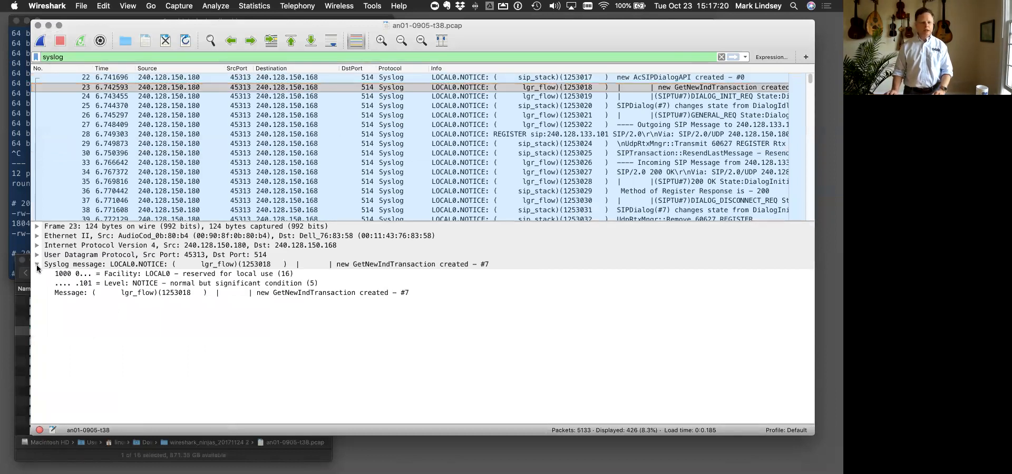
click(99, 283)
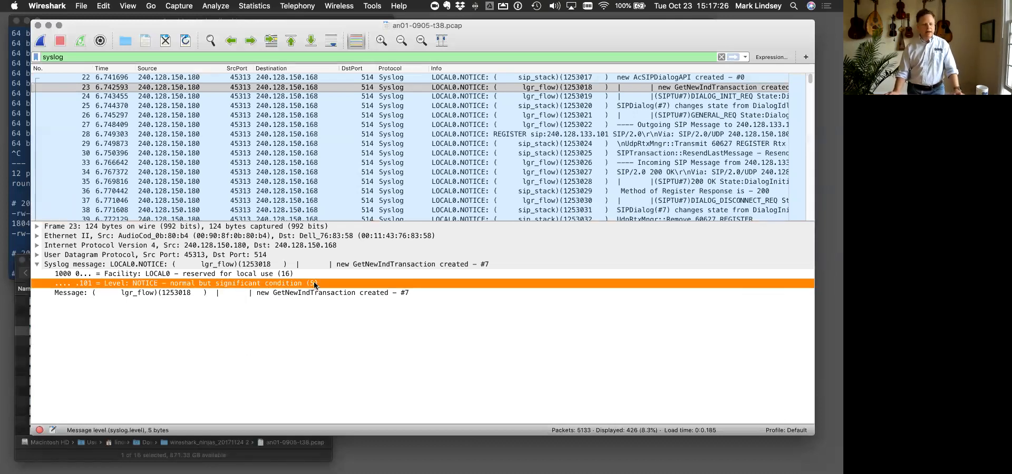
right_click(128, 282)
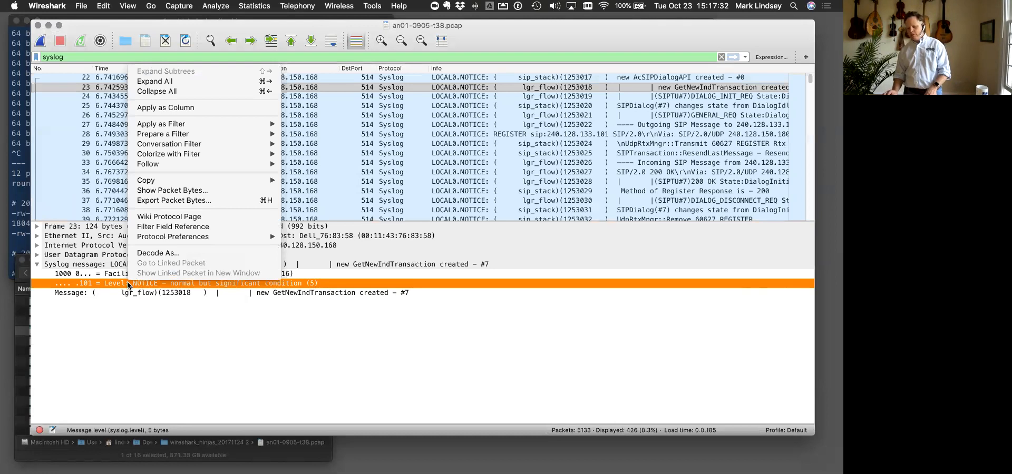
mouse_move(219, 132)
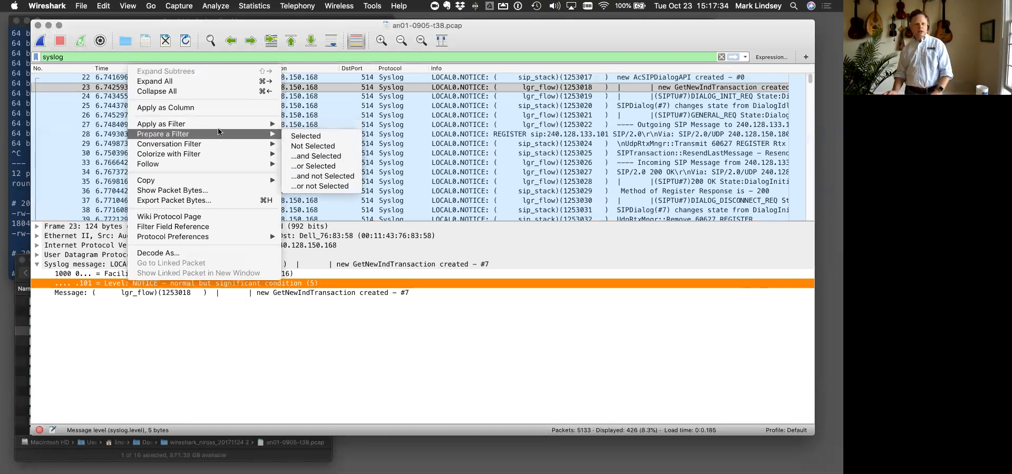
click(297, 146)
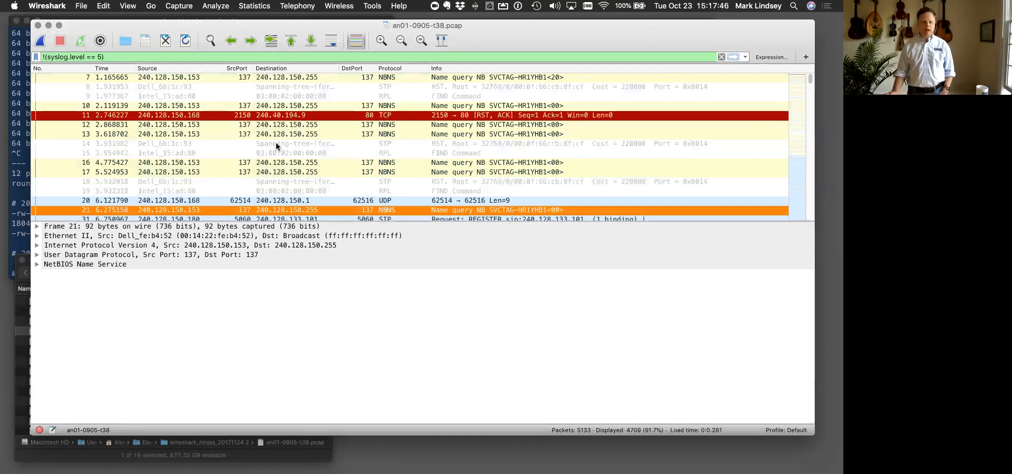
- Rewrite the display filter as (syslog.level != 5), removing the leading negation, and apply it
scroll(276, 145, down, 10)
scroll(277, 143, down, 20)
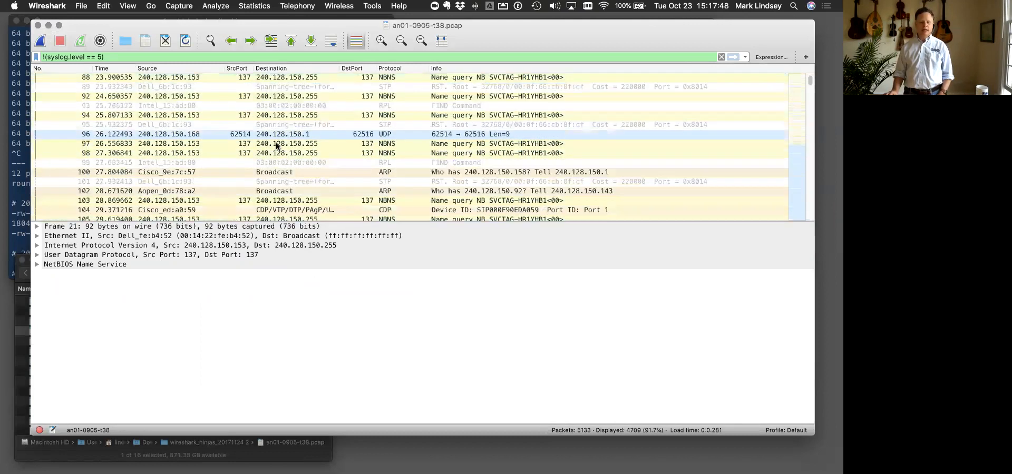
scroll(276, 142, down, 12)
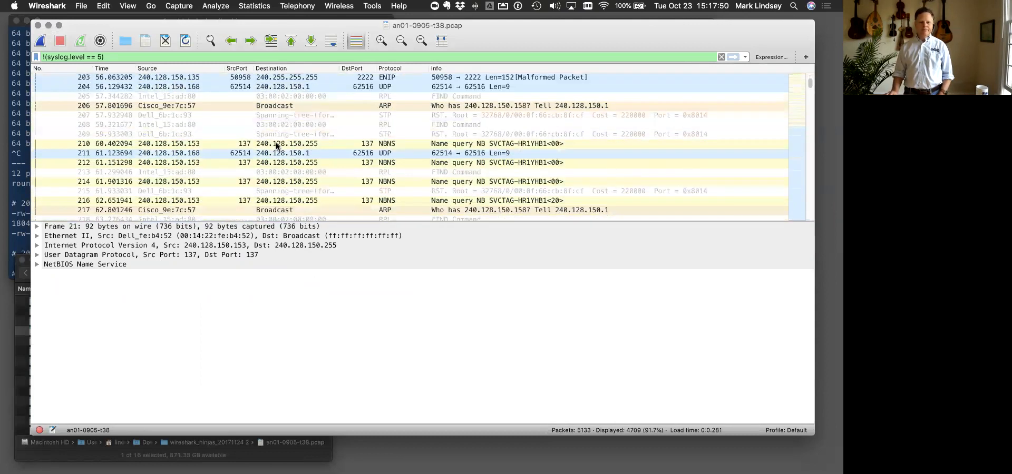
scroll(276, 142, down, 3)
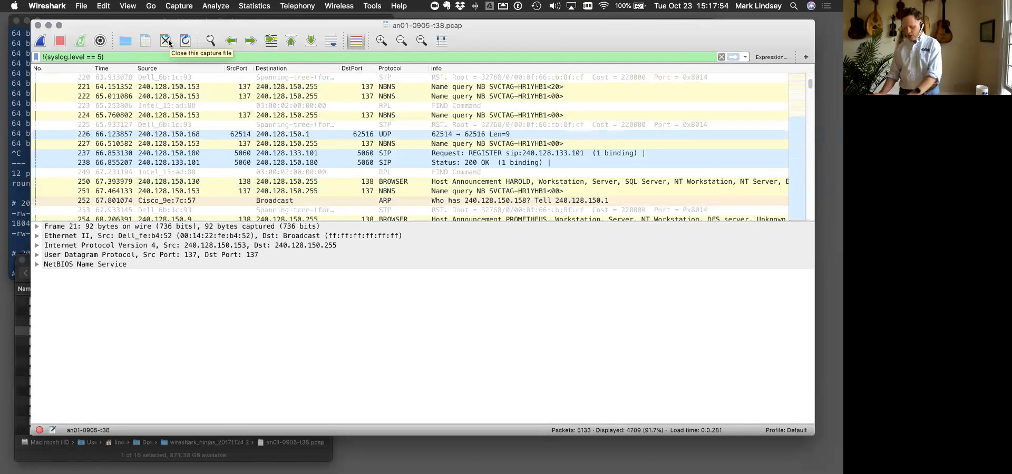
key(BackSpace)
text(!)
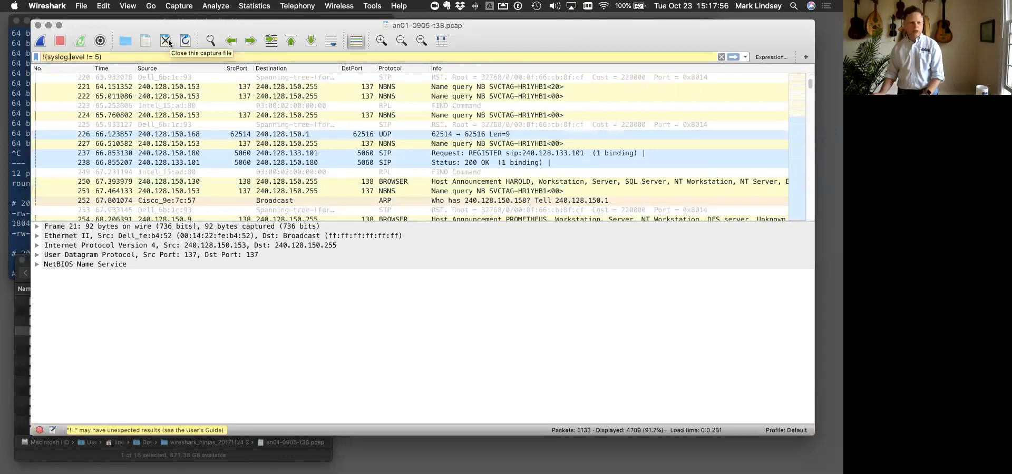
key(Home)
key(Delete)
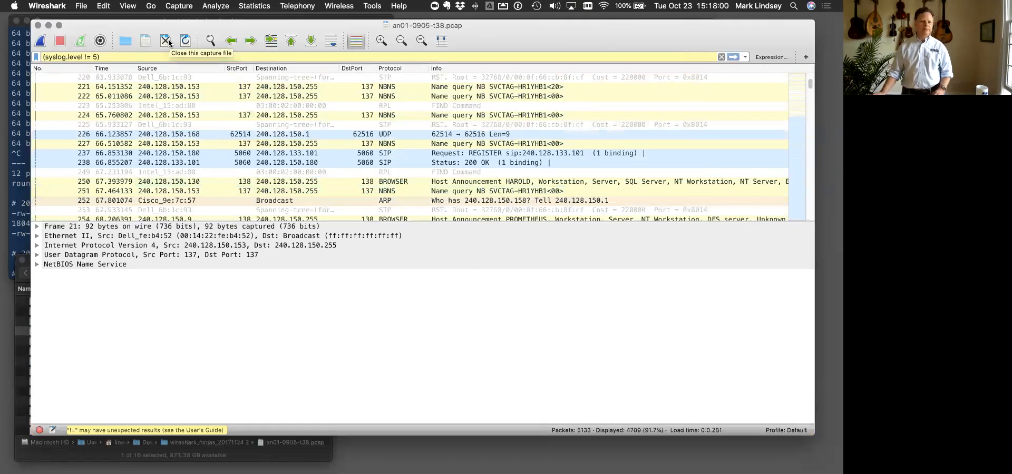
key(Return)
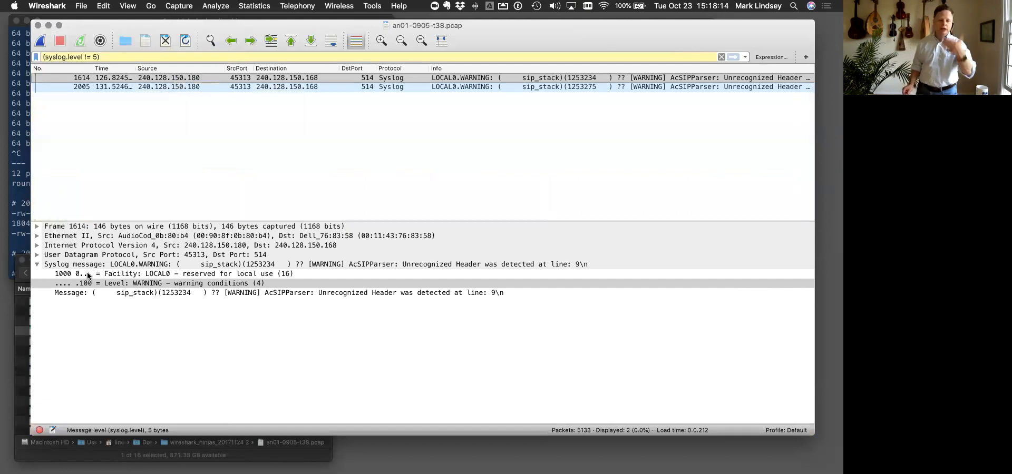
- Examine the severity level and message details of the two filtered Syslog packets
click(111, 285)
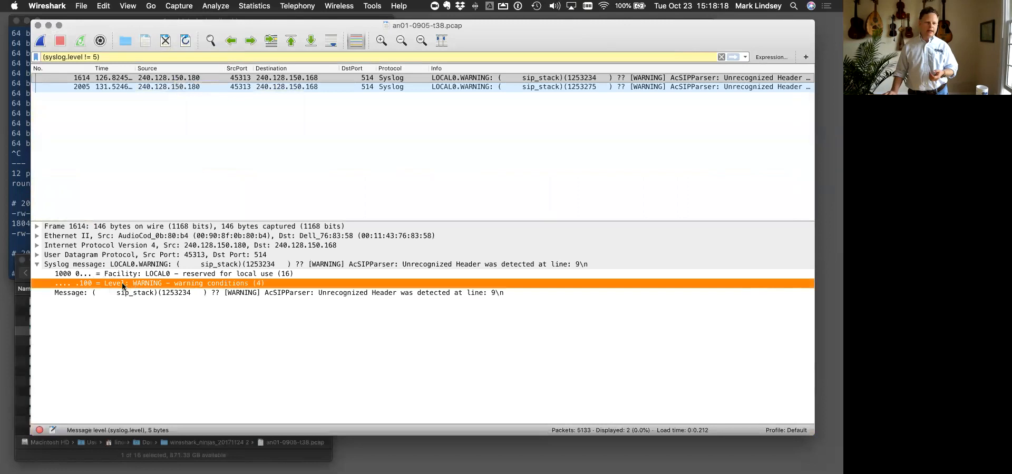
click(207, 88)
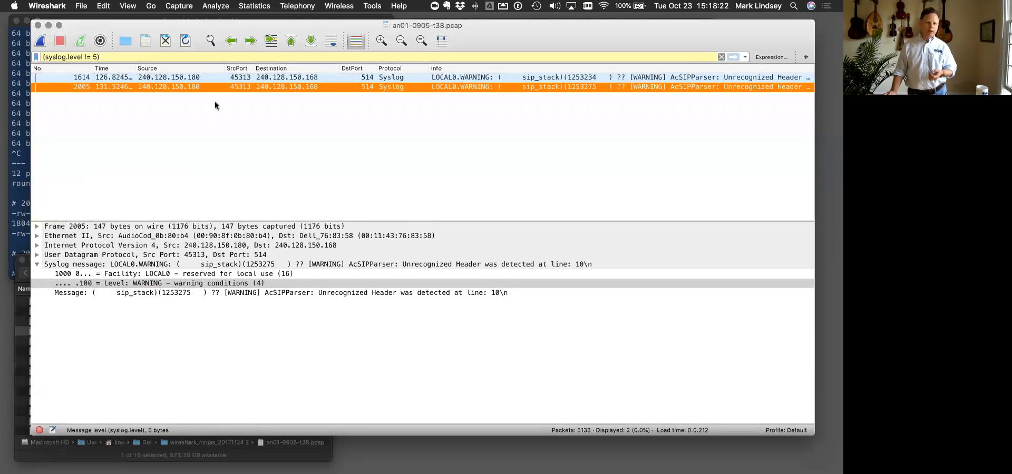
click(218, 78)
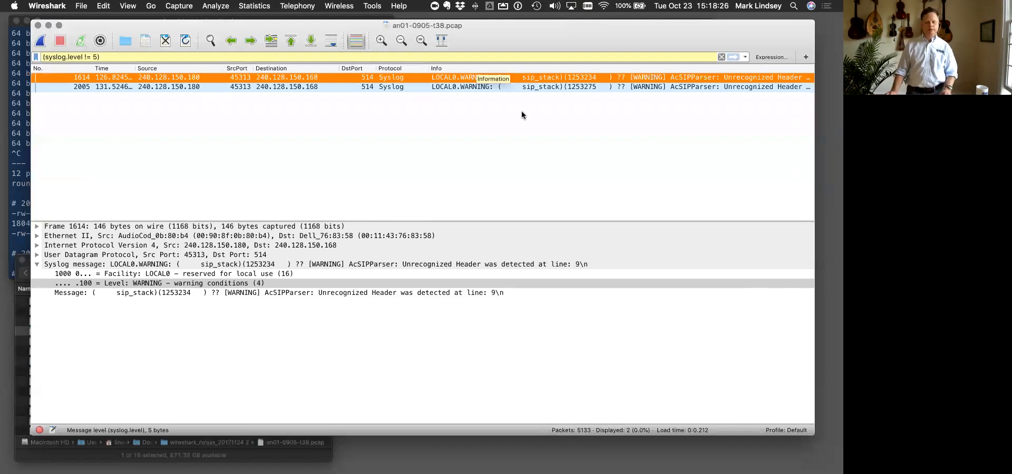
- Switch to the presentation in Google Chrome and advance to the "Layers & Encapsulation" slide
key(ctrl+Up)
click(555, 24)
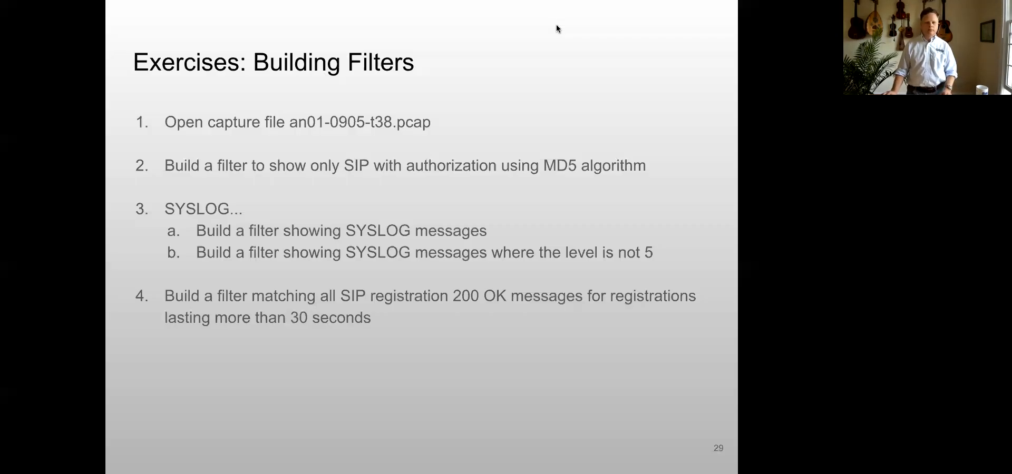
click(419, 320)
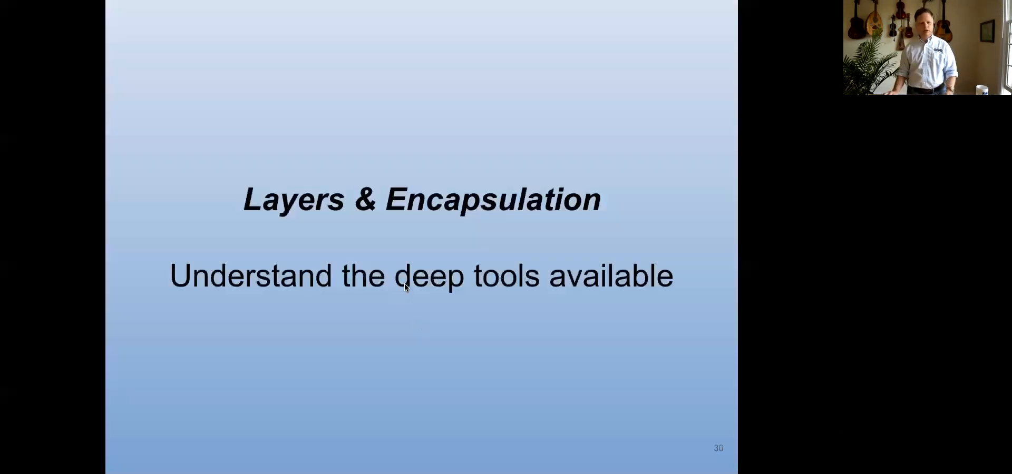
- Return the presentation to the previous exercise slide, switch to Wireshark and apply the display filter sip
key(ctrl+Up)
click(572, 39)
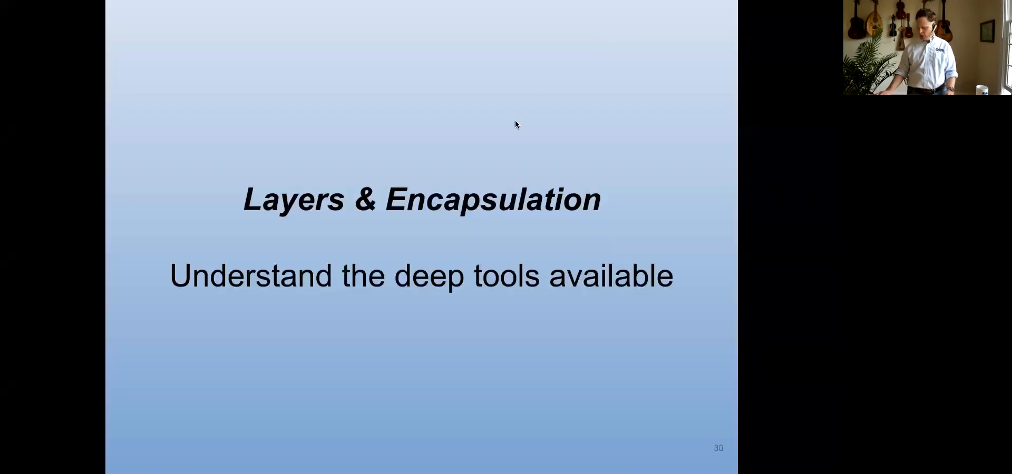
key(Left)
key(ctrl+Up)
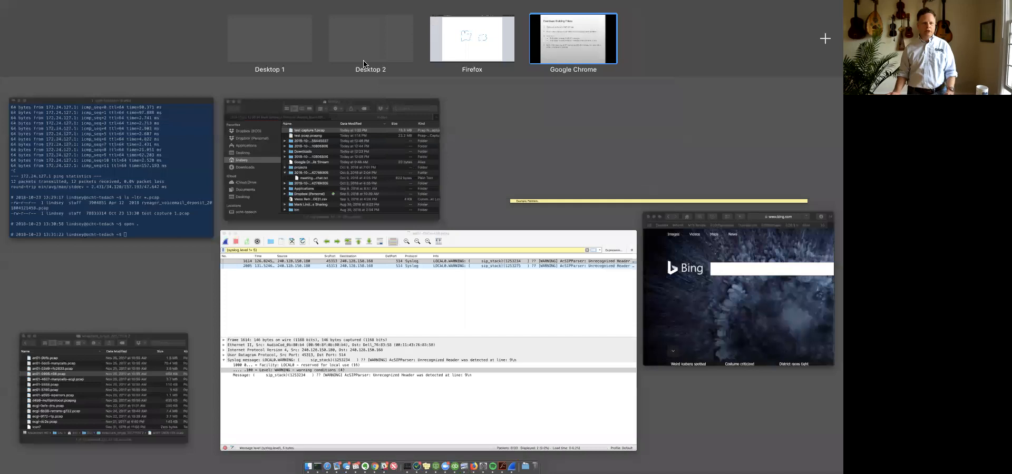
click(309, 222)
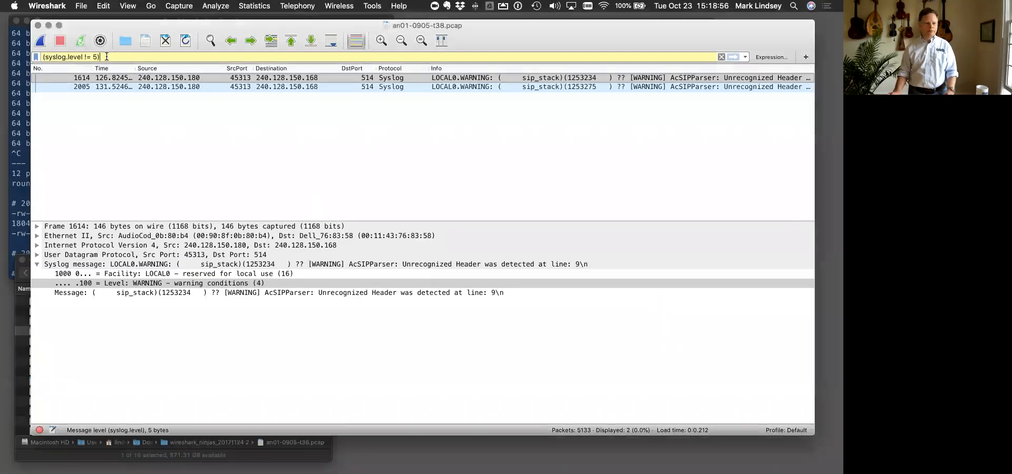
text(sip)
key(Return)
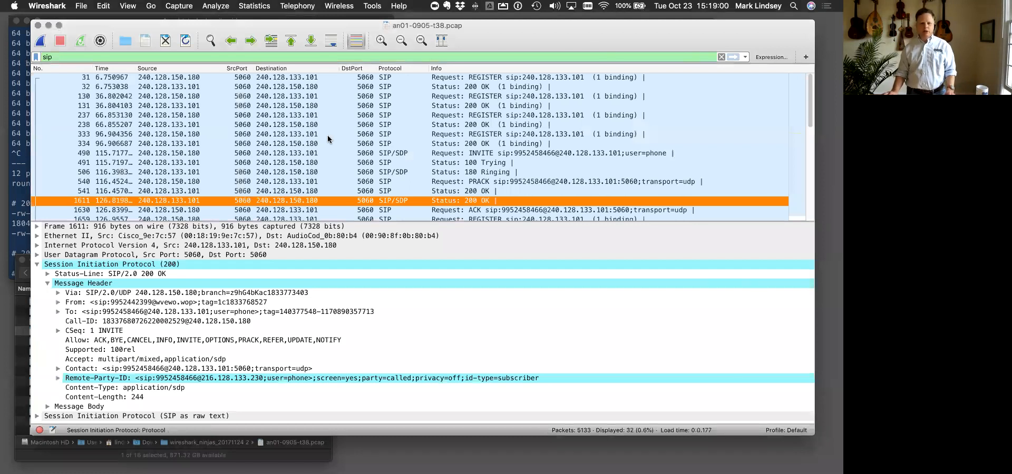
- Examine the raw SIP text of packet 32, particularly its CSeq and Contact lines, with the decoded SIP section collapsed
click(382, 88)
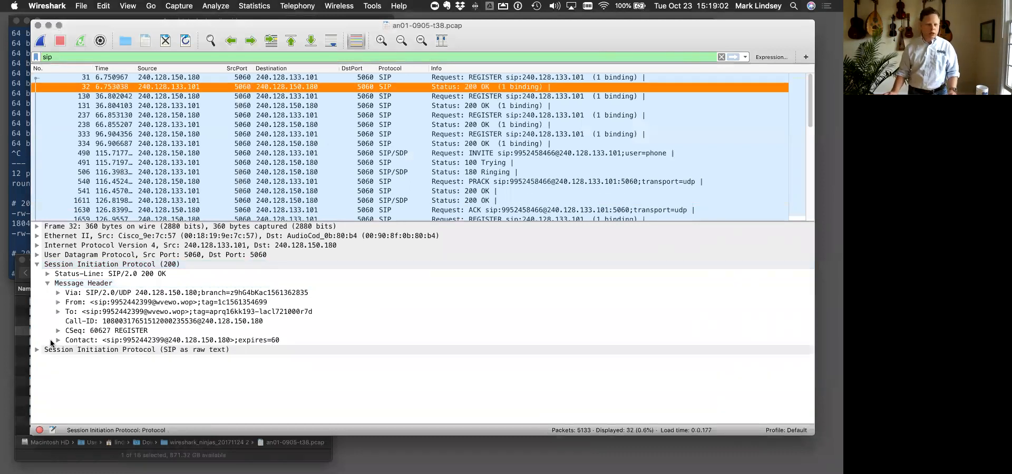
click(36, 350)
scroll(36, 337, down, 1)
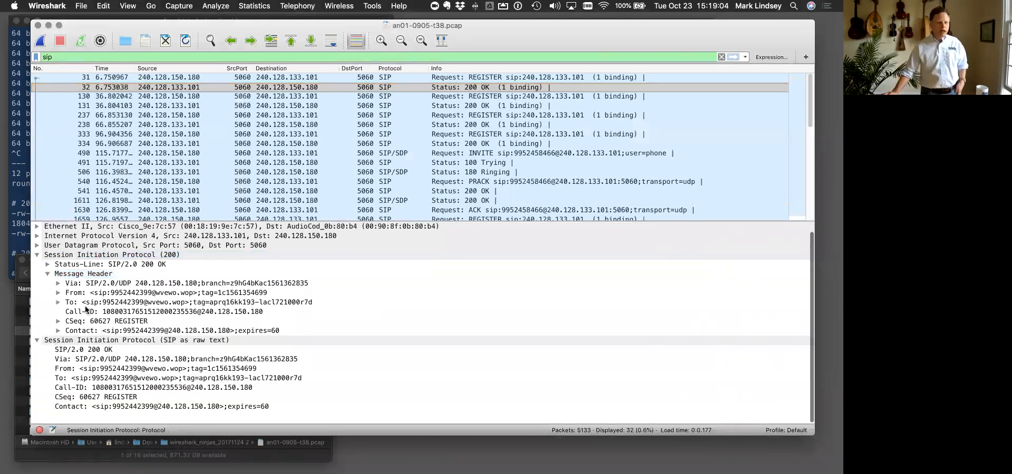
click(36, 255)
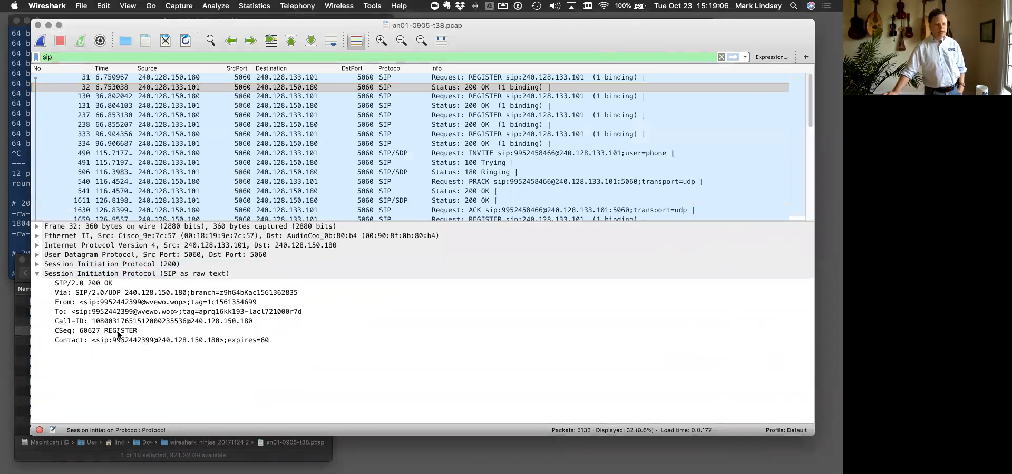
click(137, 331)
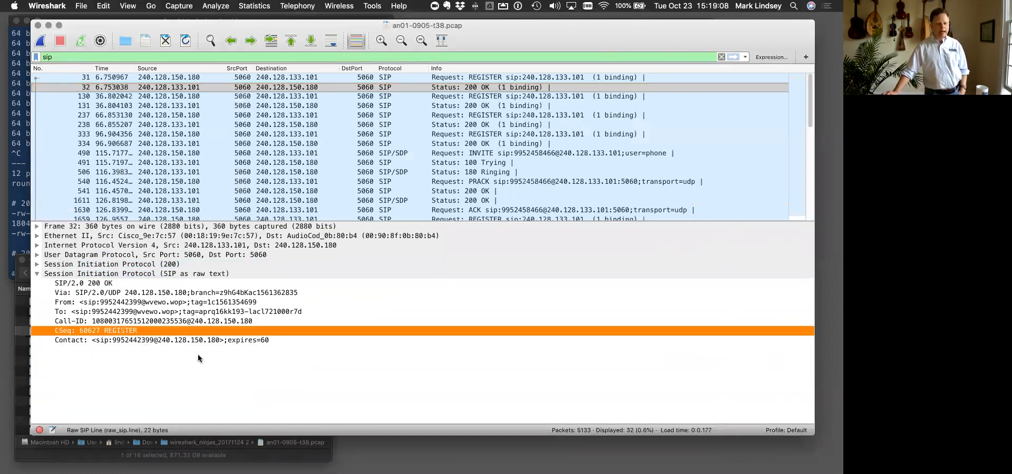
click(202, 341)
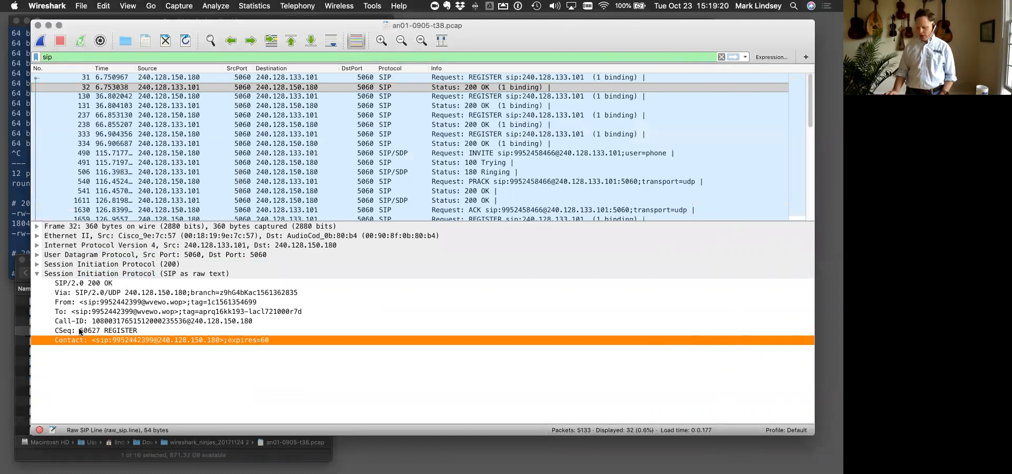
key(super+Tab)
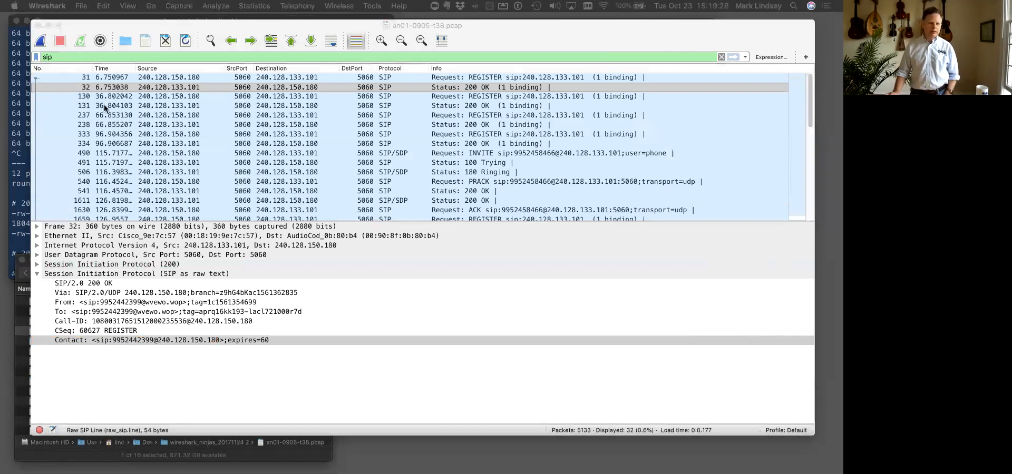
- Expand packet 32's decoded SIP details down to CSeq and apply its Method field as the filter, sip.CSeq.method == "REGISTER"
click(35, 265)
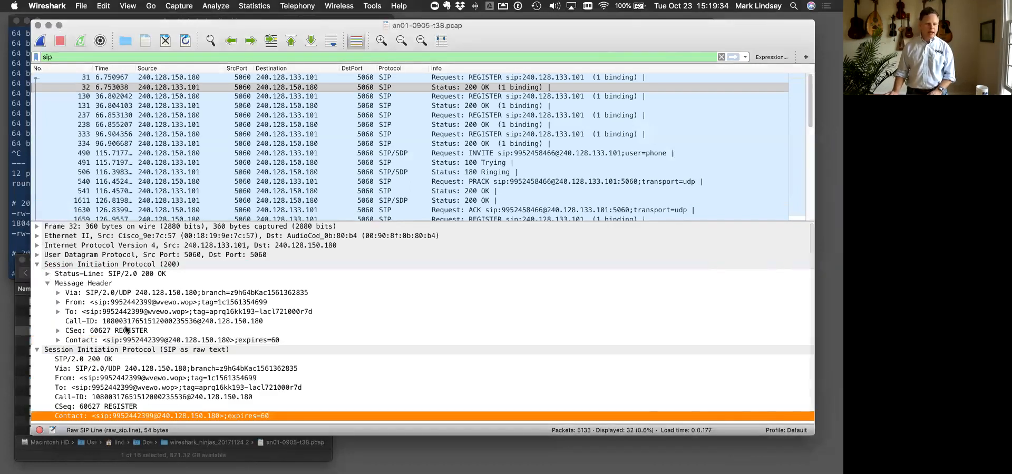
click(57, 332)
click(129, 350)
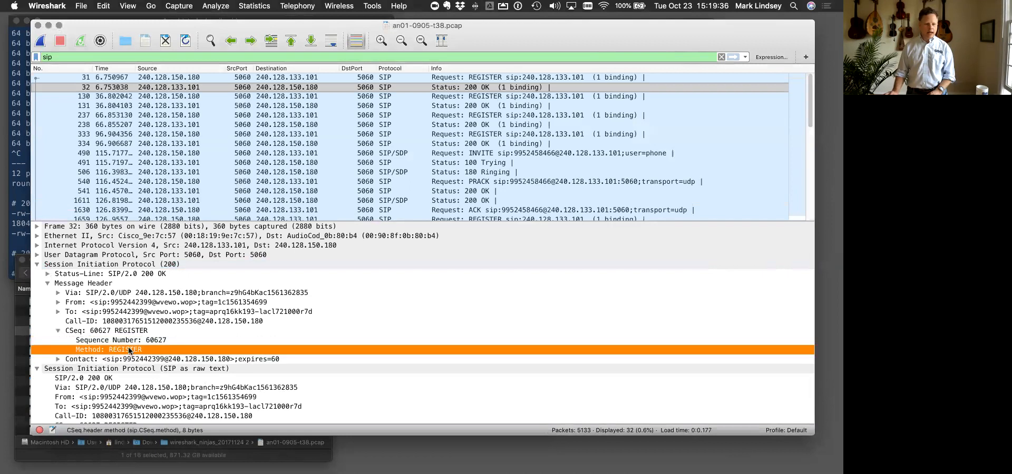
right_click(129, 350)
mouse_move(232, 189)
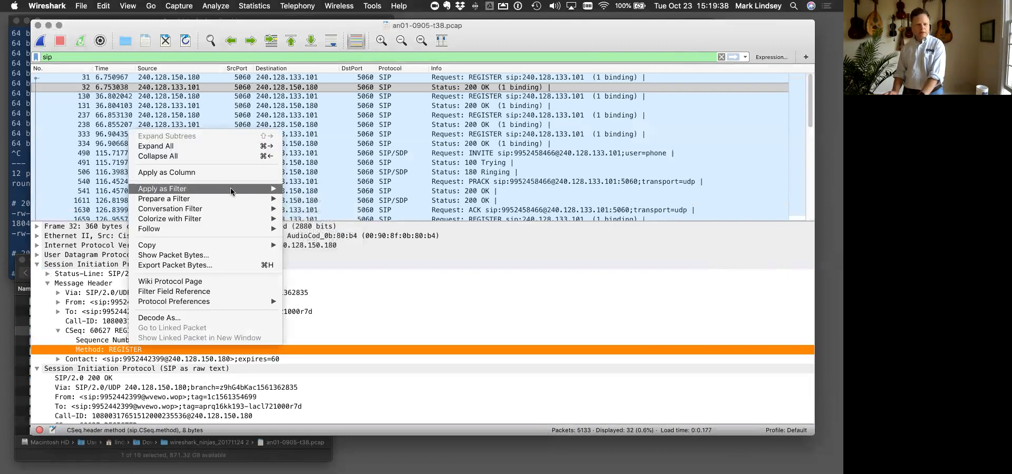
click(317, 193)
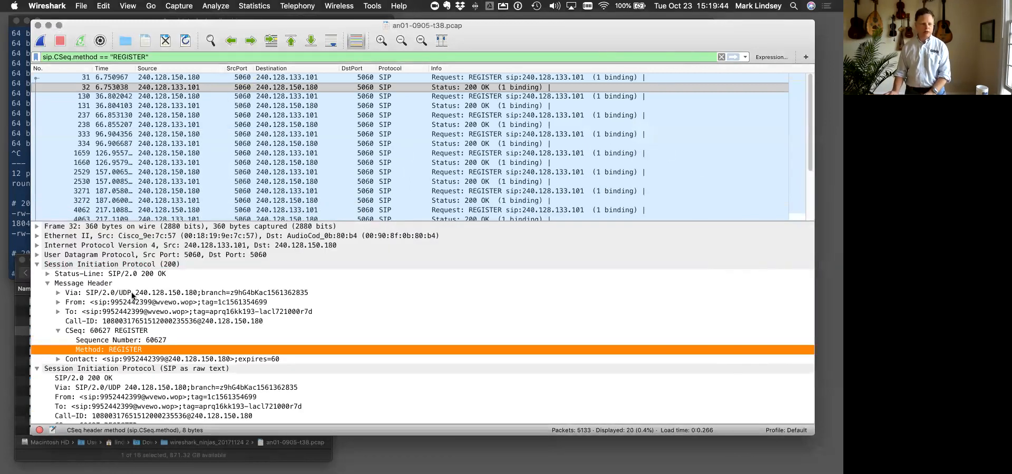
- Expand the Status-Line and add its status code to the filter with AND, (sip.Status-Code == 200)
click(49, 275)
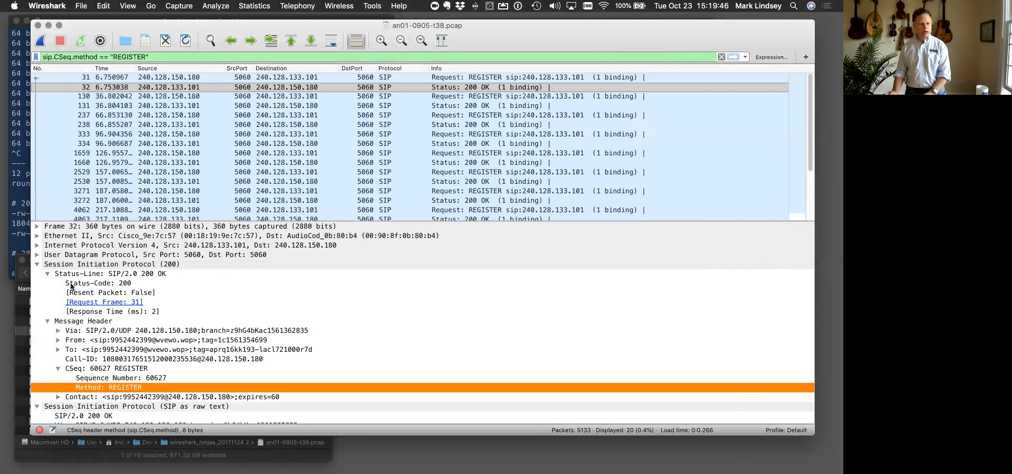
click(87, 286)
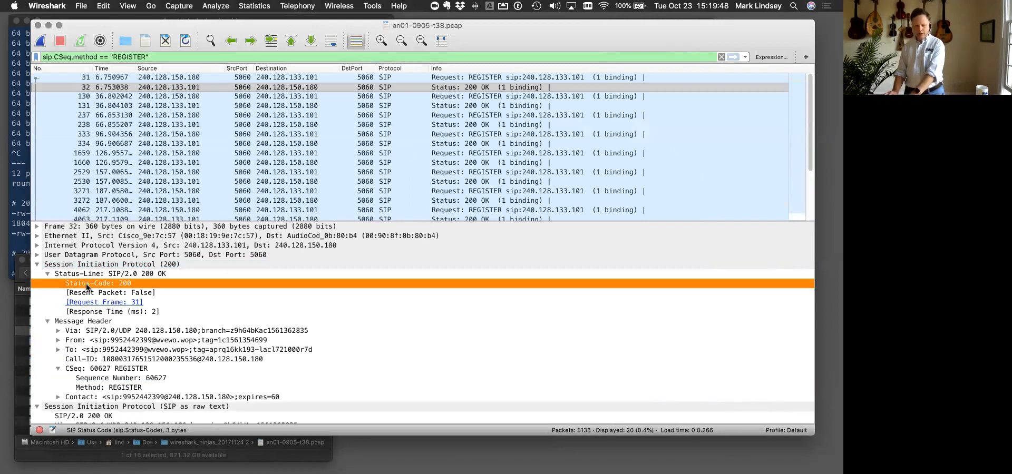
right_click(87, 286)
mouse_move(226, 127)
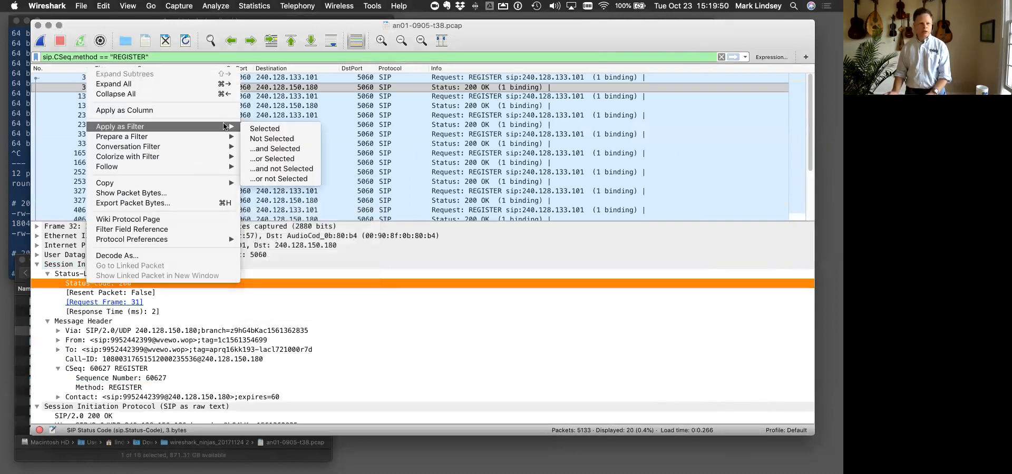
click(275, 149)
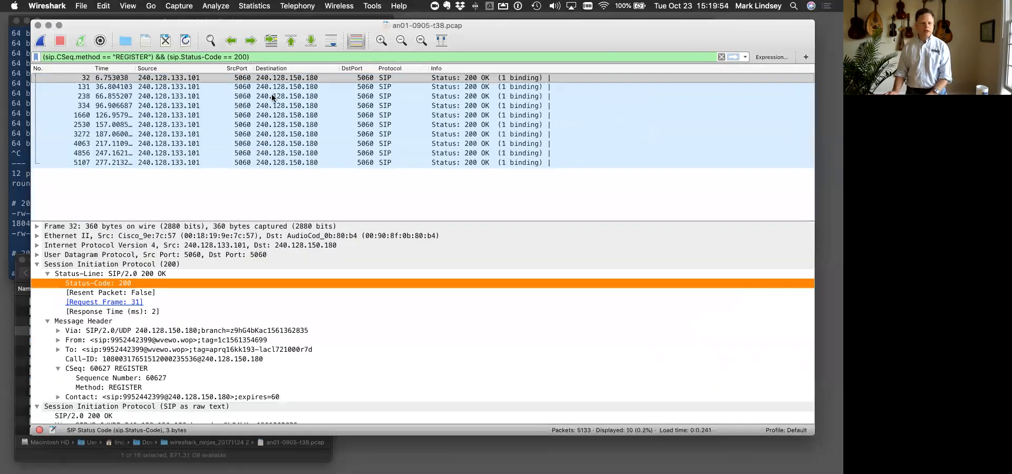
drag(48, 55, 150, 55)
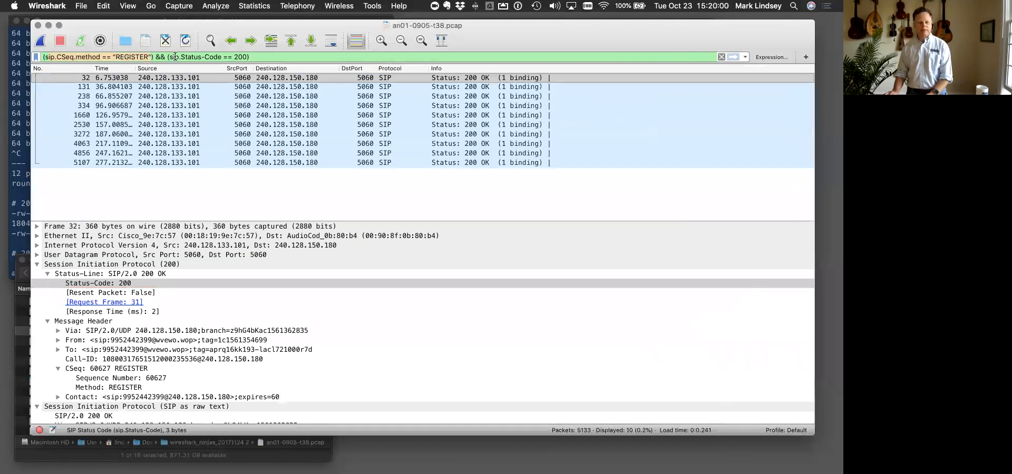
- Inspect packets 131 and 238, expanding the Contact header of packet 238 to examine its expires parameter
click(334, 87)
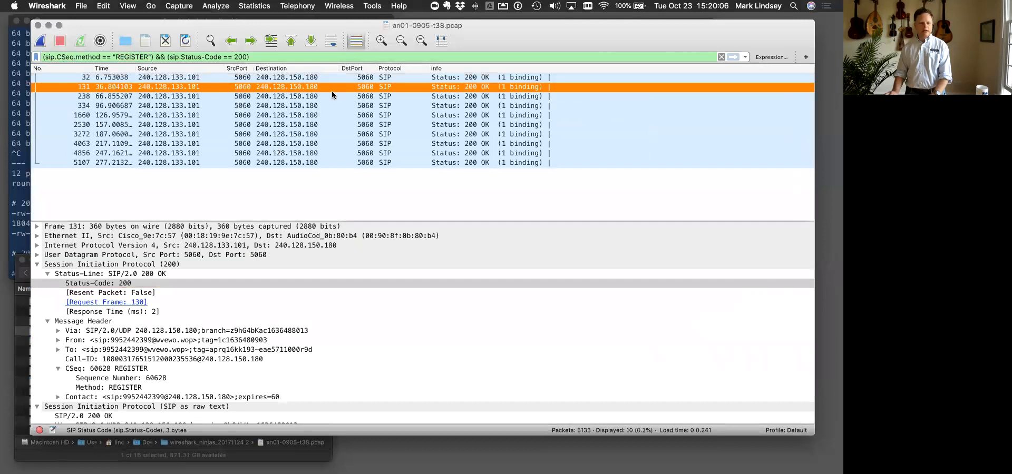
click(330, 96)
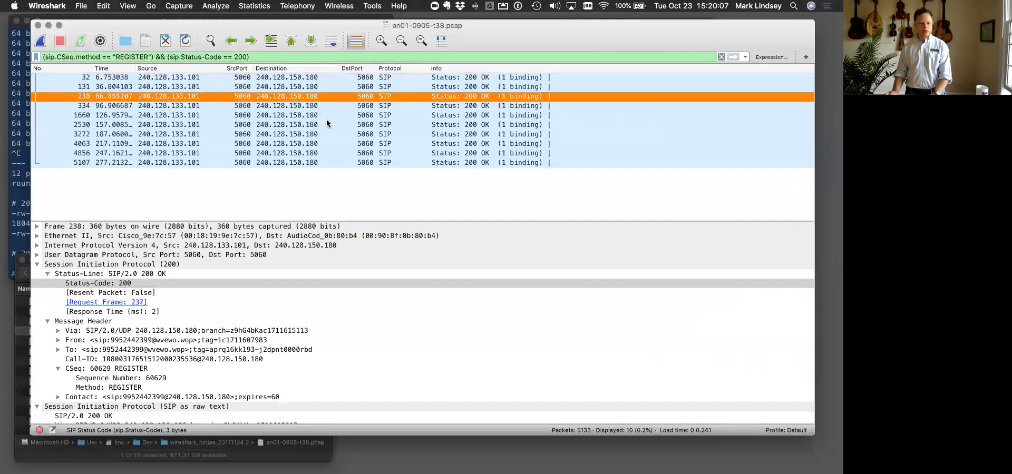
click(37, 264)
click(38, 265)
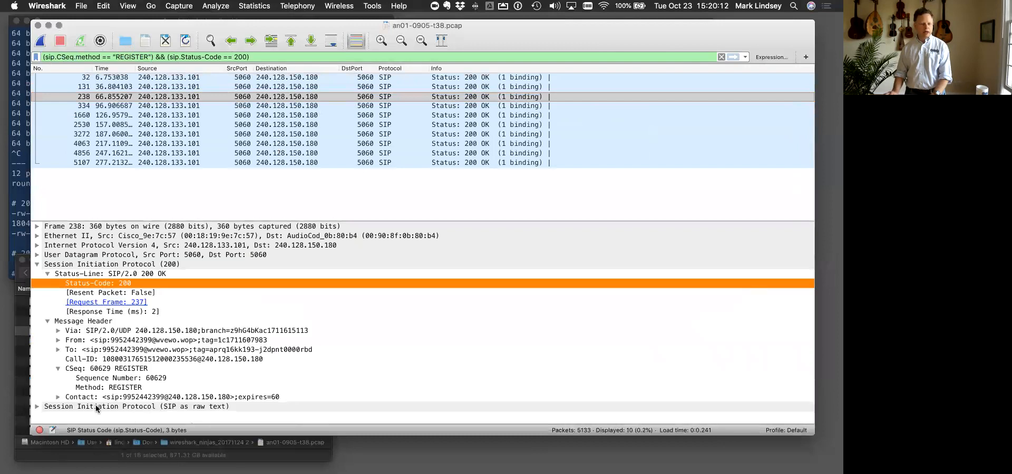
click(58, 397)
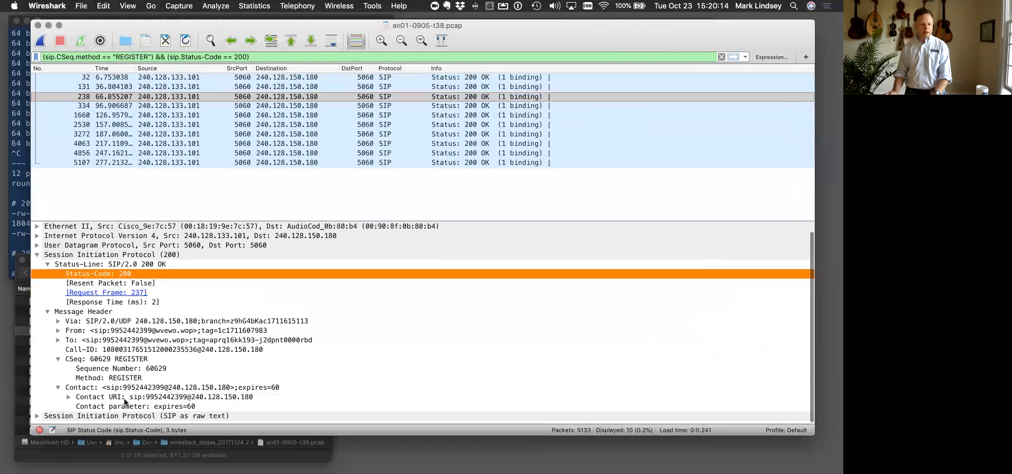
click(122, 409)
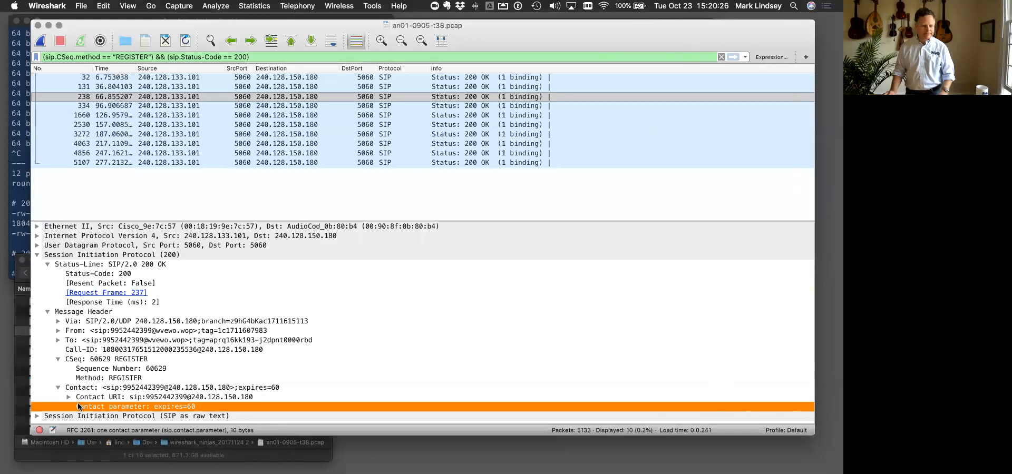
- Step through the filtered REGISTER responses up to packet 5107 and back to packet 32, comparing their Contact expires parameters
click(127, 114)
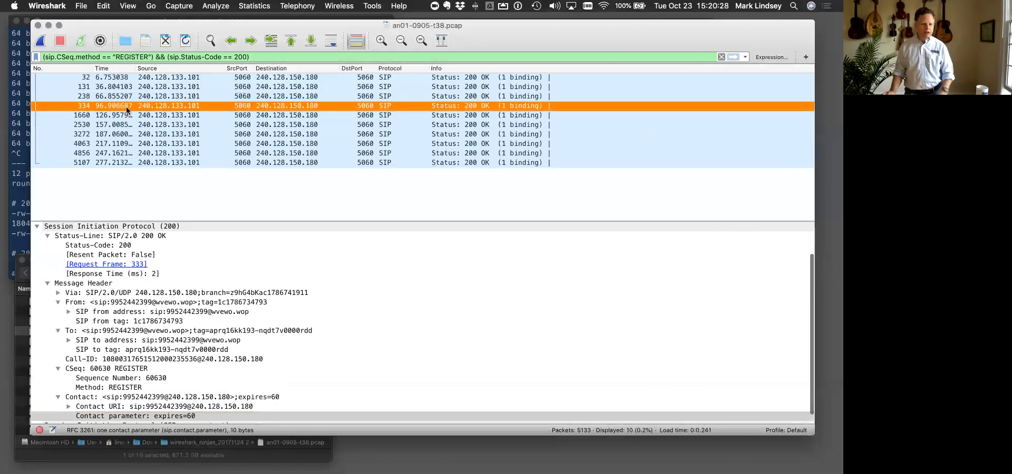
key(Down)
key(Down)
key(Down)
key(Down)
key(Down)
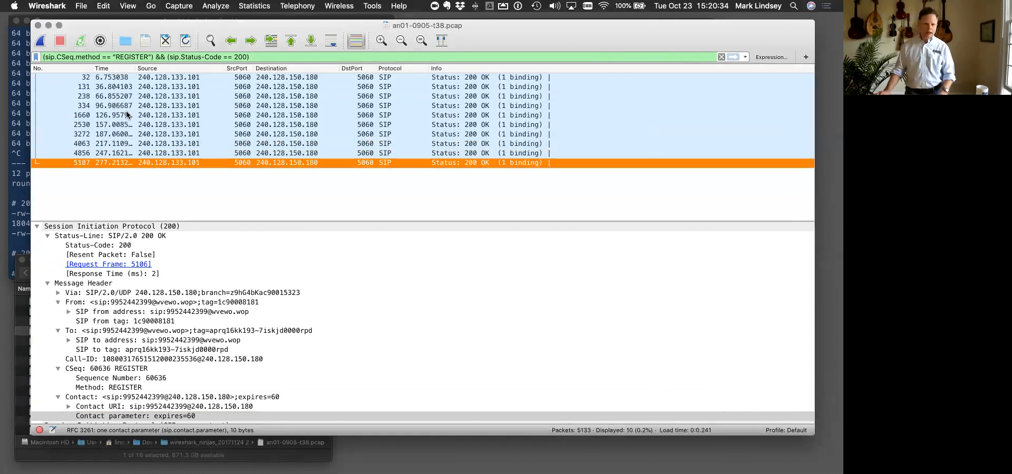
key(Up)
key(Up)
key(Up)
key(Up)
key(Up)
key(Up)
key(Up)
key(Up)
key(Up)
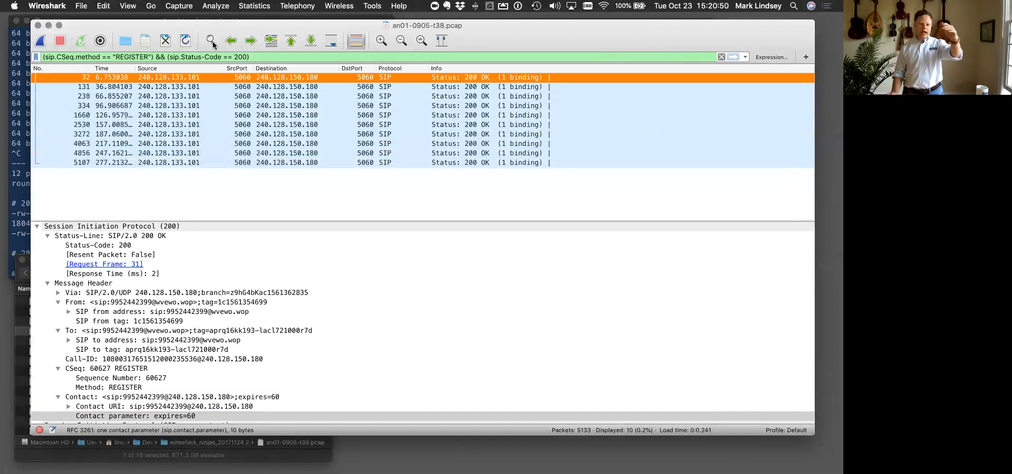
click(141, 162)
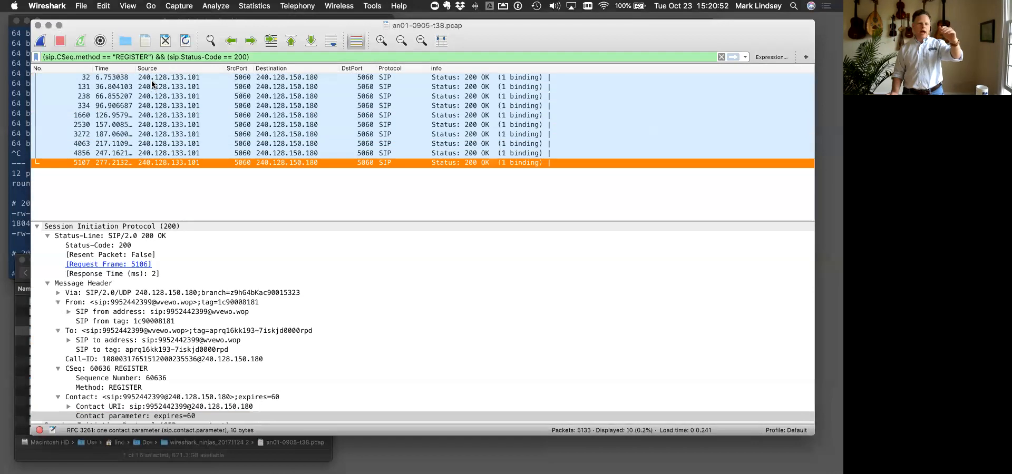
click(152, 79)
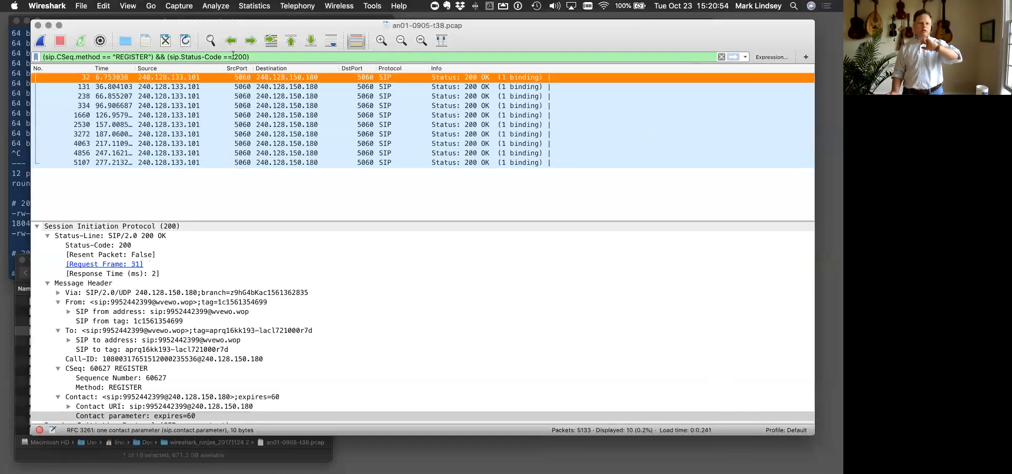
click(262, 55)
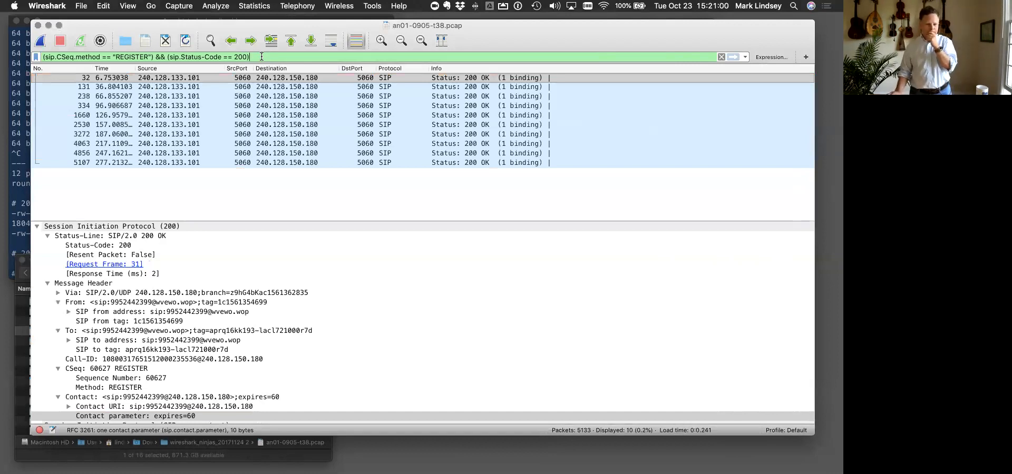
- Add packet 32's Contact parameter to the filter with AND, (sip.contact.parameter == "expires=60")
click(92, 416)
right_click(91, 418)
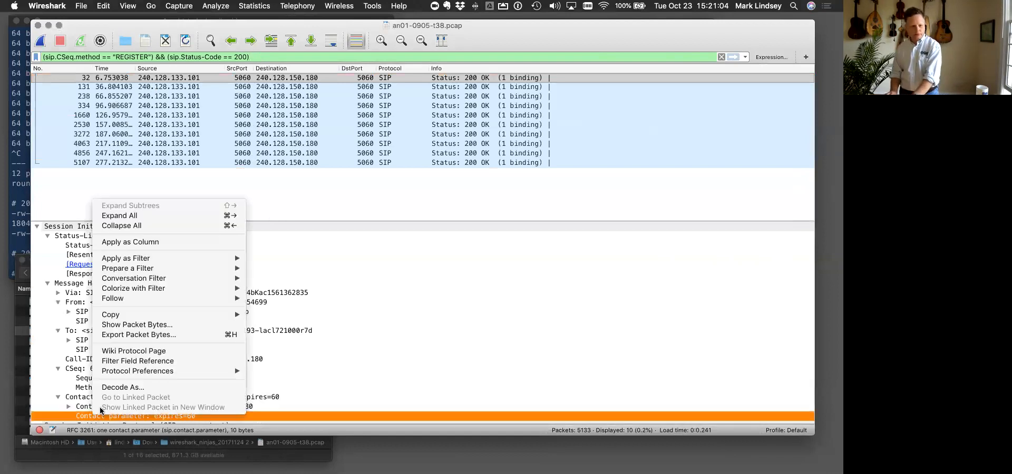
mouse_move(173, 258)
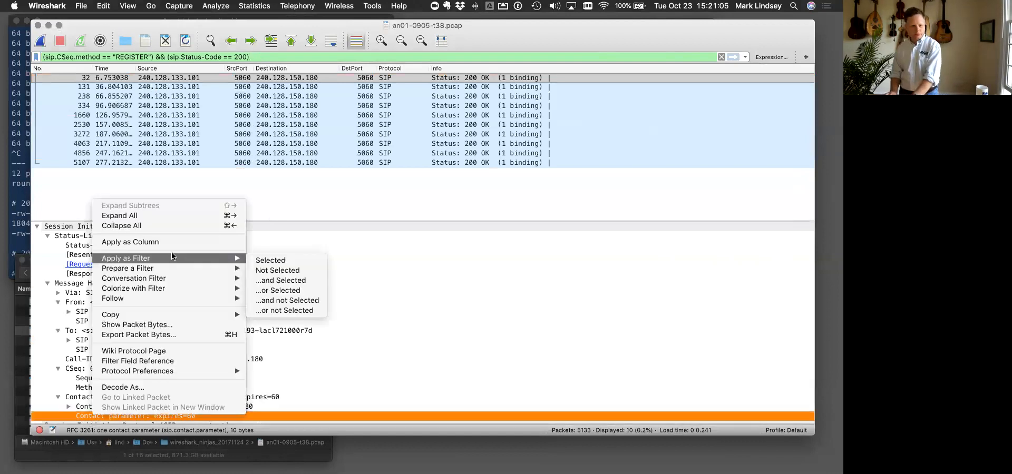
click(270, 281)
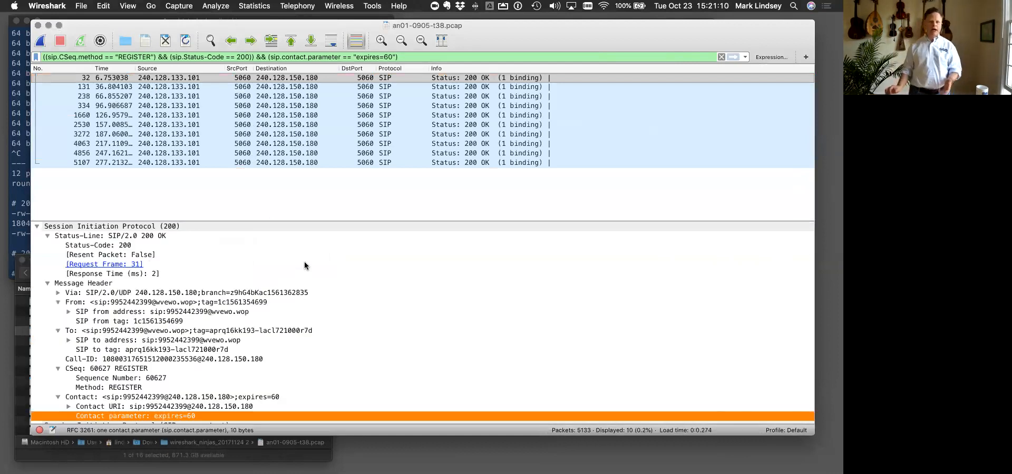
- Remove the sip.contact.parameter condition and the extra opening parenthesis, leaving (sip.CSeq.method == "REGISTER") && (sip.Status-Code == 200)
click(253, 57)
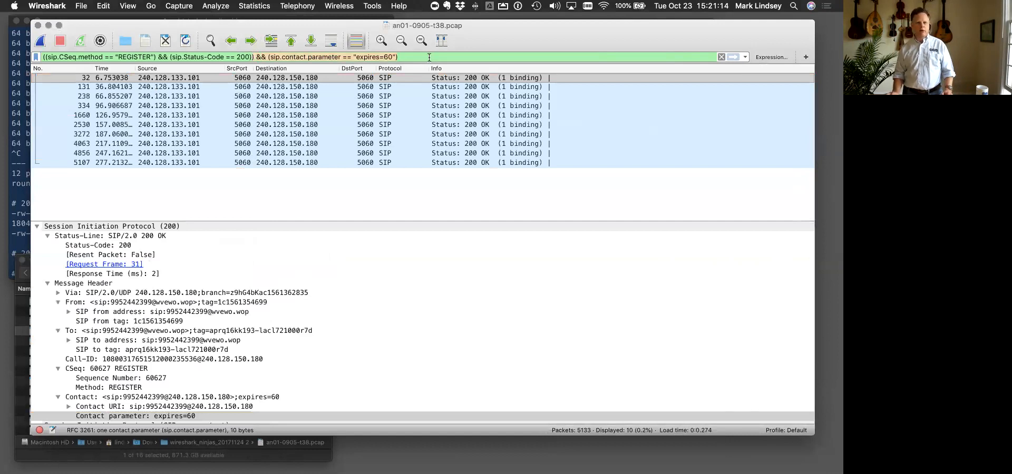
key(BackSpace)
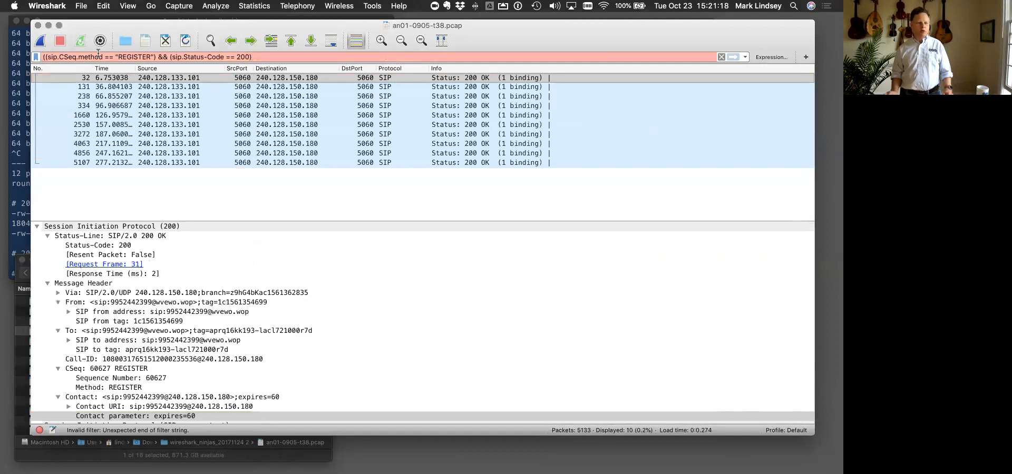
key(Delete)
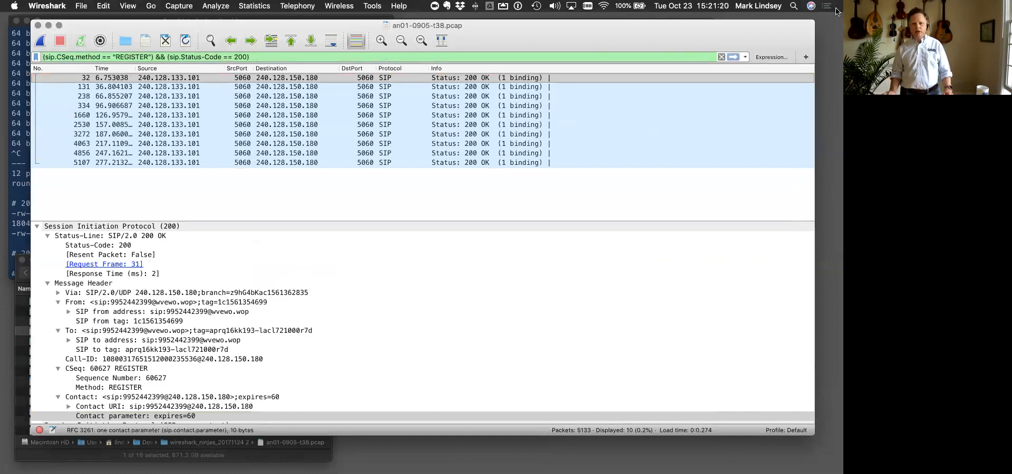
- Search the display filter expression fields for sip, expand SIP - Session Initiation Protocol and select sip.Expires
click(771, 57)
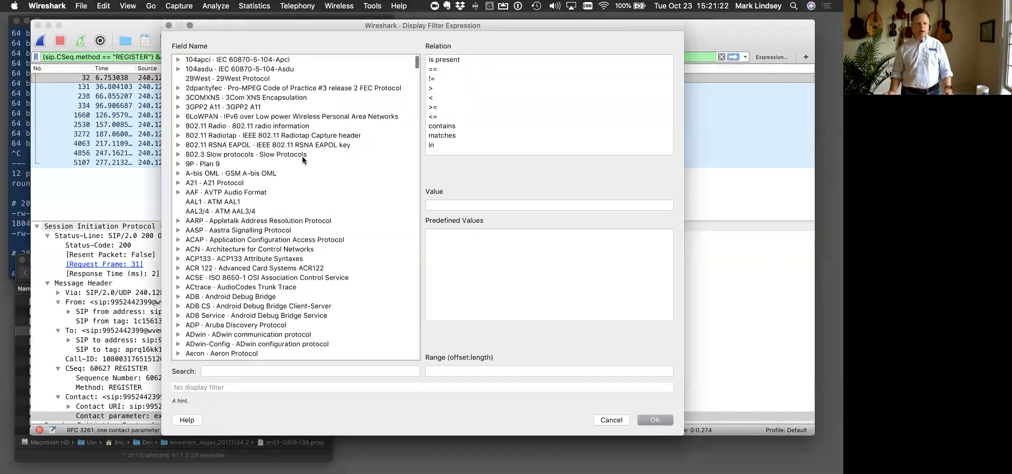
click(215, 372)
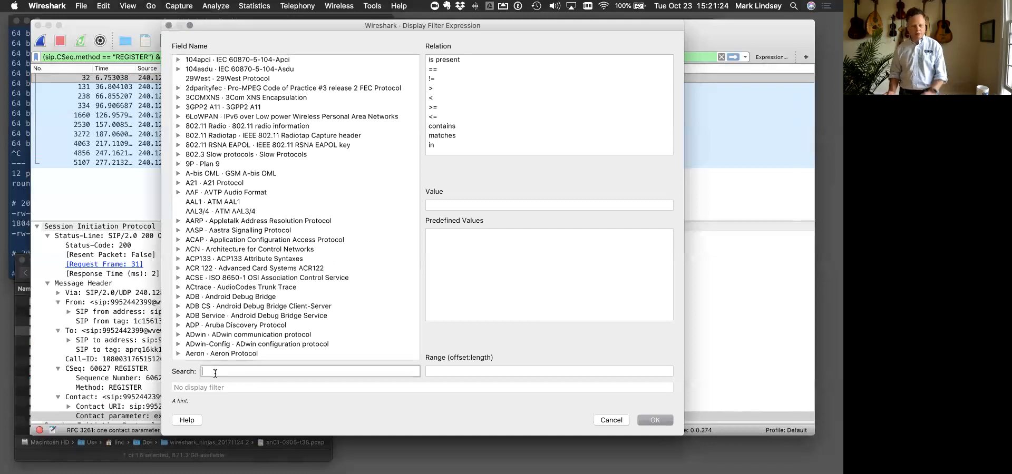
text(sip)
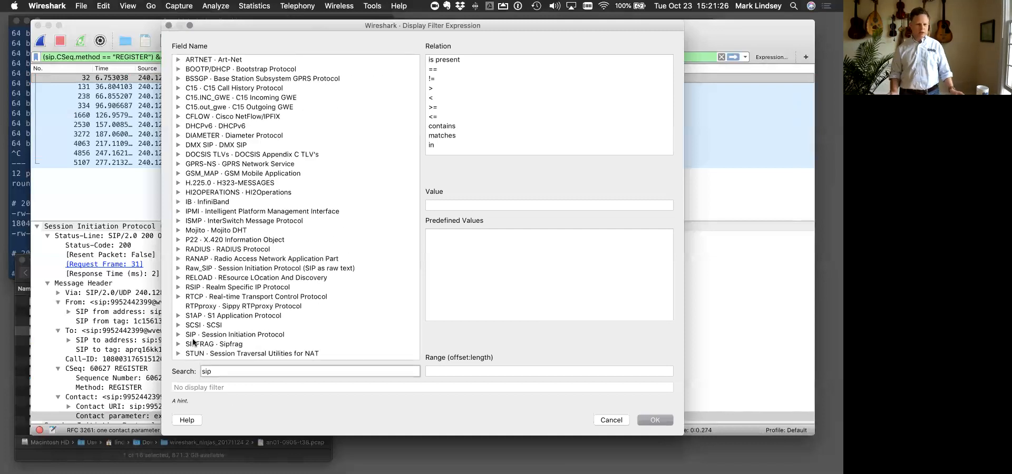
click(178, 335)
scroll(219, 297, down, 6)
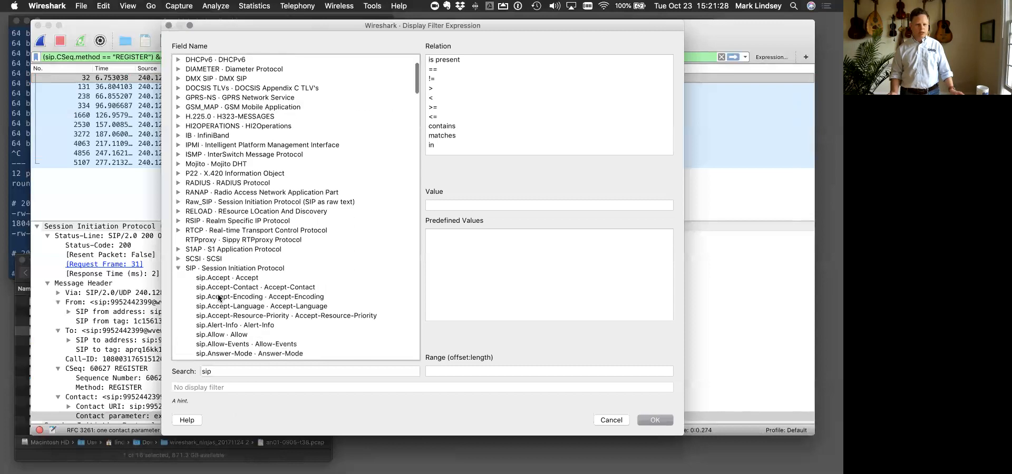
scroll(219, 298, down, 15)
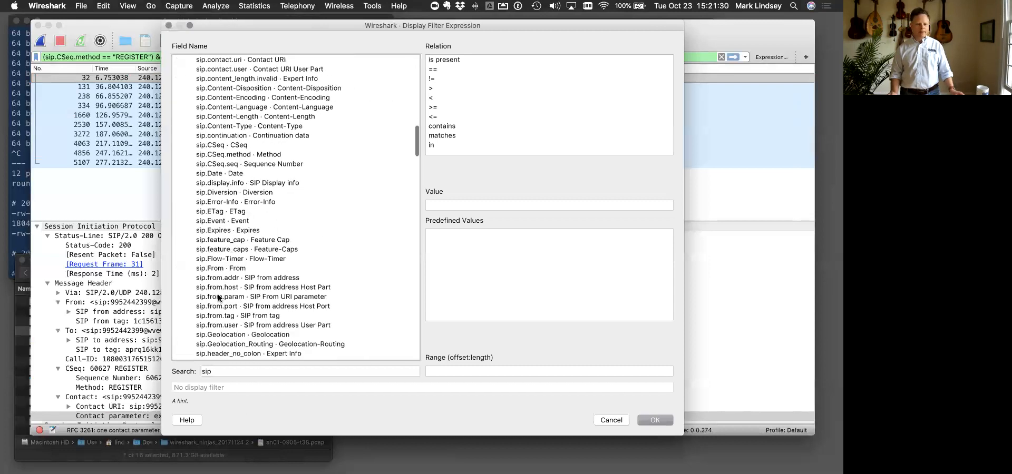
click(228, 232)
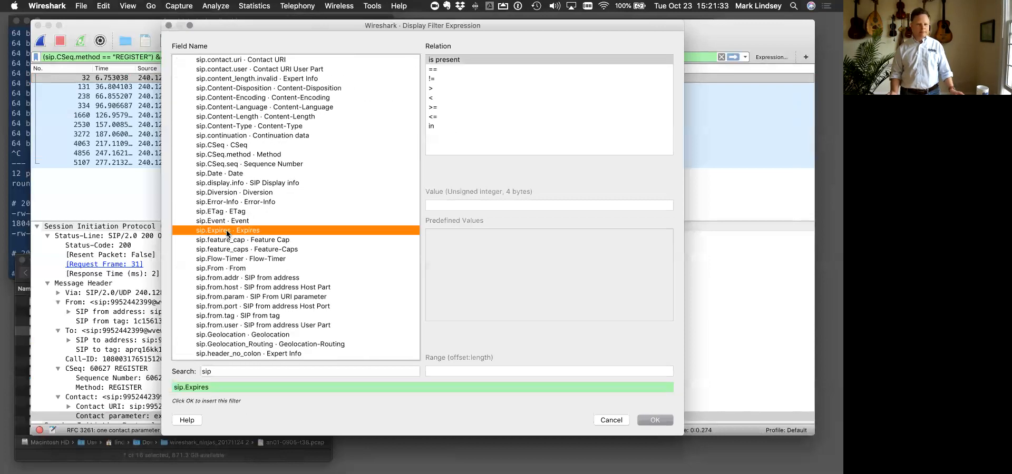
- Set the expression to sip.Expires > 30, insert it before the existing conditions with &&, and apply the filter
click(435, 90)
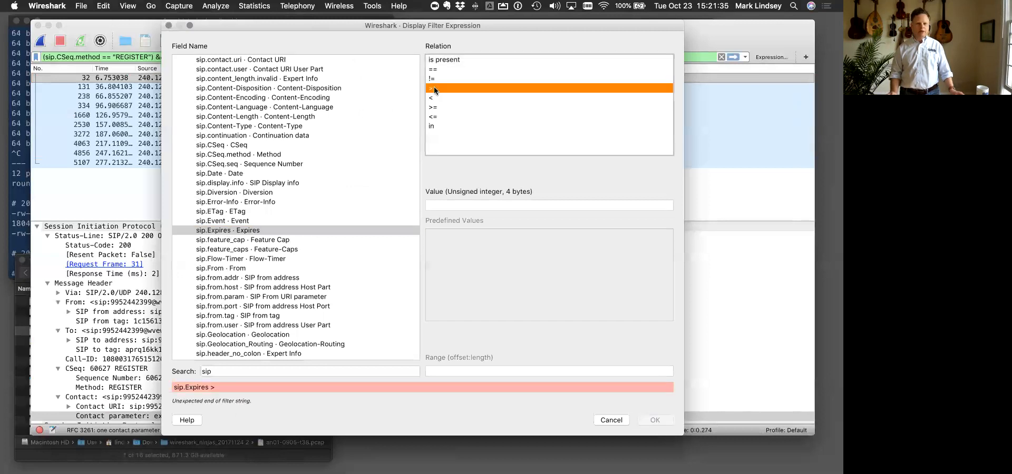
click(448, 206)
text(30)
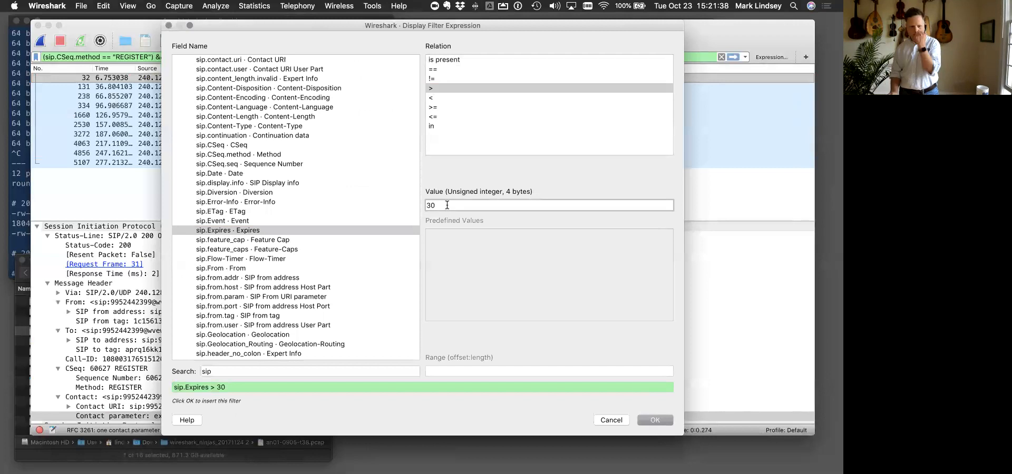
click(650, 423)
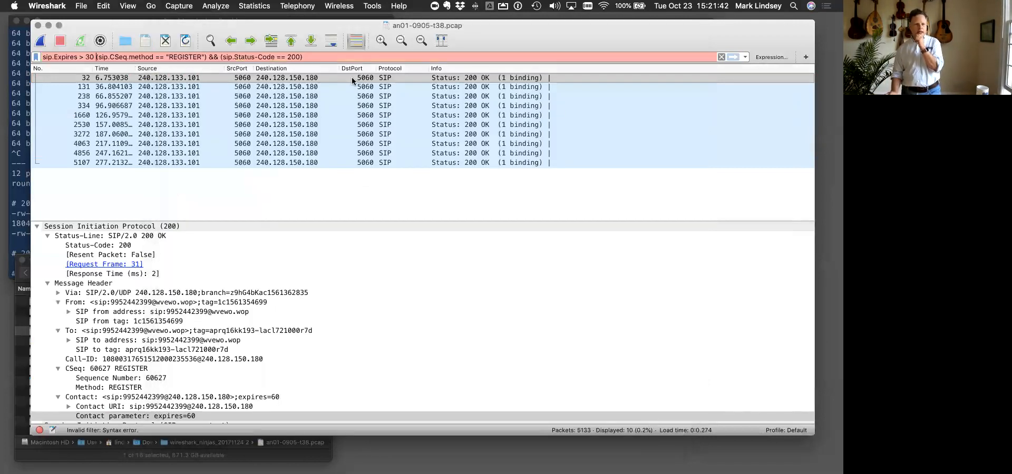
text(&&)
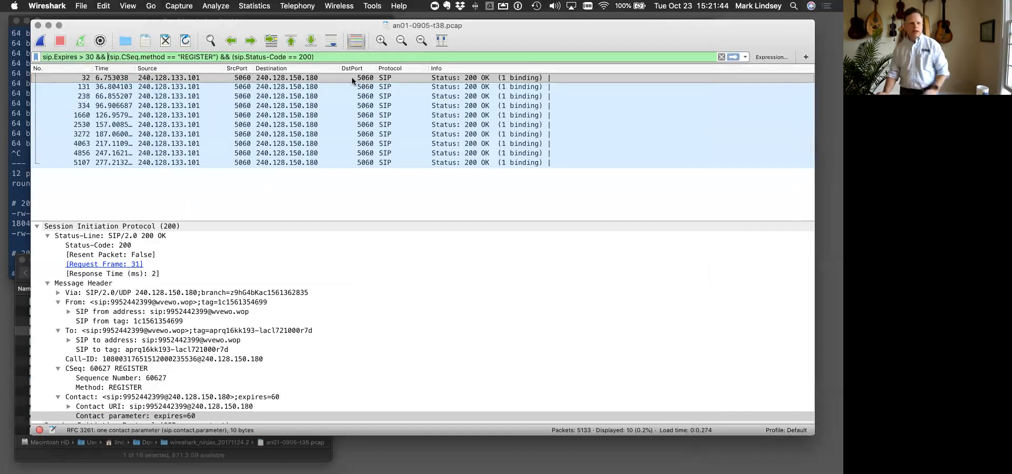
key(Return)
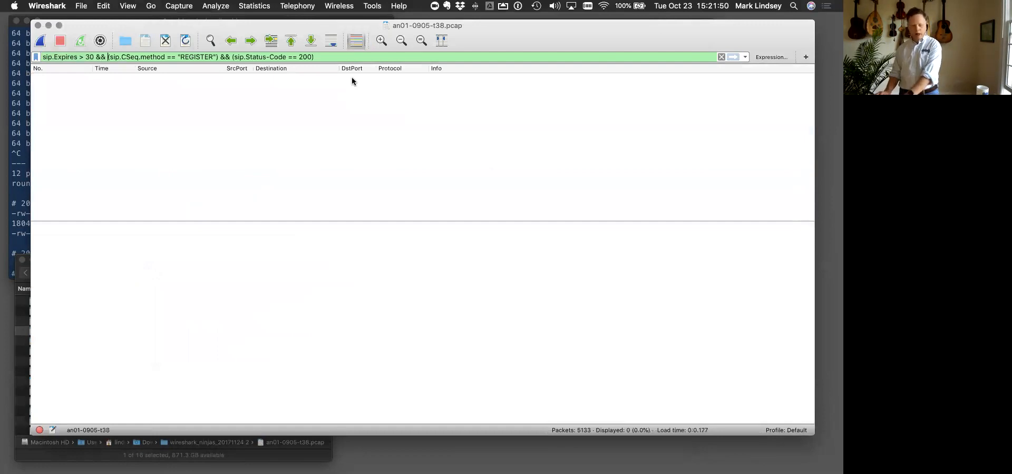
- Remove the sip.Expires > 30 && condition and reapply the REGISTER and status code 200 filter
key(super+BackSpace)
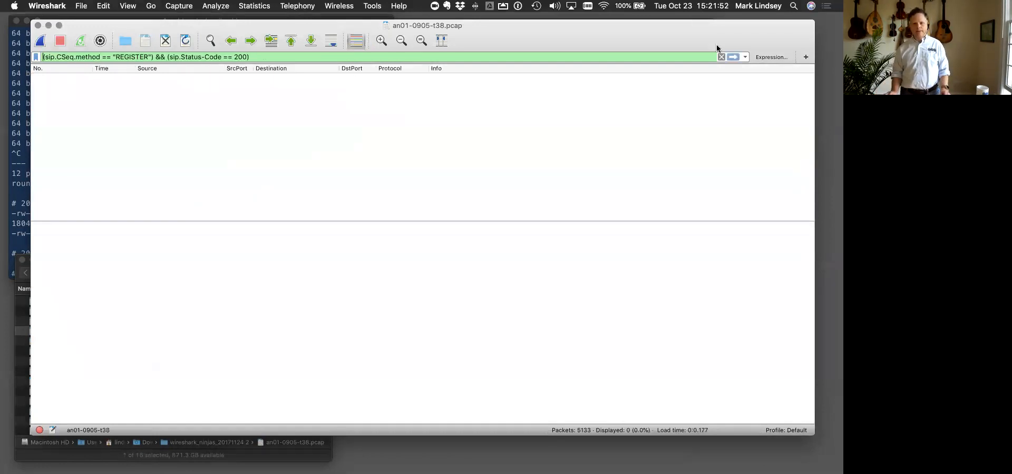
key(Return)
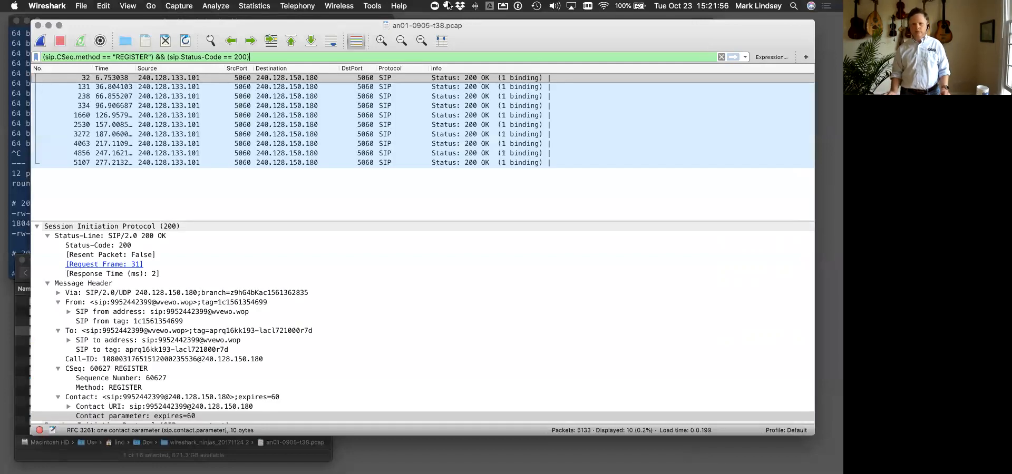
- Search the display filter expression fields for sip and examine the whole SIP field list for a Contact expiry field
click(770, 57)
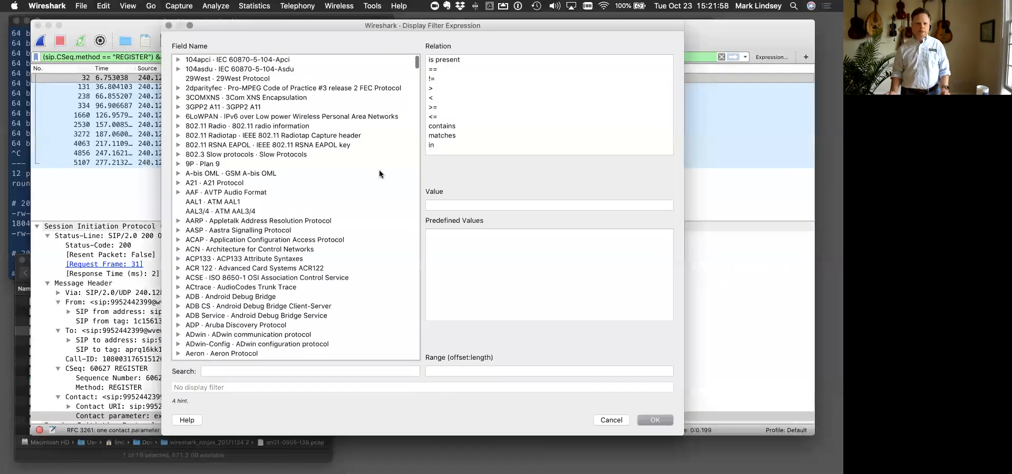
click(242, 370)
text(si)
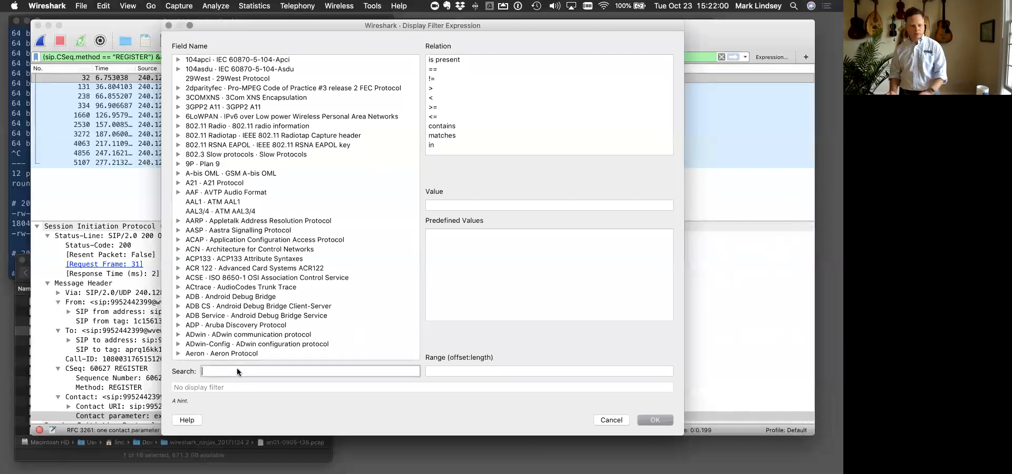
text(p)
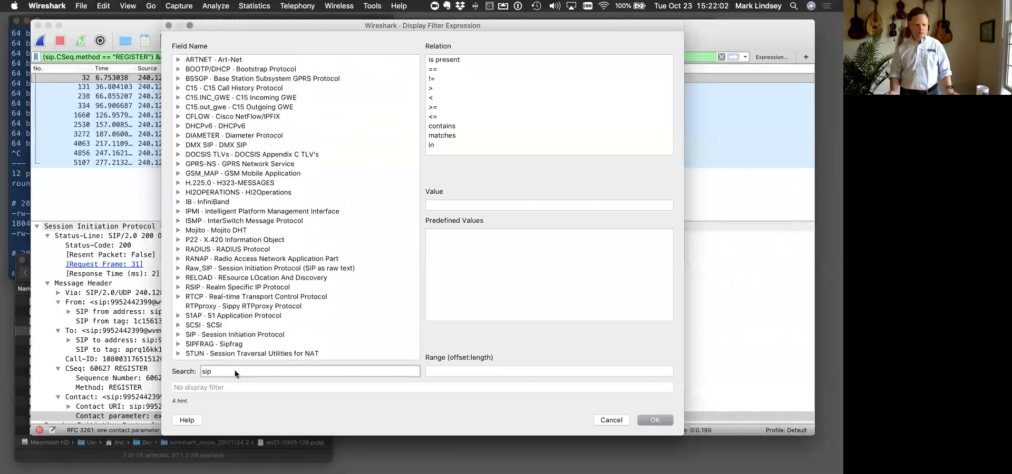
click(178, 333)
scroll(185, 331, down, 1)
scroll(185, 333, down, 10)
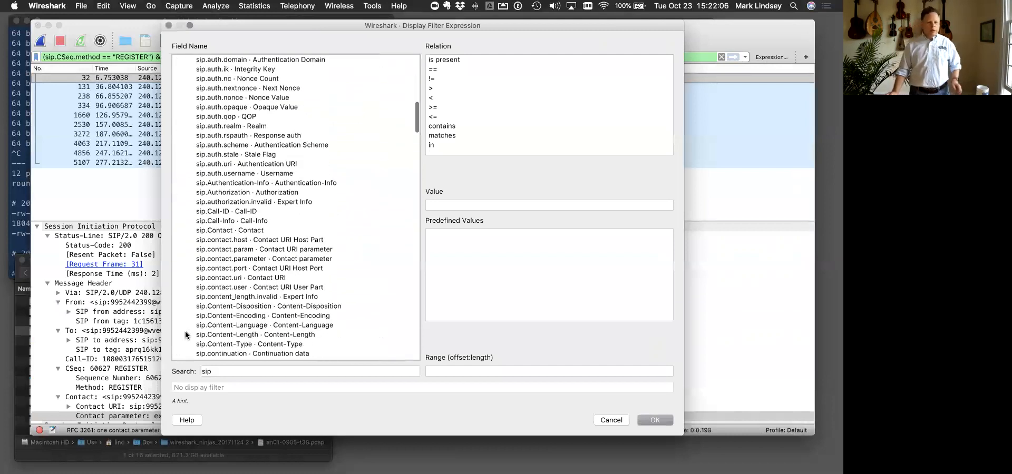
scroll(185, 331, down, 3)
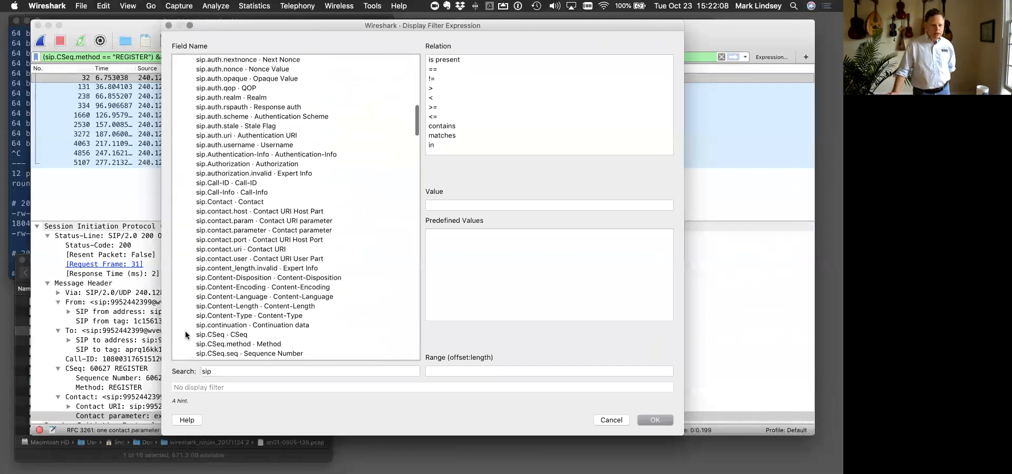
scroll(185, 331, up, 4)
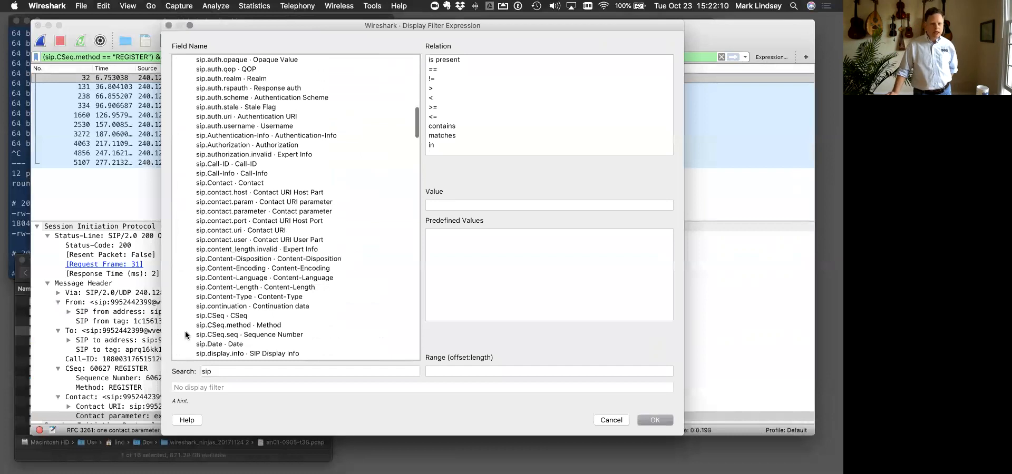
scroll(185, 331, down, 6)
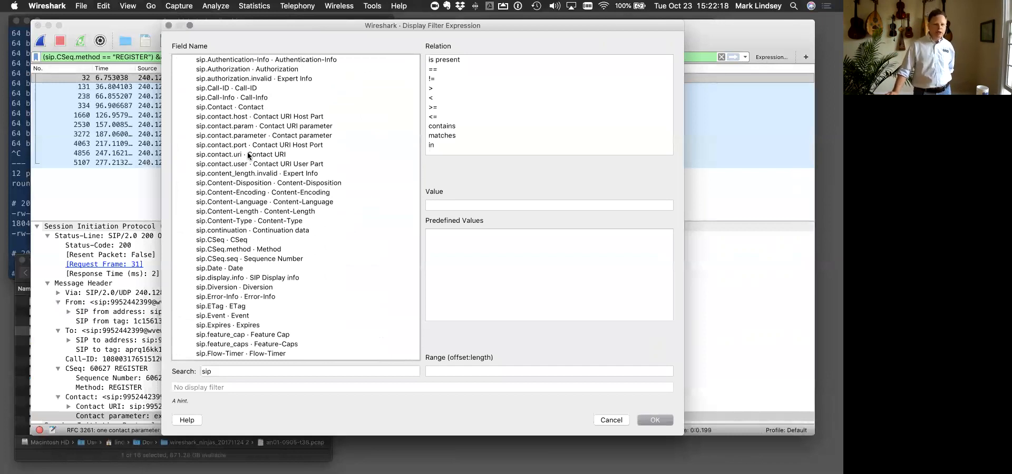
scroll(248, 156, down, 8)
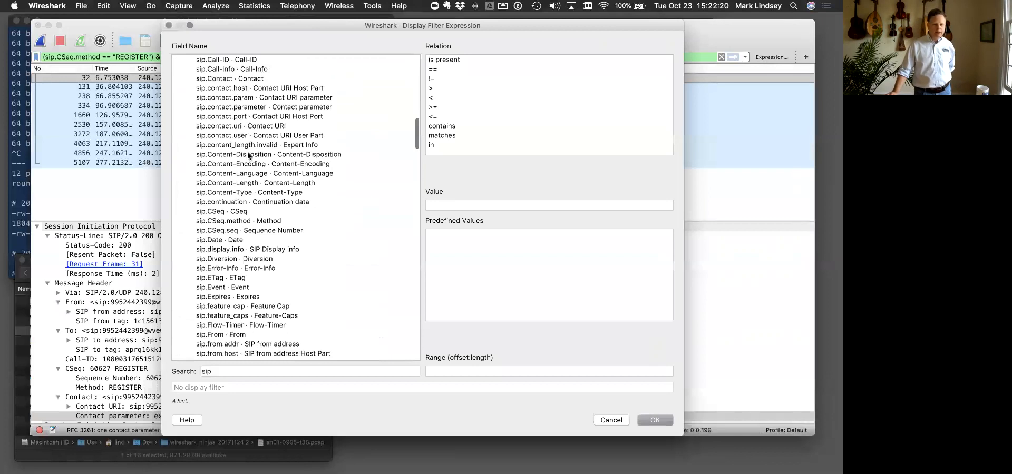
scroll(248, 155, down, 4)
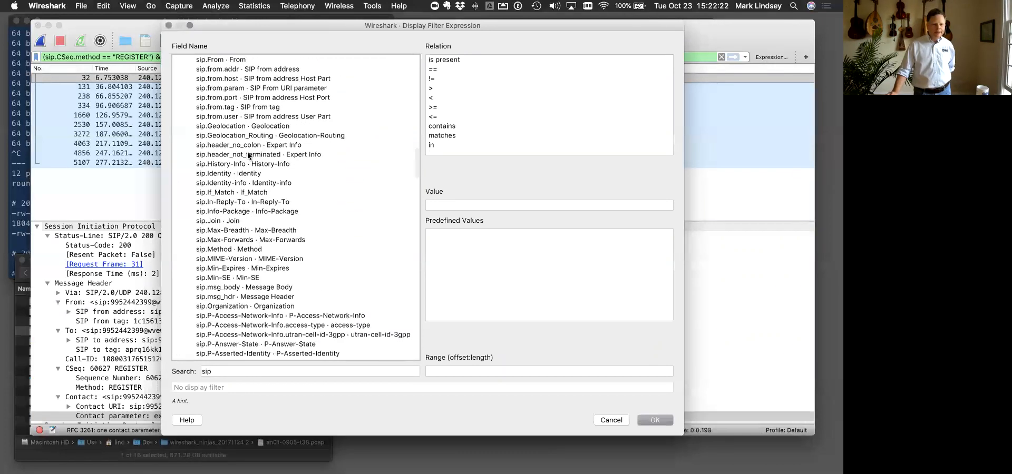
scroll(247, 156, down, 12)
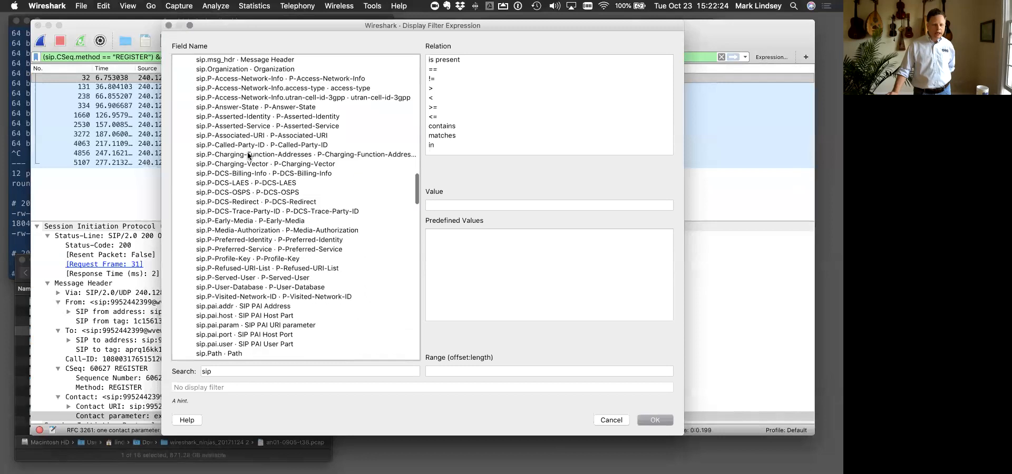
scroll(248, 155, down, 13)
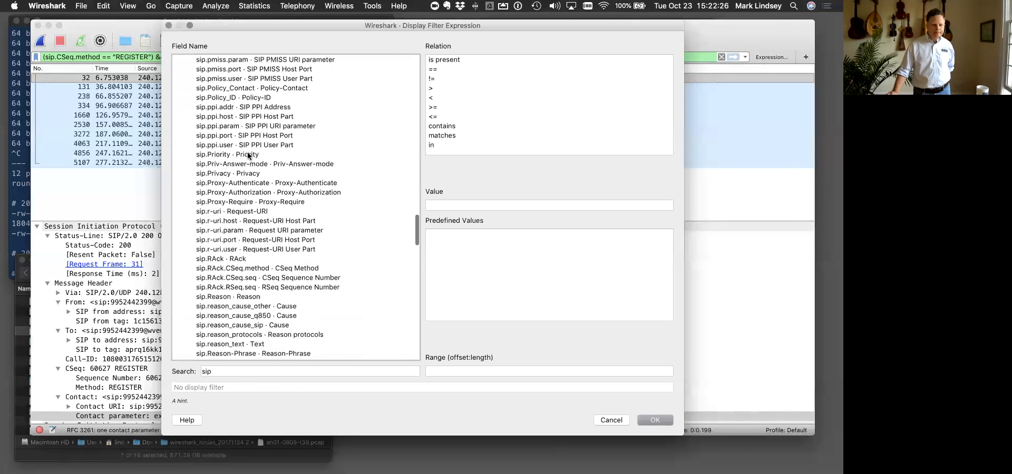
scroll(247, 156, down, 1)
scroll(248, 155, down, 4)
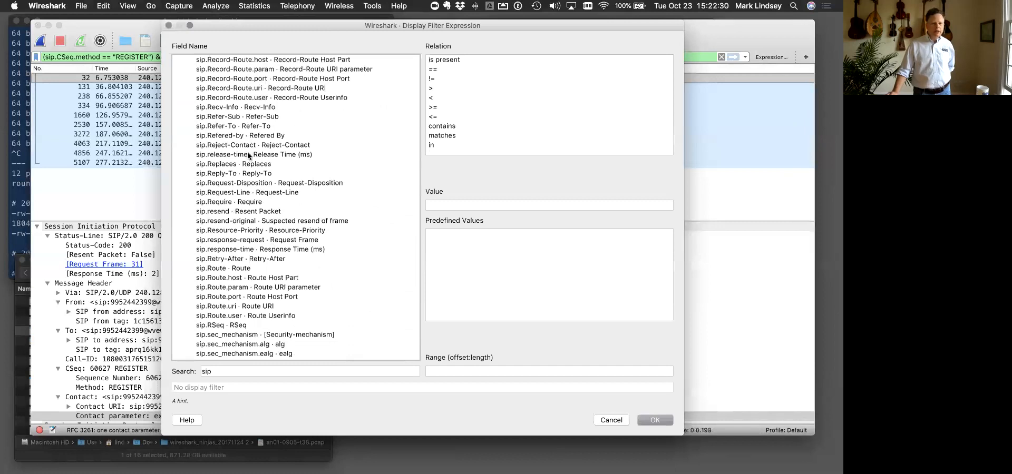
scroll(248, 156, down, 5)
scroll(248, 155, down, 10)
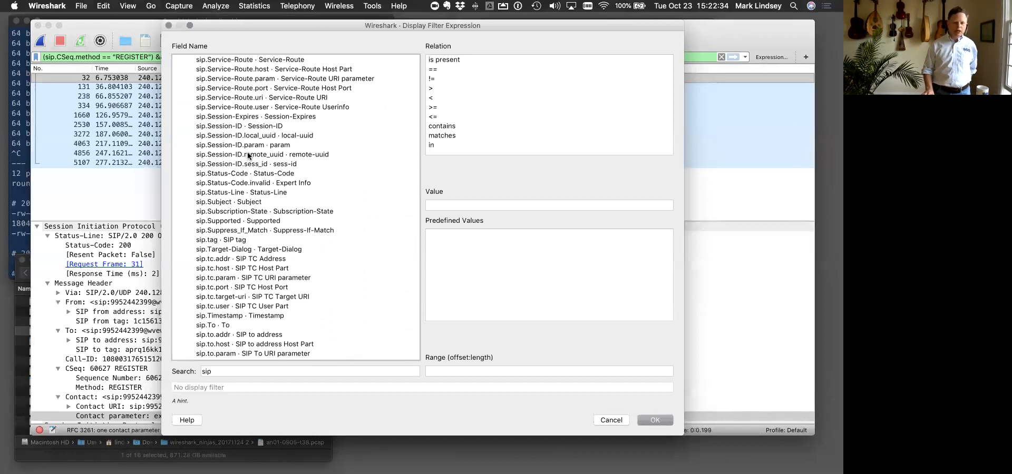
scroll(248, 156, down, 10)
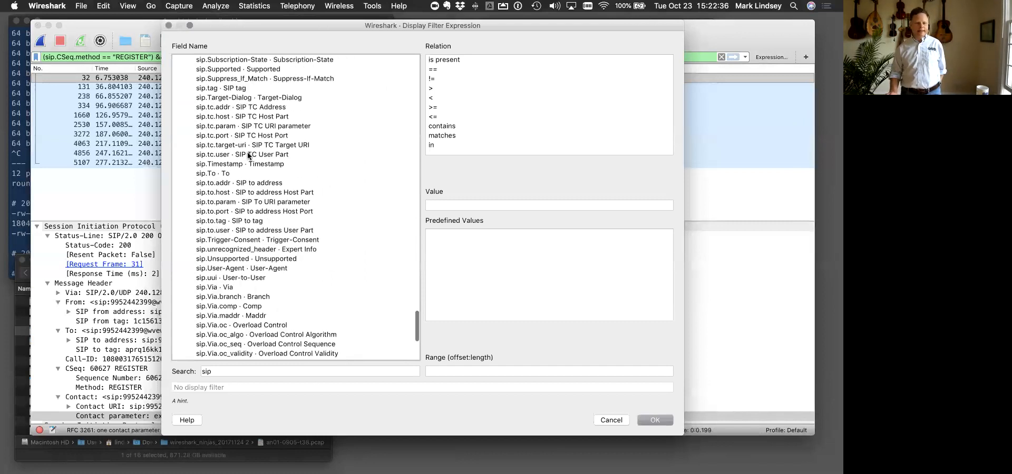
scroll(247, 156, up, 1)
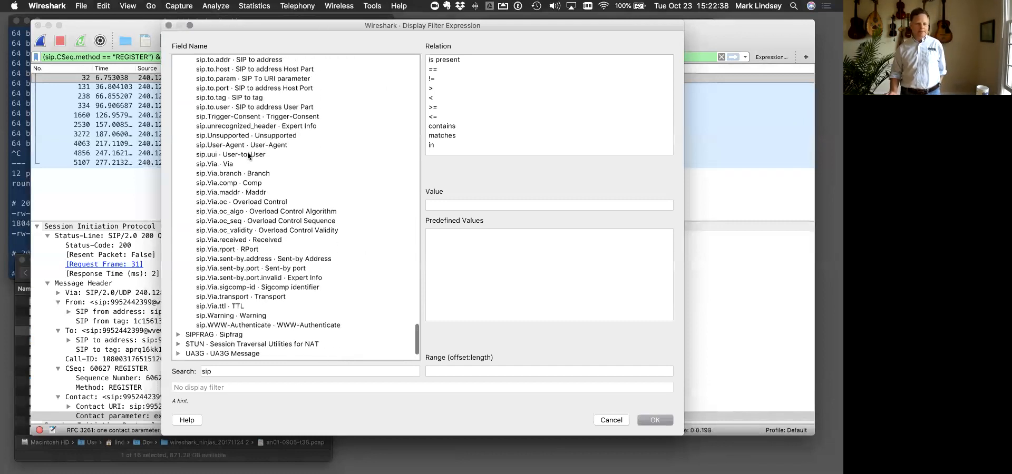
key(Escape)
click(265, 57)
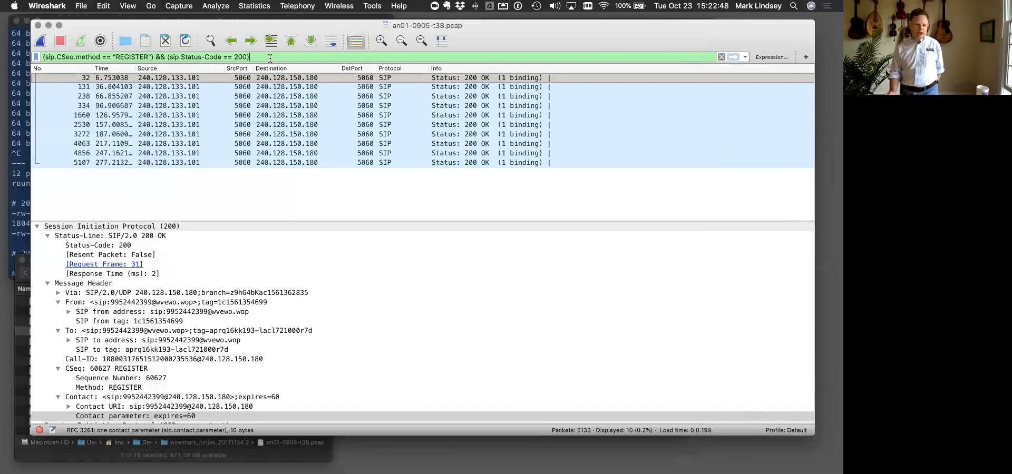
text(&&)
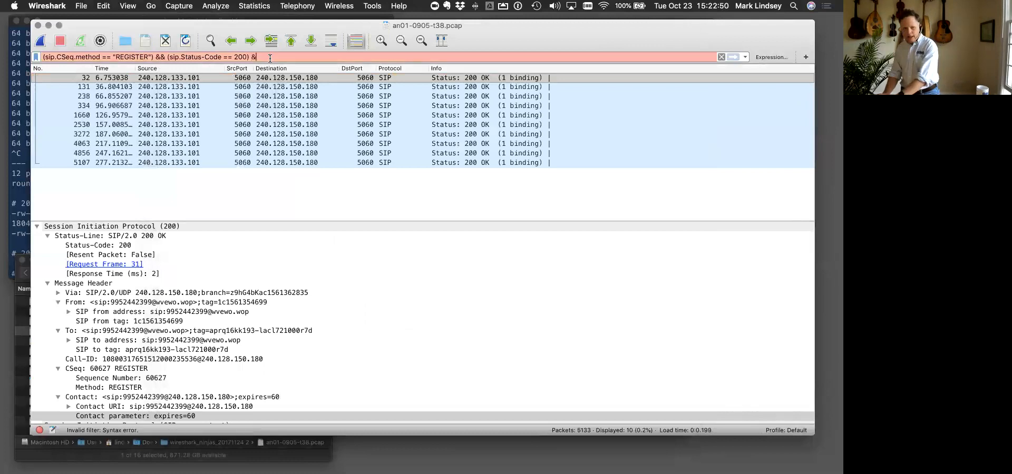
key(BackSpace)
key(BackSpace)
key(BackSpace)
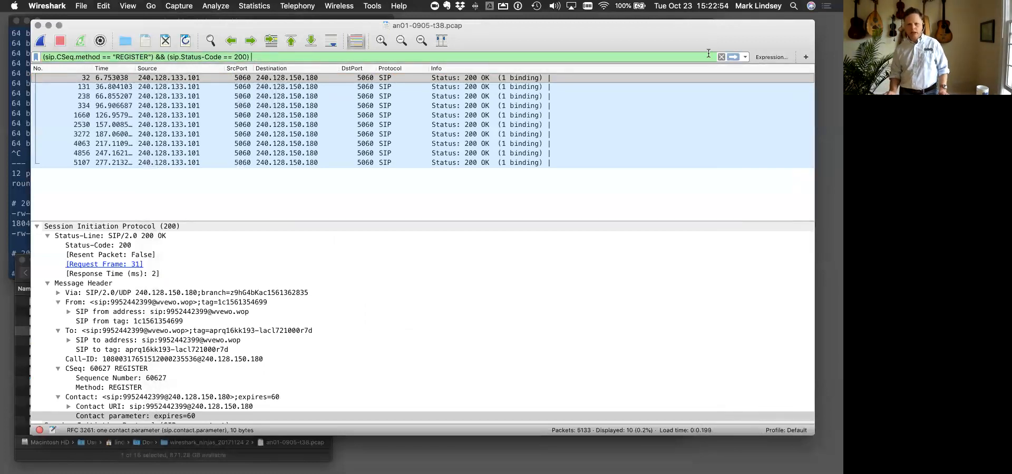
- Search the display filter expression fields for sip, browse the SIP fields and select sip.contact.parameter
click(771, 57)
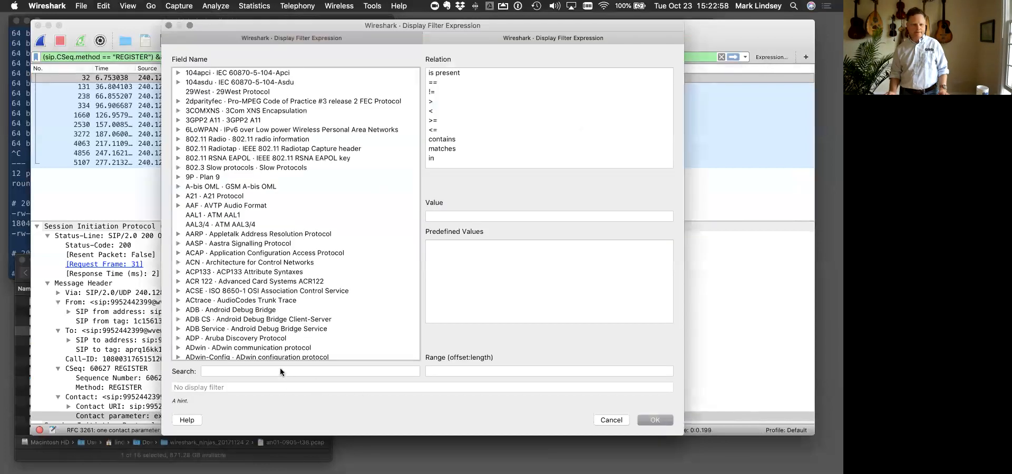
click(224, 369)
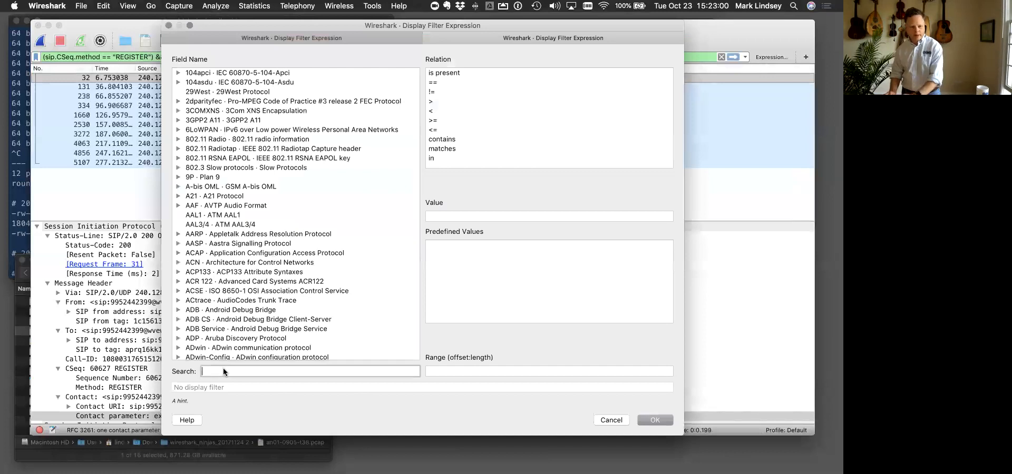
text(sip)
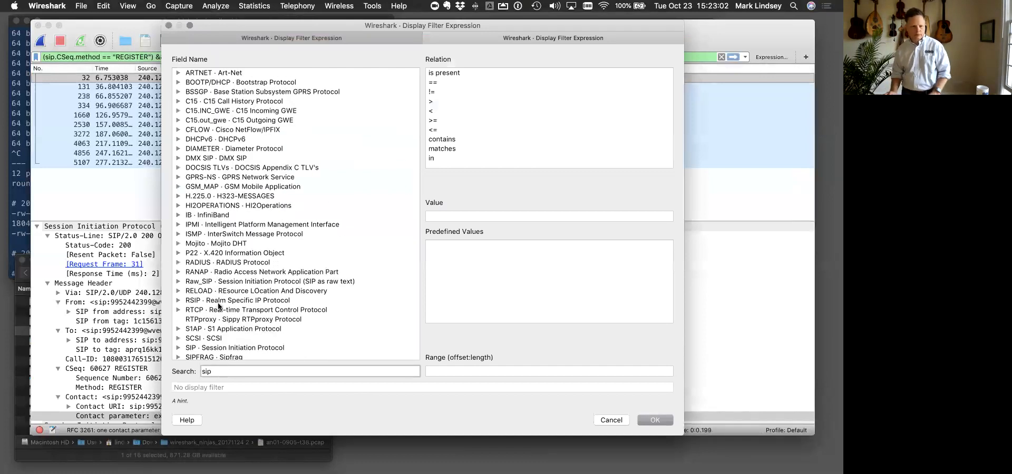
click(178, 300)
scroll(250, 314, down, 7)
scroll(250, 314, down, 8)
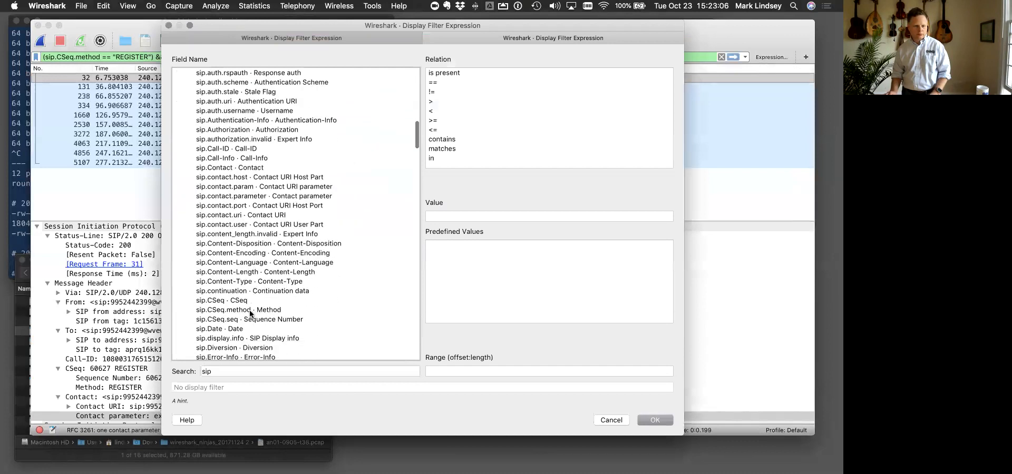
scroll(250, 314, down, 2)
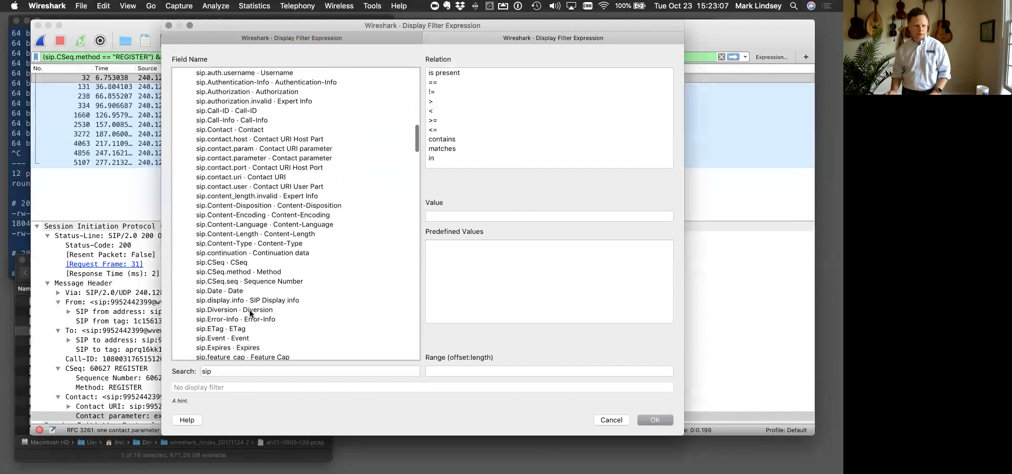
click(271, 158)
- Set the relation to matches with the value contact=[456789][0-9] and insert the expression into the display filter
click(445, 149)
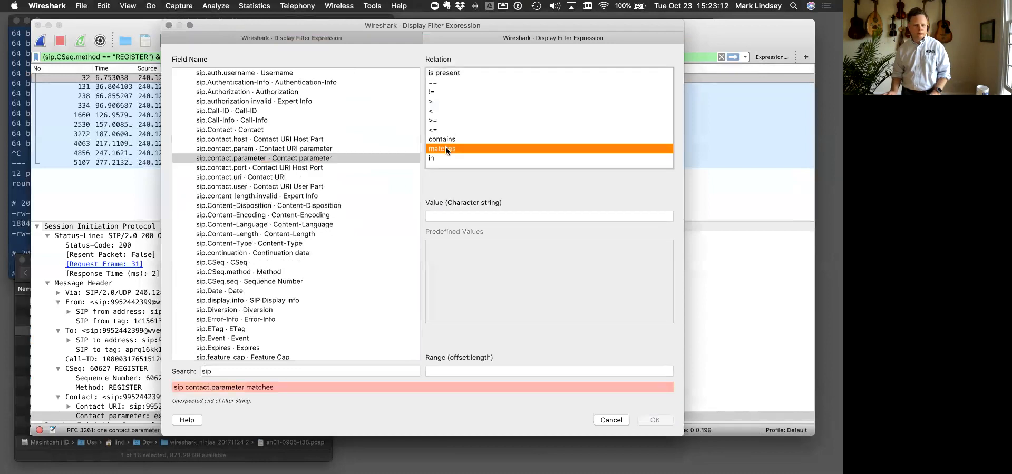
click(439, 217)
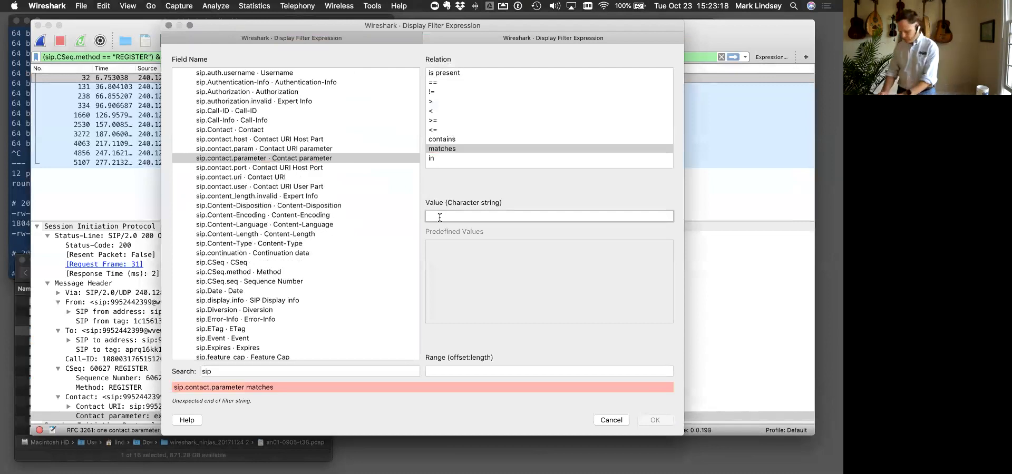
text(contact=)
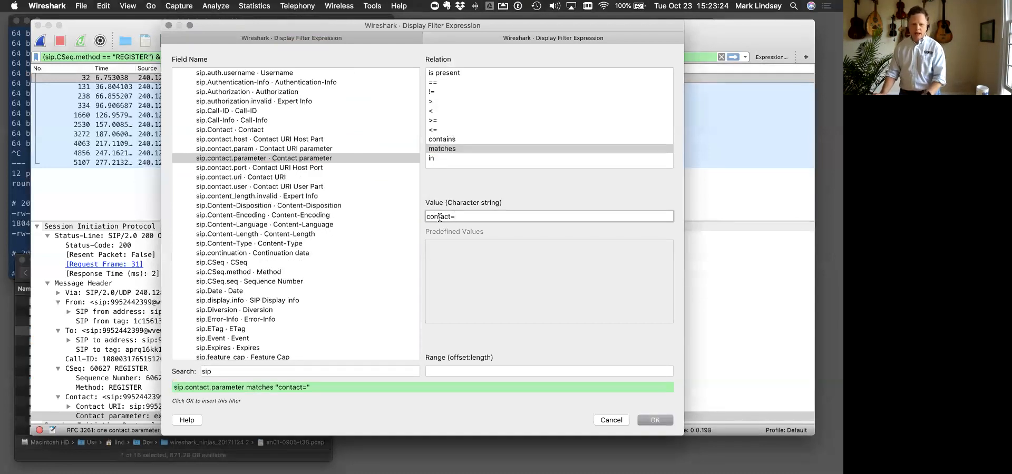
text([)
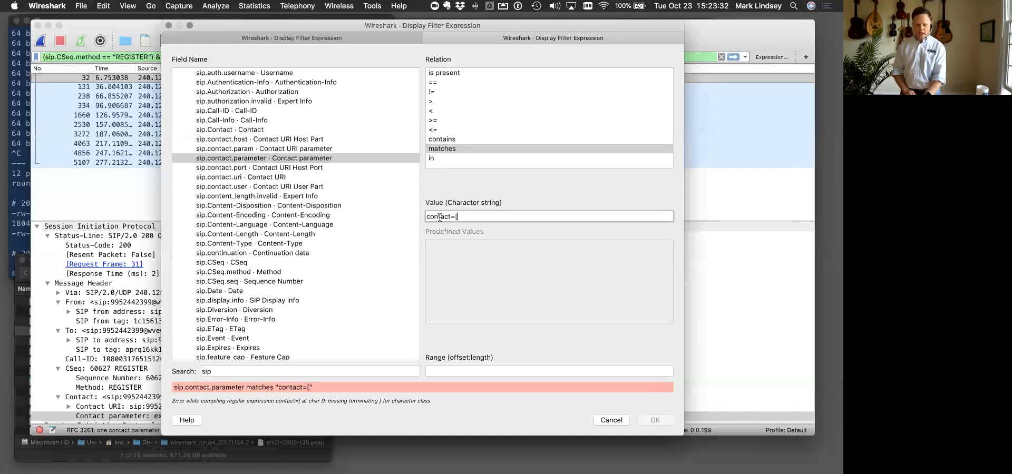
key(BackSpace)
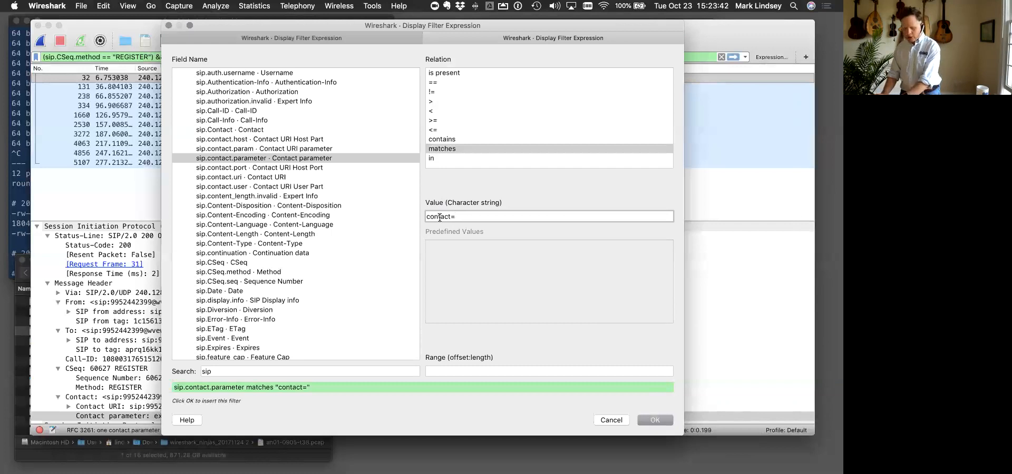
text(456789])
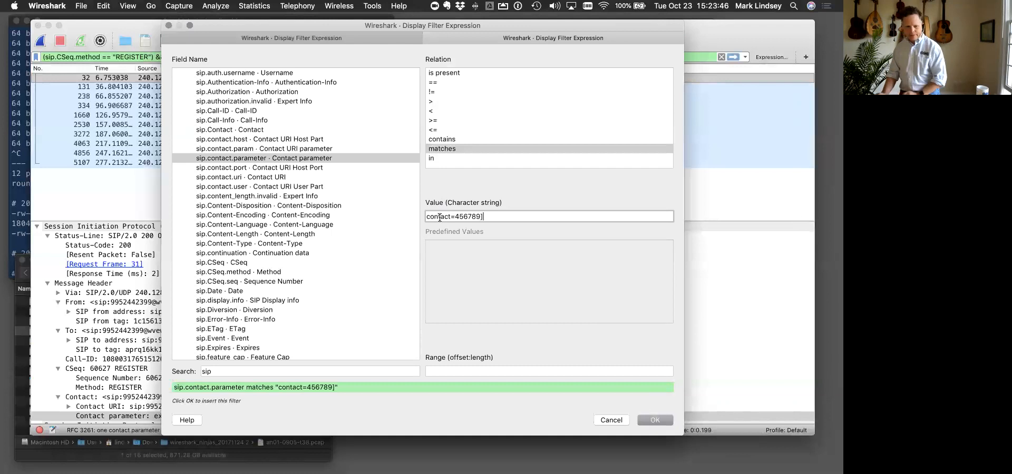
key(Right)
text([)
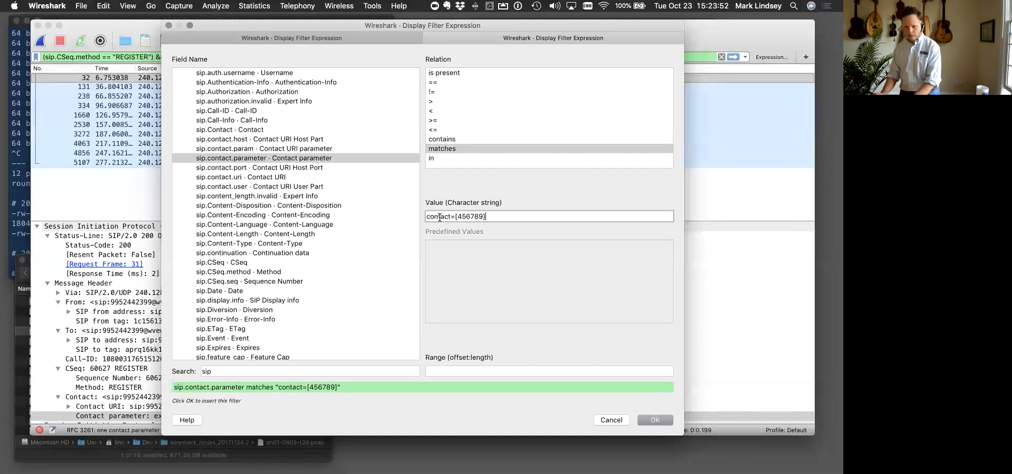
text([0-9])
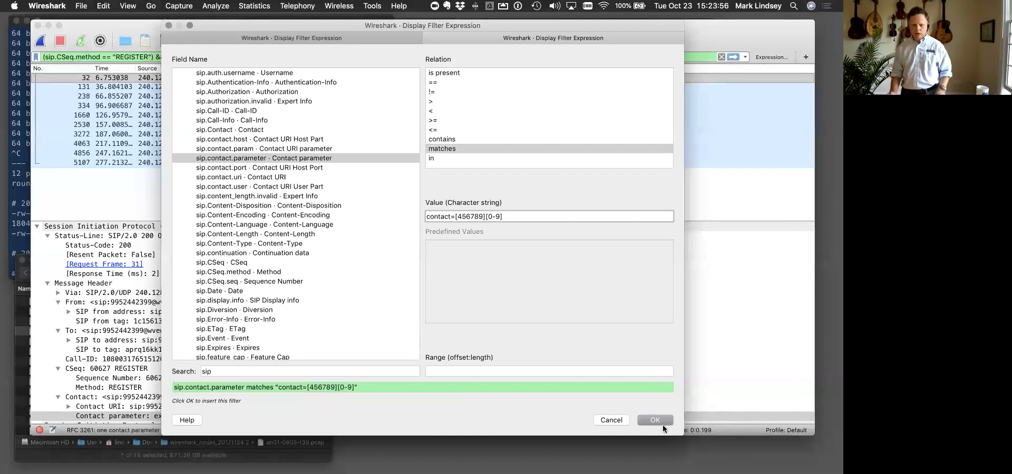
click(655, 420)
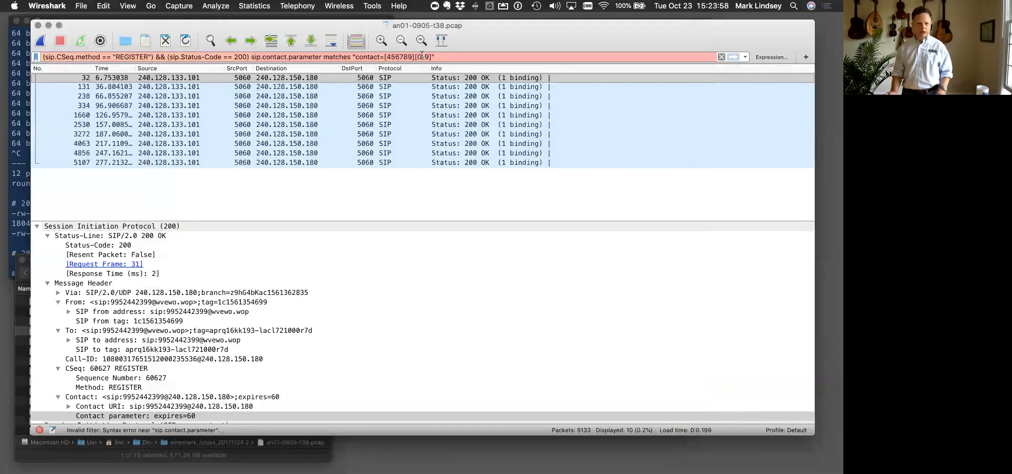
- Join the sip.contact.parameter condition to the REGISTER and status code 200 conditions with && and apply the filter
click(251, 58)
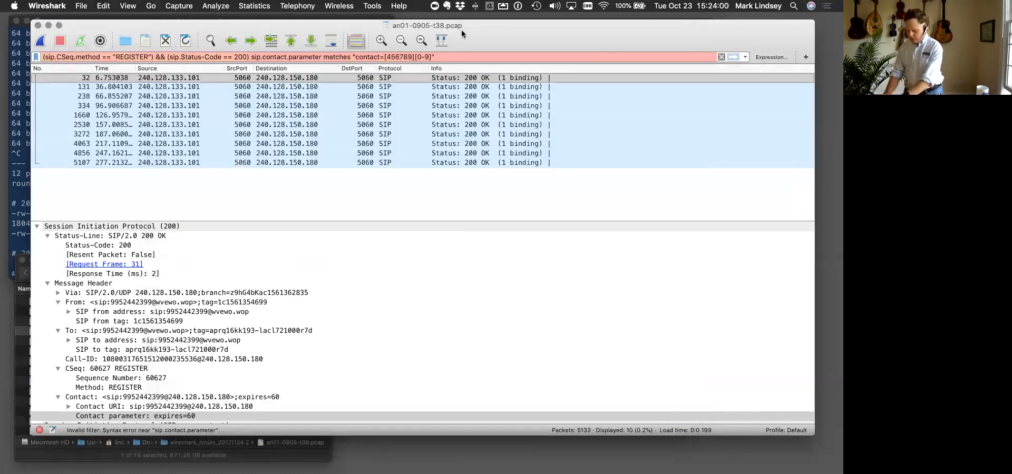
text(&&)
key(Return)
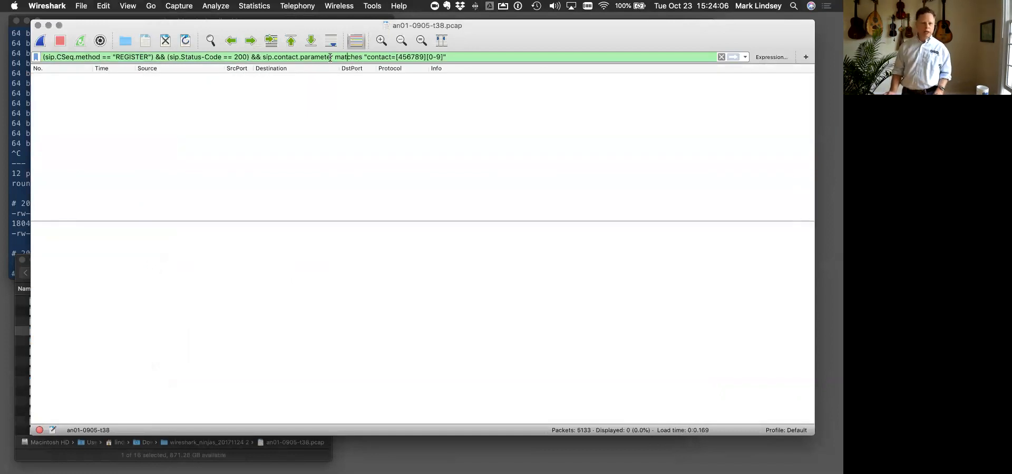
- Replace contact with expires in the quoted match pattern and reapply the filter
double_click(376, 54)
text(expires)
key(Return)
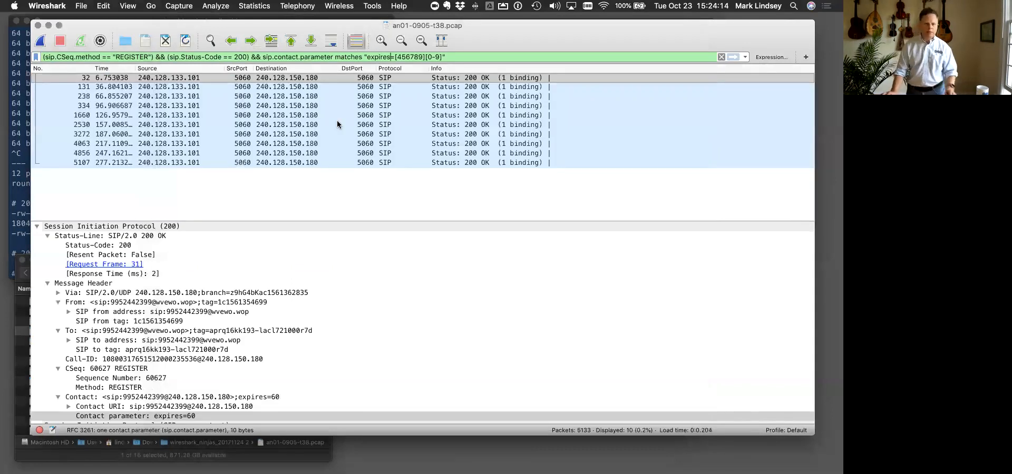
- Examine the Contact parameter in the details of packets 32 and 4063 and compare it with the sip.contact.parameter condition
click(137, 416)
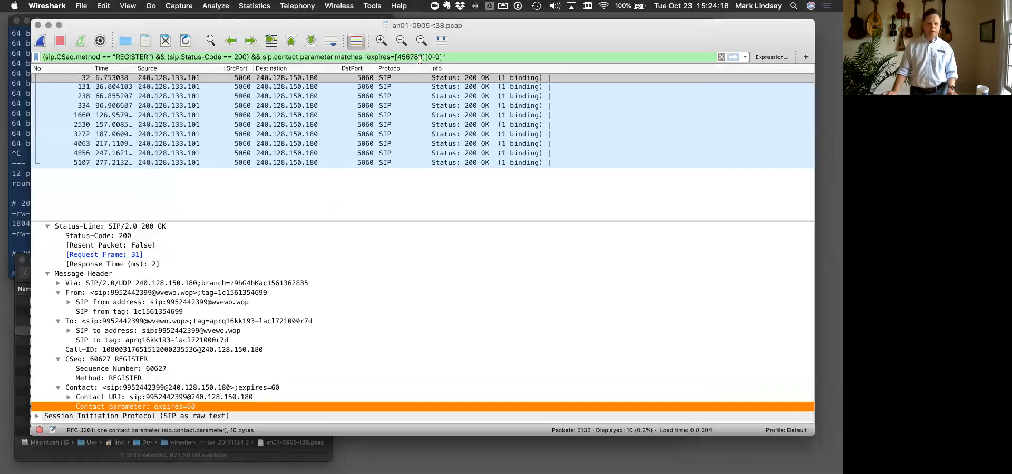
click(407, 142)
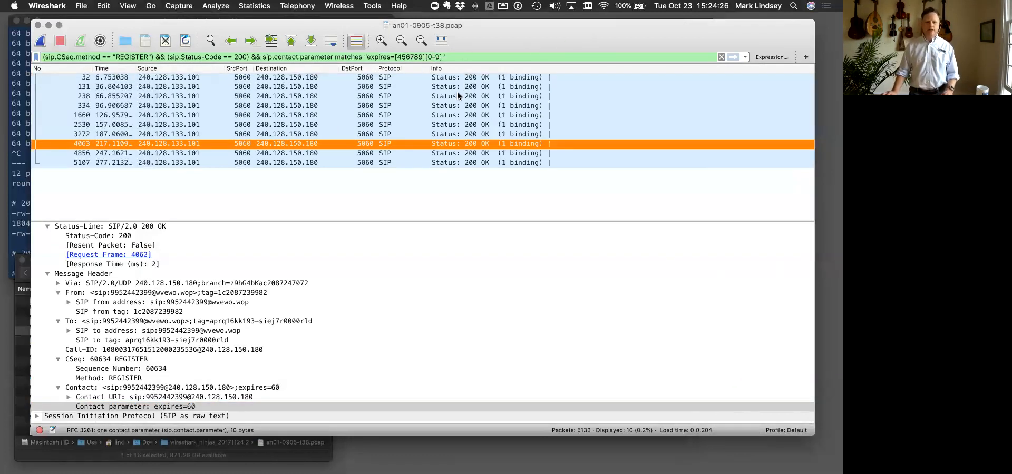
click(263, 56)
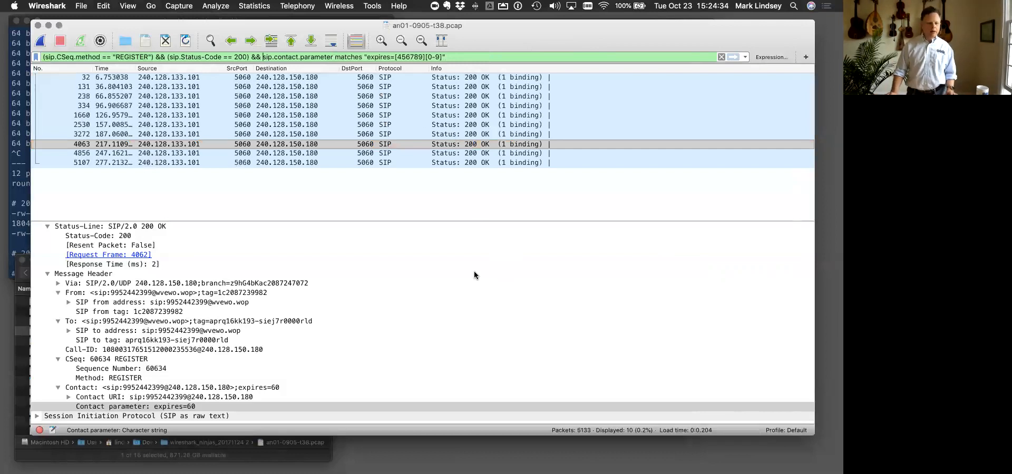
click(152, 406)
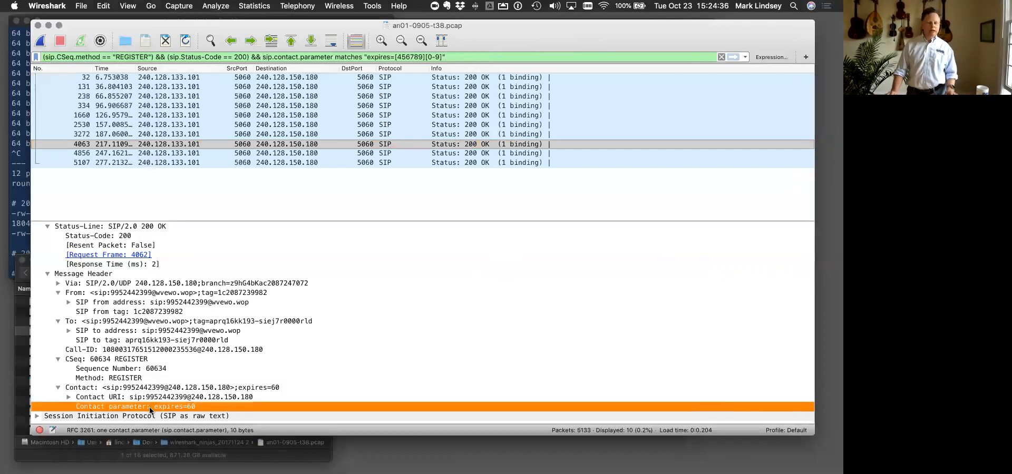
- Switch to the slide presentation and advance from the Building Filters exercises to the Encapsulation slide
drag(691, 40, 699, 52)
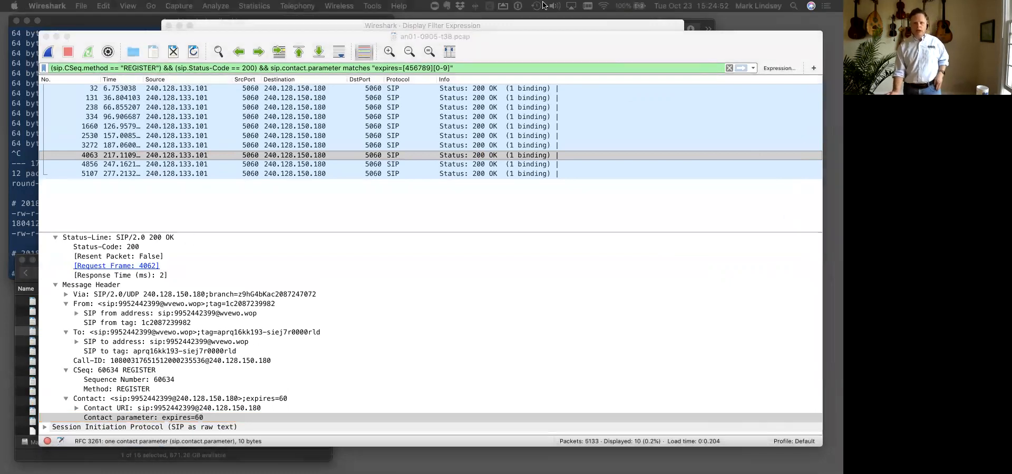
key(ctrl+Up)
click(558, 8)
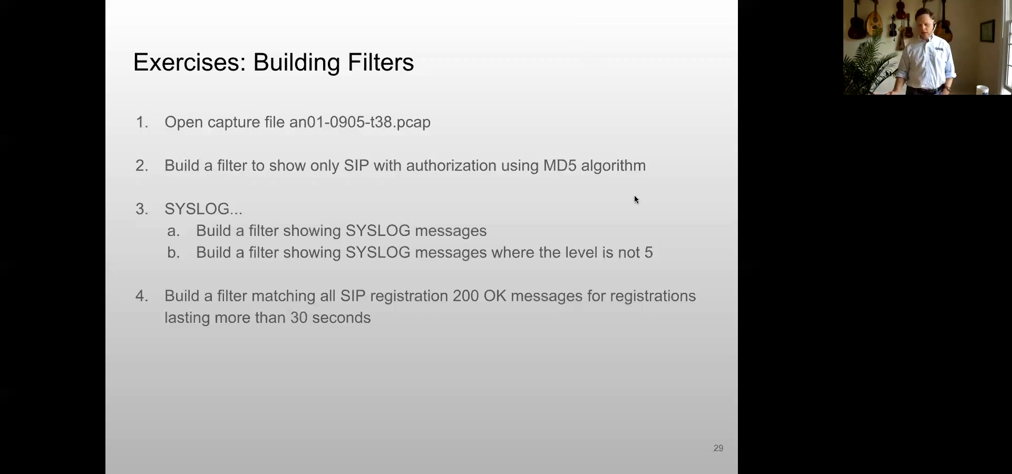
key(Right)
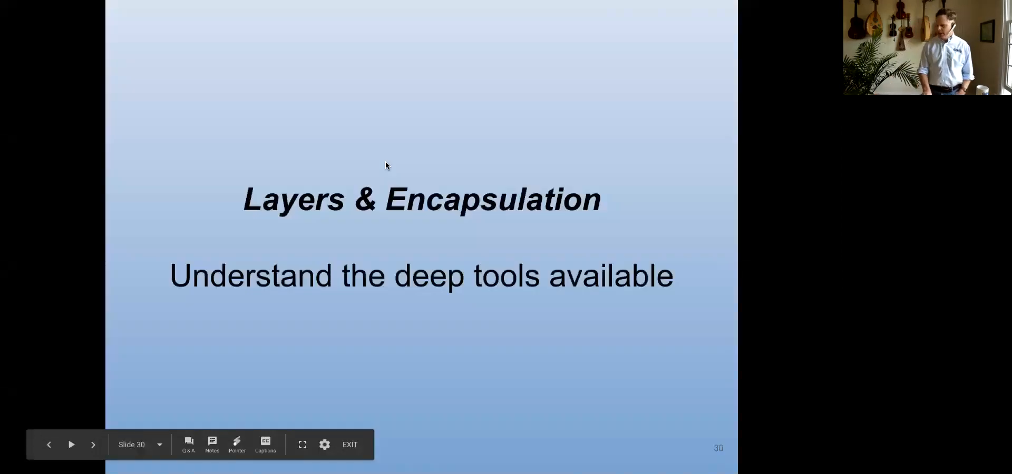
key(Right)
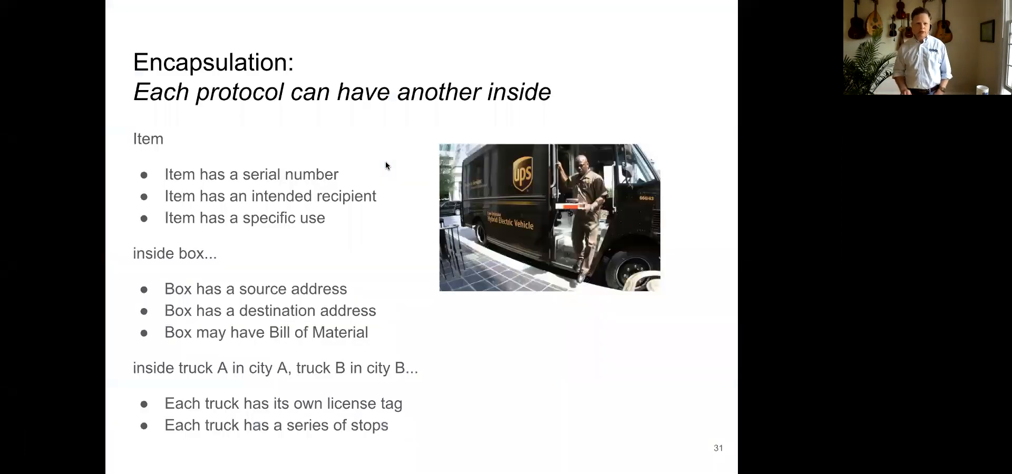